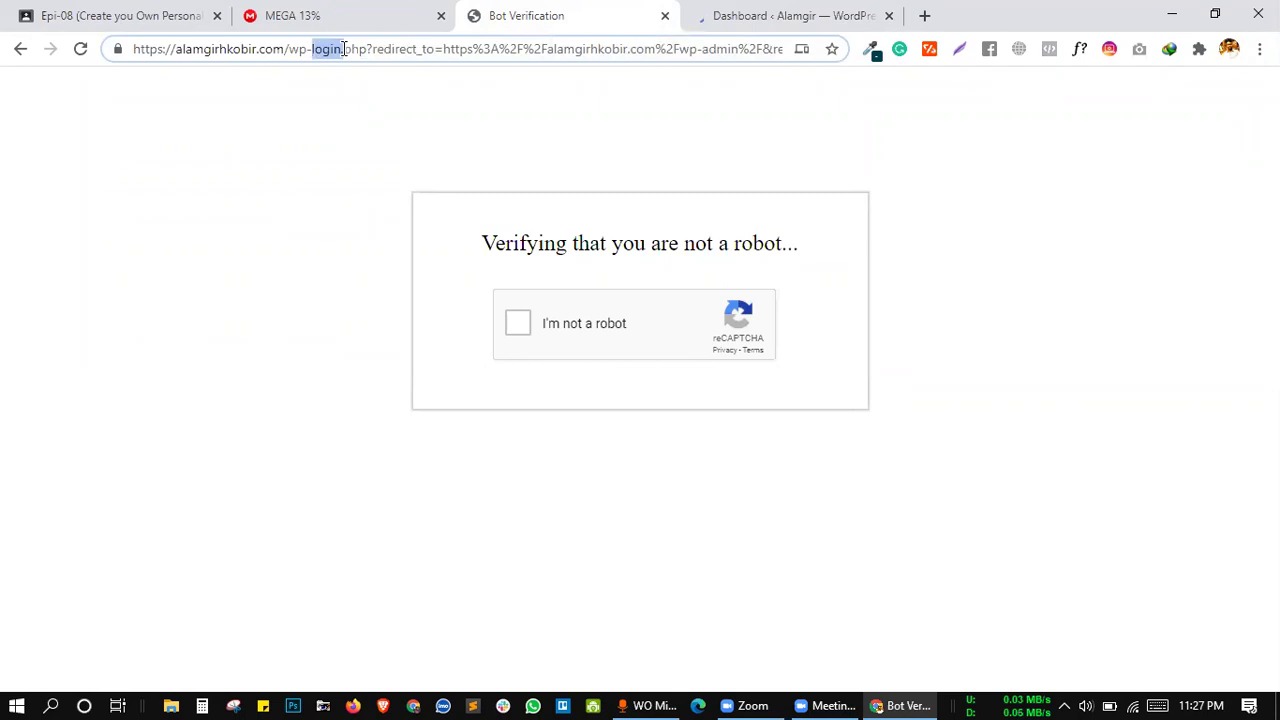
Bring the loading Dashboard tab forward and open a new browser tab.
click(860, 10)
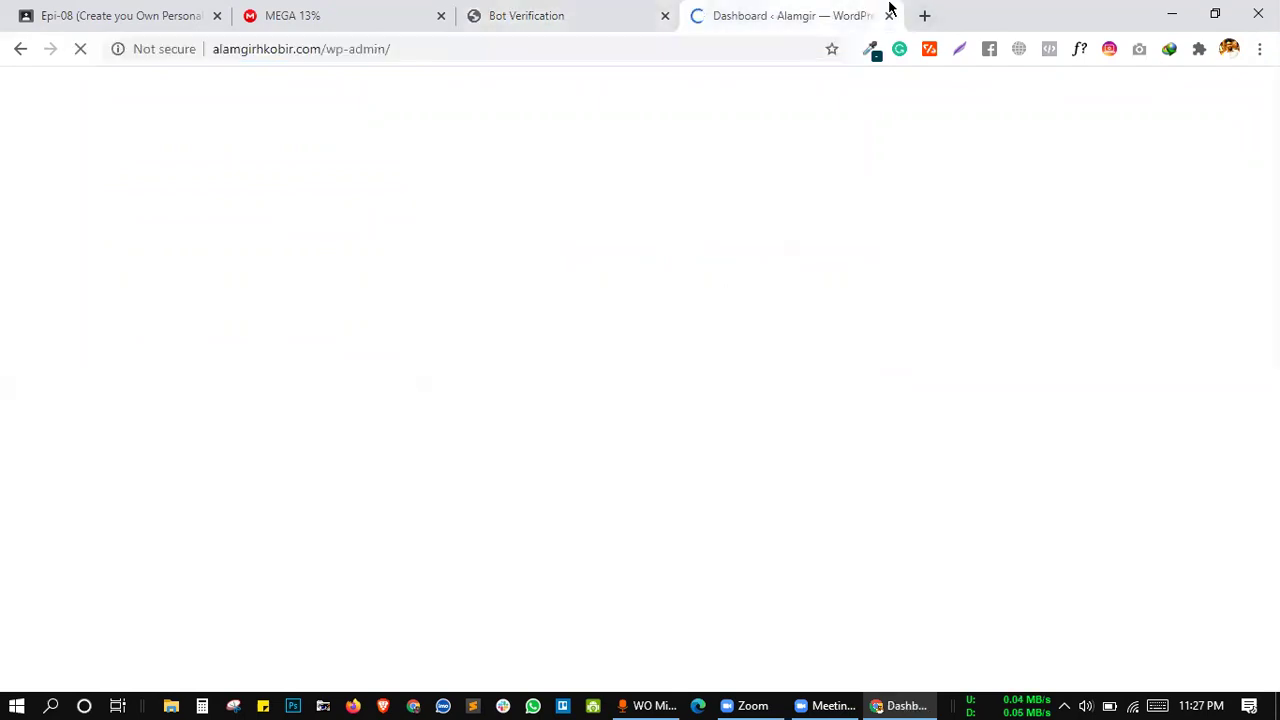
click(922, 14)
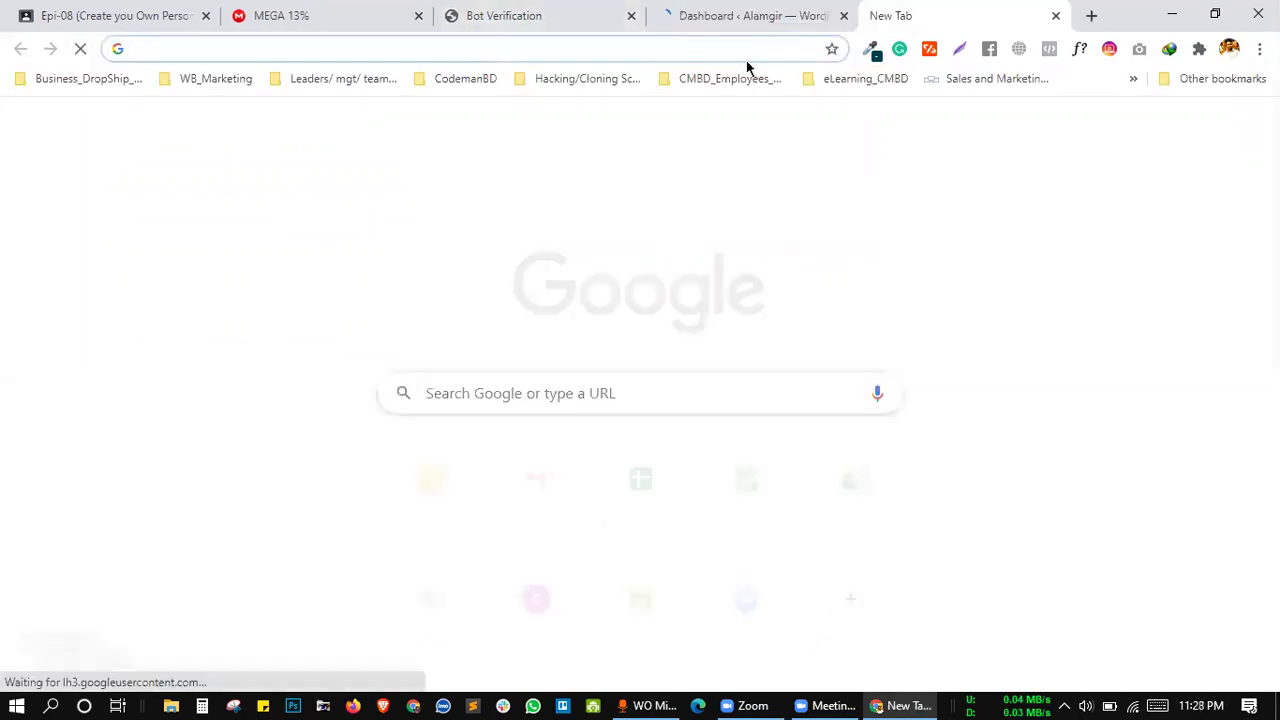
text(al)
key(Right)
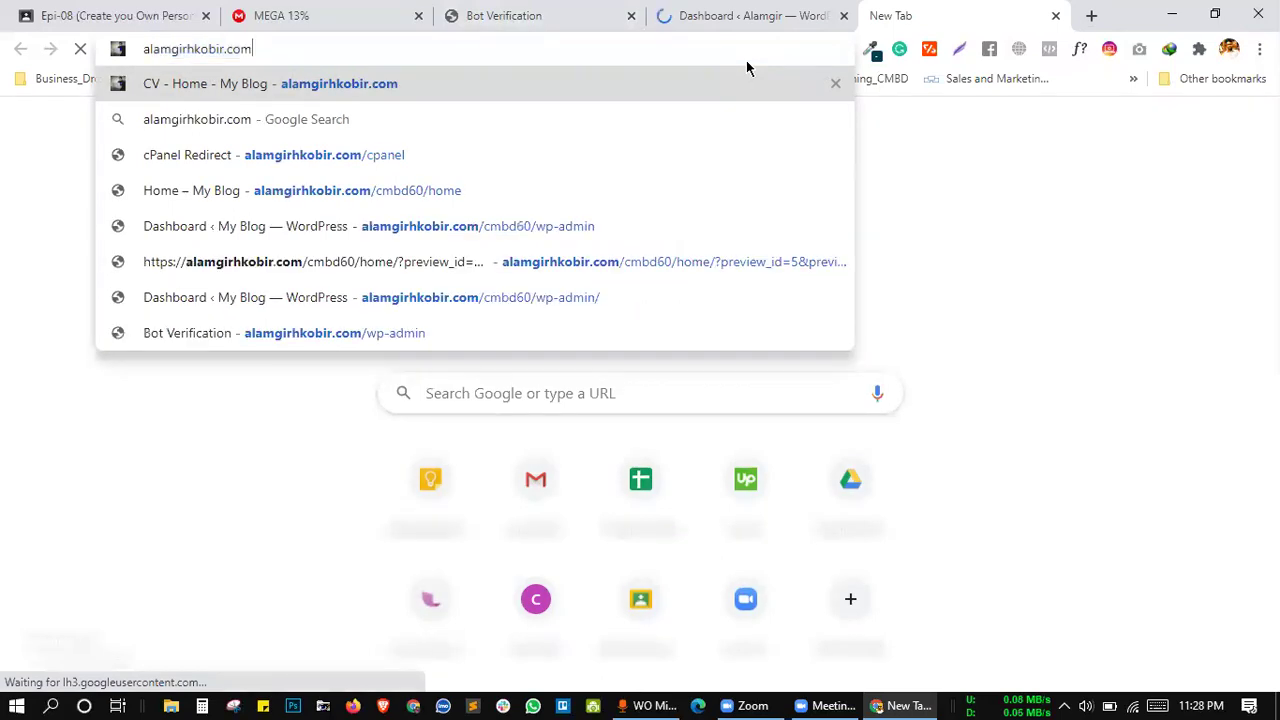
text(/)
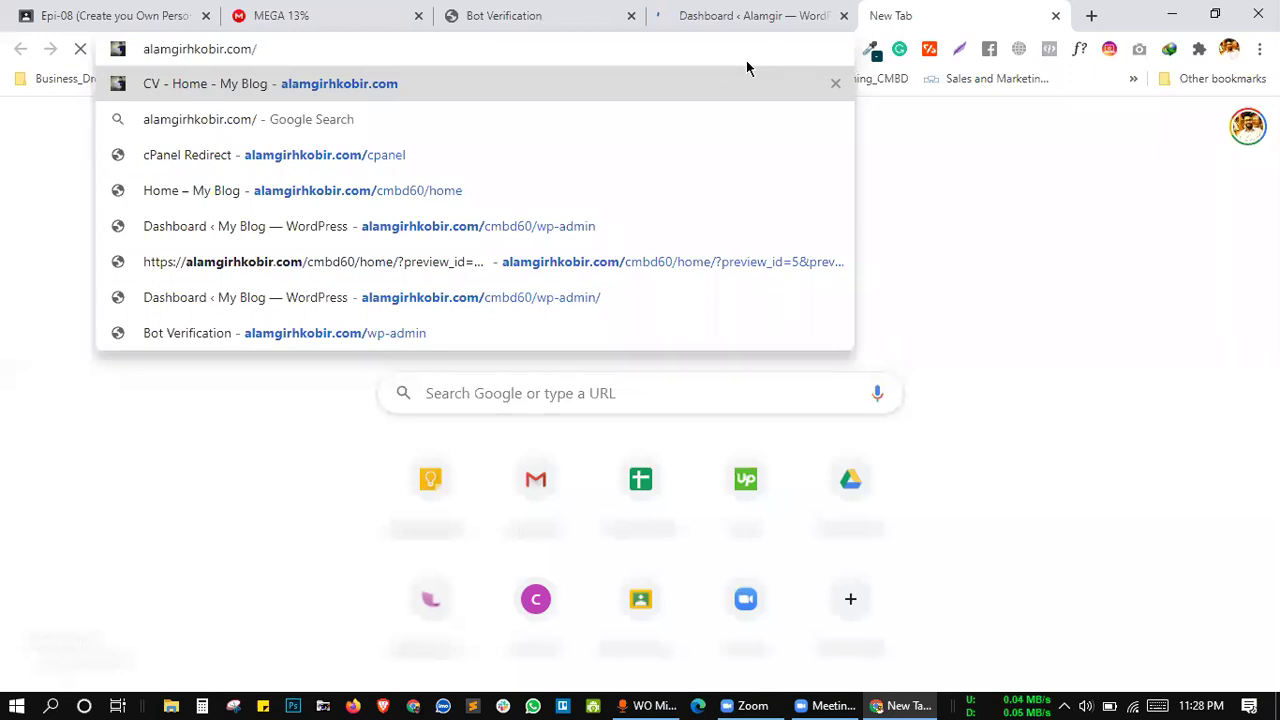
text(c)
key(BackSpace)
text(wp-lo)
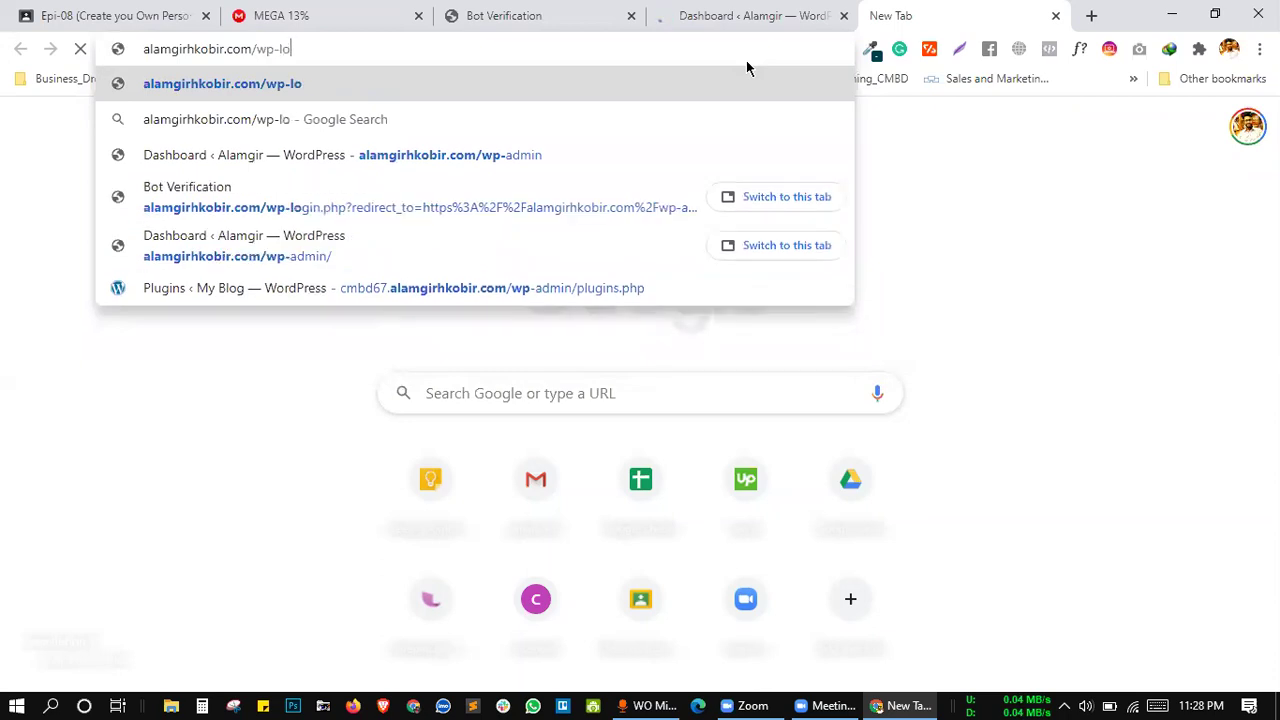
text(gin.php)
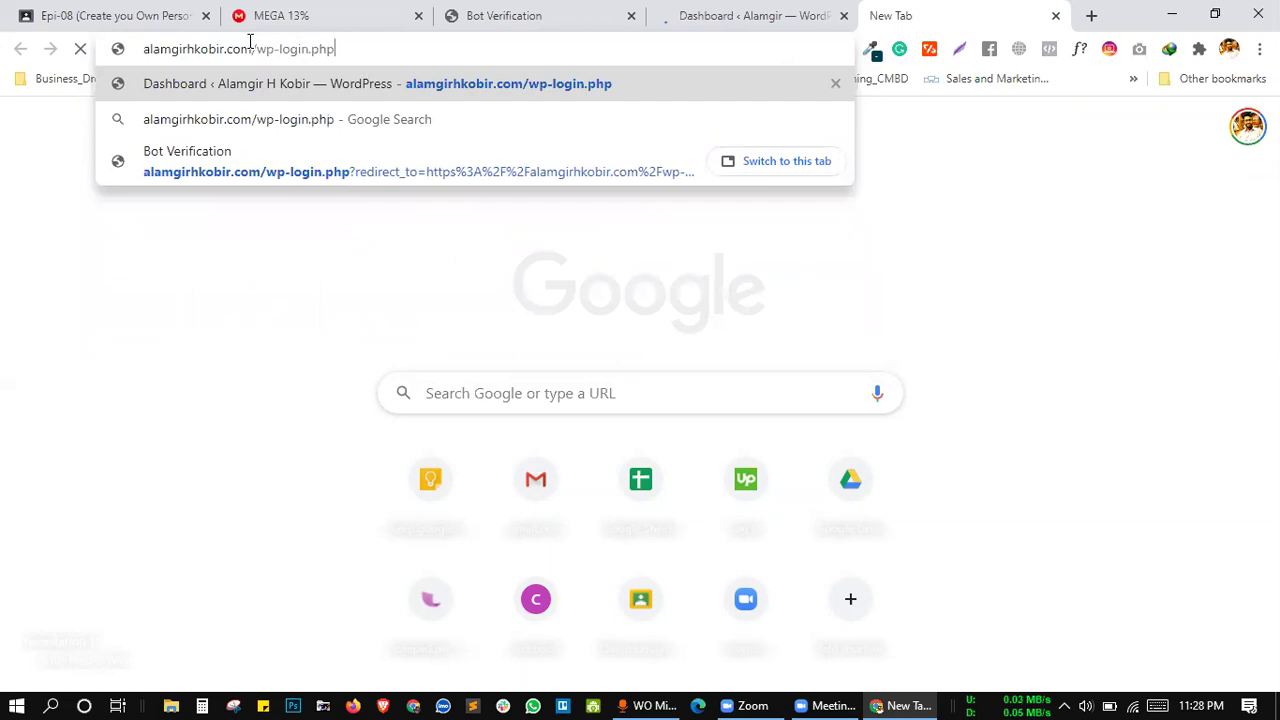
drag(254, 48, 360, 40)
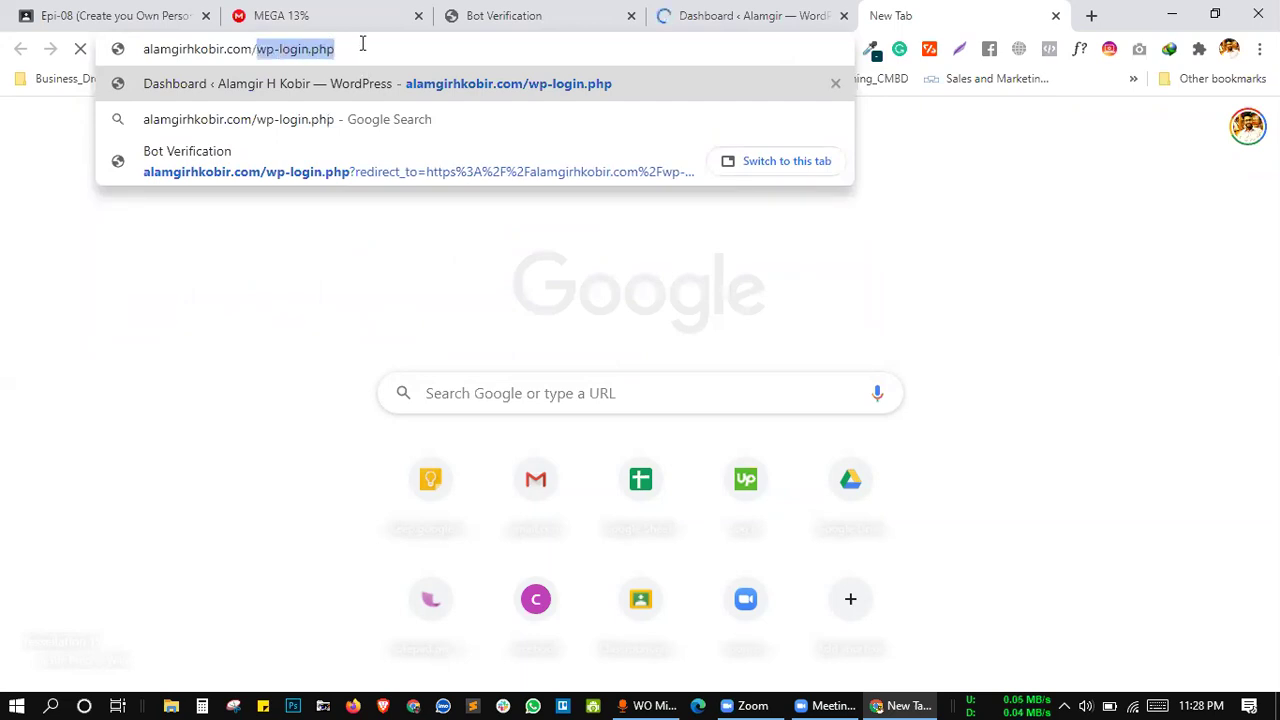
click(362, 42)
drag(338, 48, 118, 52)
key(ctrl+c)
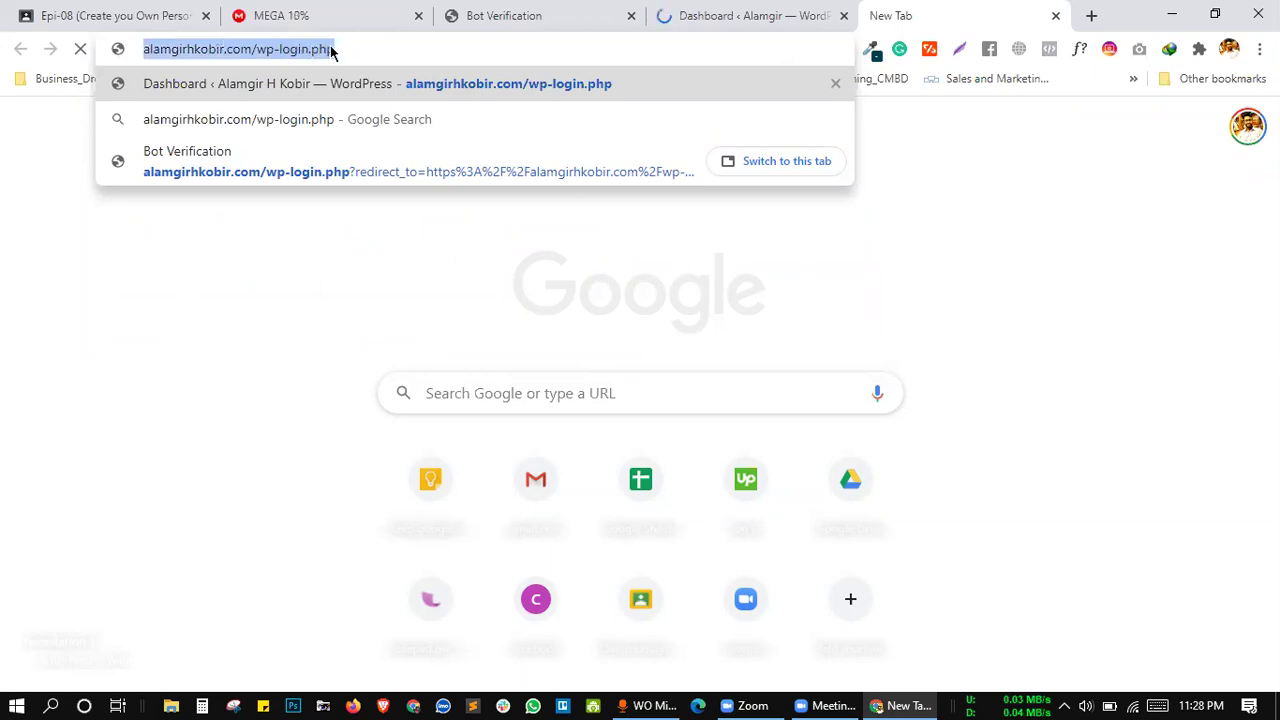
click(347, 42)
key(ctrl+a)
key(ctrl+v)
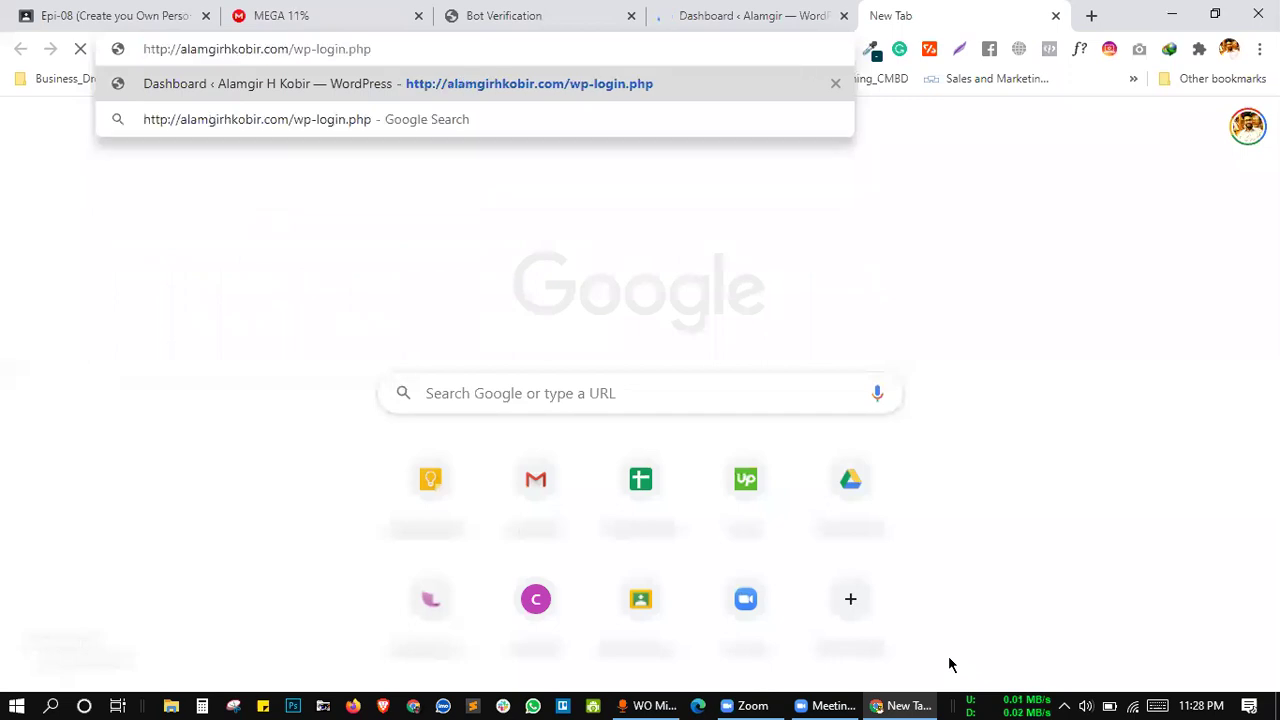
key(Return)
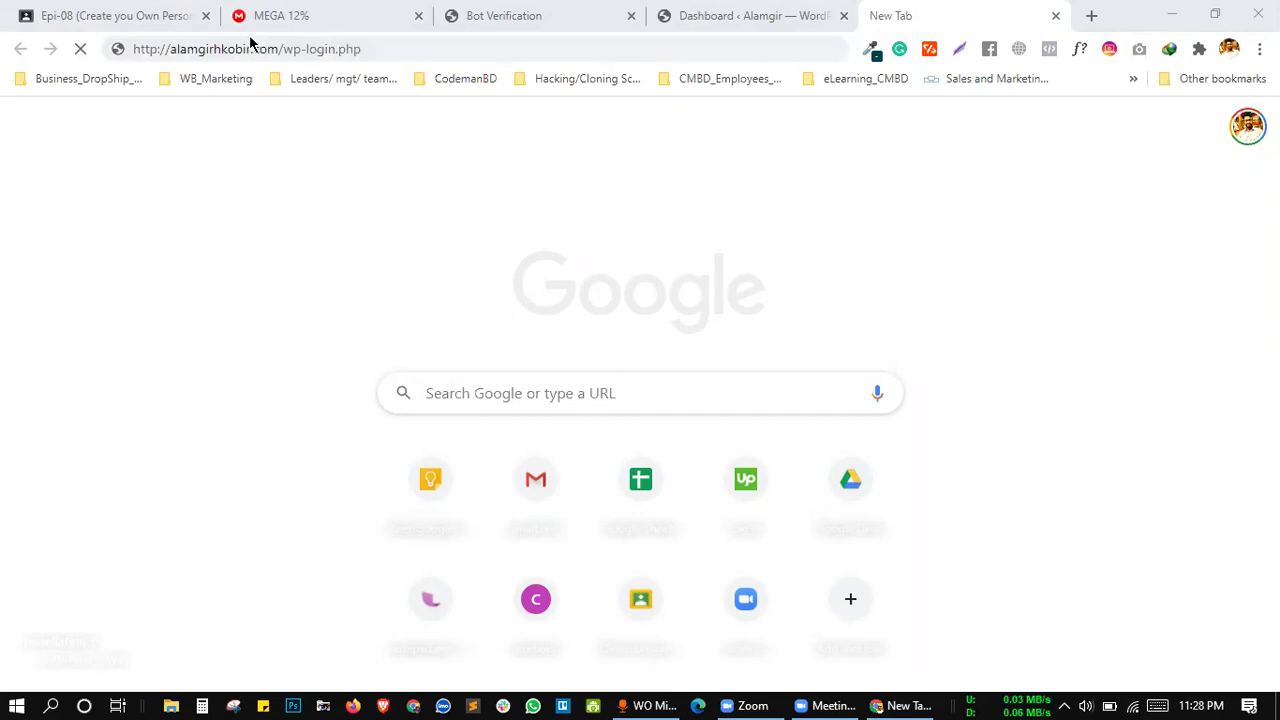
Return to the WordPress Dashboard tab.
drag(283, 48, 376, 54)
click(375, 52)
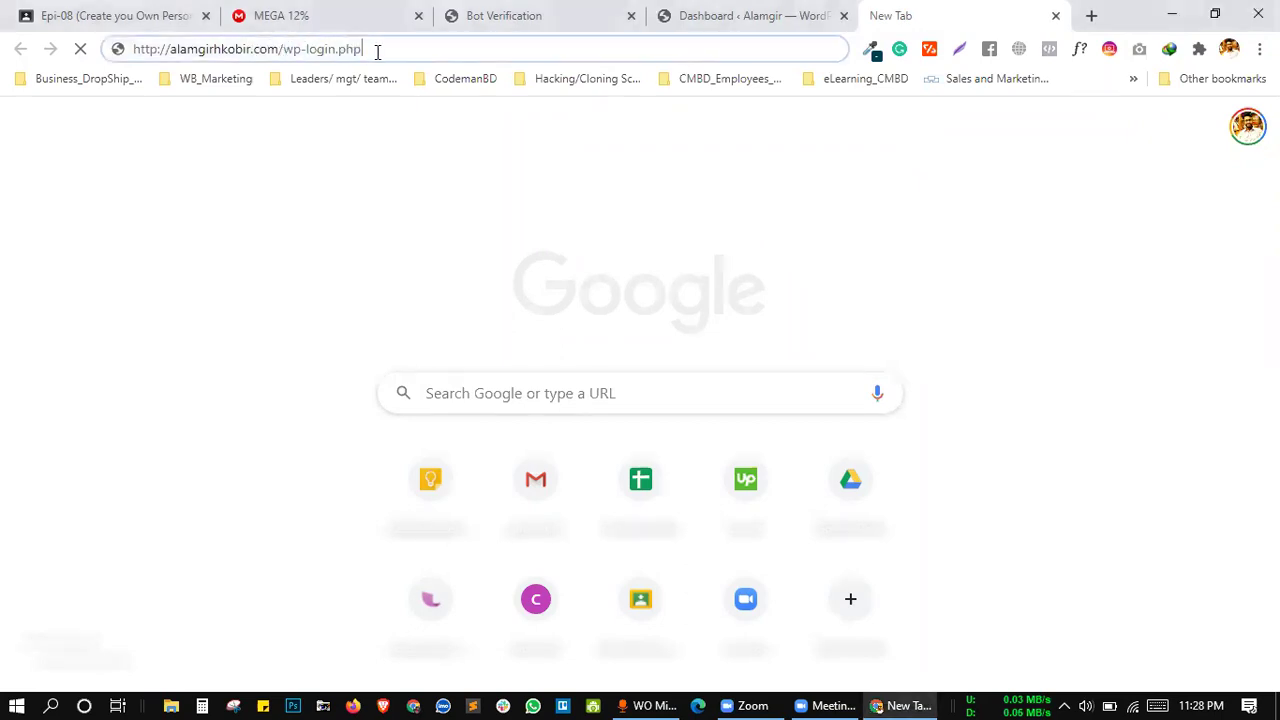
click(798, 114)
click(772, 30)
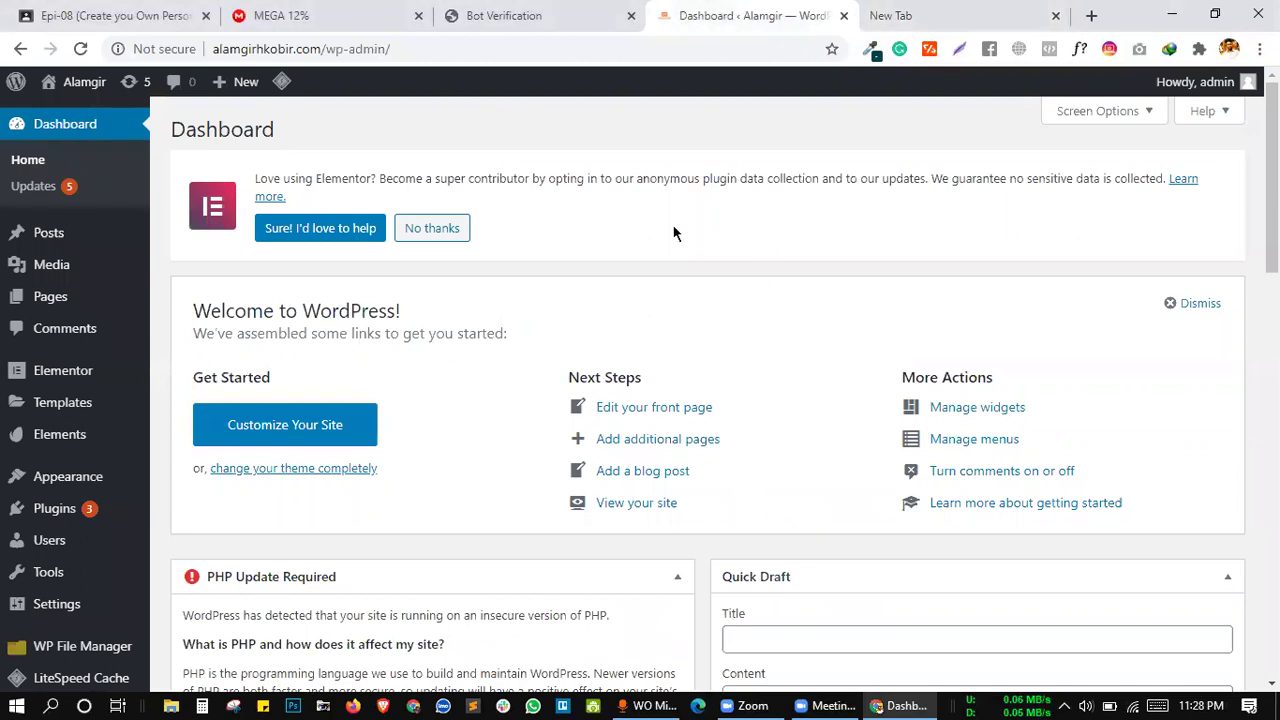
scroll(670, 233, down, 15)
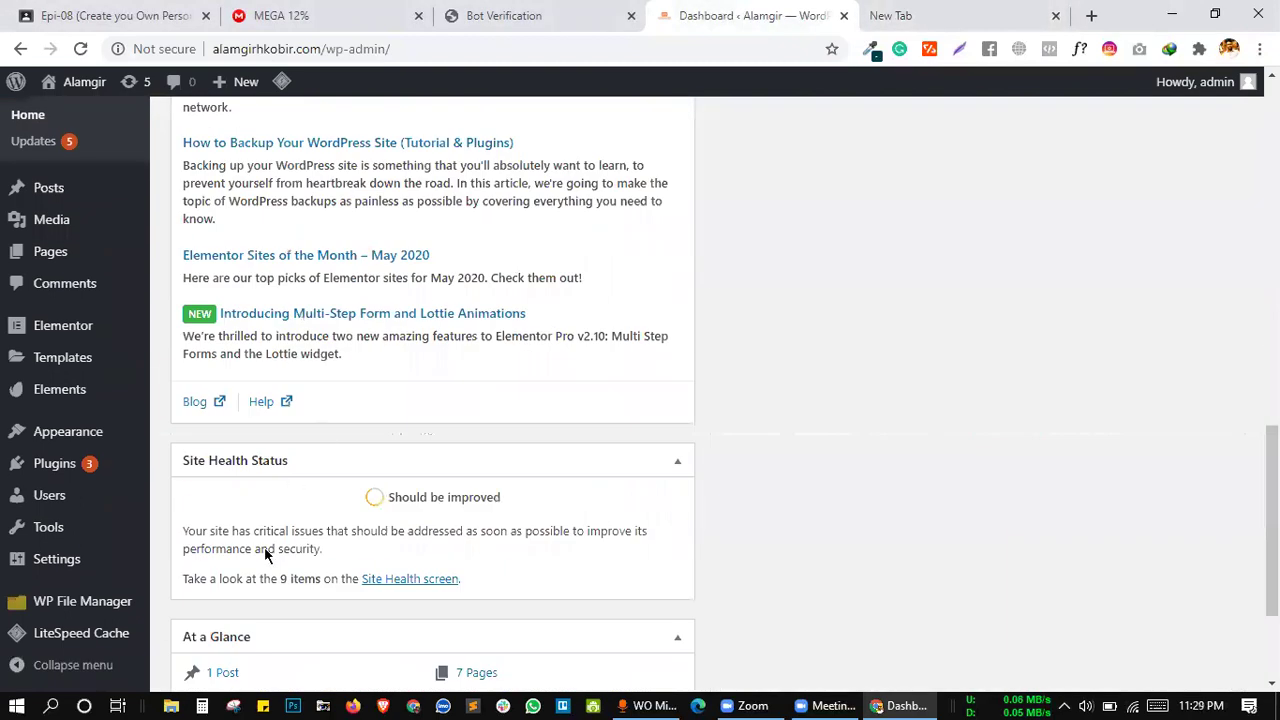
scroll(265, 550, down, 3)
scroll(280, 540, up, 15)
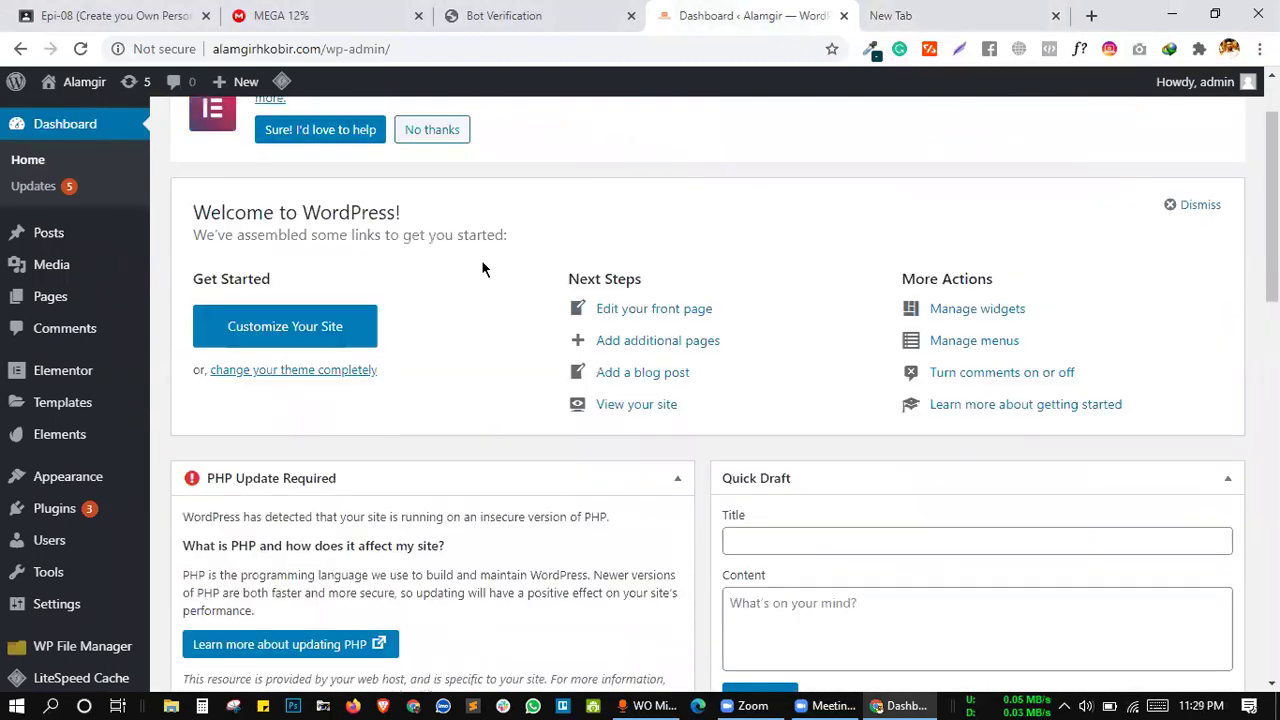
scroll(318, 349, down, 1)
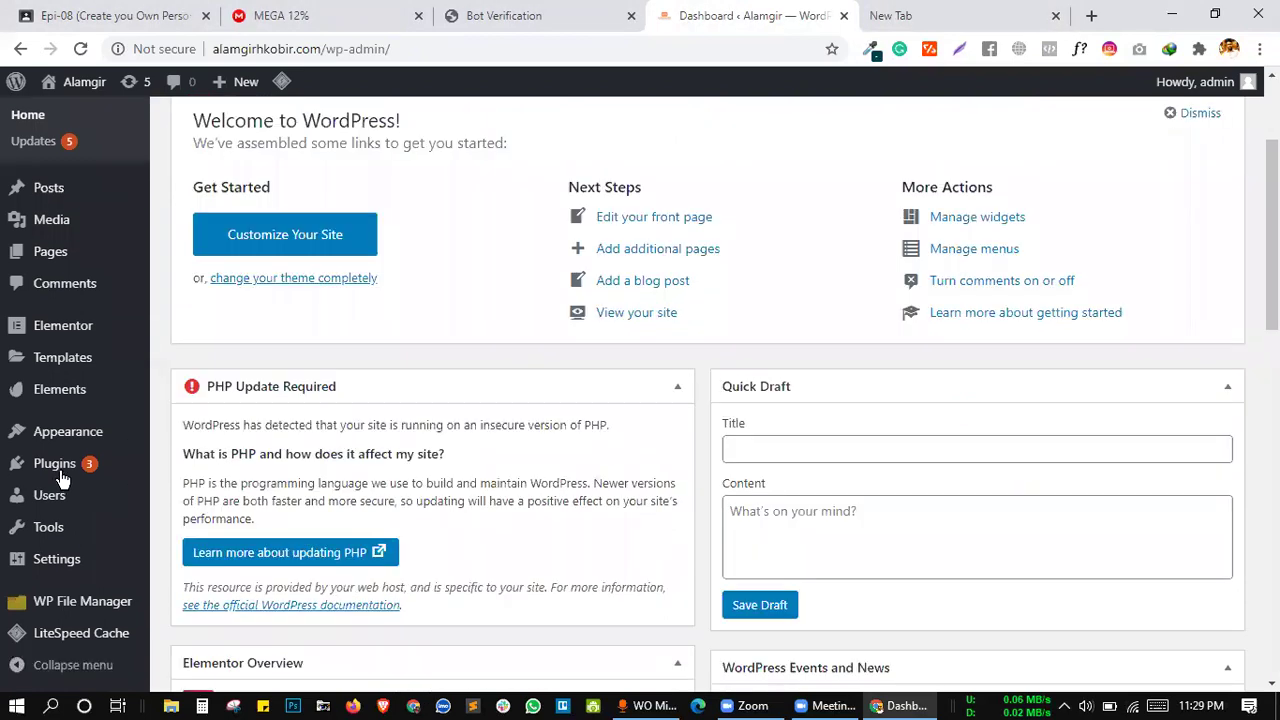
scroll(446, 337, down, 2)
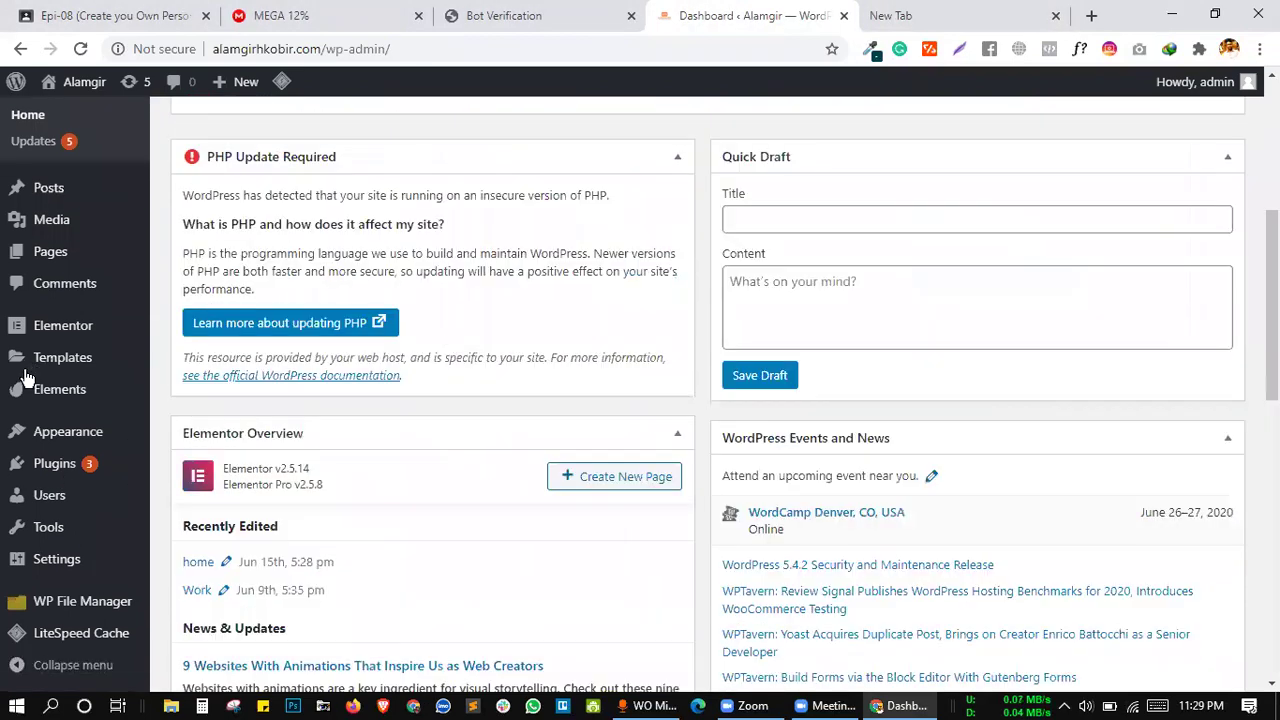
scroll(521, 409, down, 2)
scroll(596, 461, down, 3)
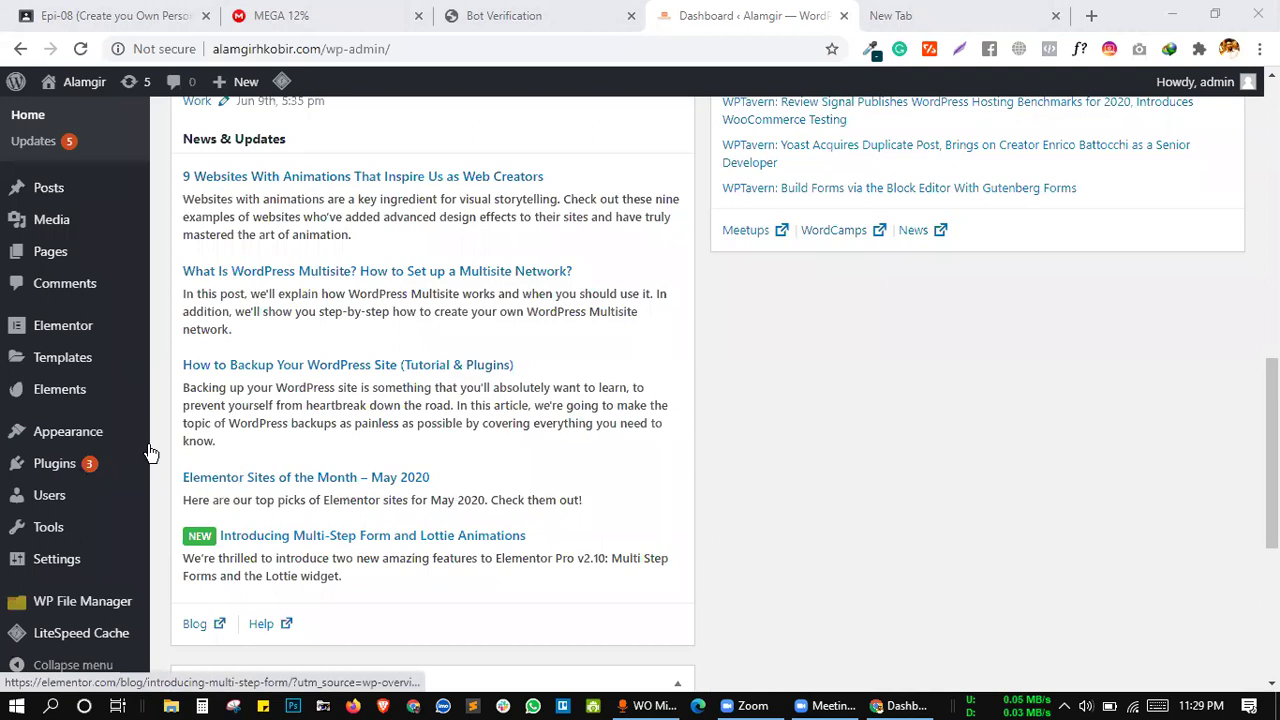
click(444, 215)
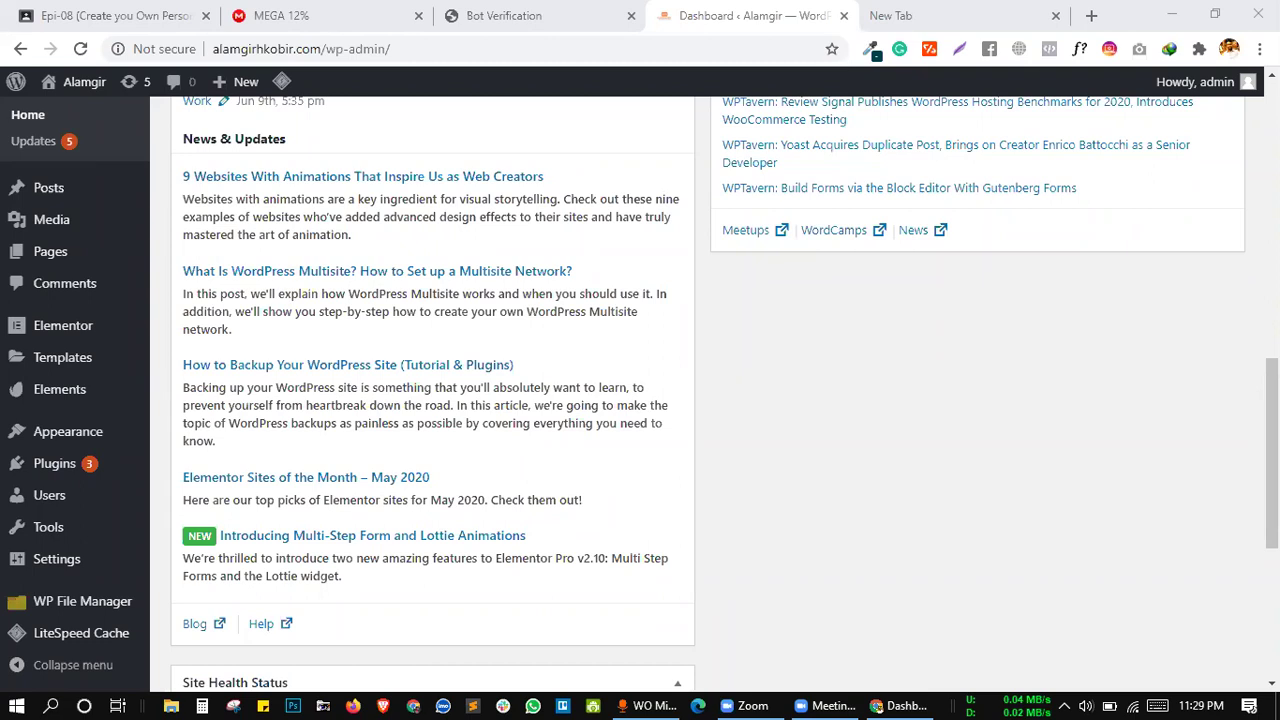
click(912, 12)
Load skrazu.com in place of the old address.
click(735, 54)
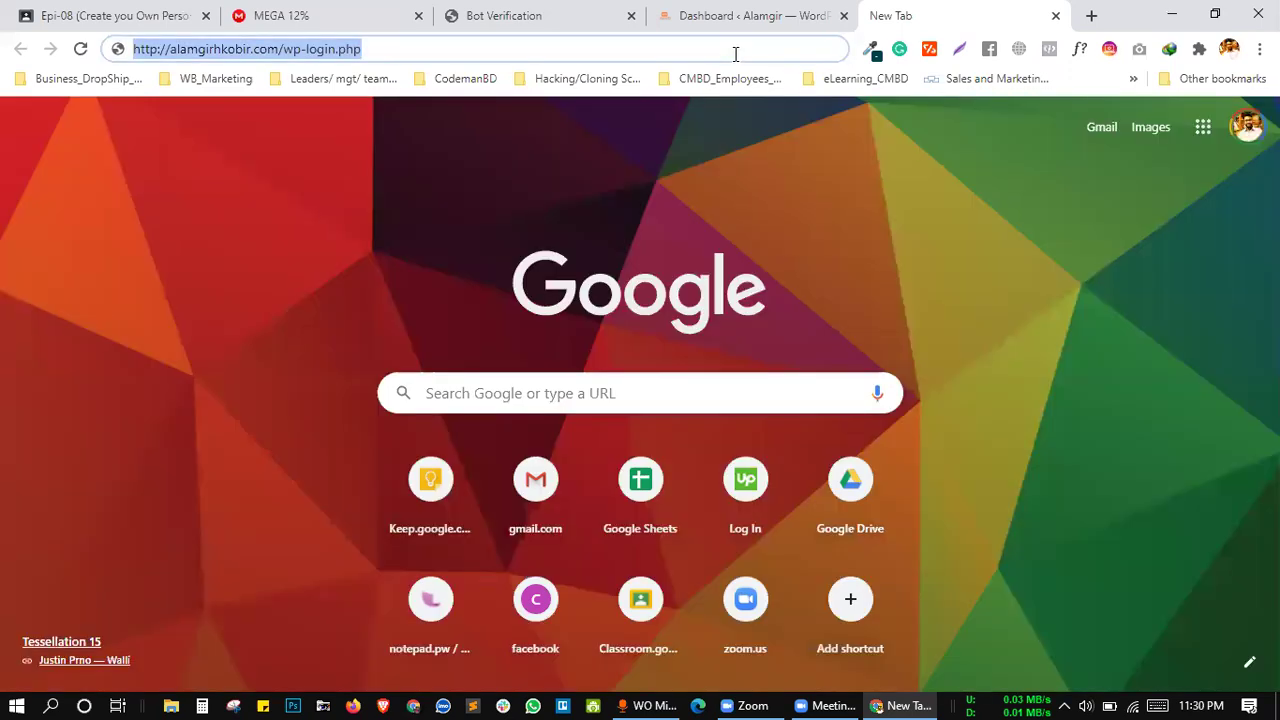
text(skrazu.com)
key(Return)
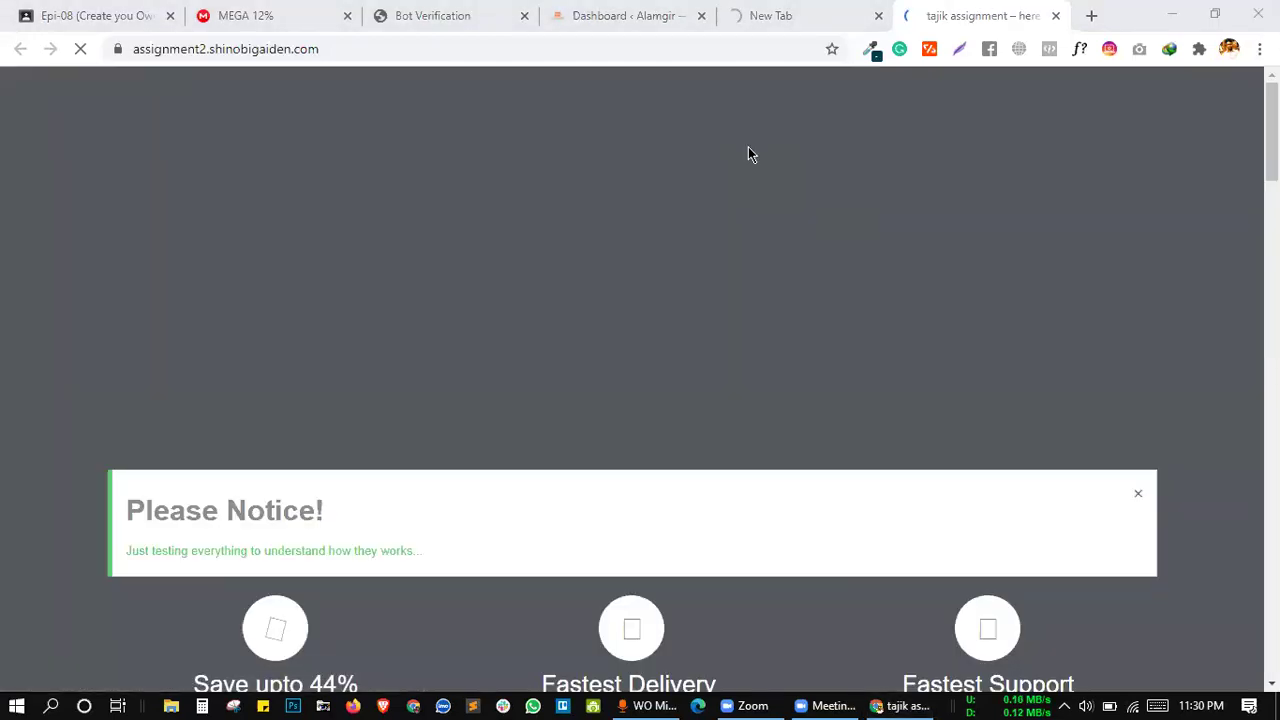
Open the next student's assignment site in a new tab, then go back to skrazu.com.
click(1090, 15)
key(Return)
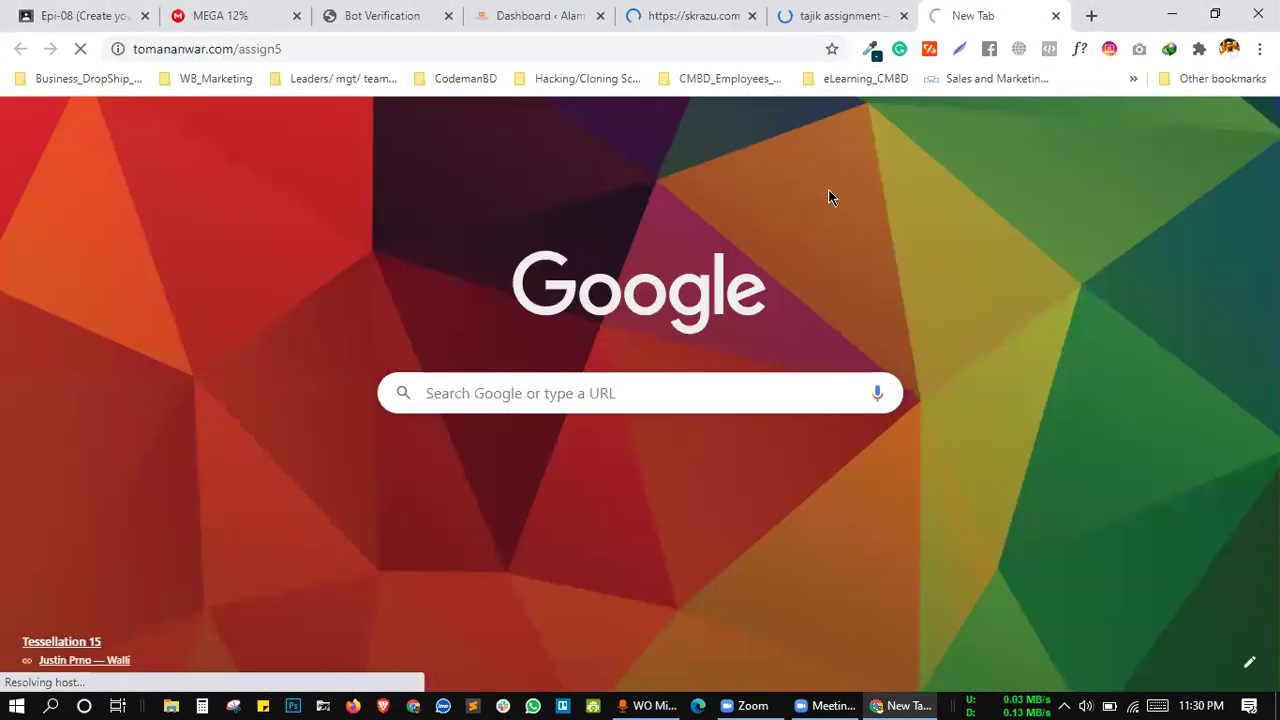
click(710, 15)
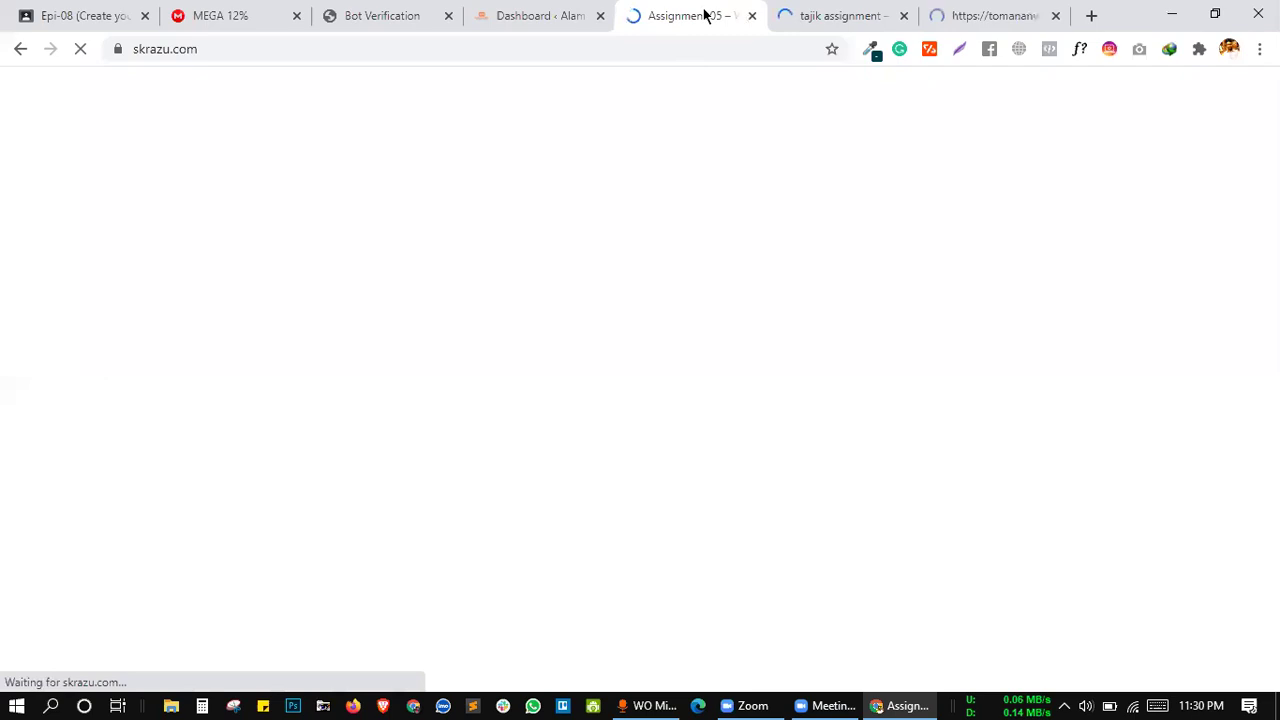
Glance at the tajik assignment tab, then skim the top of skrazu.com's Assignment 05 page.
click(843, 12)
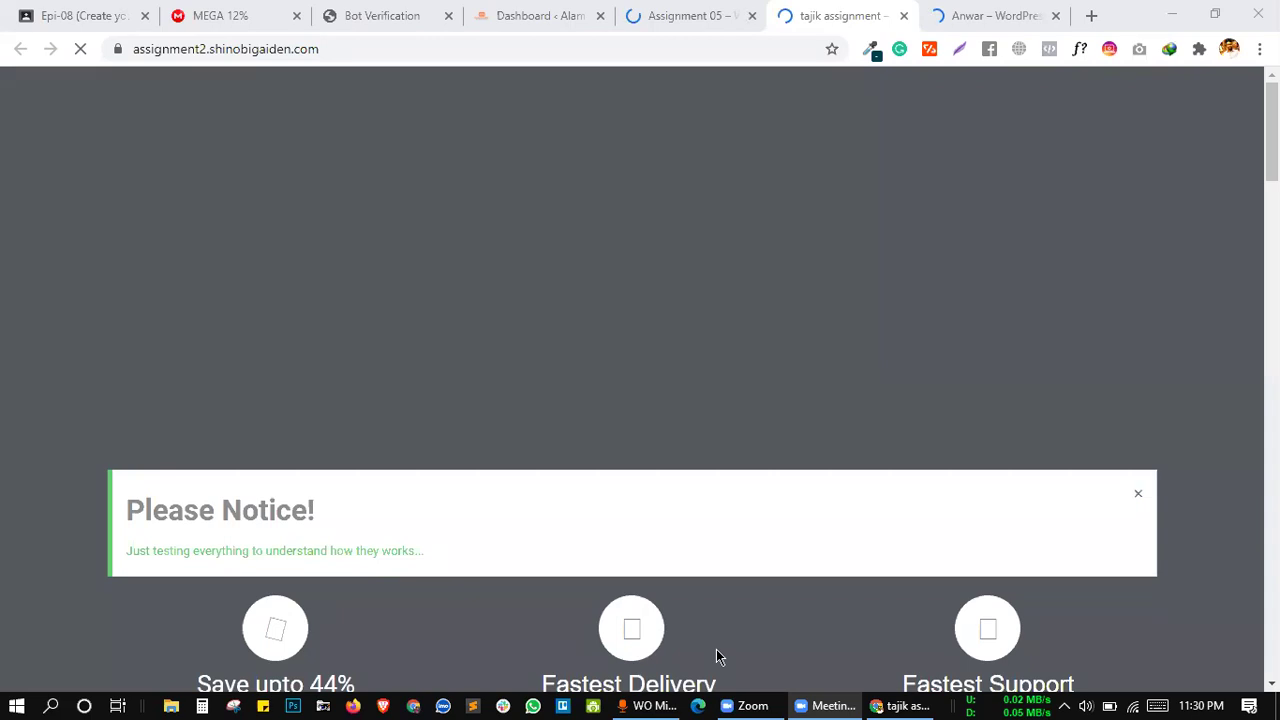
click(743, 97)
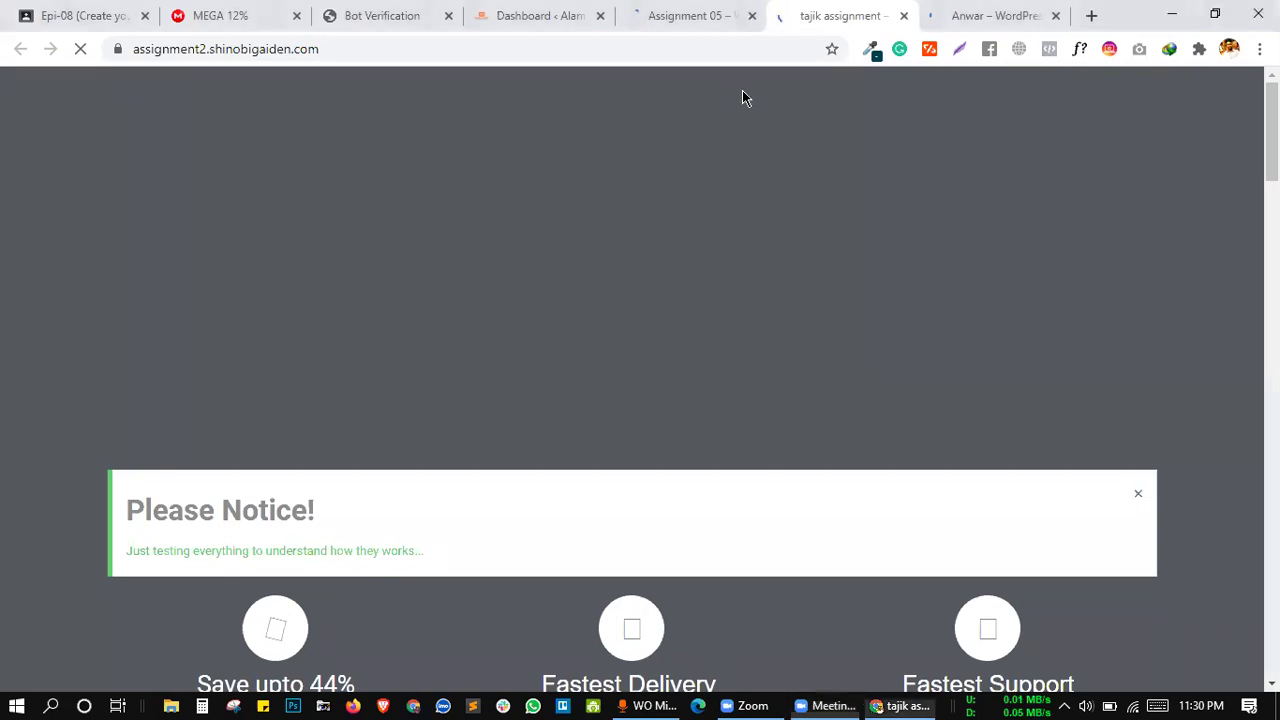
click(666, 10)
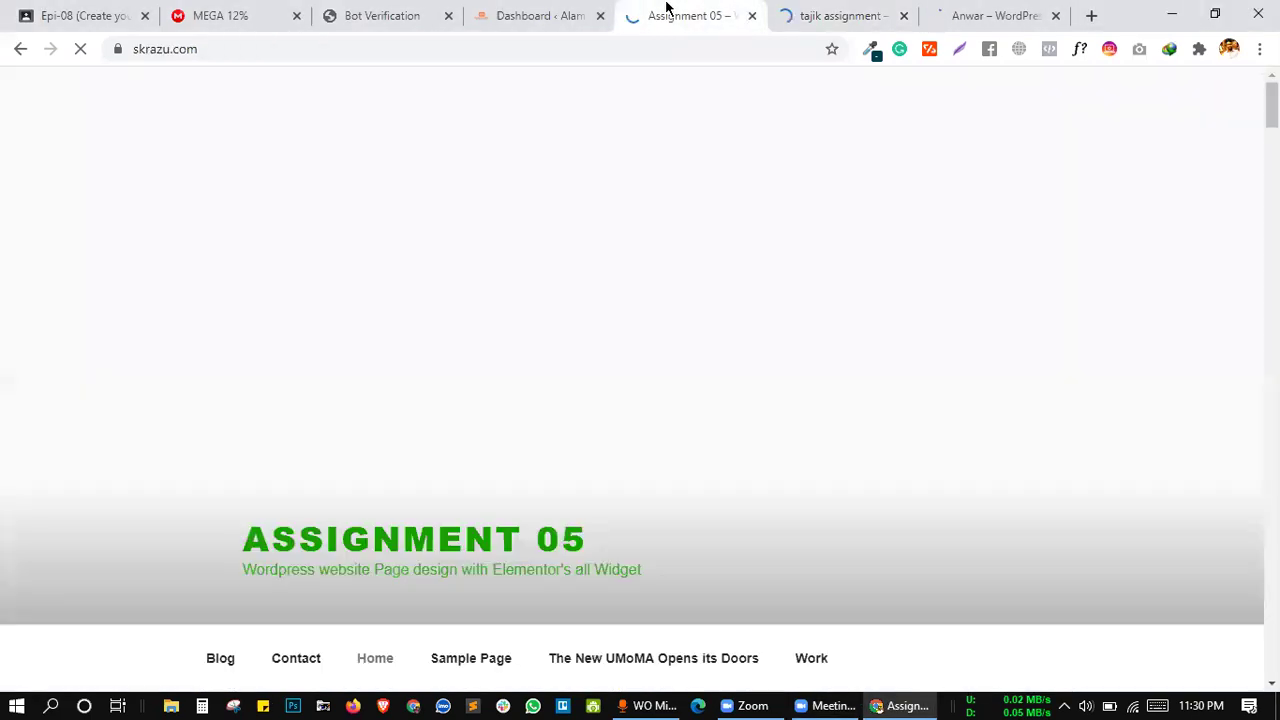
scroll(714, 484, down, 5)
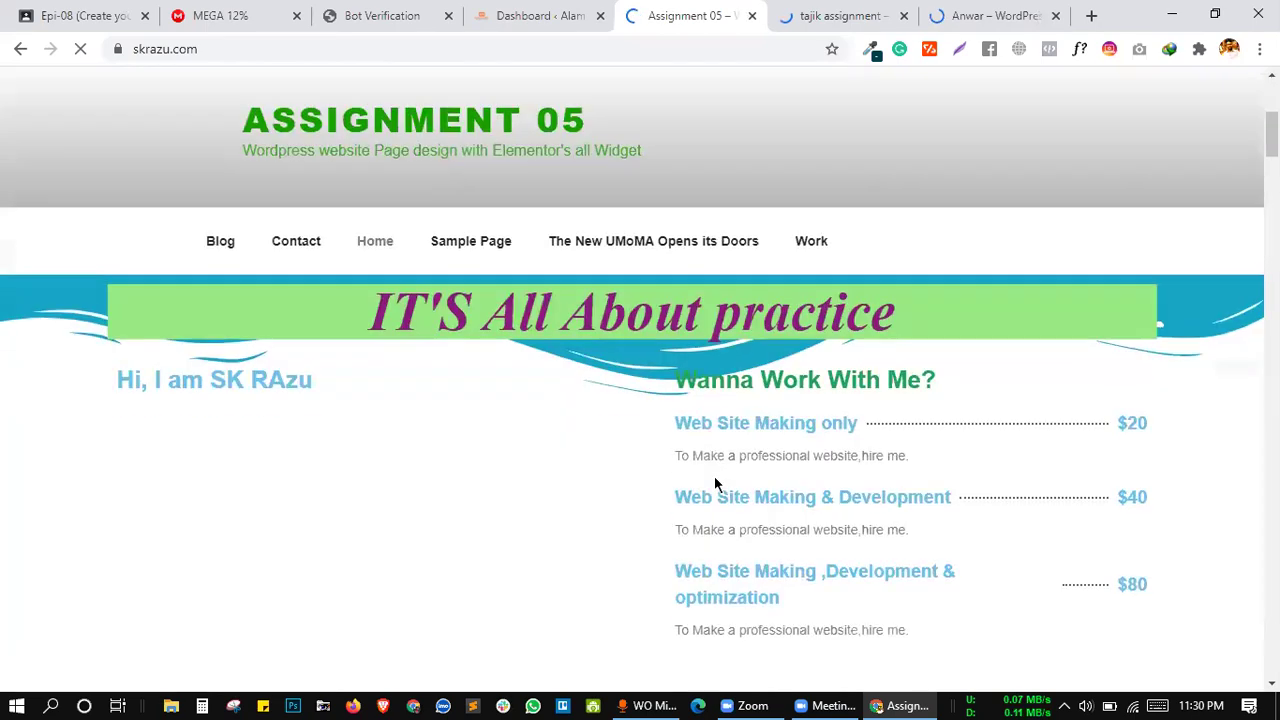
scroll(557, 457, down, 2)
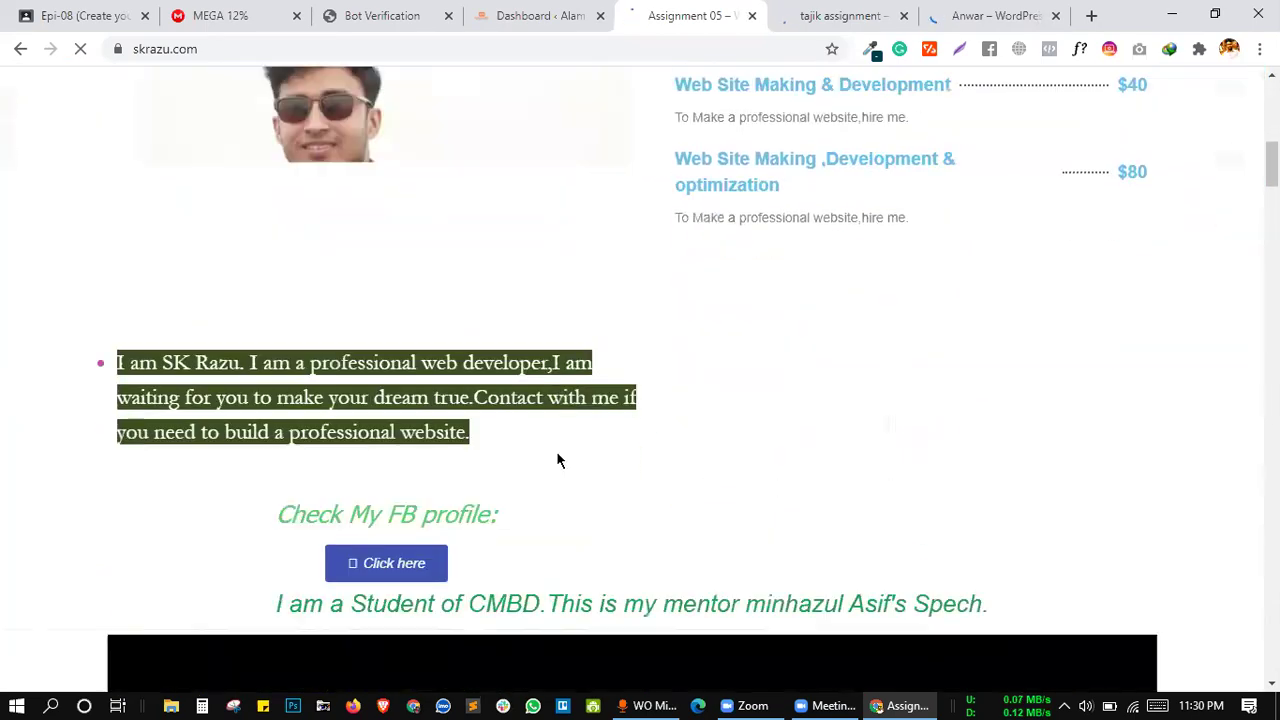
scroll(557, 457, down, 3)
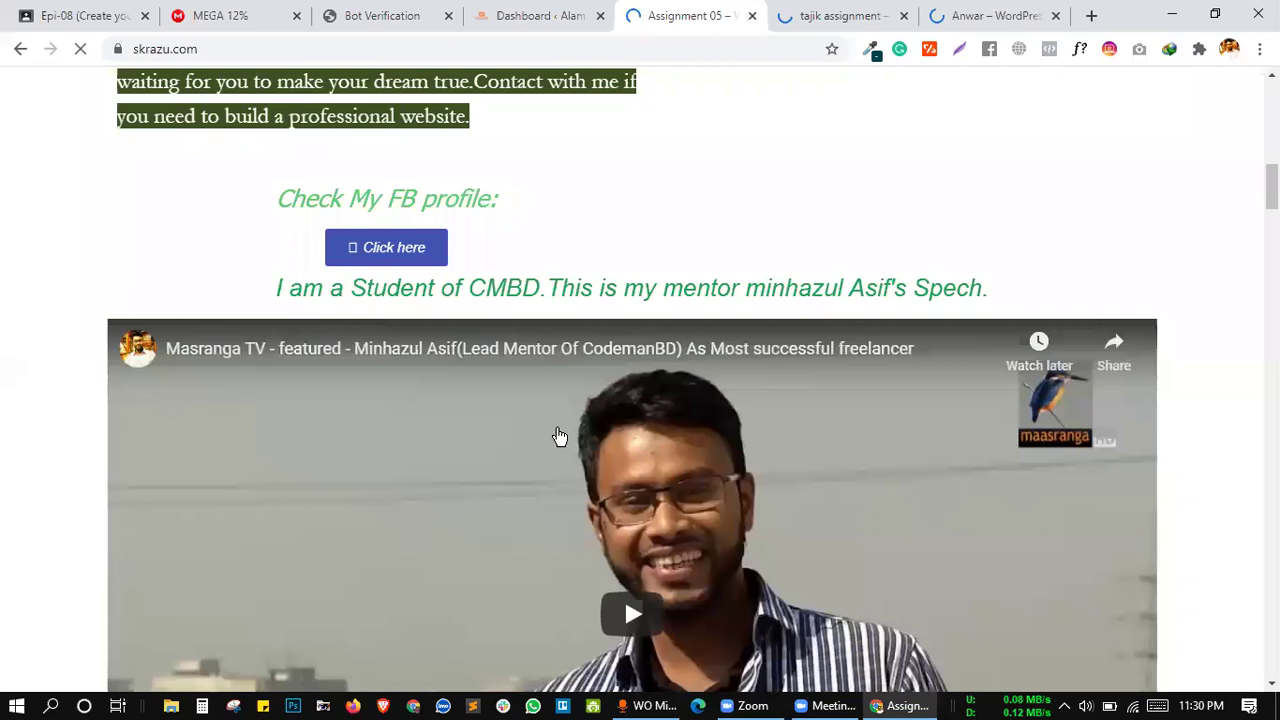
scroll(558, 436, down, 5)
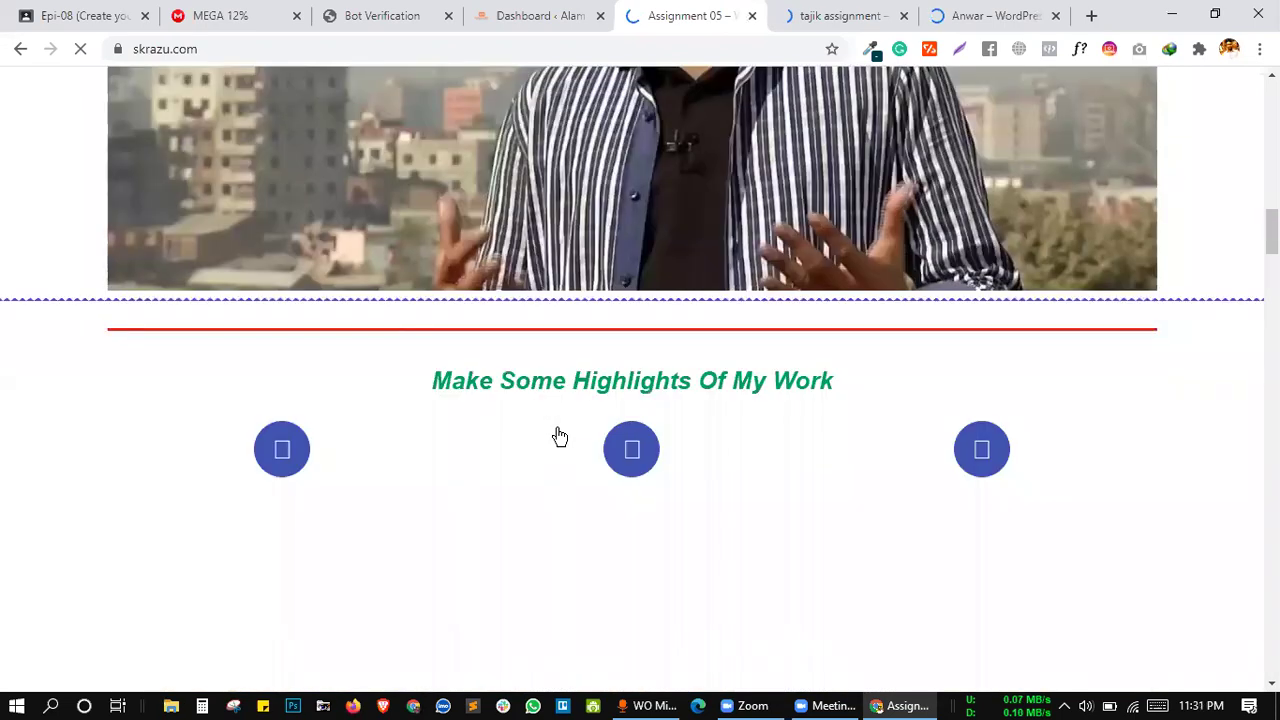
key(Home)
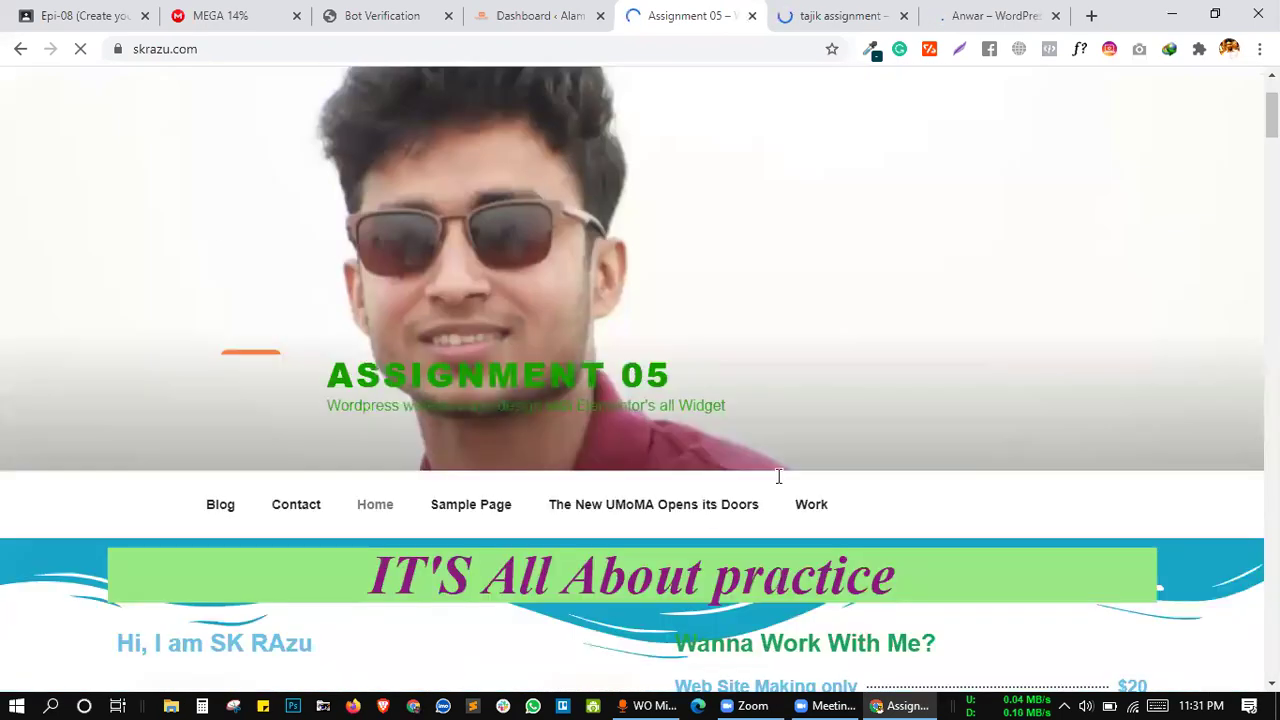
Scroll the Assignment 05 page down to the Flip Box section and back up.
scroll(731, 386, down, 2)
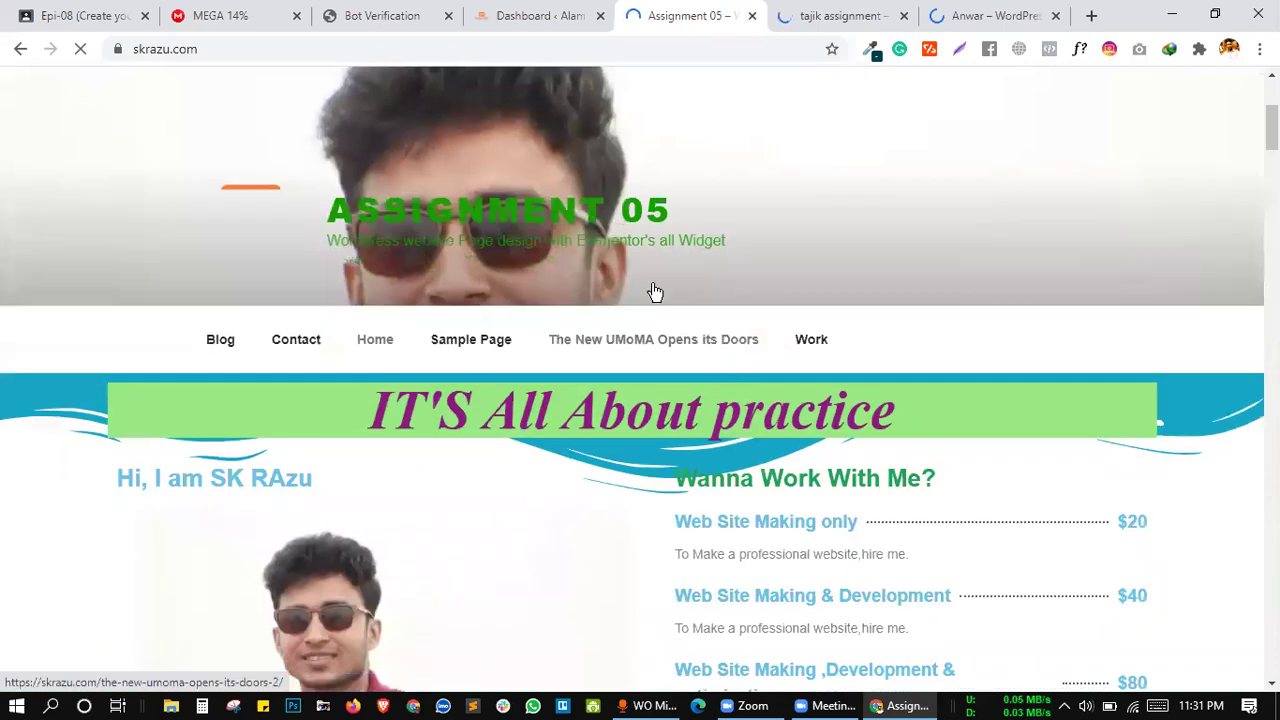
scroll(650, 294, down, 10)
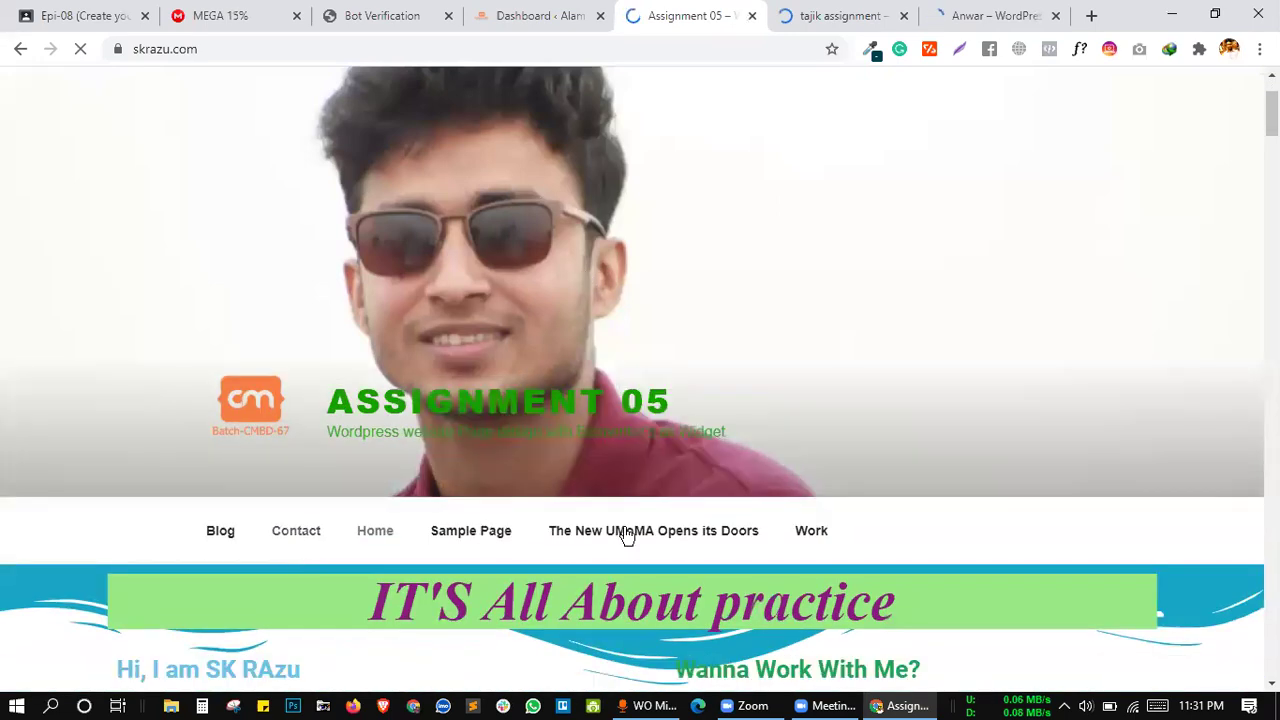
scroll(800, 524, down, 2)
scroll(822, 174, down, 6)
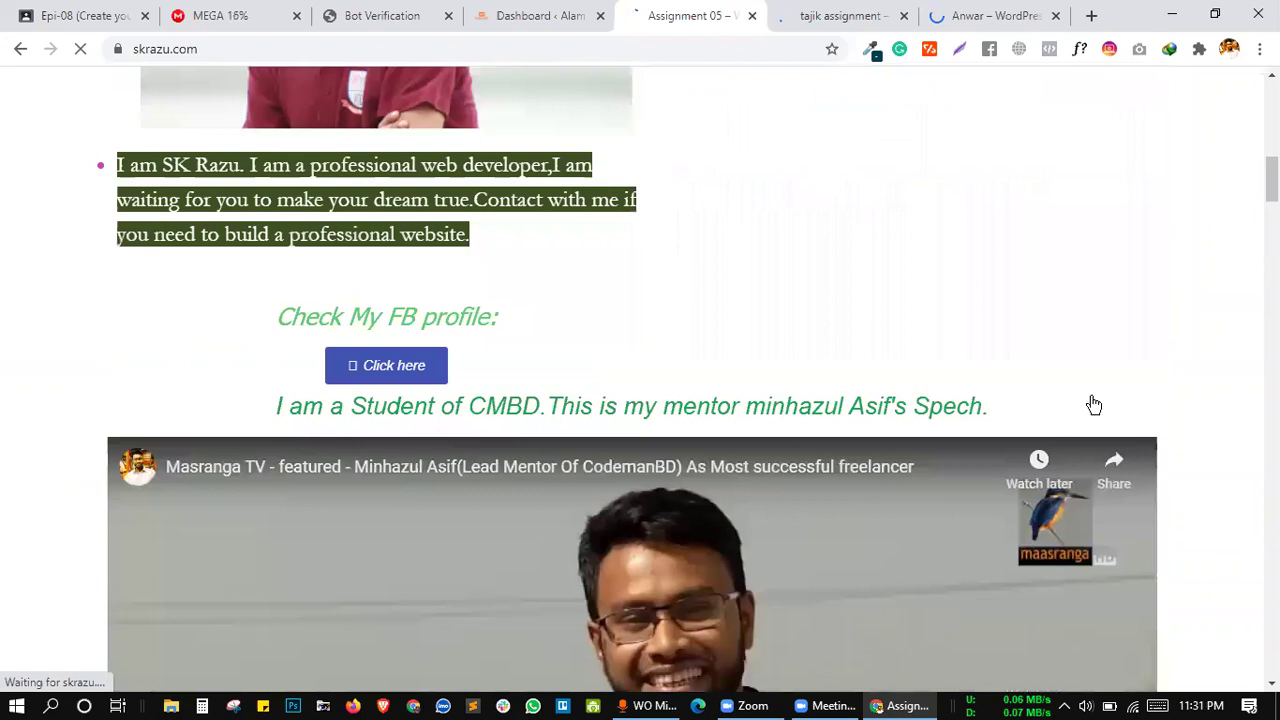
scroll(791, 374, down, 10)
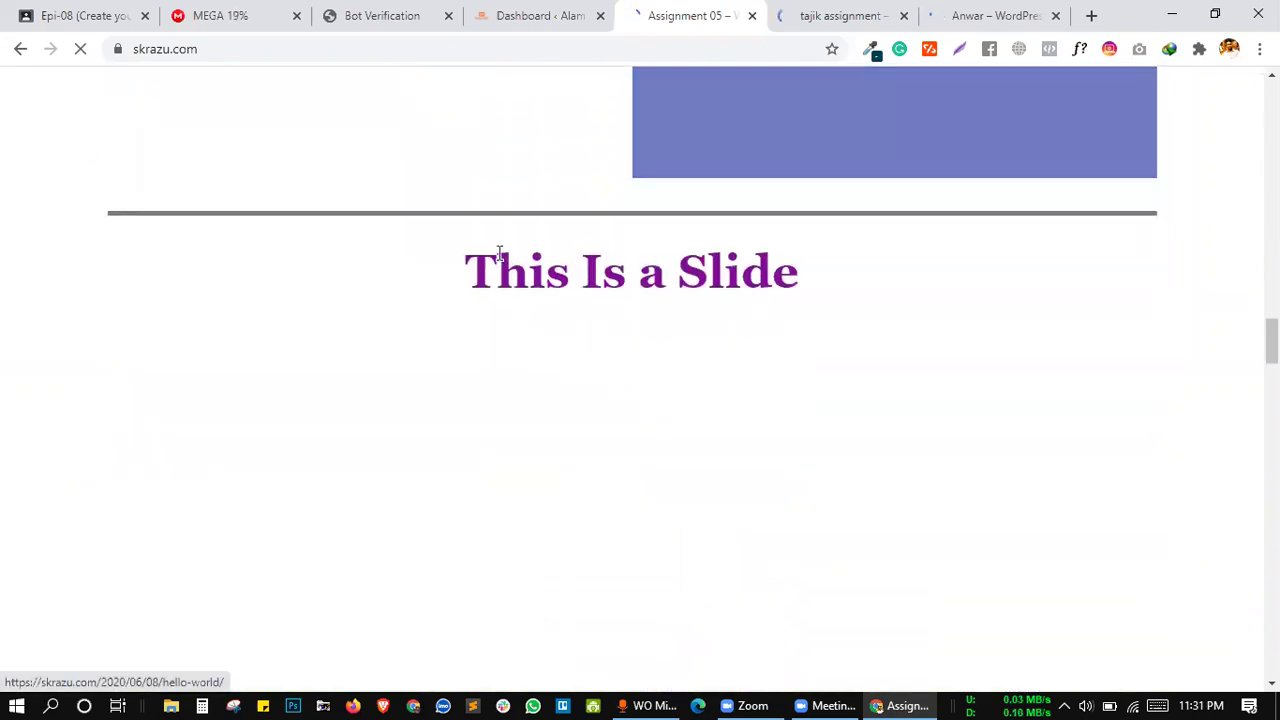
scroll(509, 243, down, 3)
scroll(509, 230, down, 3)
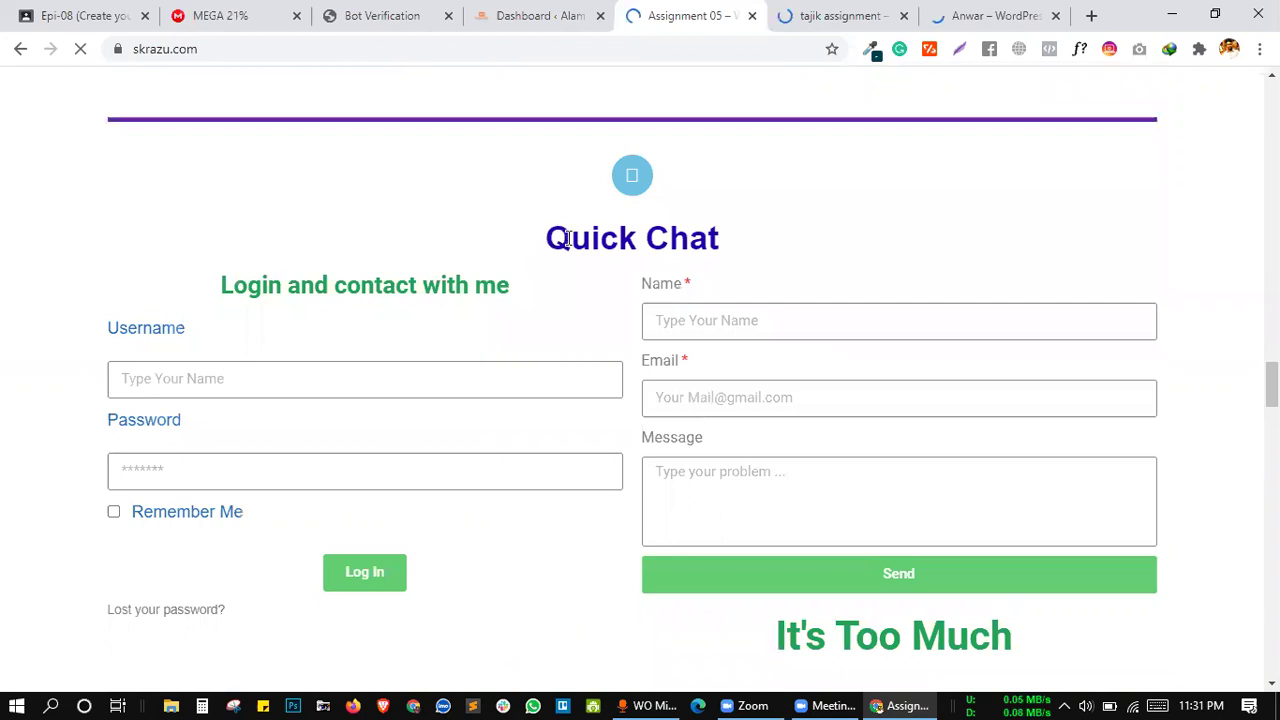
scroll(723, 280, down, 6)
scroll(723, 282, up, 2)
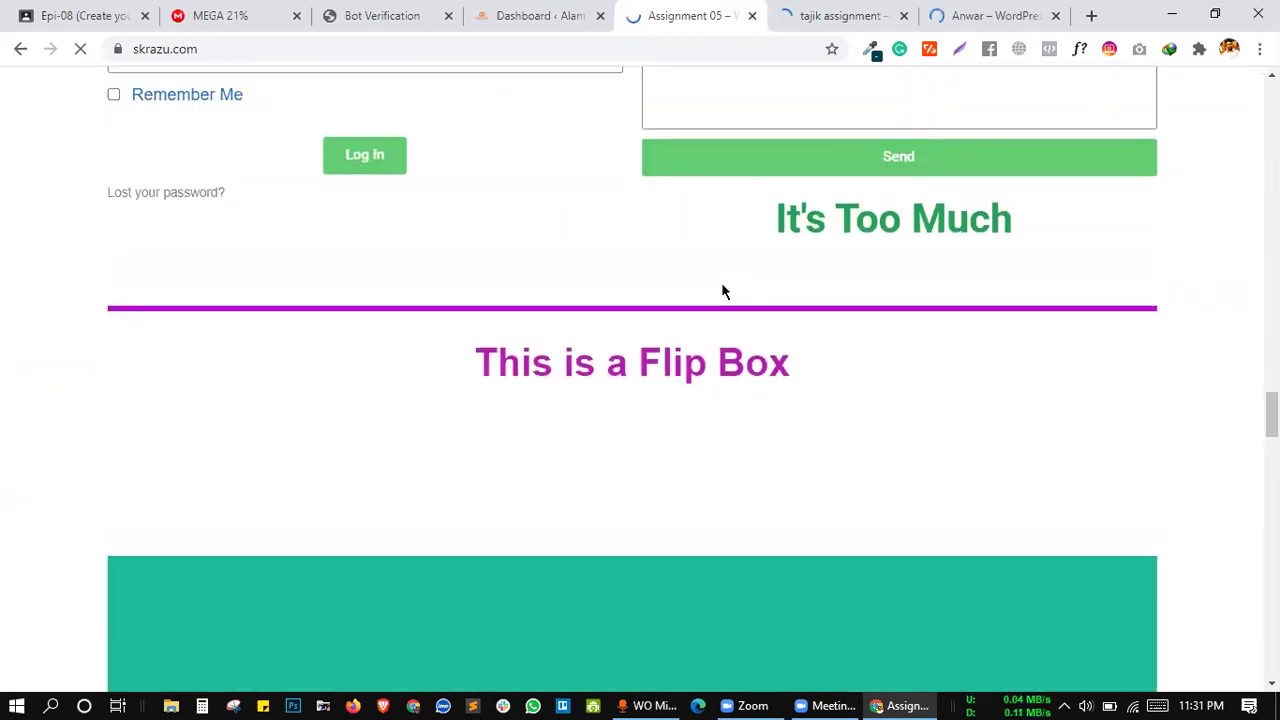
scroll(721, 289, down, 2)
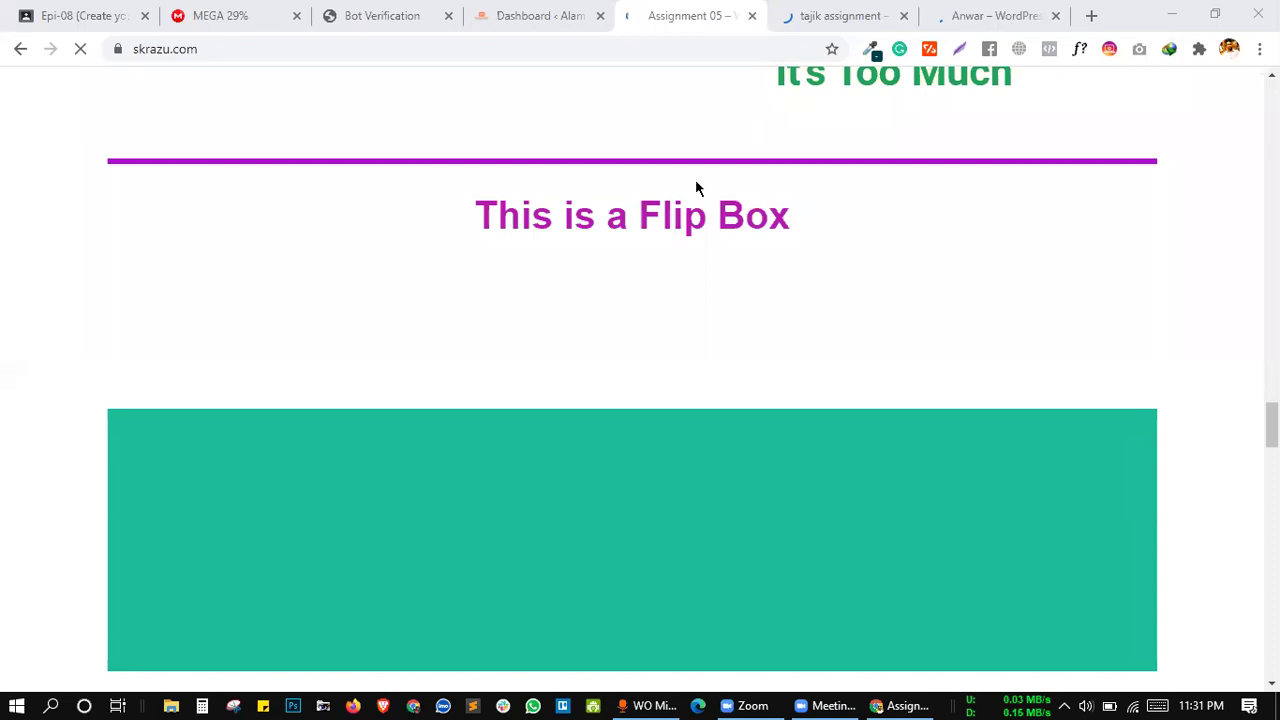
scroll(637, 399, up, 20)
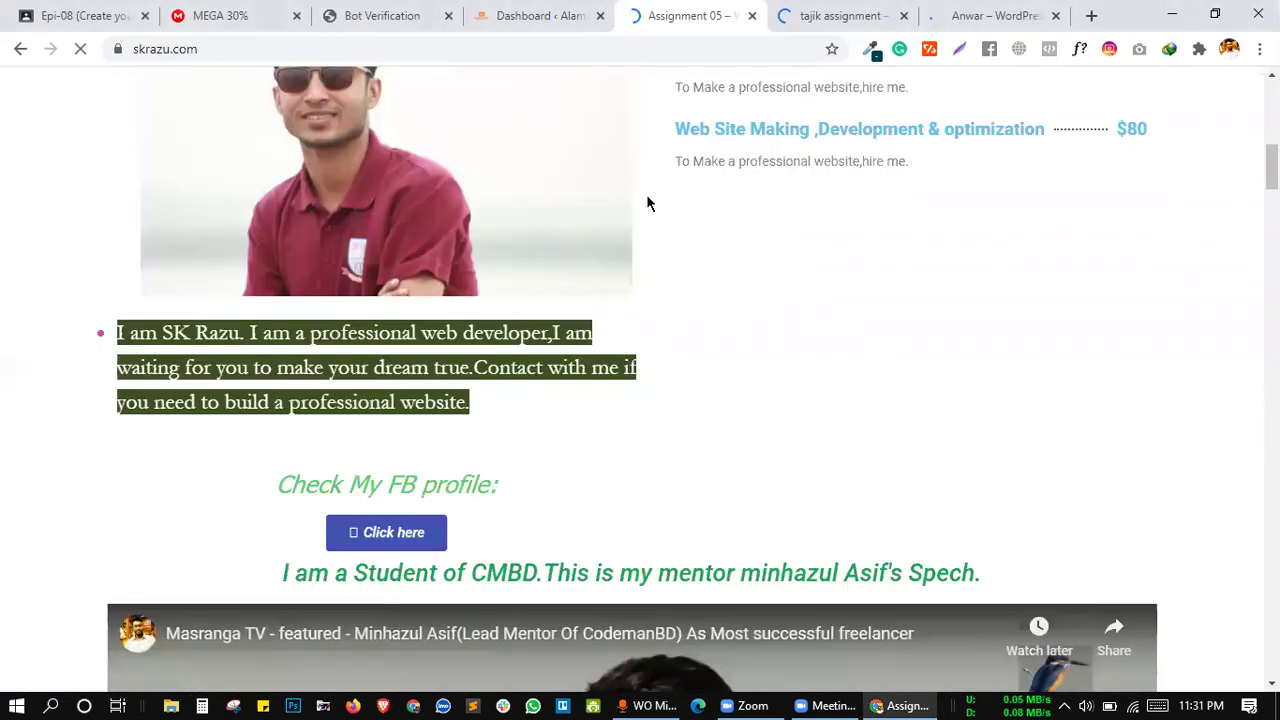
scroll(649, 203, up, 10)
click(850, 15)
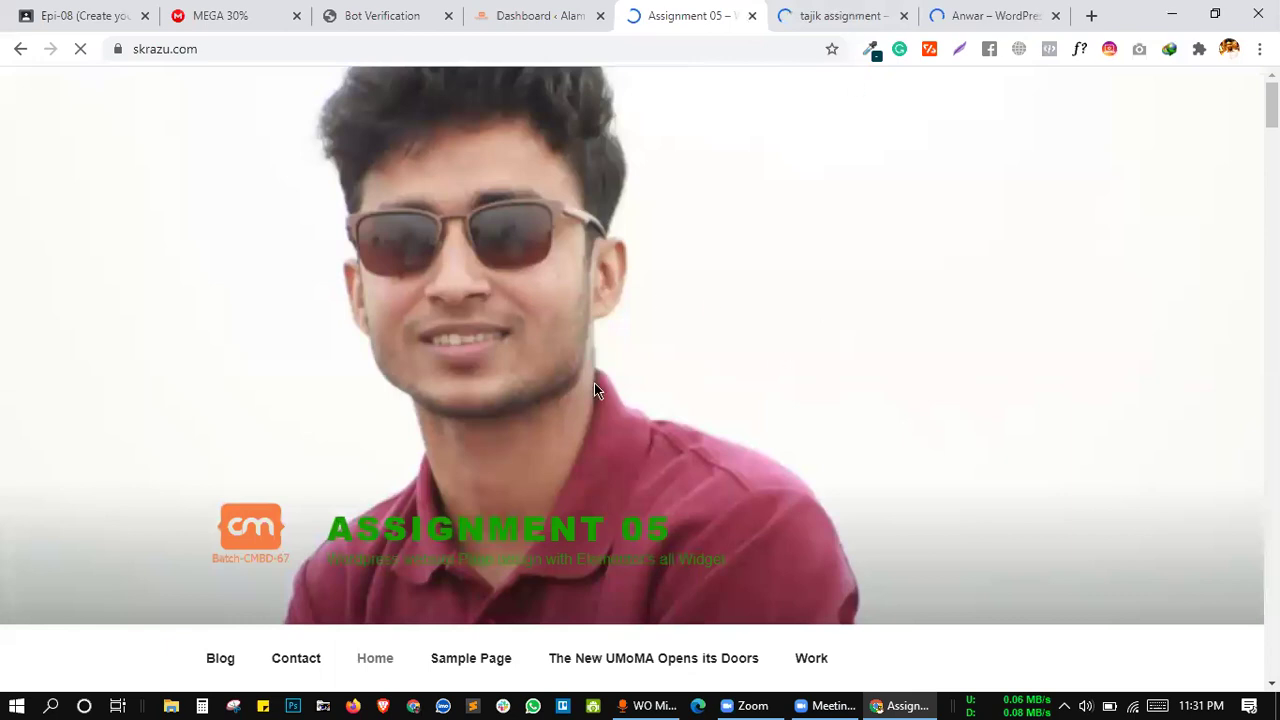
Scroll through the tajik assignment site.
scroll(680, 425, down, 5)
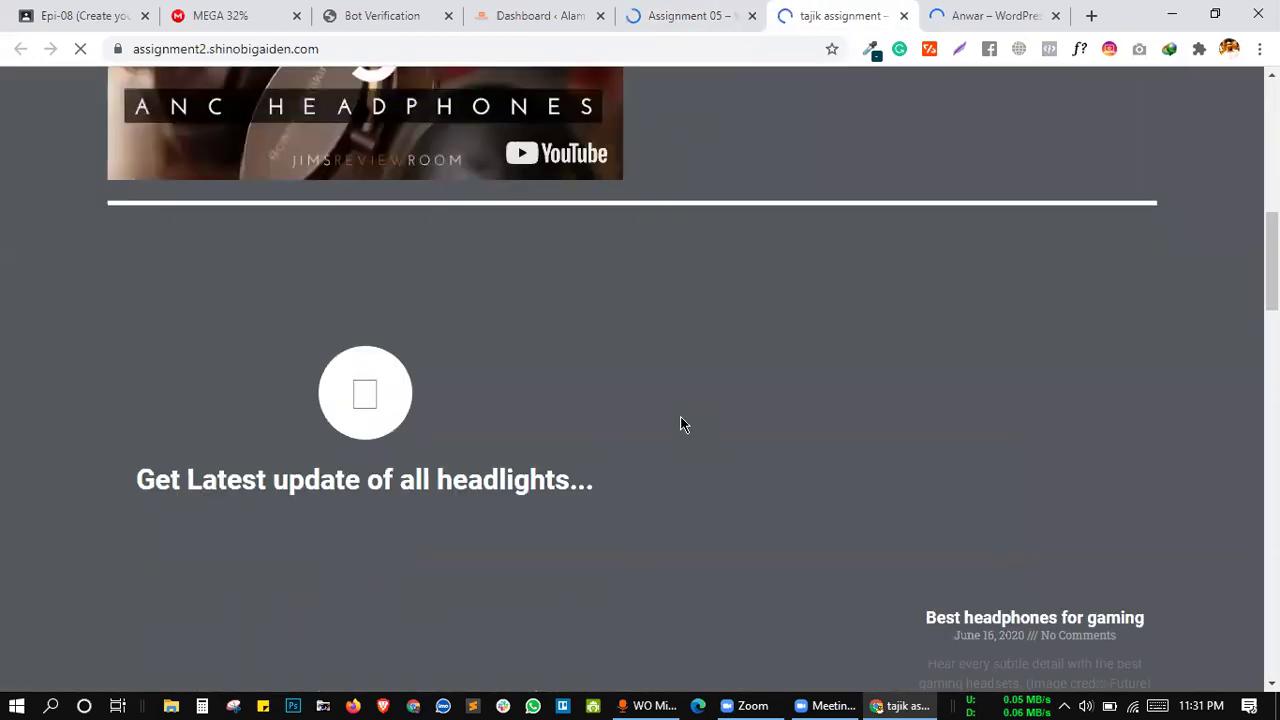
scroll(680, 380, down, 5)
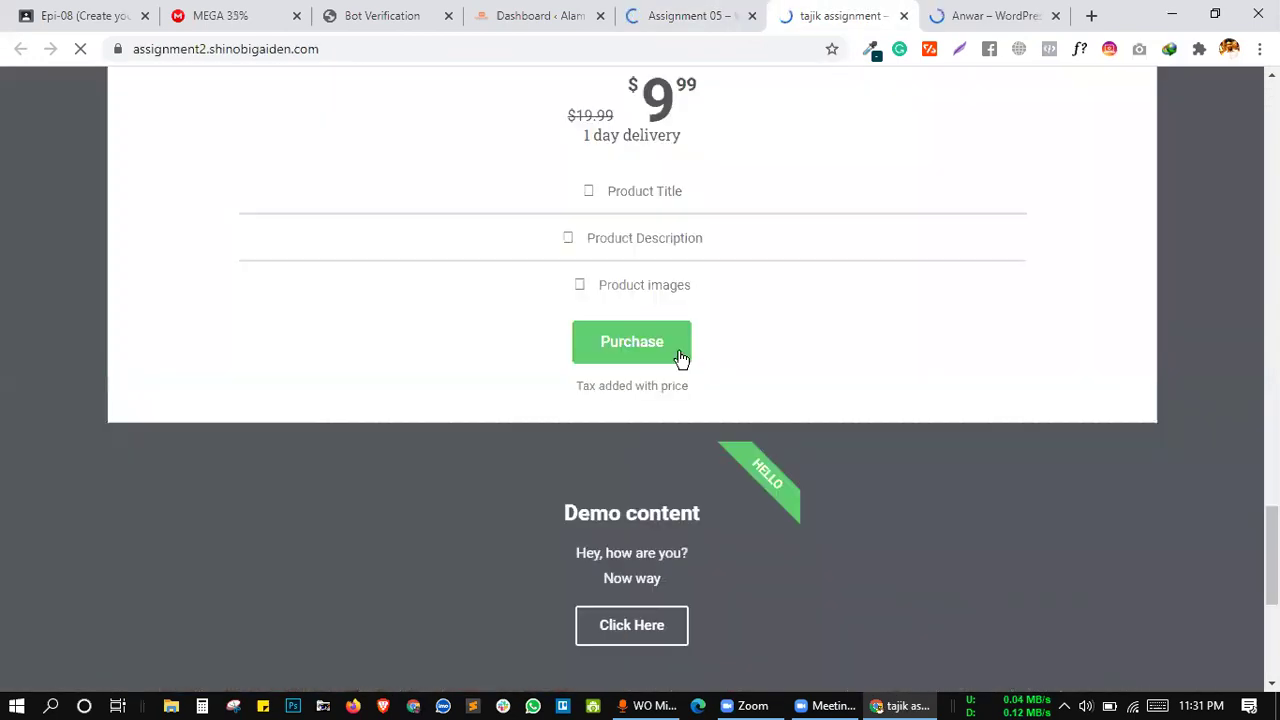
scroll(680, 358, down, 5)
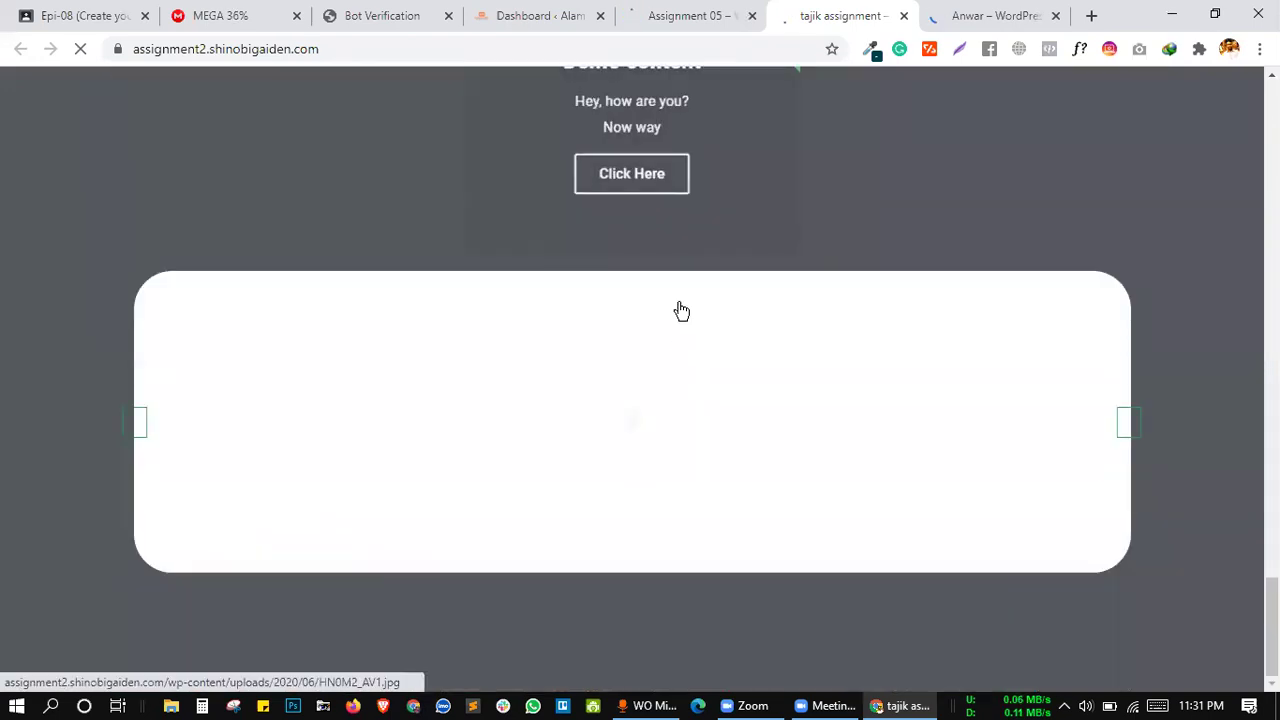
Browse the next student's portfolio site from top to bottom.
click(960, 14)
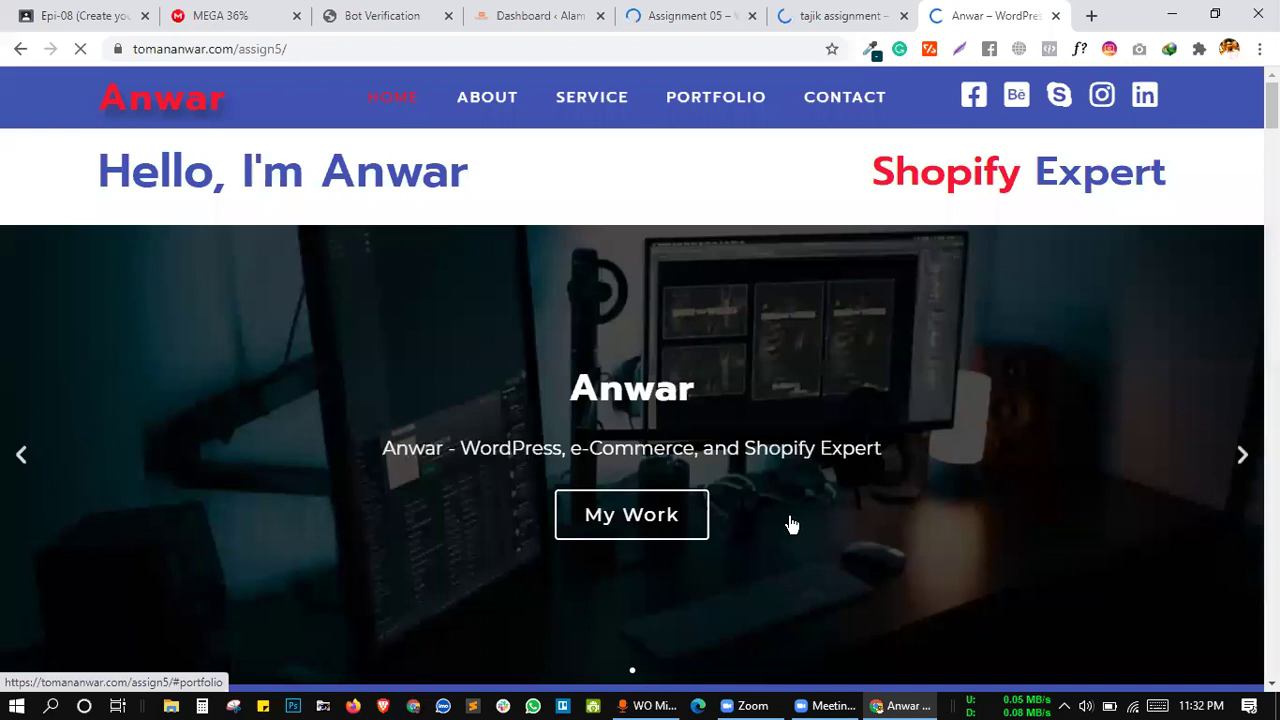
scroll(805, 557, down, 4)
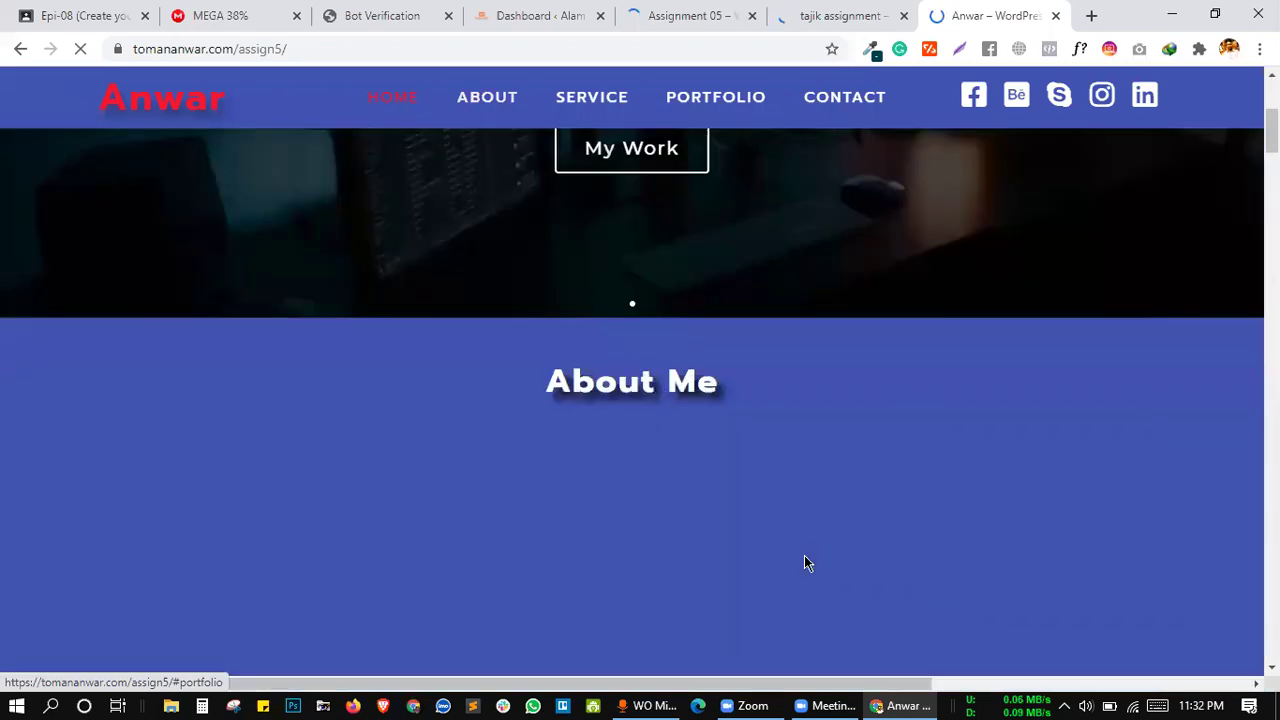
scroll(804, 550, down, 5)
scroll(804, 547, up, 3)
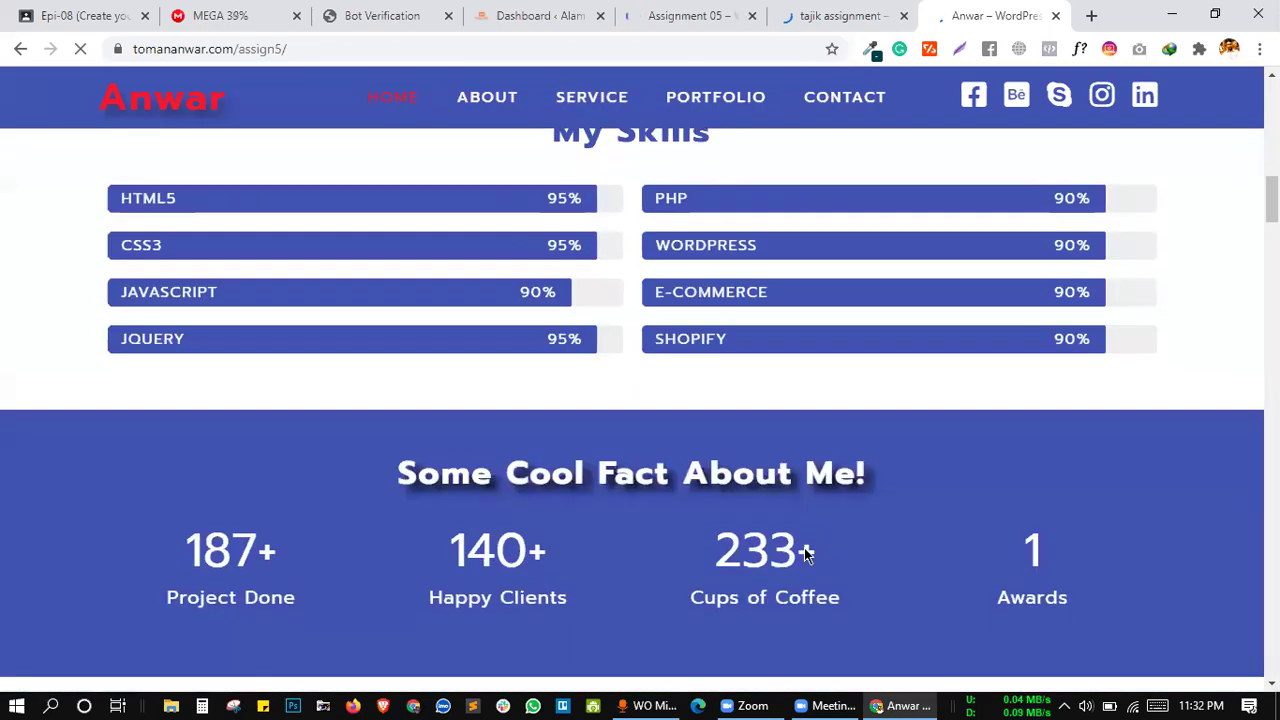
scroll(807, 556, down, 5)
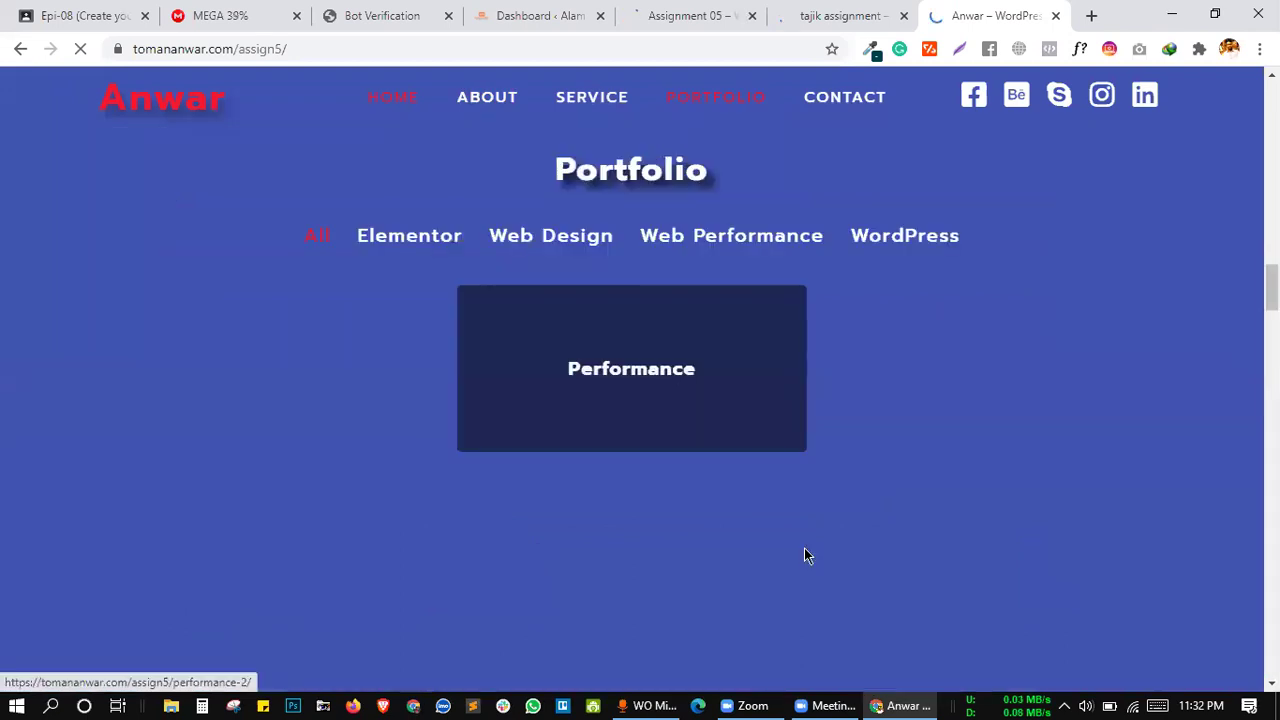
scroll(805, 550, down, 10)
scroll(808, 543, down, 3)
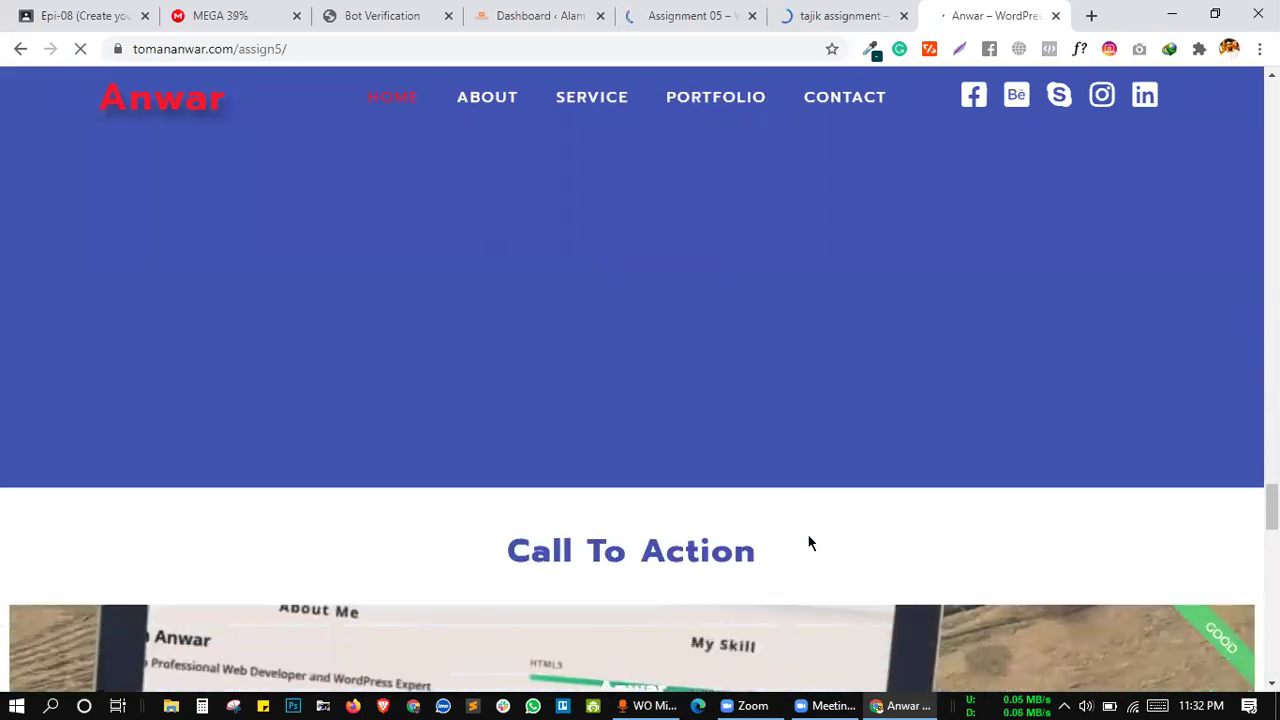
scroll(806, 532, down, 5)
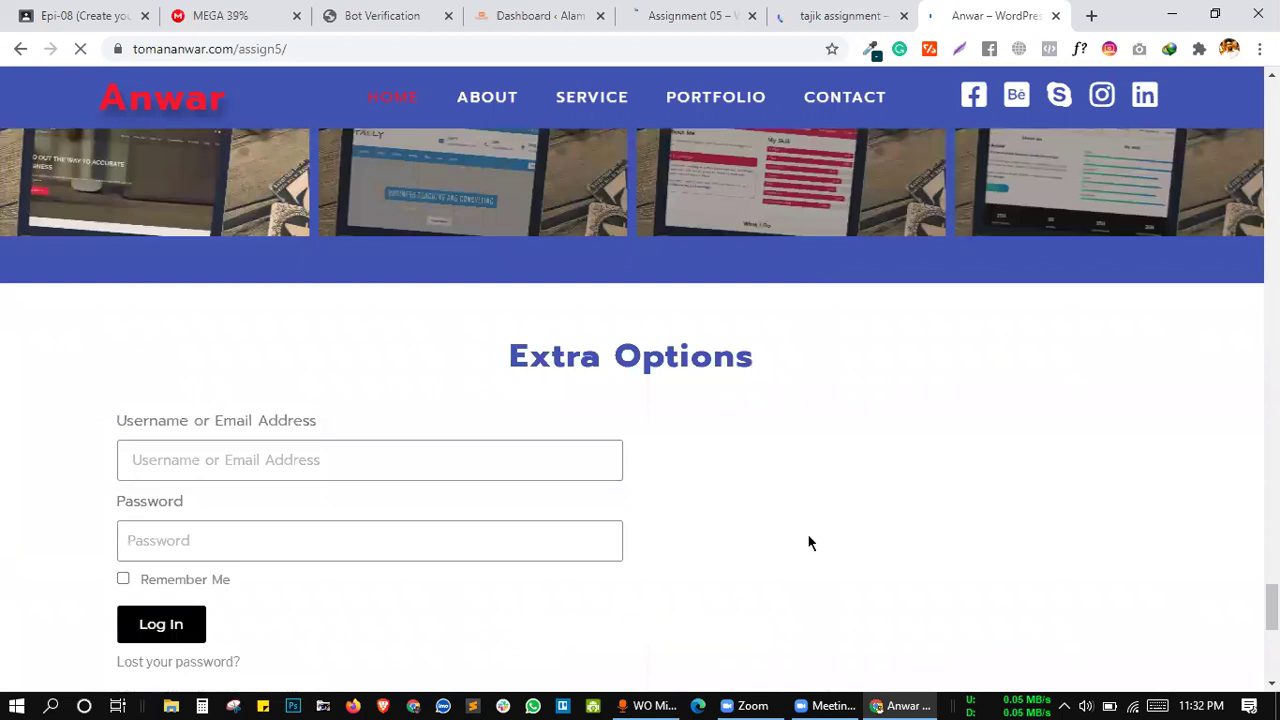
scroll(806, 571, up, 5)
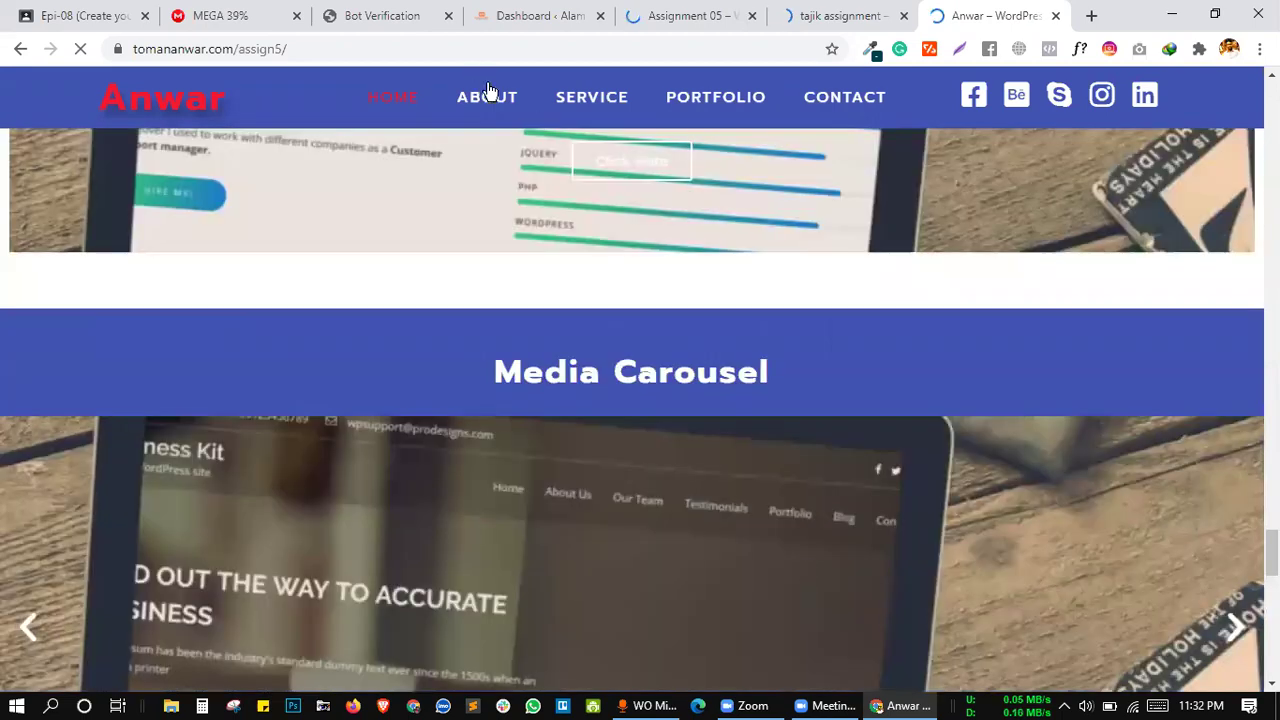
scroll(886, 469, down, 5)
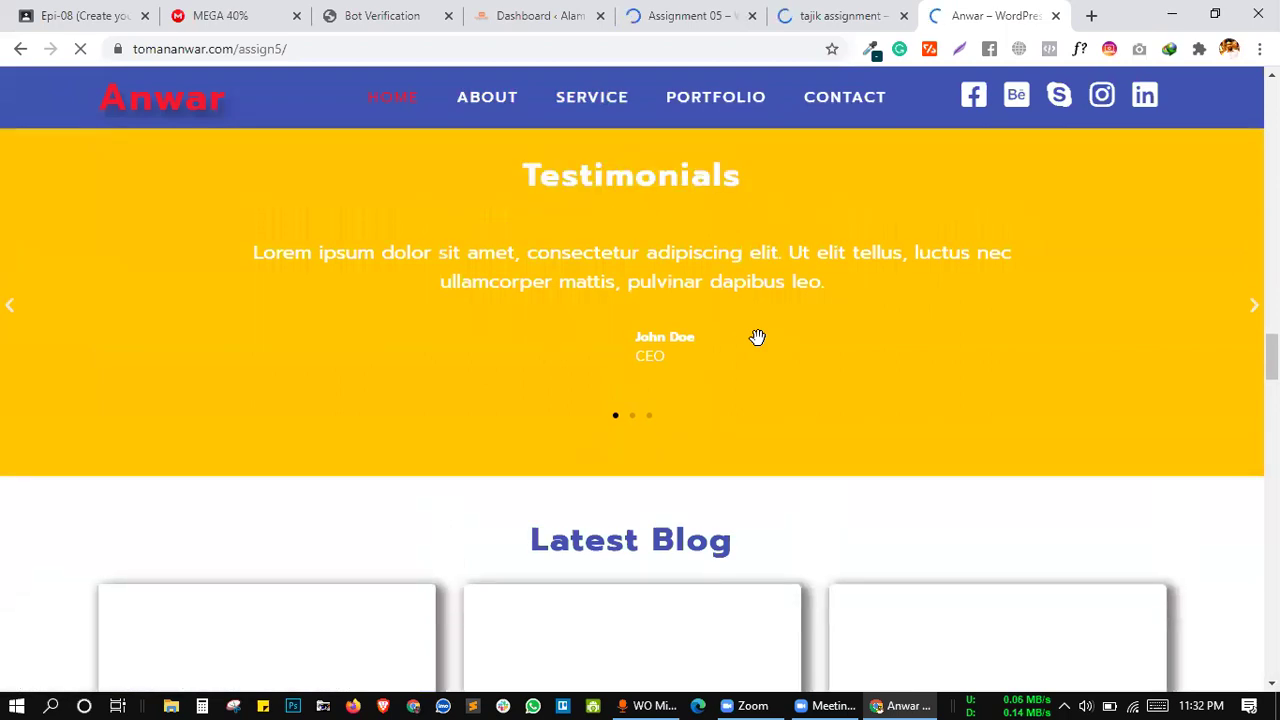
scroll(877, 340, up, 10)
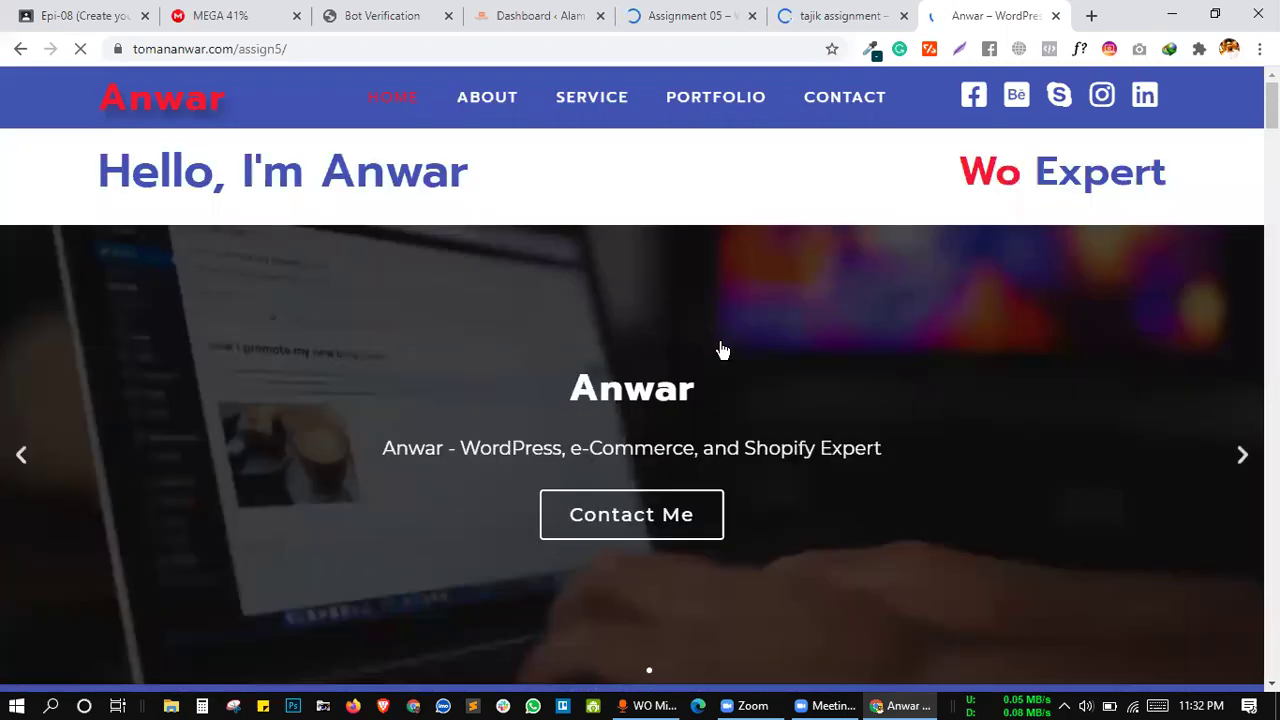
Close the Assignment 05 tab and the other student assignment tabs.
click(795, 12)
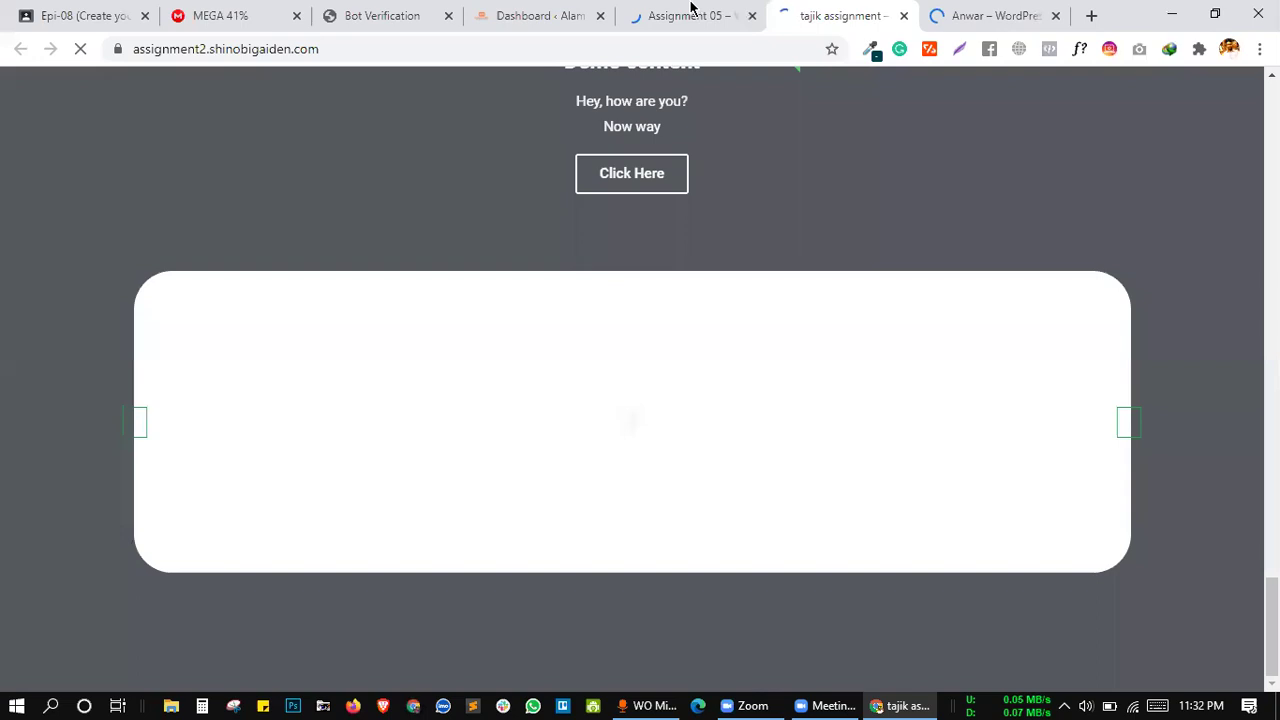
click(690, 12)
click(752, 16)
click(752, 16)
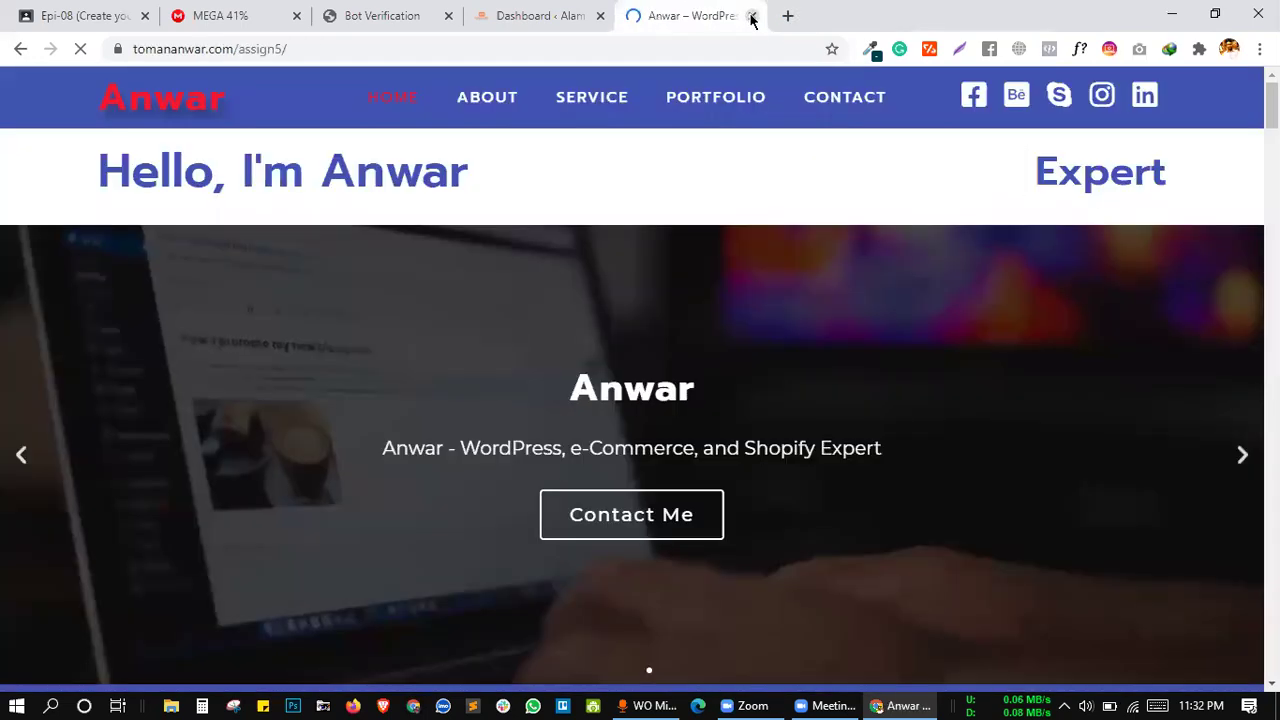
click(752, 16)
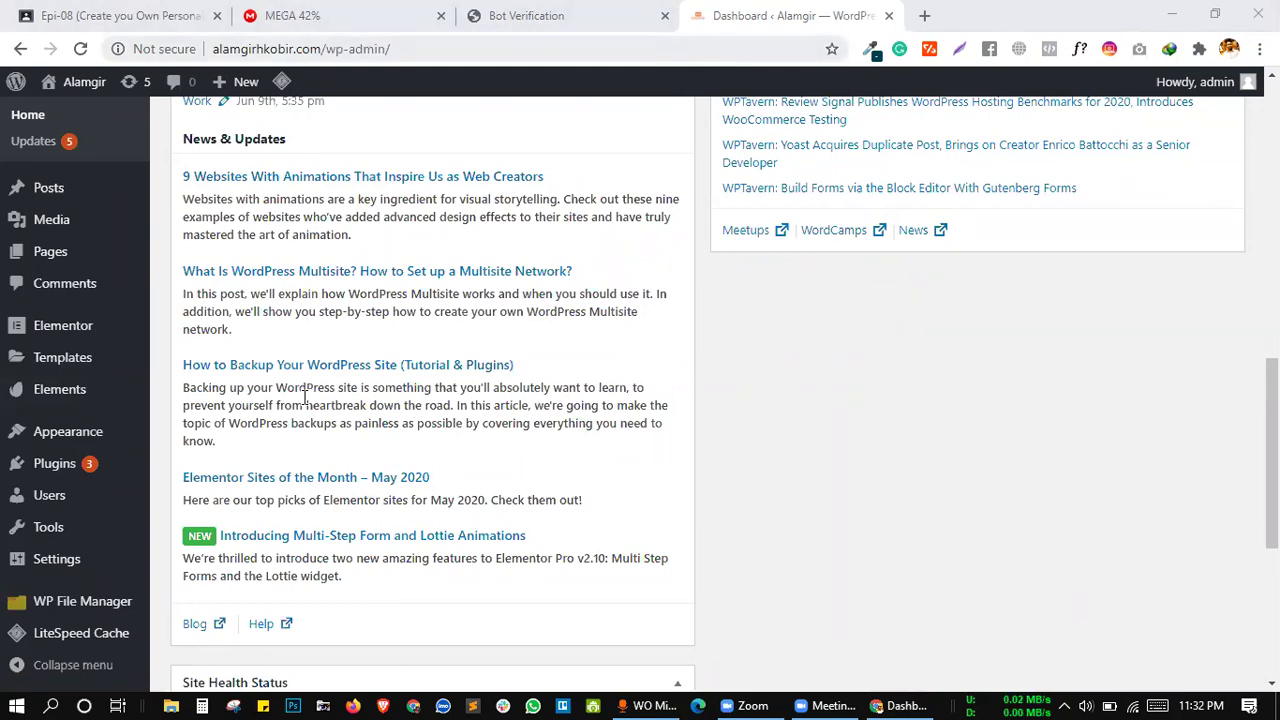
Go to Appearance > Themes from the admin sidebar.
mouse_move(29, 529)
mouse_move(114, 479)
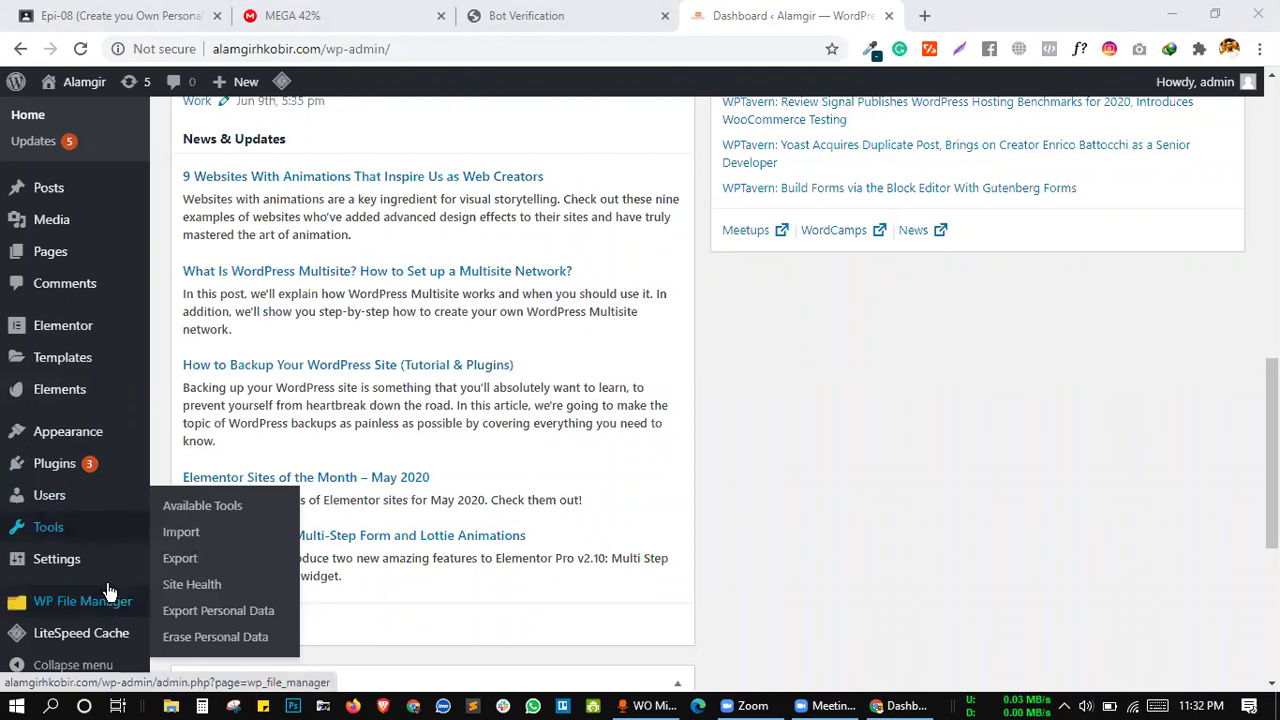
mouse_move(57, 415)
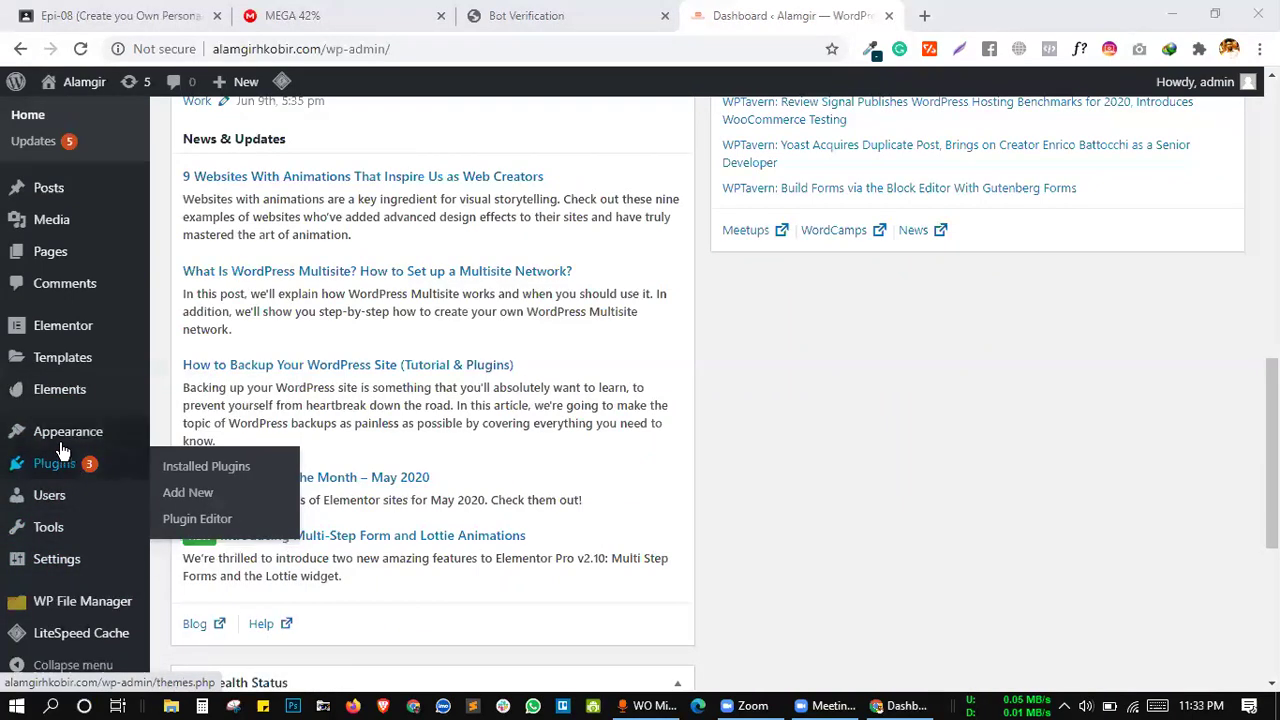
mouse_move(57, 376)
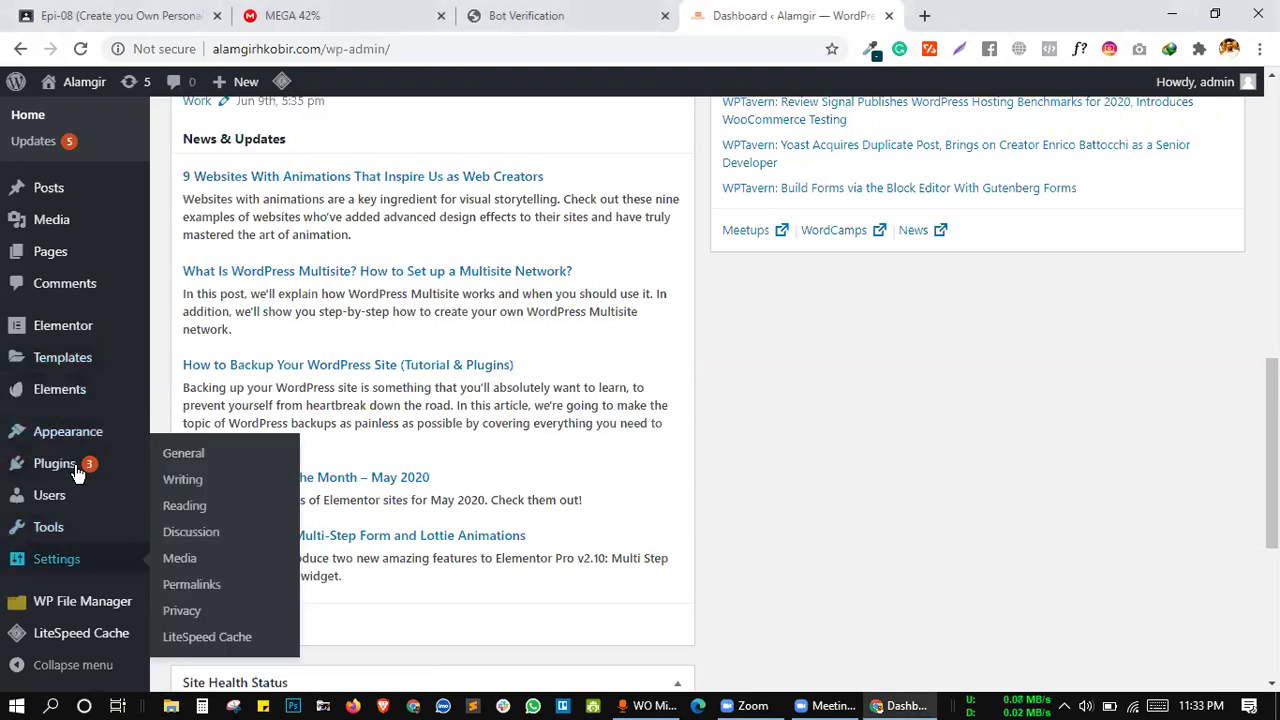
click(52, 572)
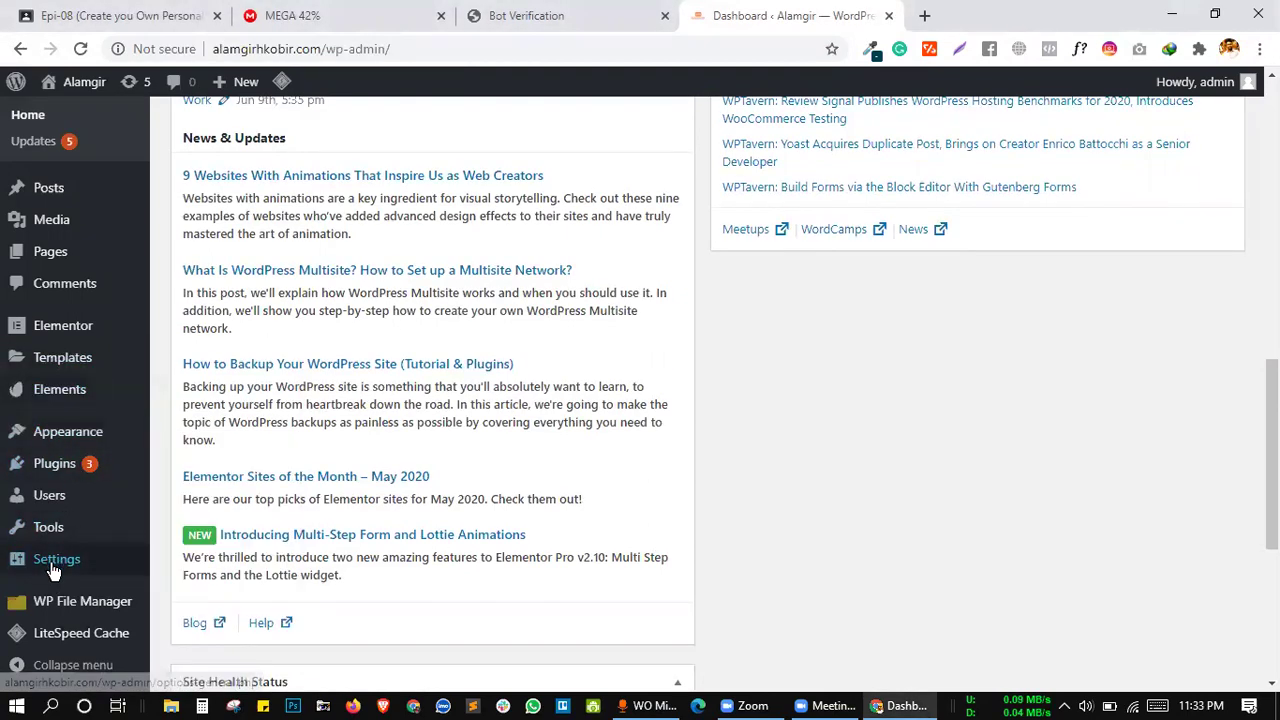
scroll(62, 455, down, 1)
mouse_move(64, 438)
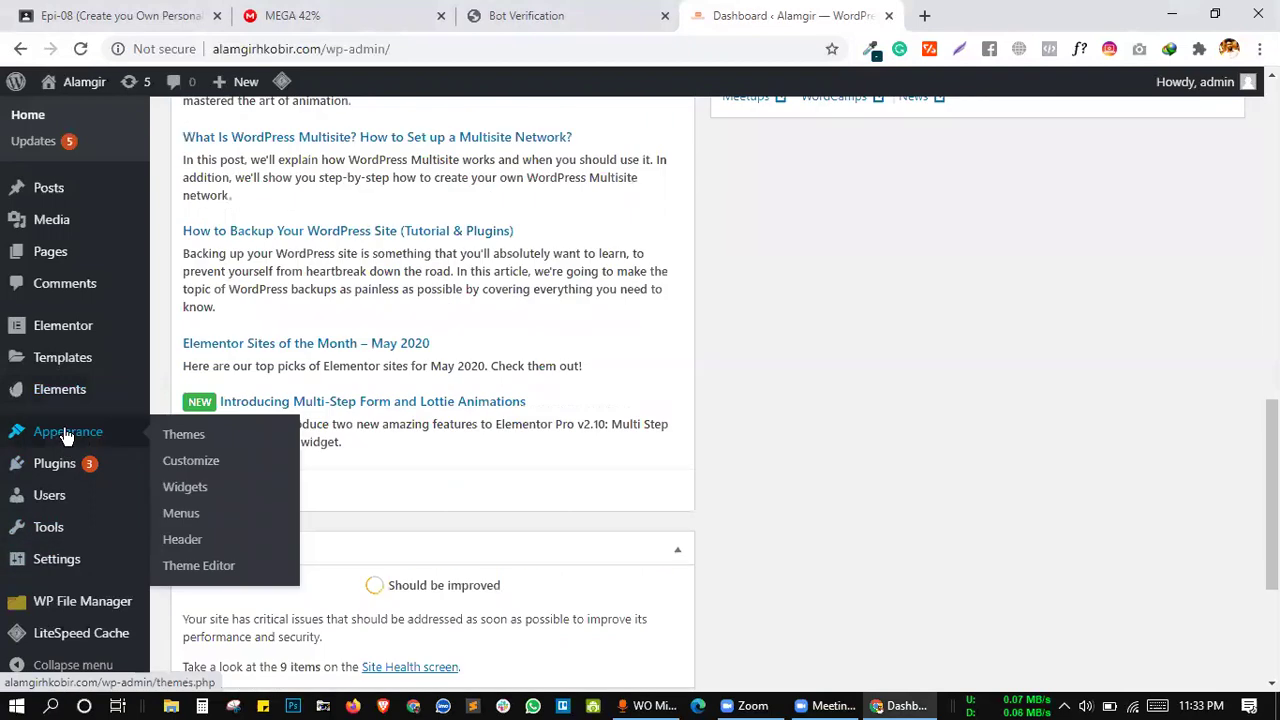
click(183, 440)
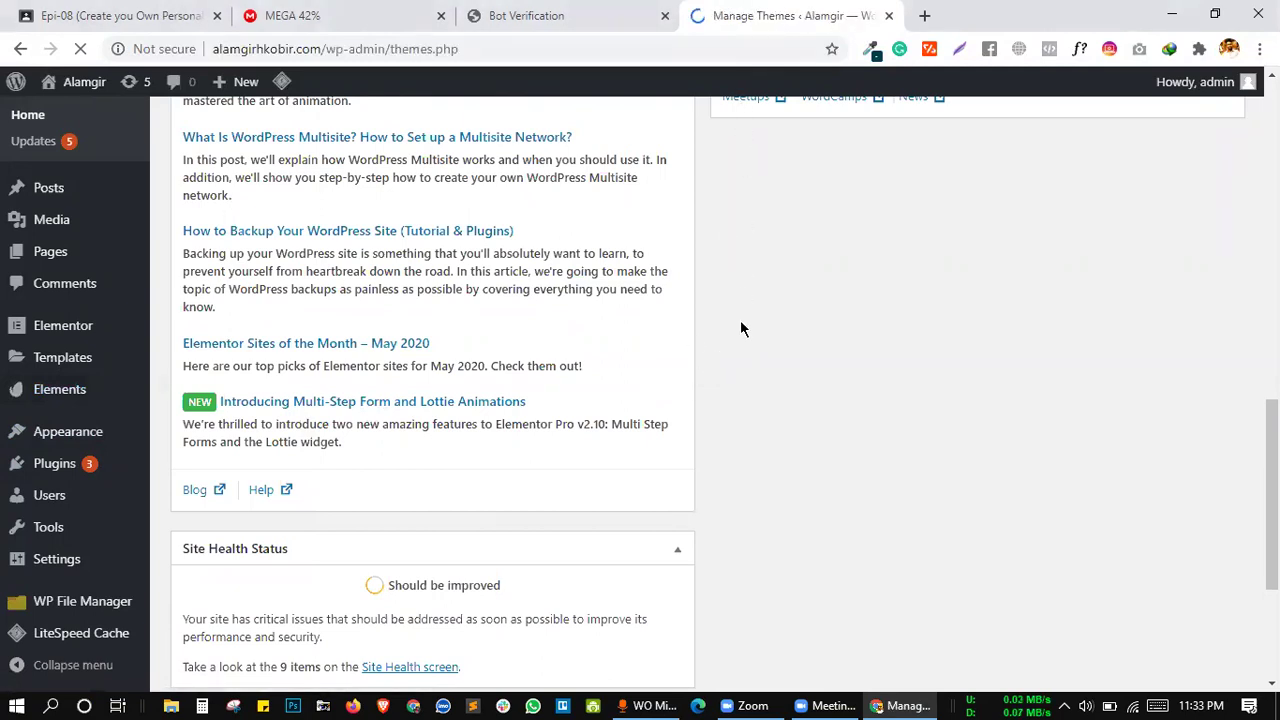
Close the Bot Verification tab.
scroll(740, 330, up, 2)
scroll(742, 358, up, 8)
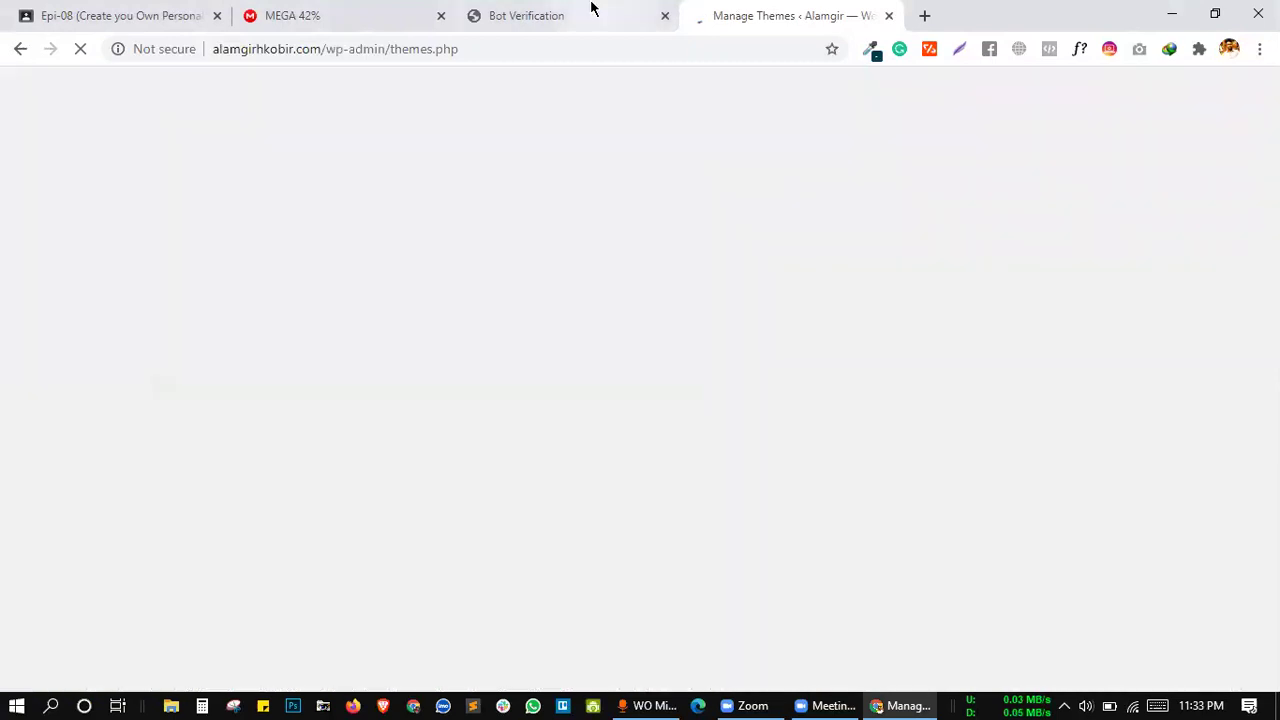
click(620, 14)
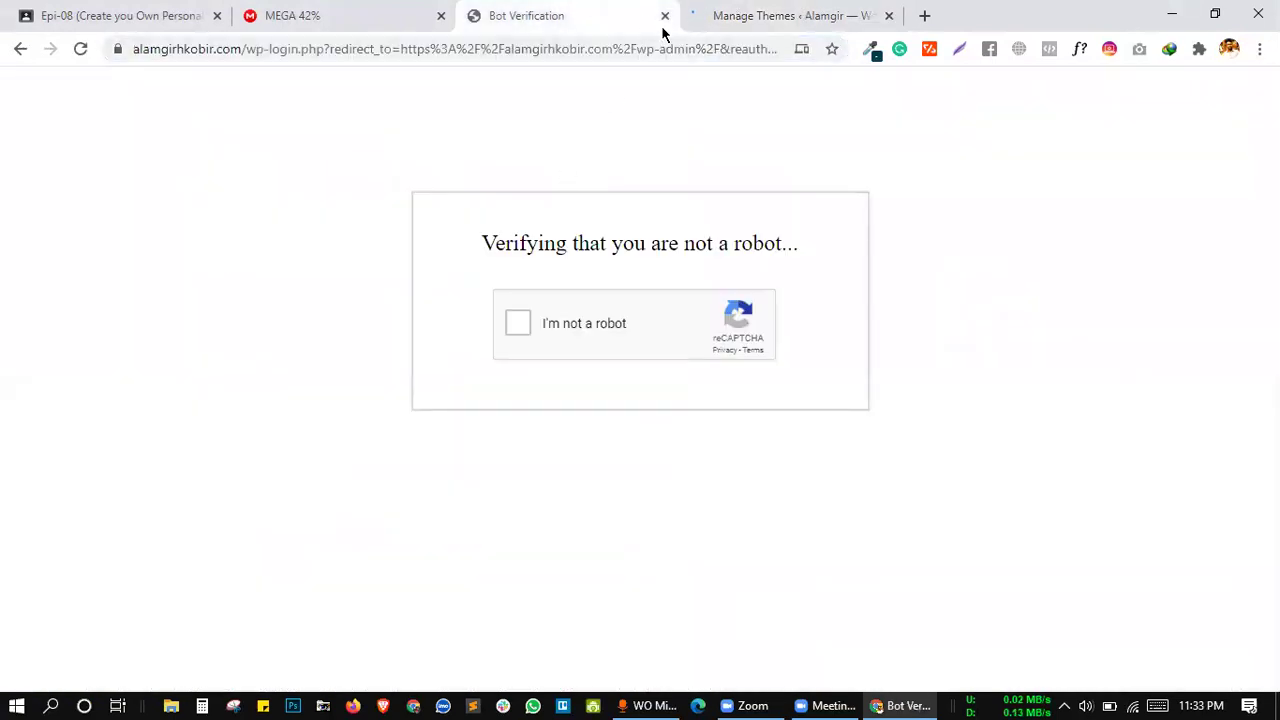
click(665, 17)
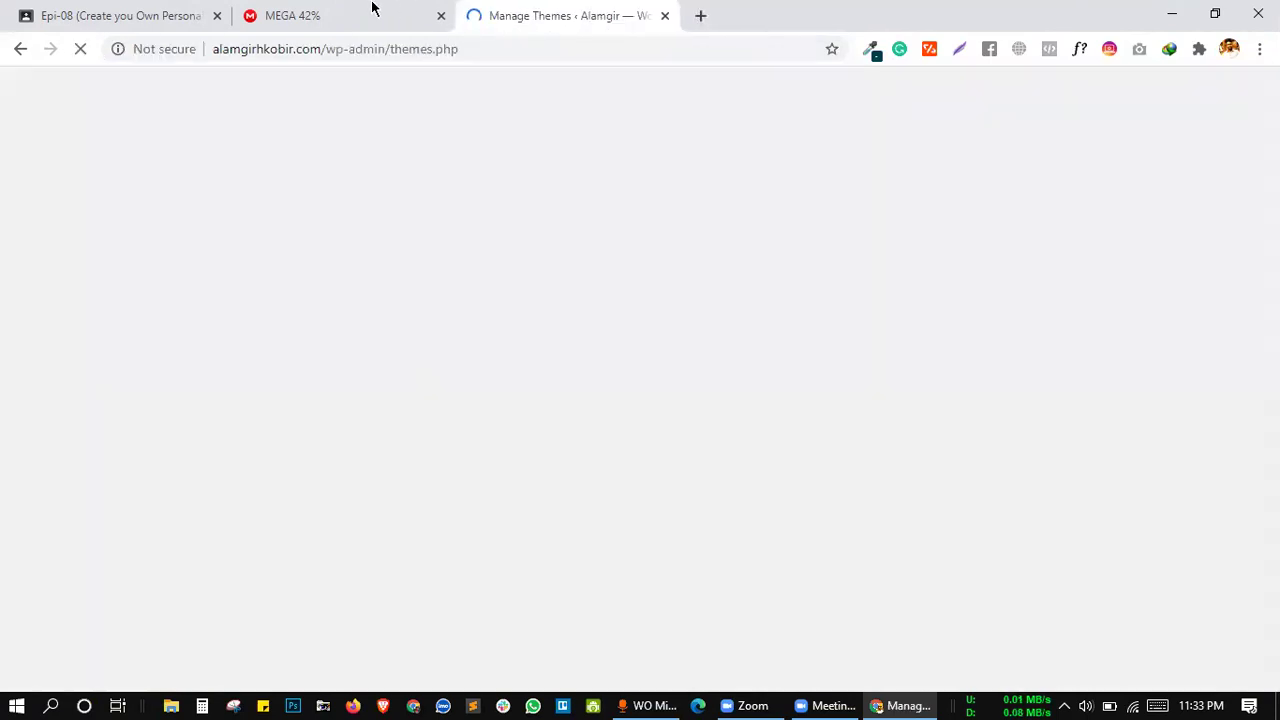
Pause and resume the deep-v2.5.0.zip MEGA download, then return to Manage Themes.
click(370, 10)
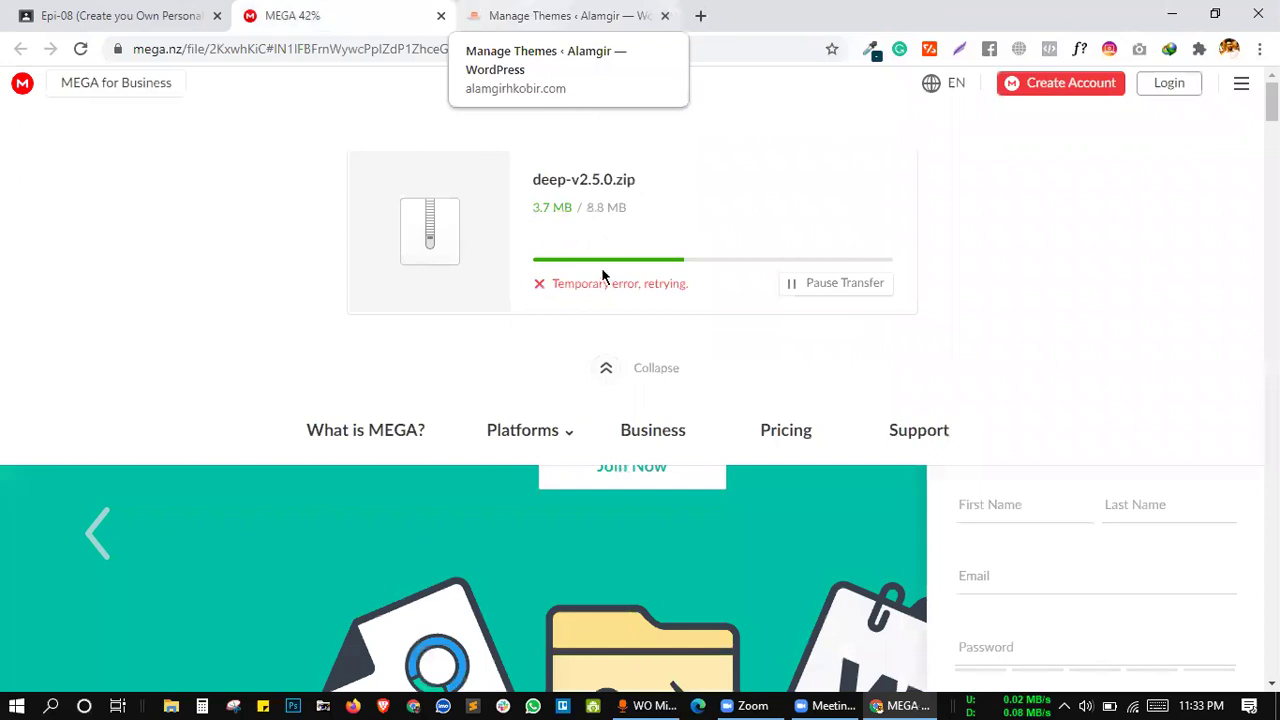
click(866, 285)
click(878, 283)
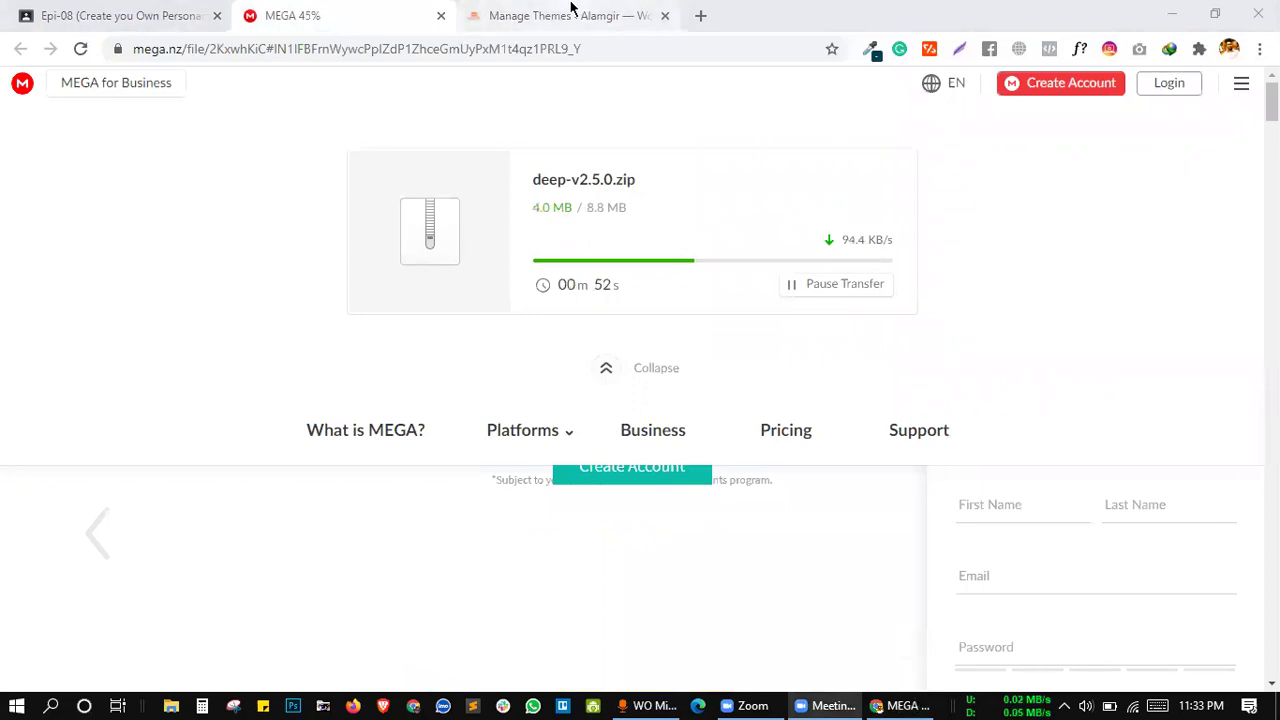
click(600, 12)
scroll(446, 314, down, 2)
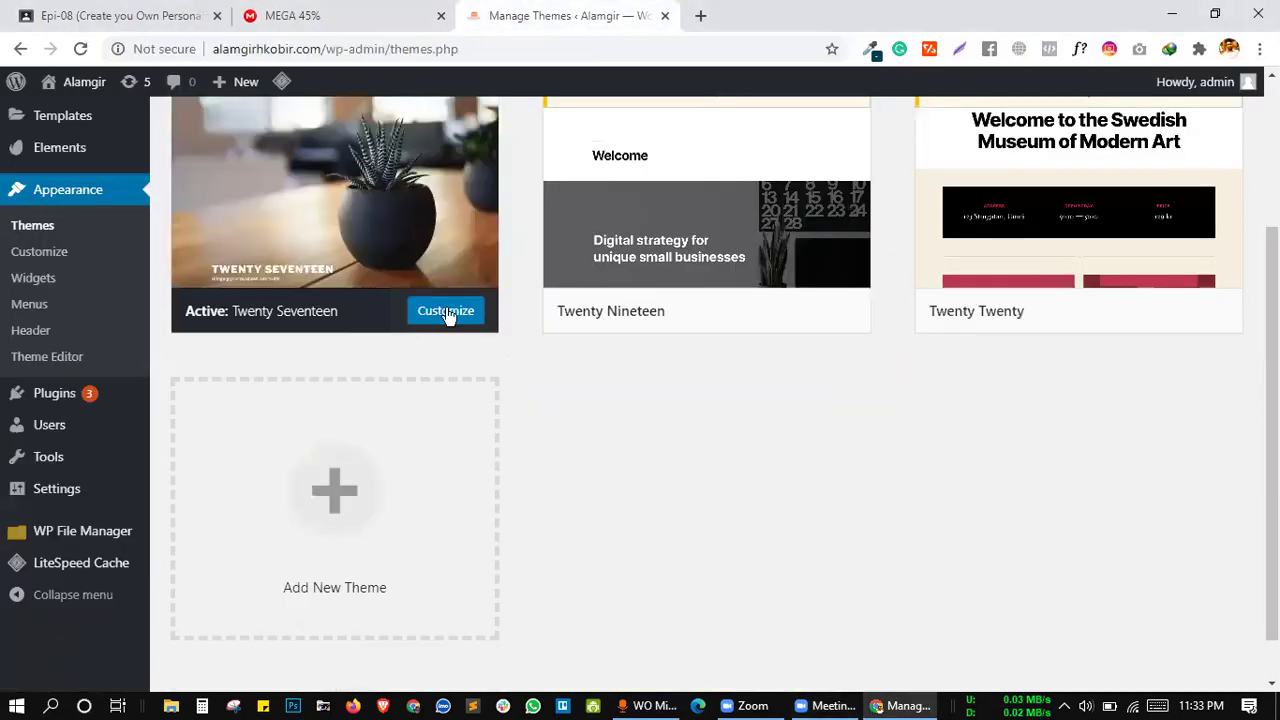
Go to Add New > Upload Theme and bring up the theme zip file chooser.
scroll(352, 138, up, 2)
click(352, 138)
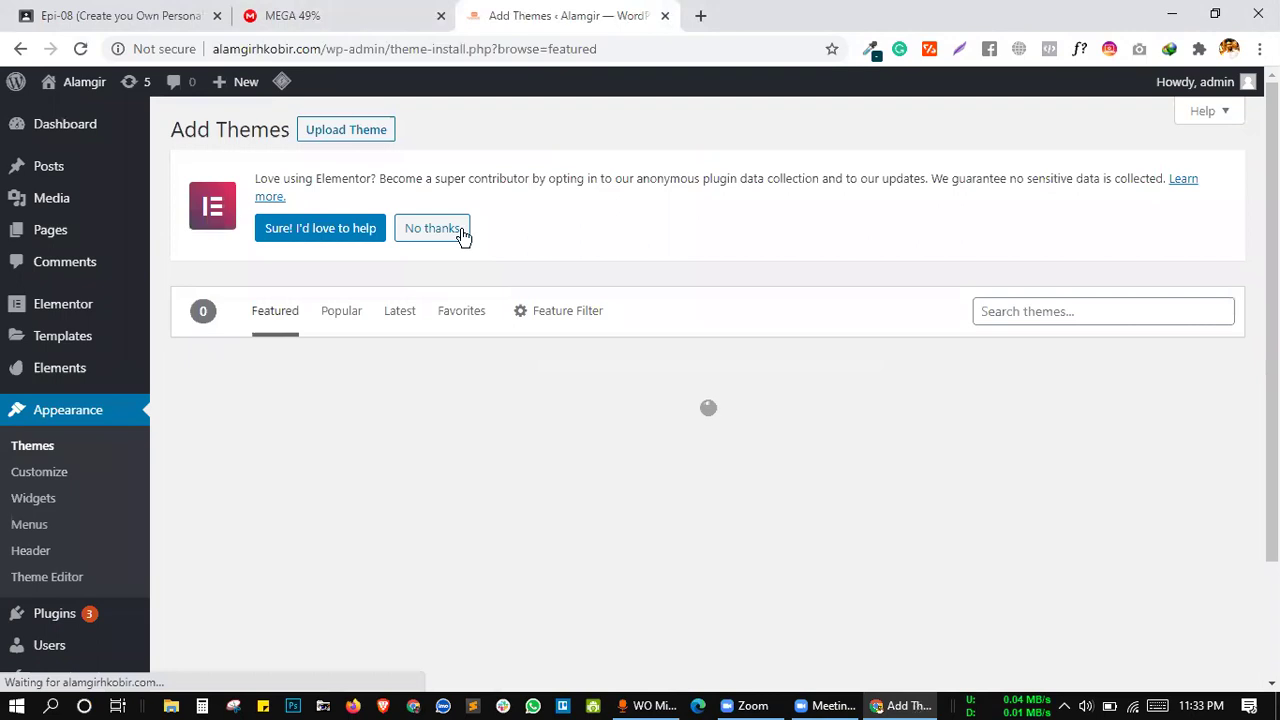
scroll(466, 237, down, 2)
scroll(469, 240, up, 2)
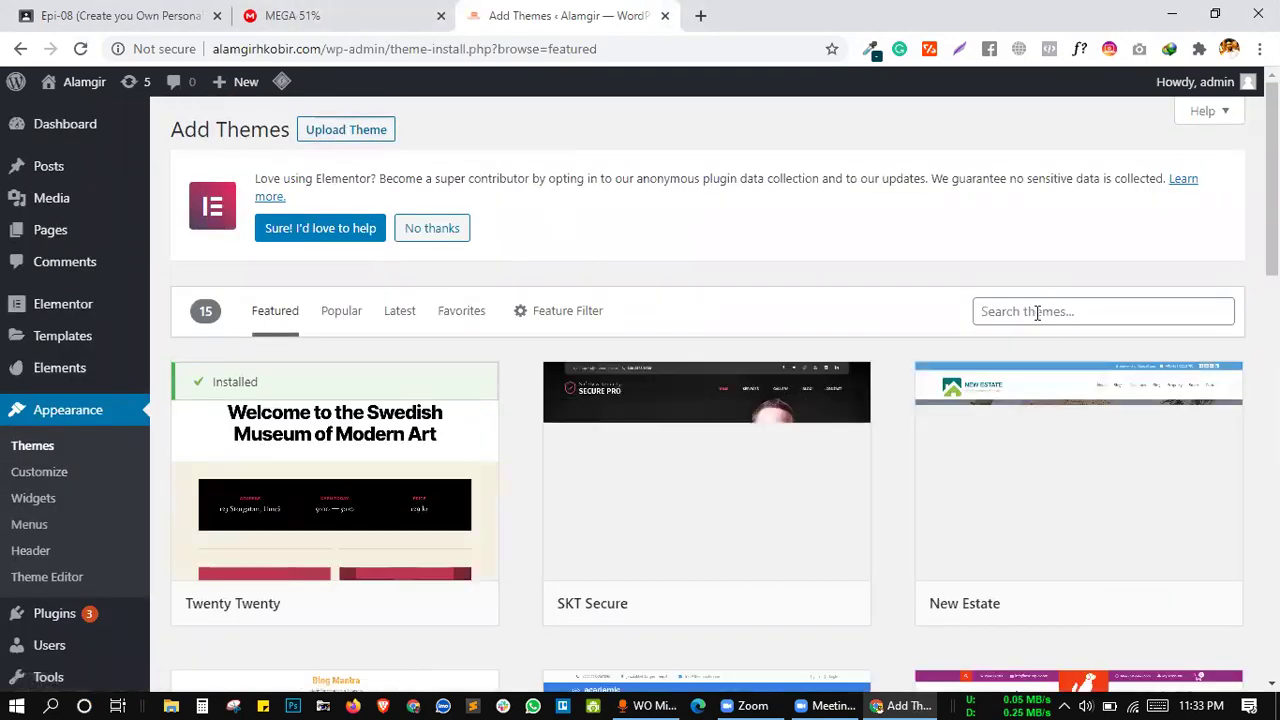
click(370, 130)
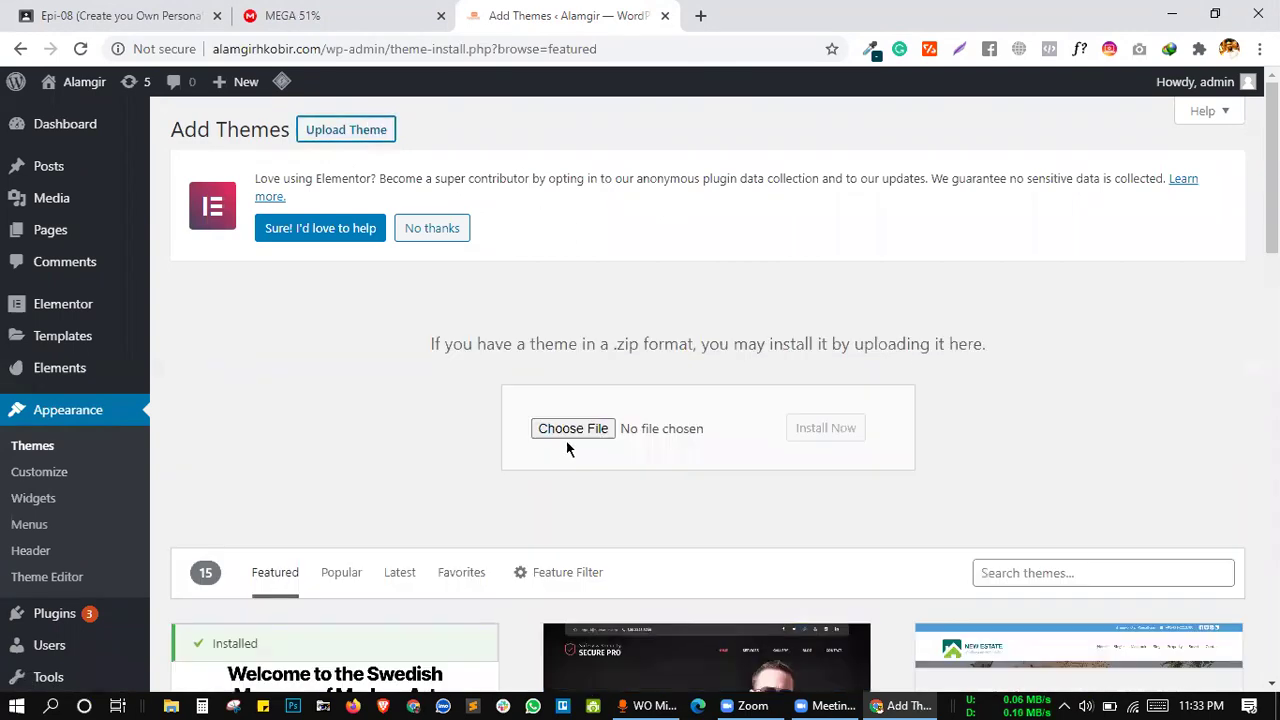
click(549, 429)
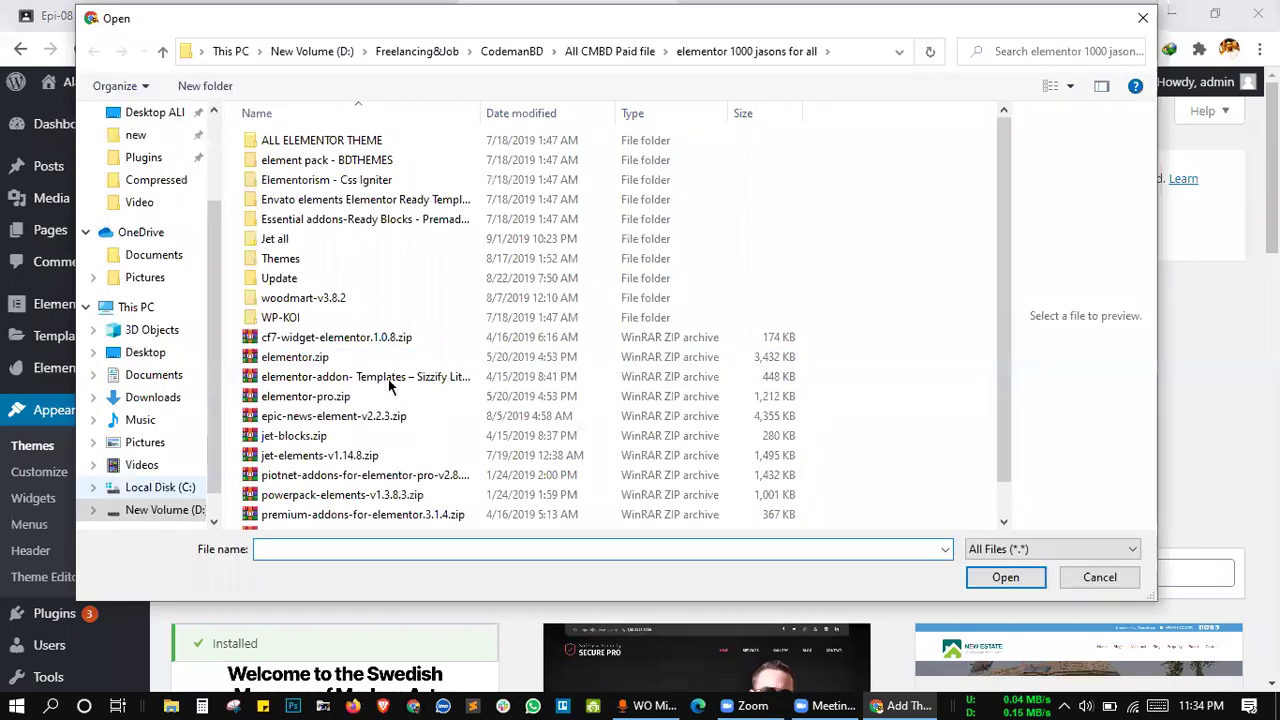
Search for 'deep', find deep-v2.5.0.zip in Downloads > Theme, then cancel the Open dialog.
click(1024, 52)
text(d)
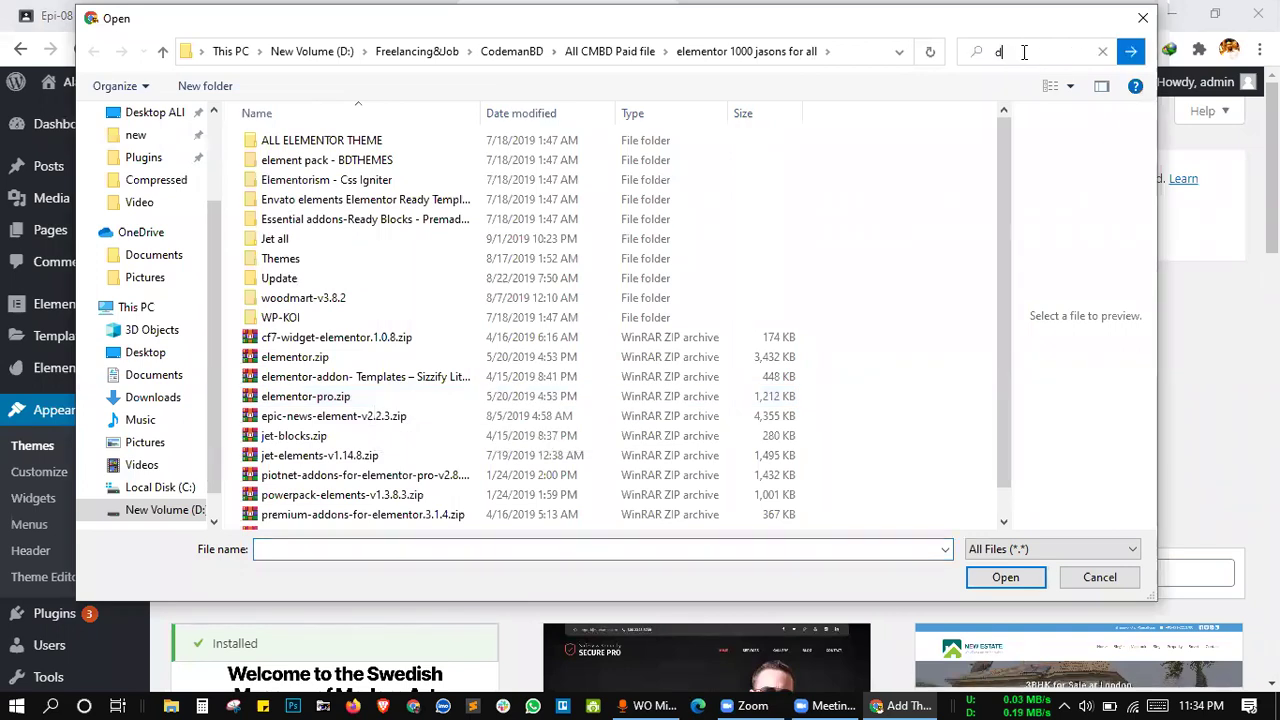
text(eep)
key(Tab)
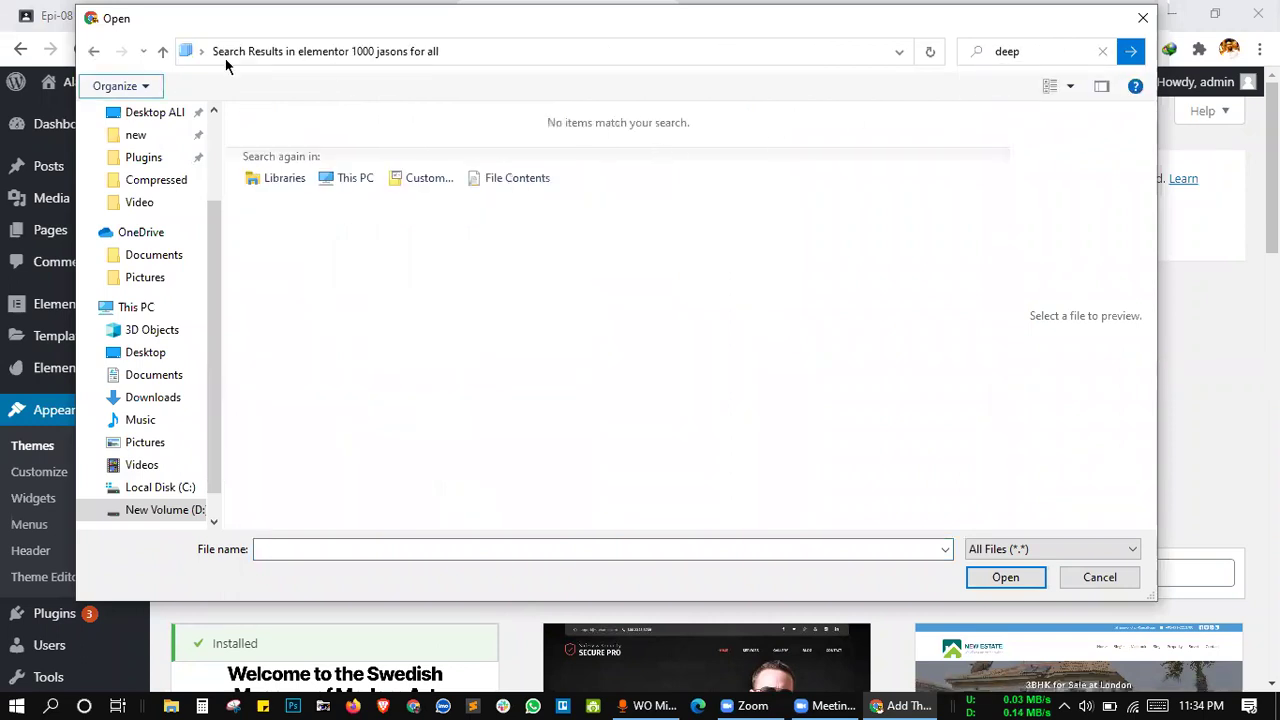
click(137, 310)
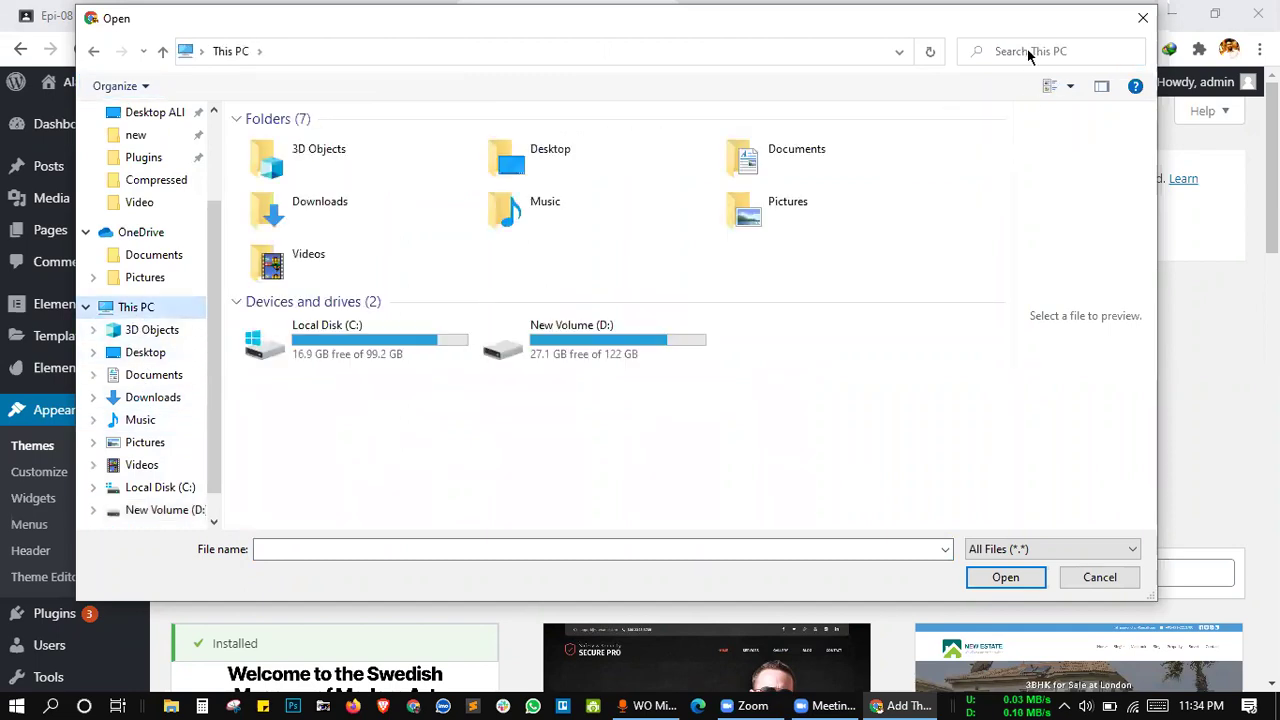
click(1028, 50)
text(deep)
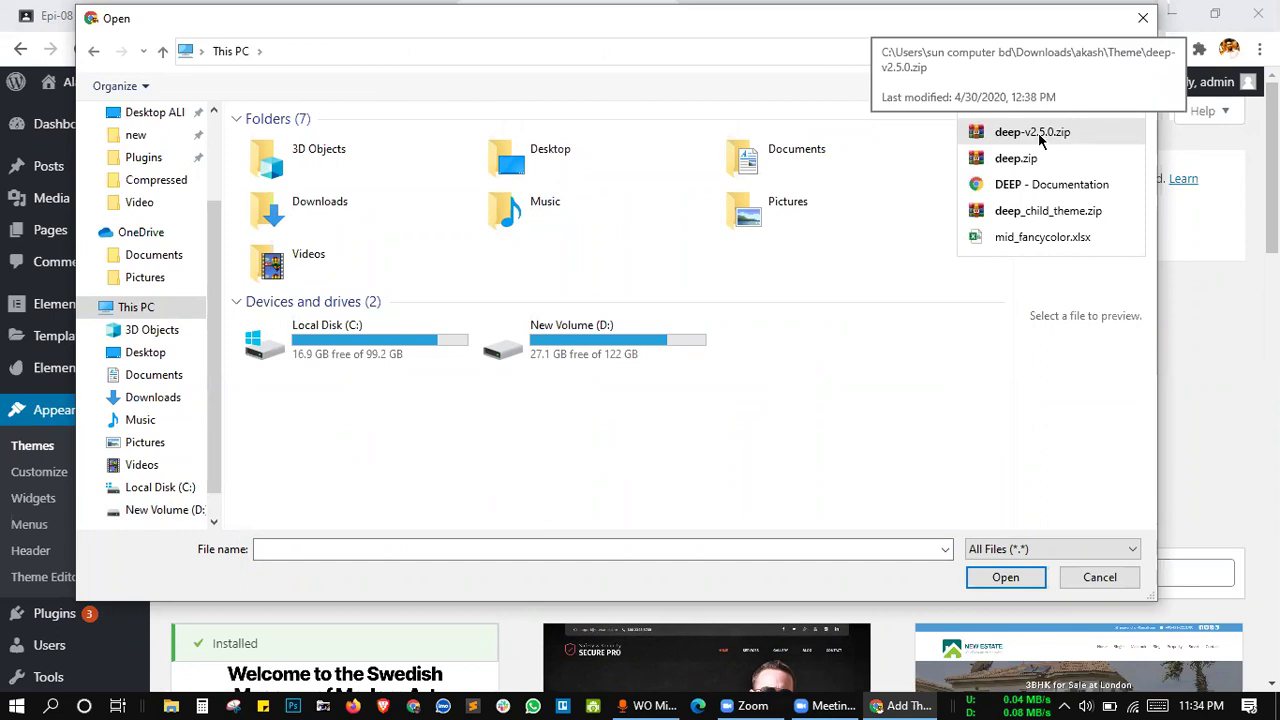
click(1040, 140)
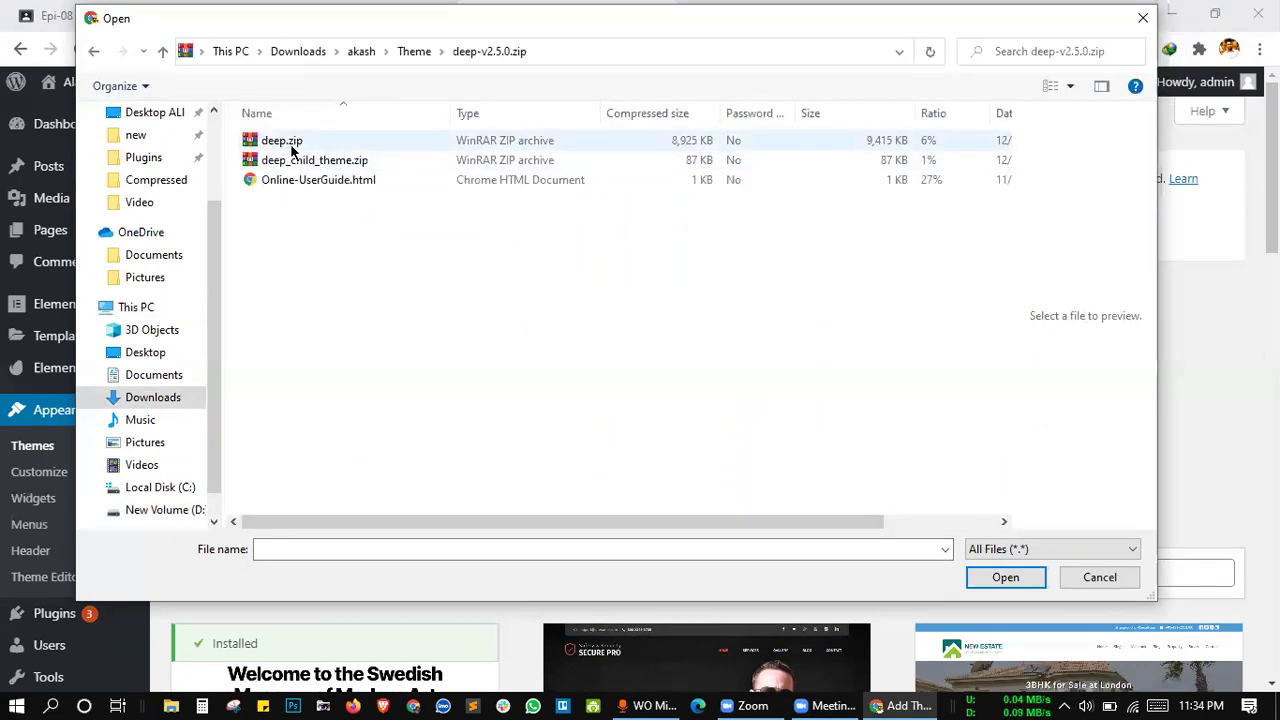
click(408, 53)
click(400, 20)
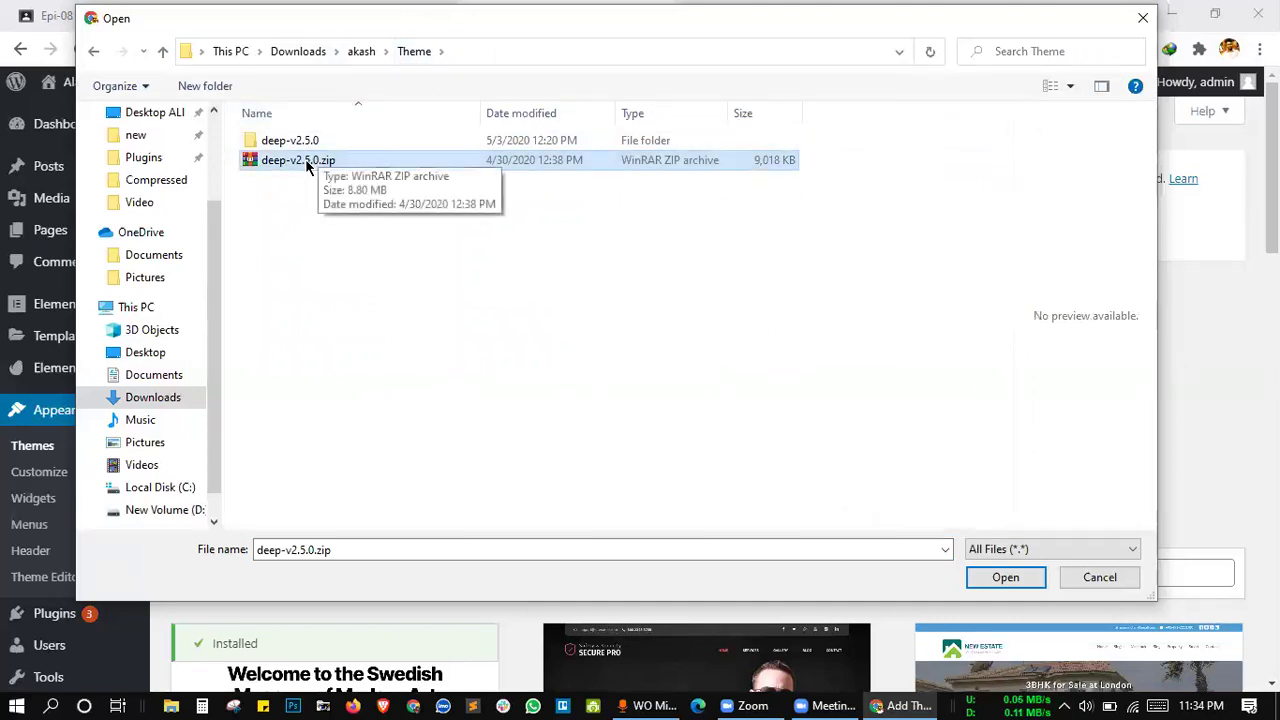
click(1145, 18)
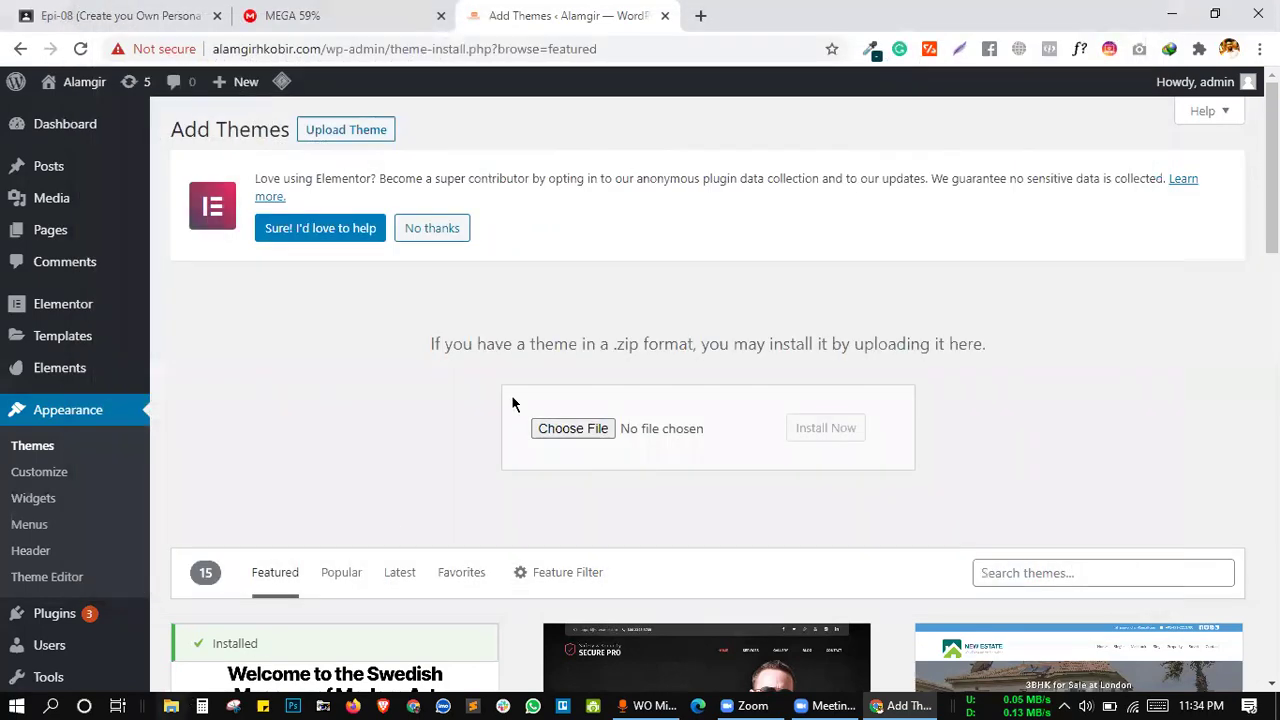
Open File Explorer and browse the Desktop and This PC folders.
key(super+e)
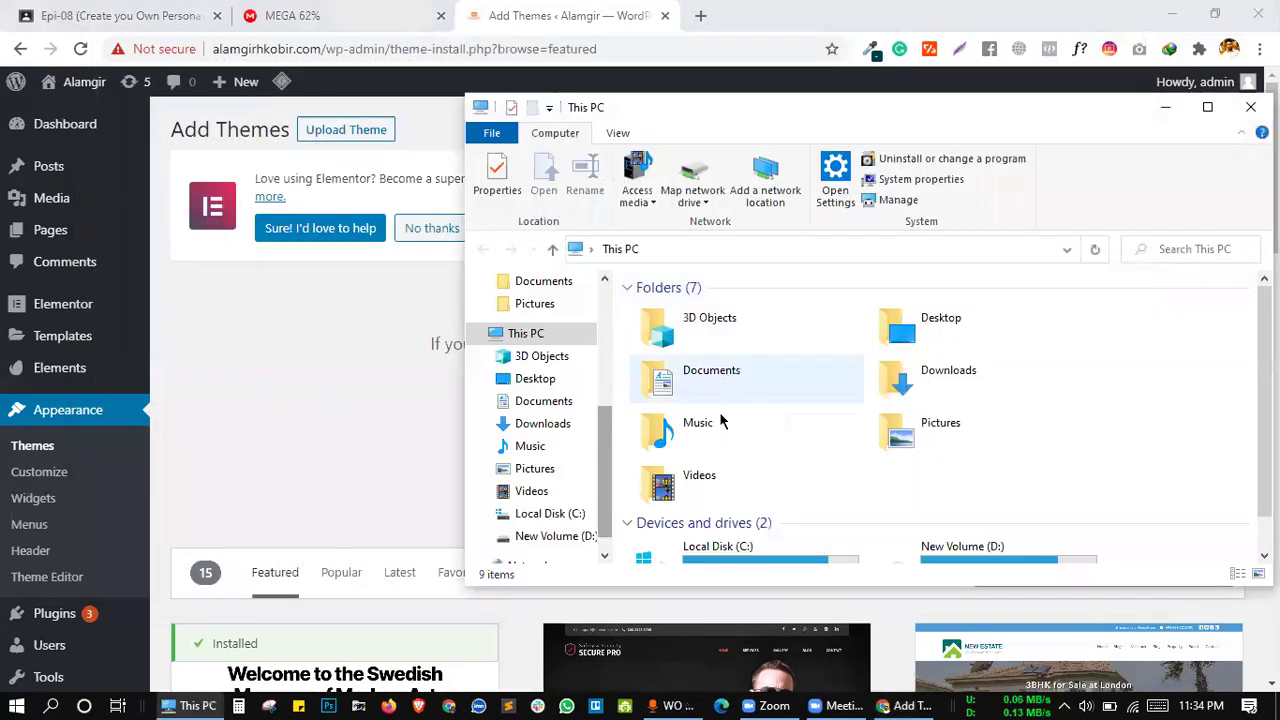
scroll(722, 422, down, 1)
scroll(515, 330, up, 4)
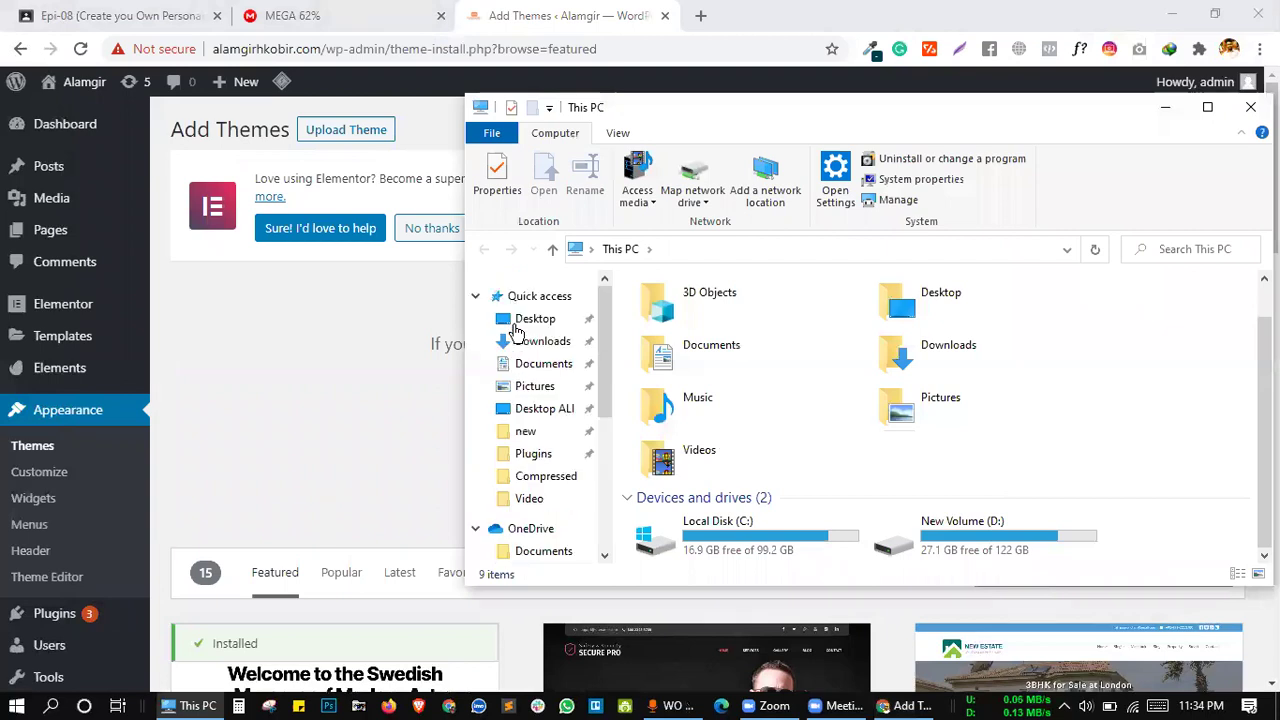
click(540, 322)
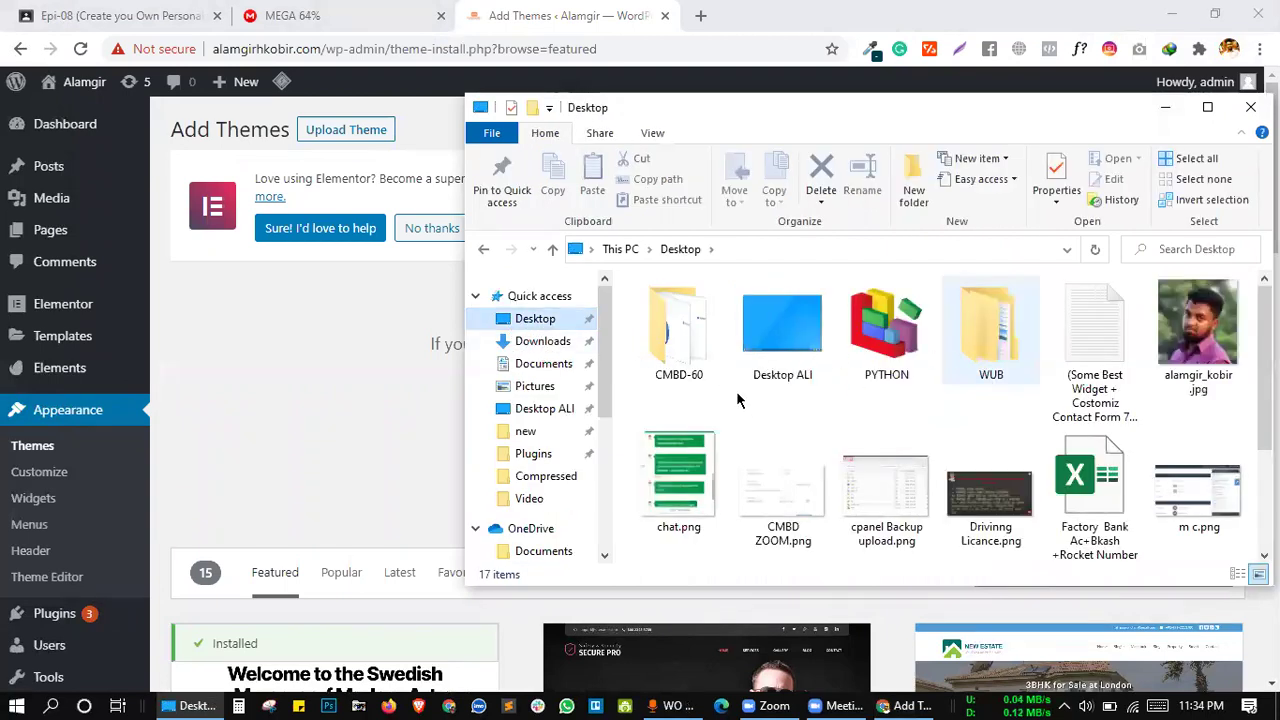
scroll(749, 404, down, 2)
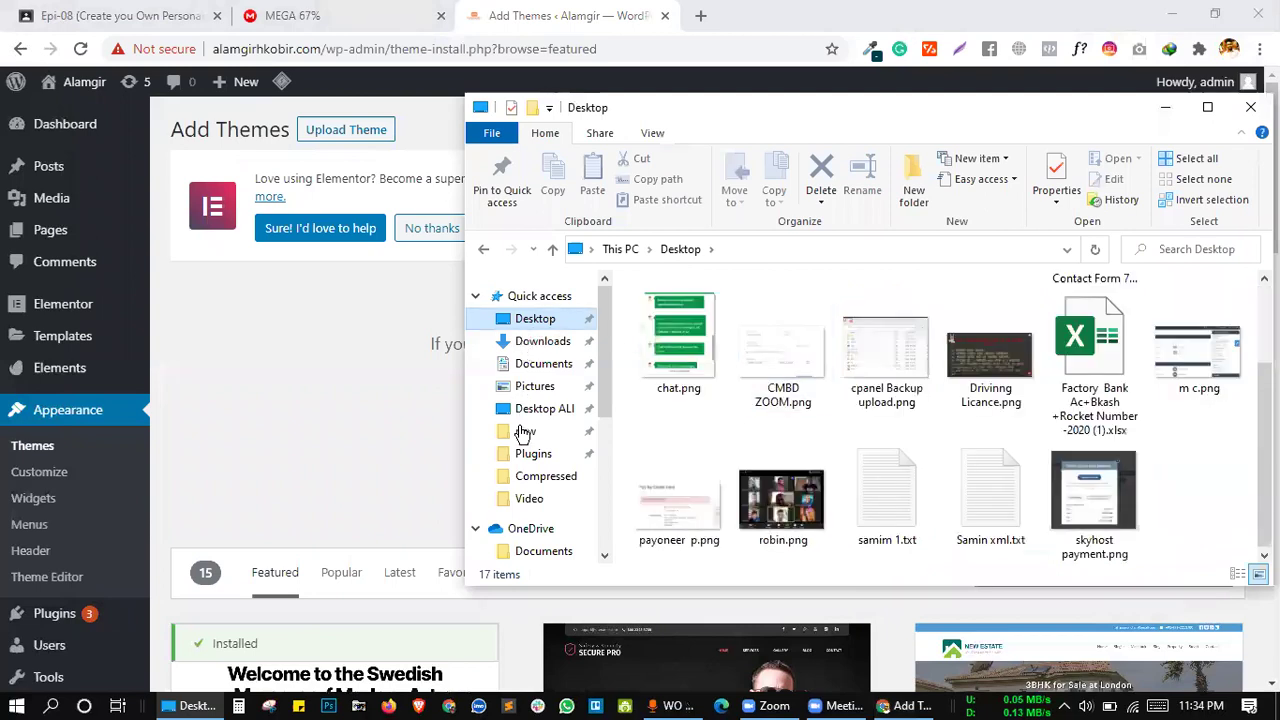
scroll(523, 486, down, 3)
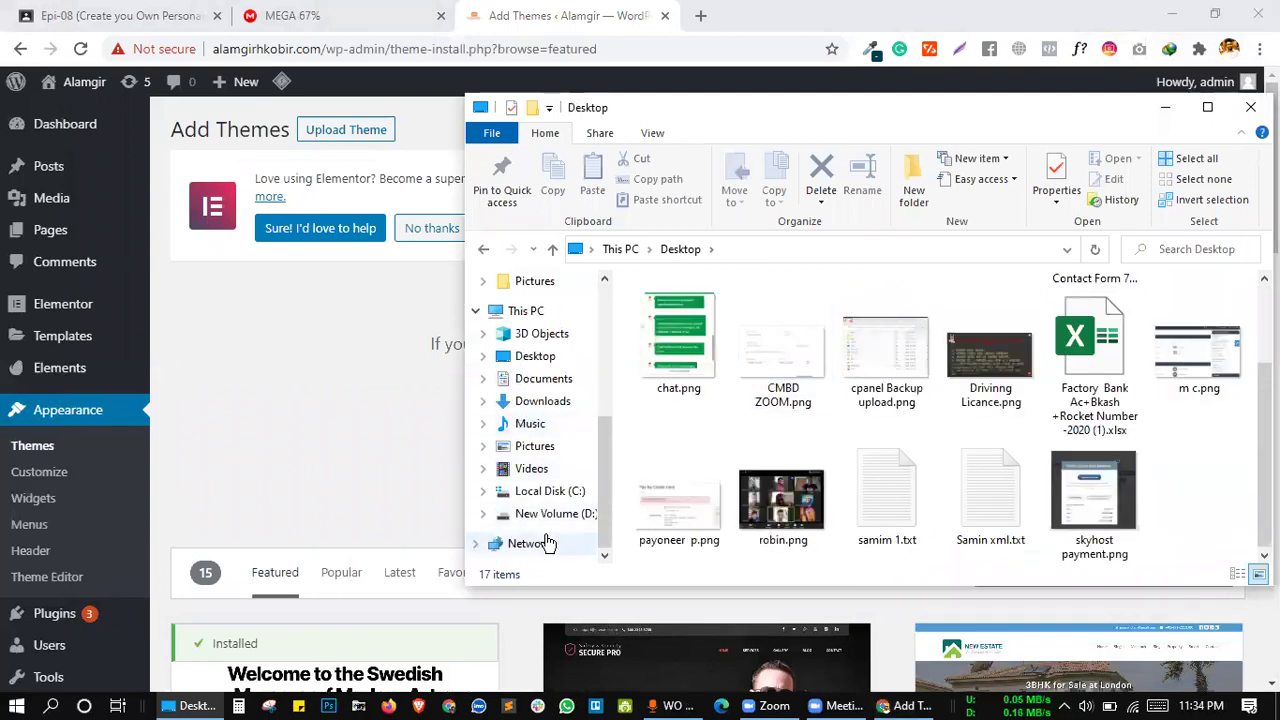
scroll(817, 428, up, 2)
double_click(812, 358)
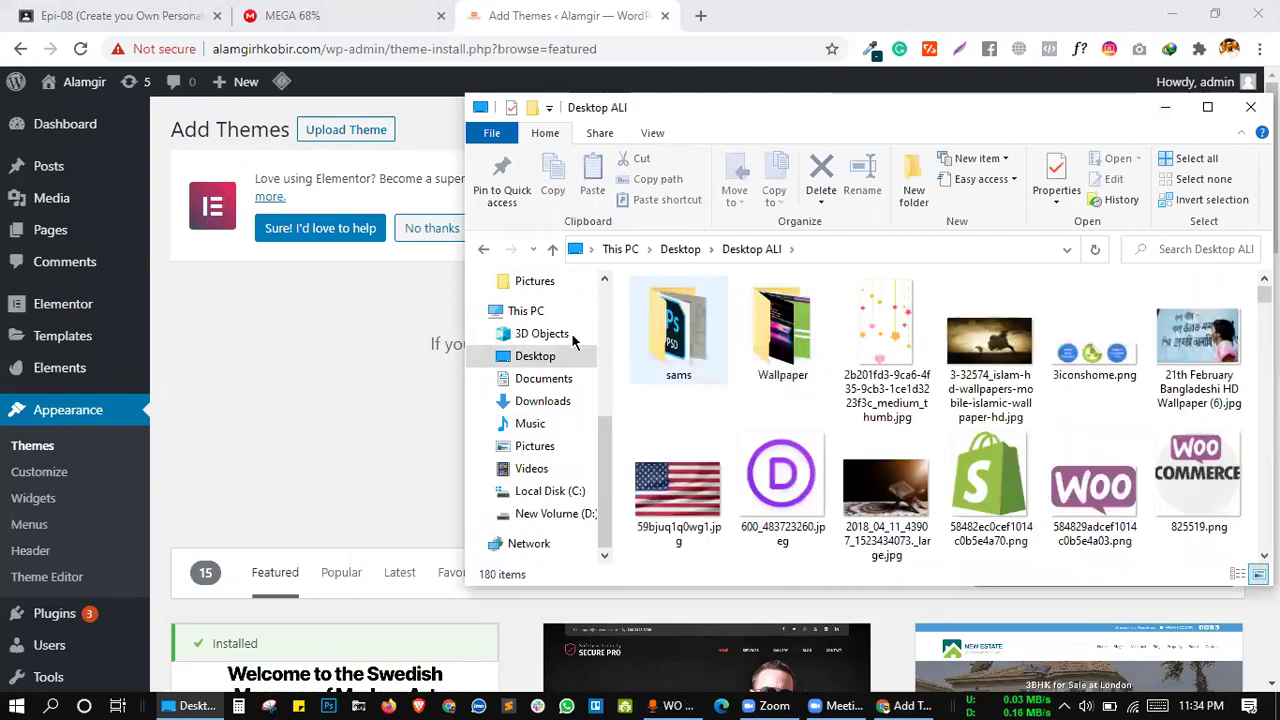
click(525, 312)
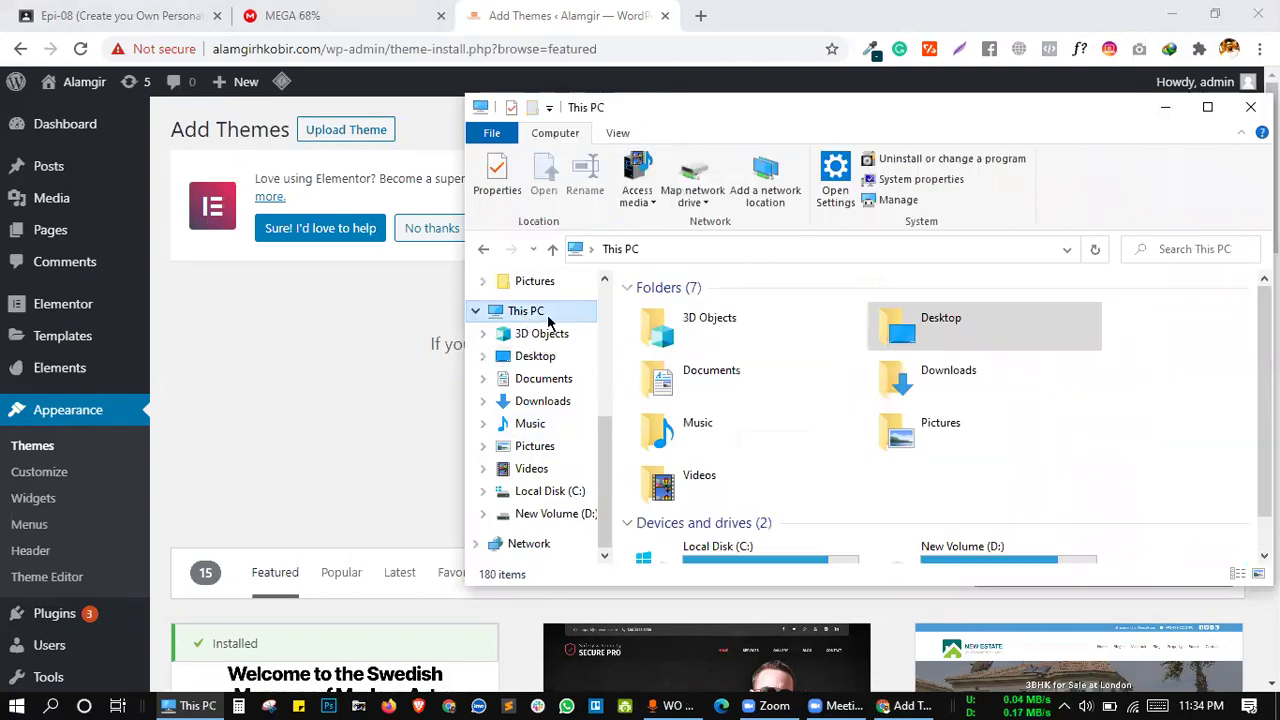
click(910, 423)
scroll(1171, 357, down, 1)
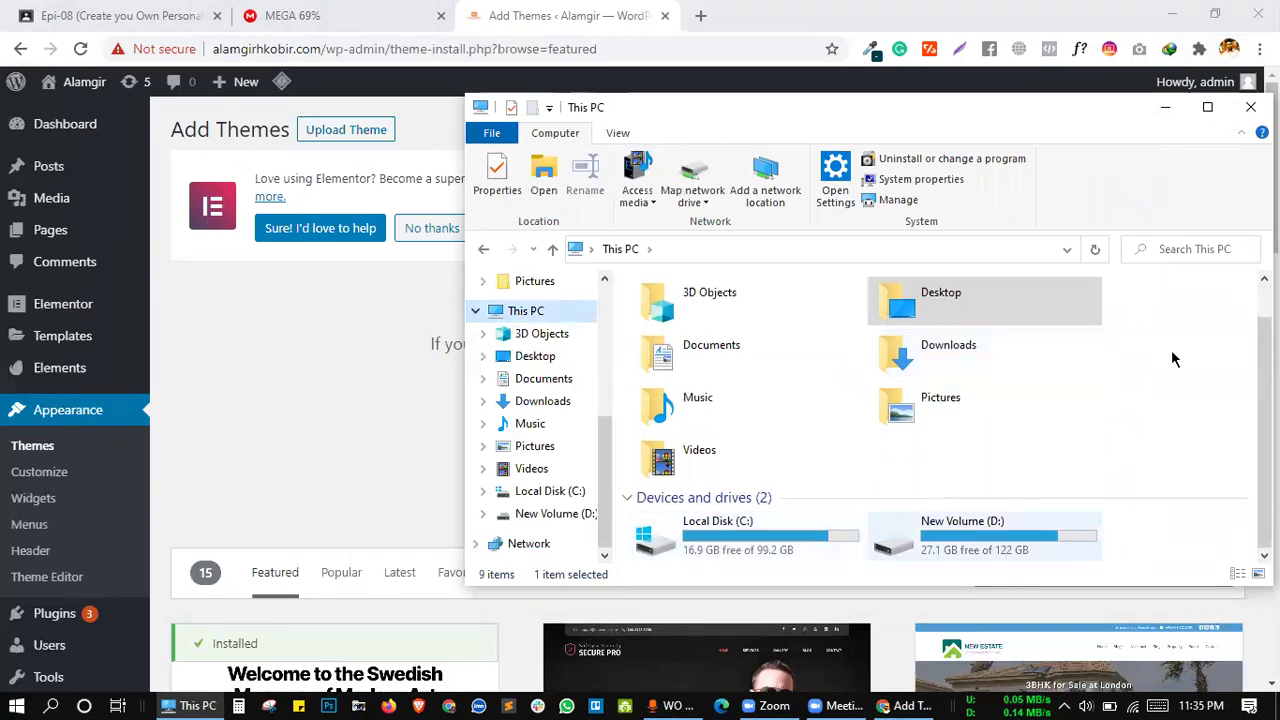
Search for 'deep' and select deep-v2.5.0.zip in the Downloads Theme folder.
click(1188, 251)
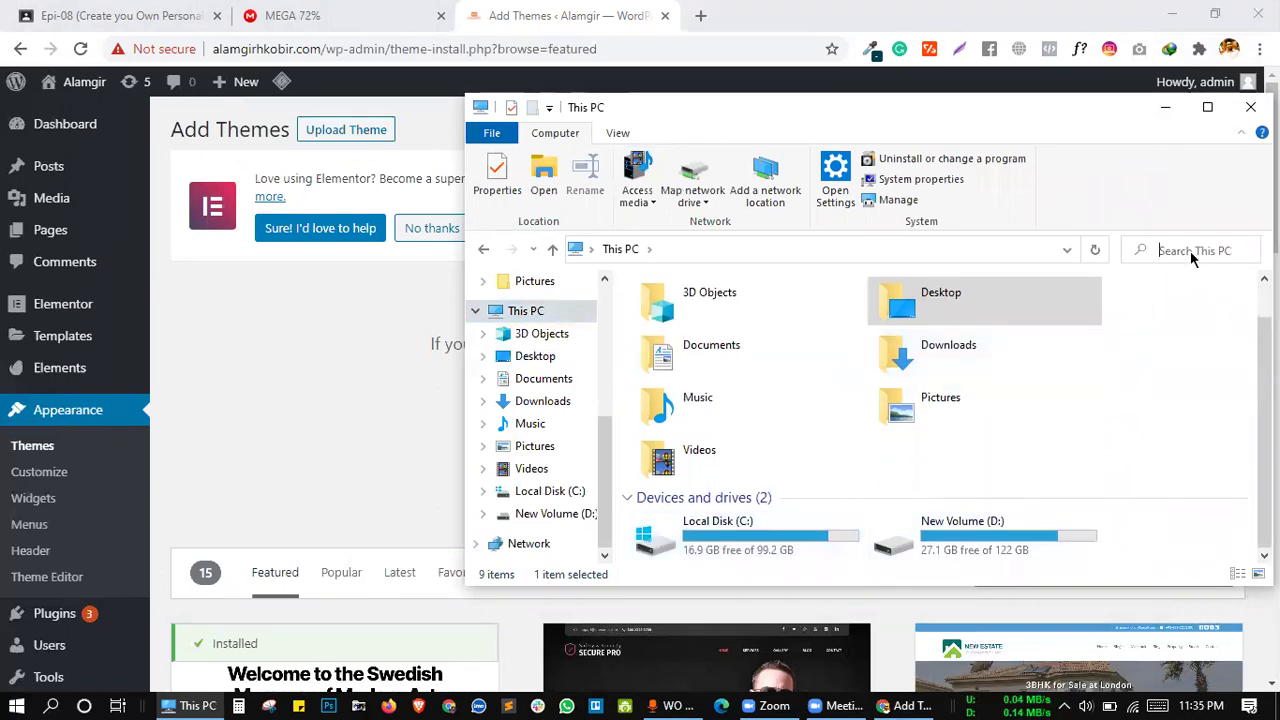
text(deep)
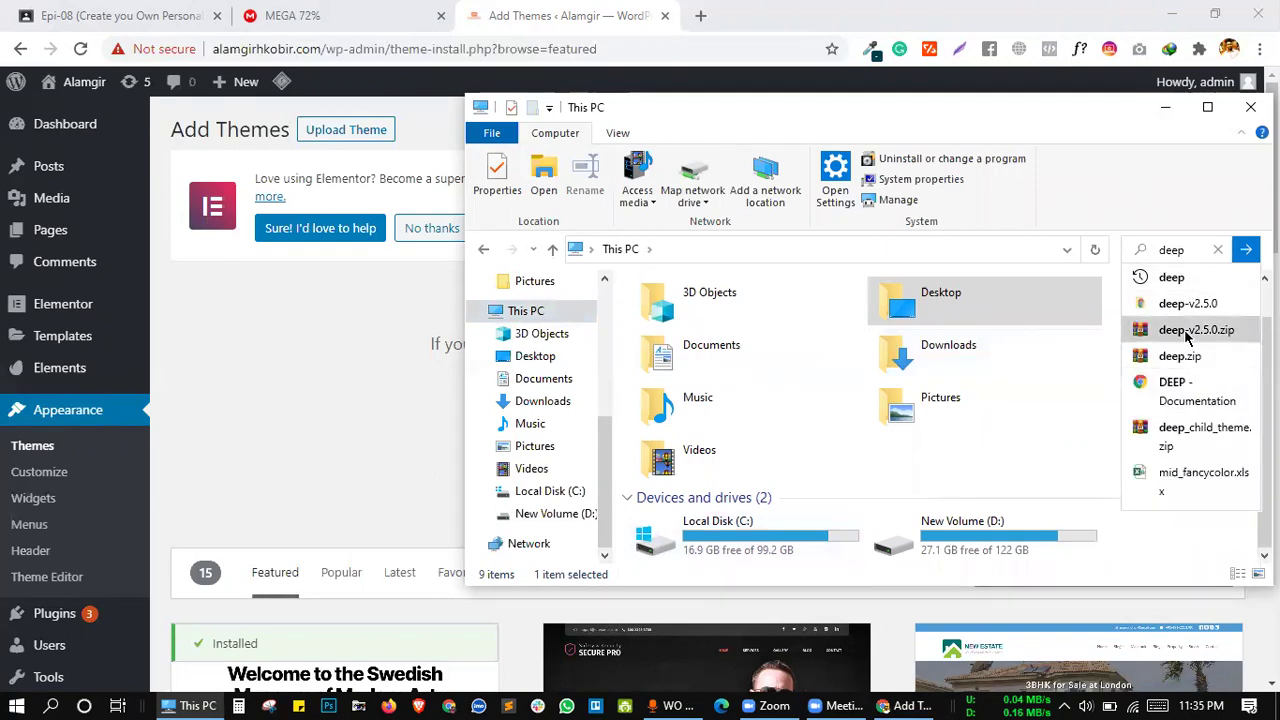
click(1190, 331)
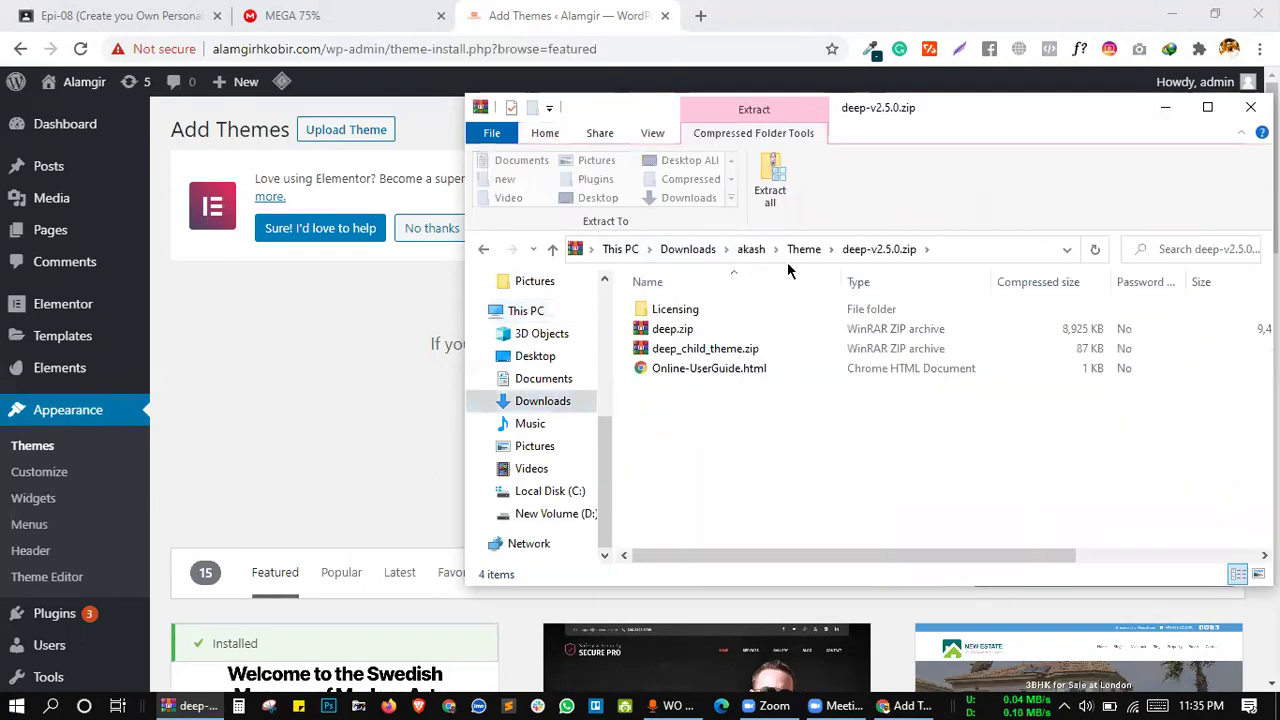
click(682, 252)
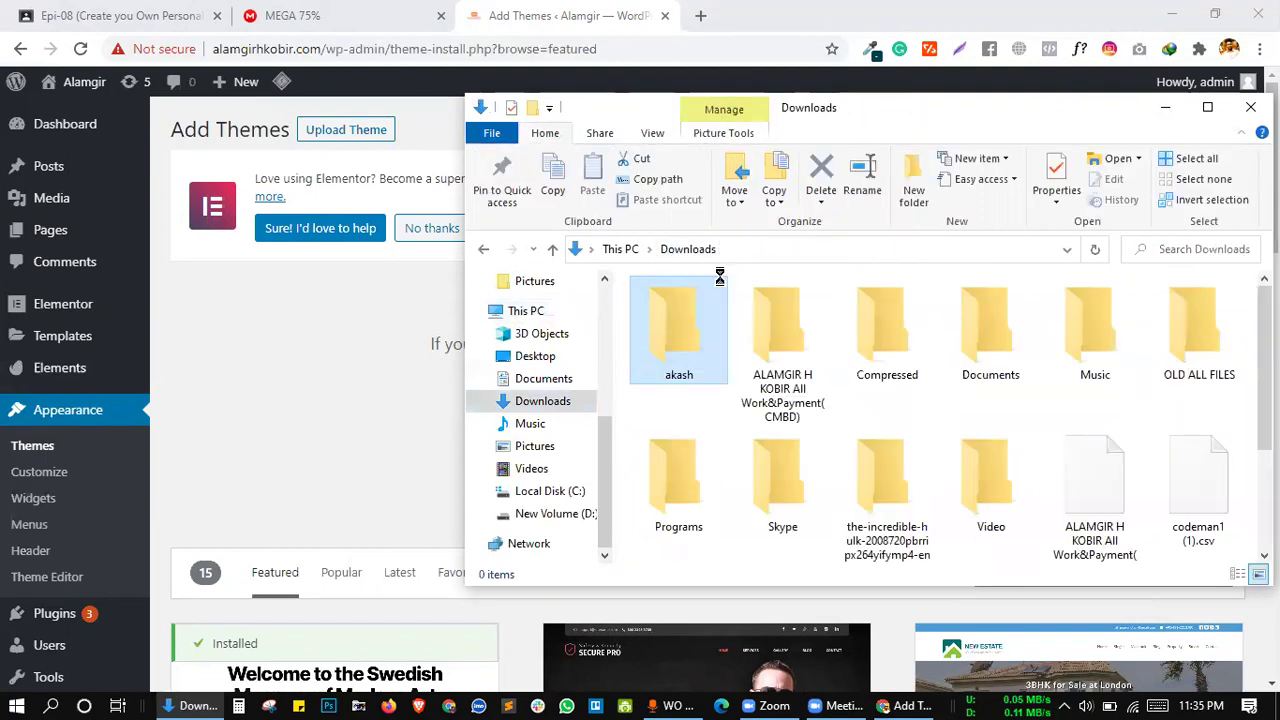
double_click(695, 347)
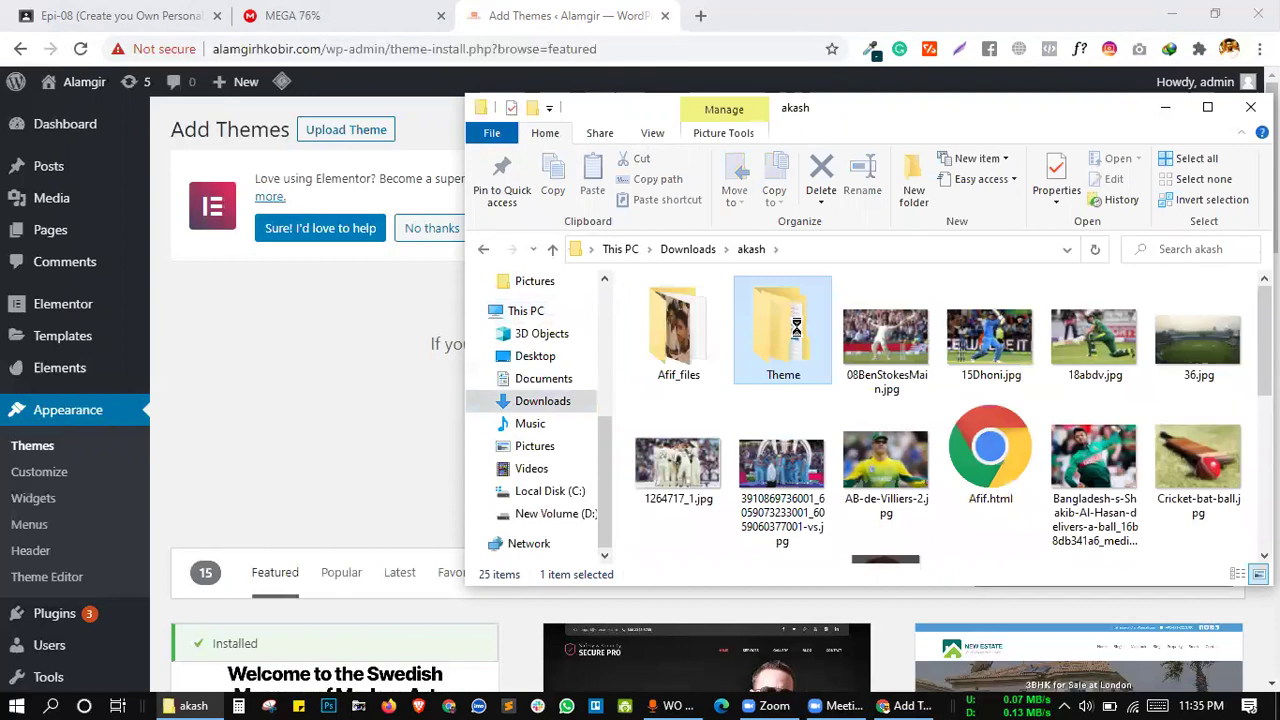
double_click(756, 365)
click(755, 345)
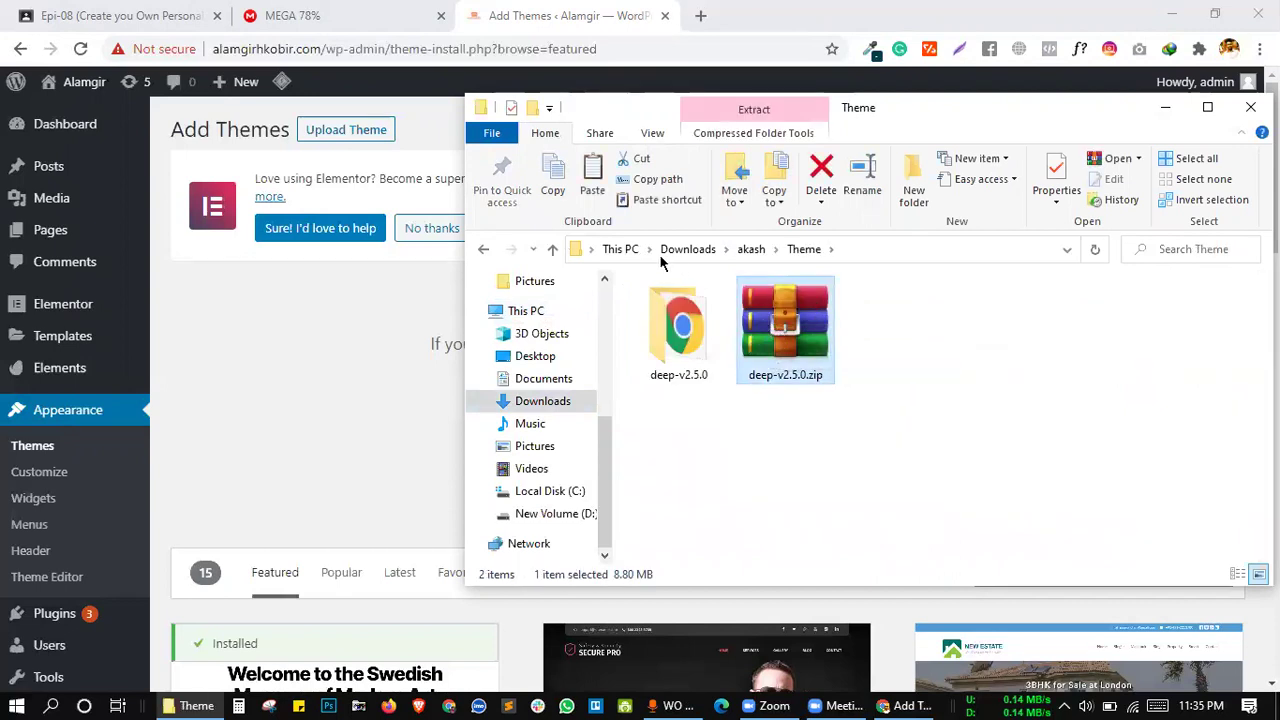
Navigate to CodemanBD > All CMBD Paid file > Themes.
click(622, 250)
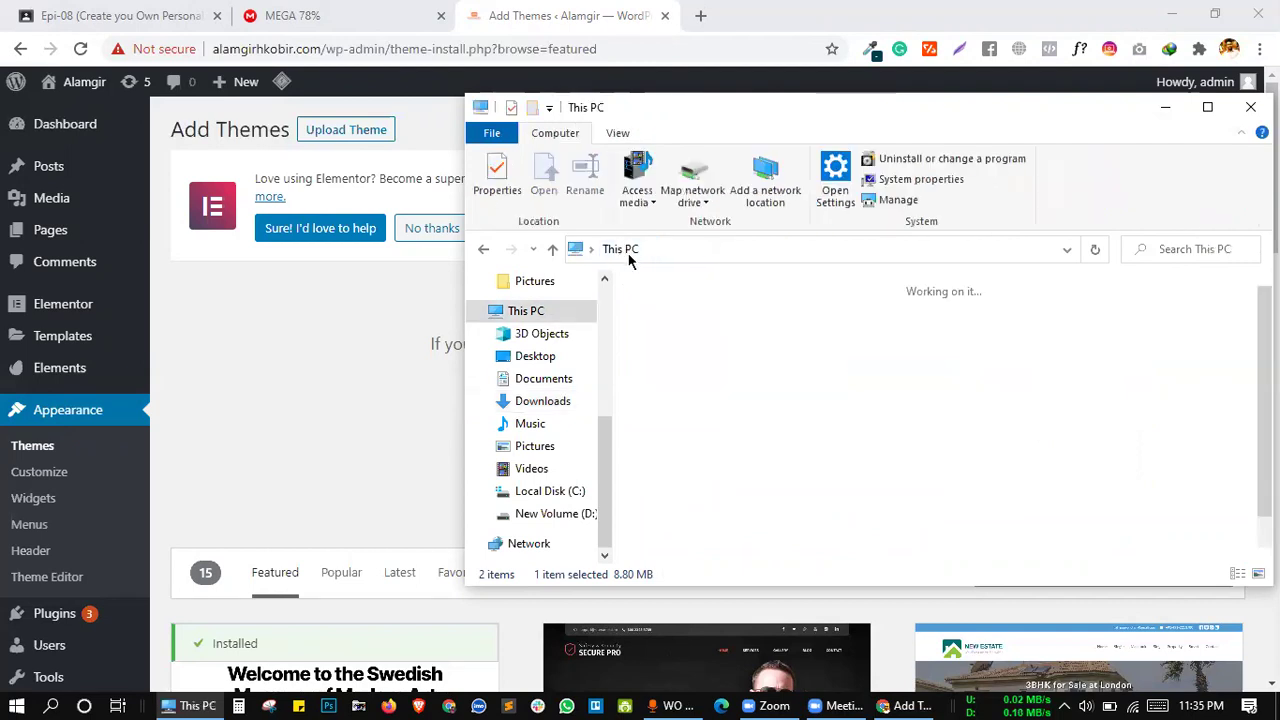
scroll(907, 479, down, 1)
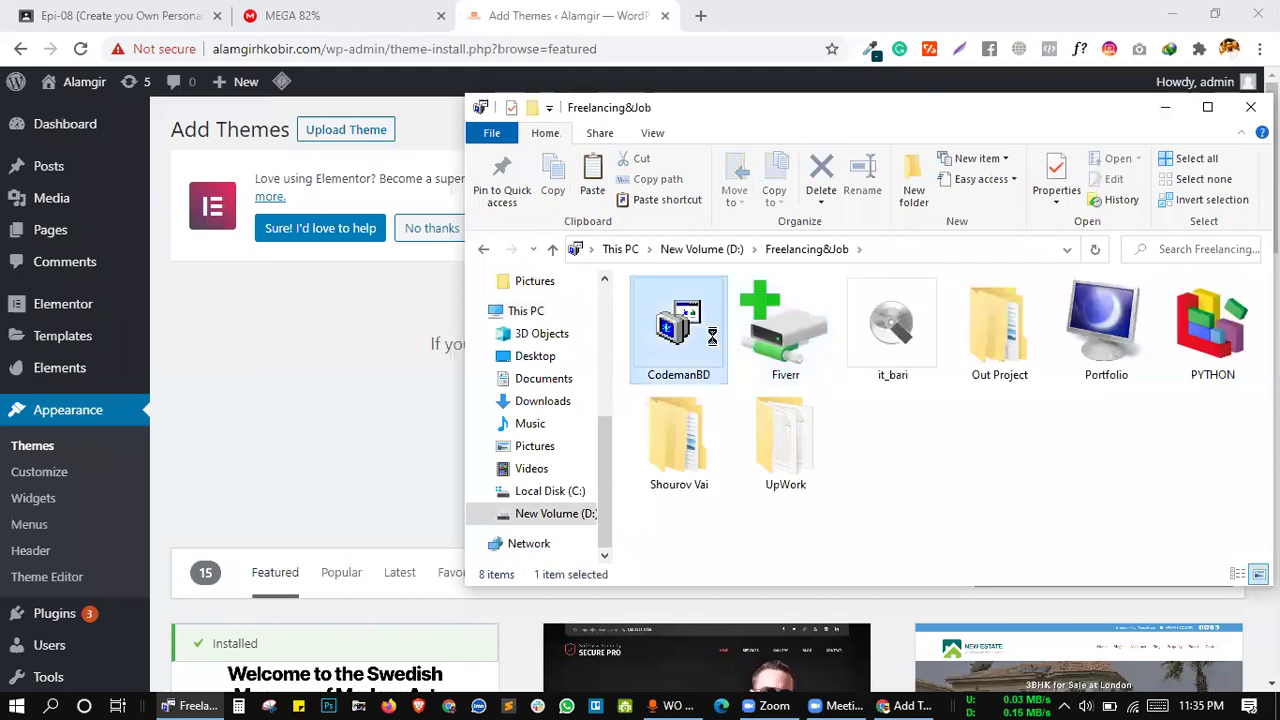
double_click(712, 338)
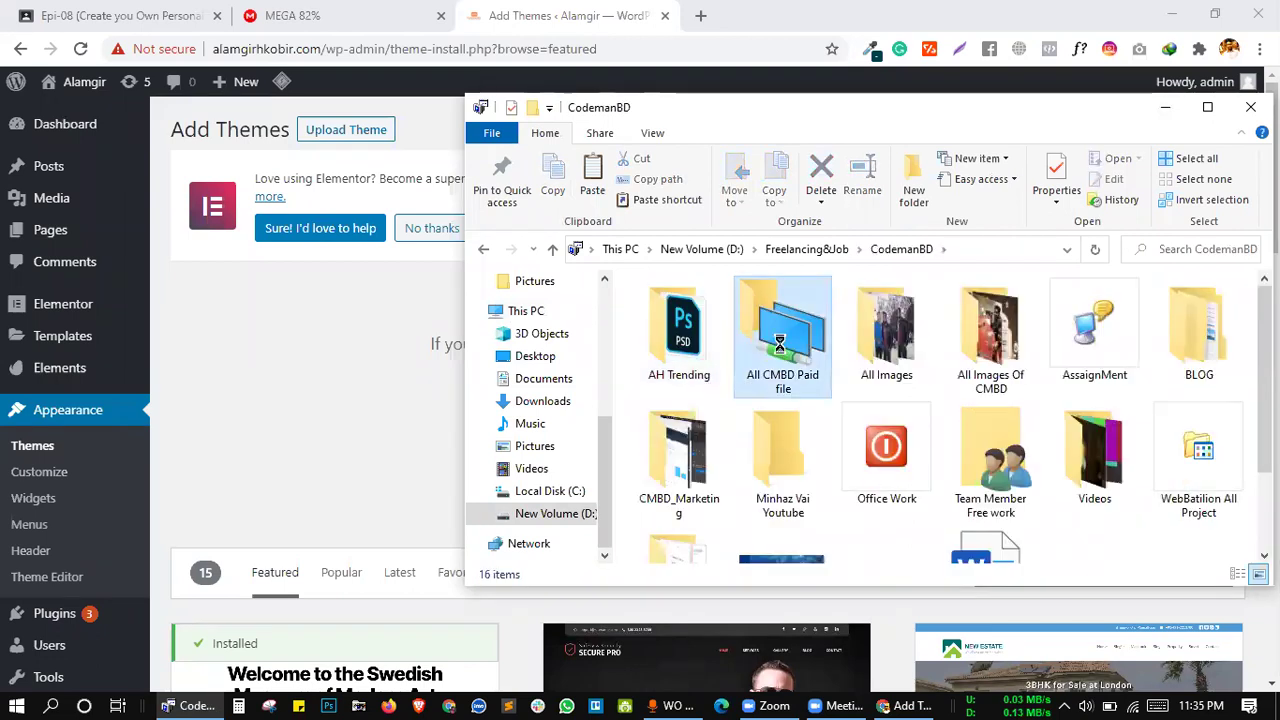
double_click(780, 345)
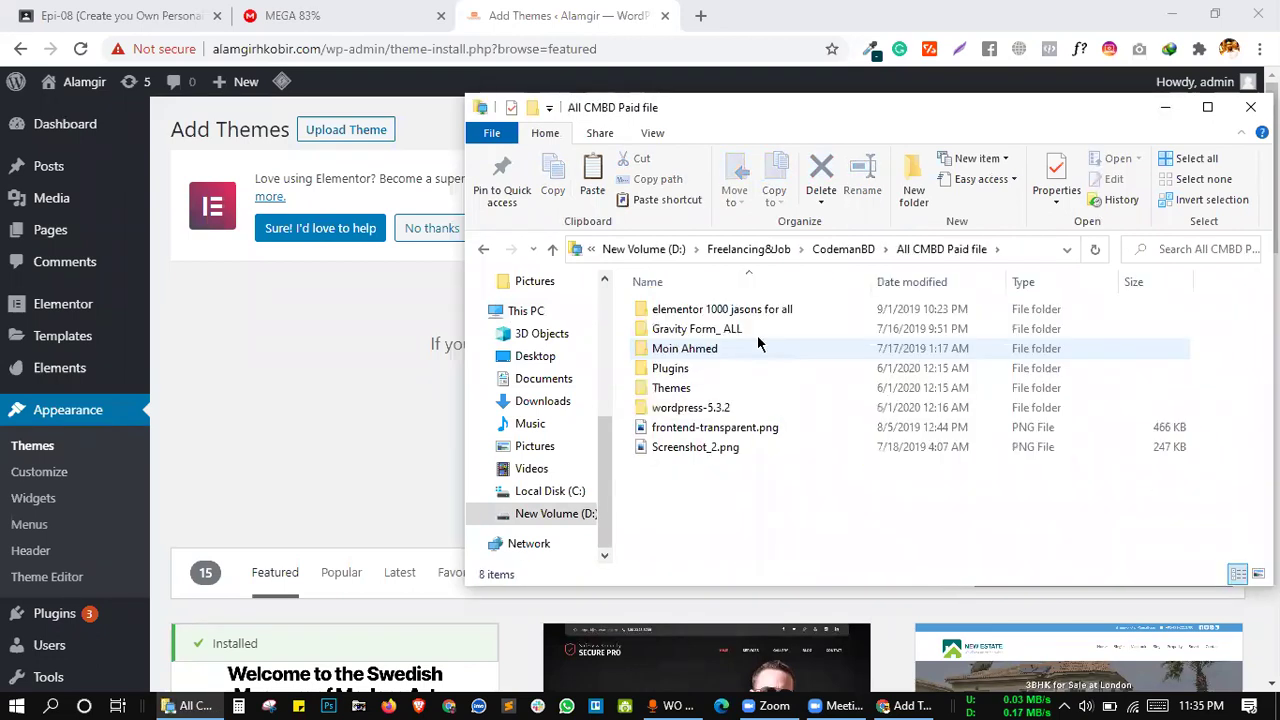
double_click(672, 388)
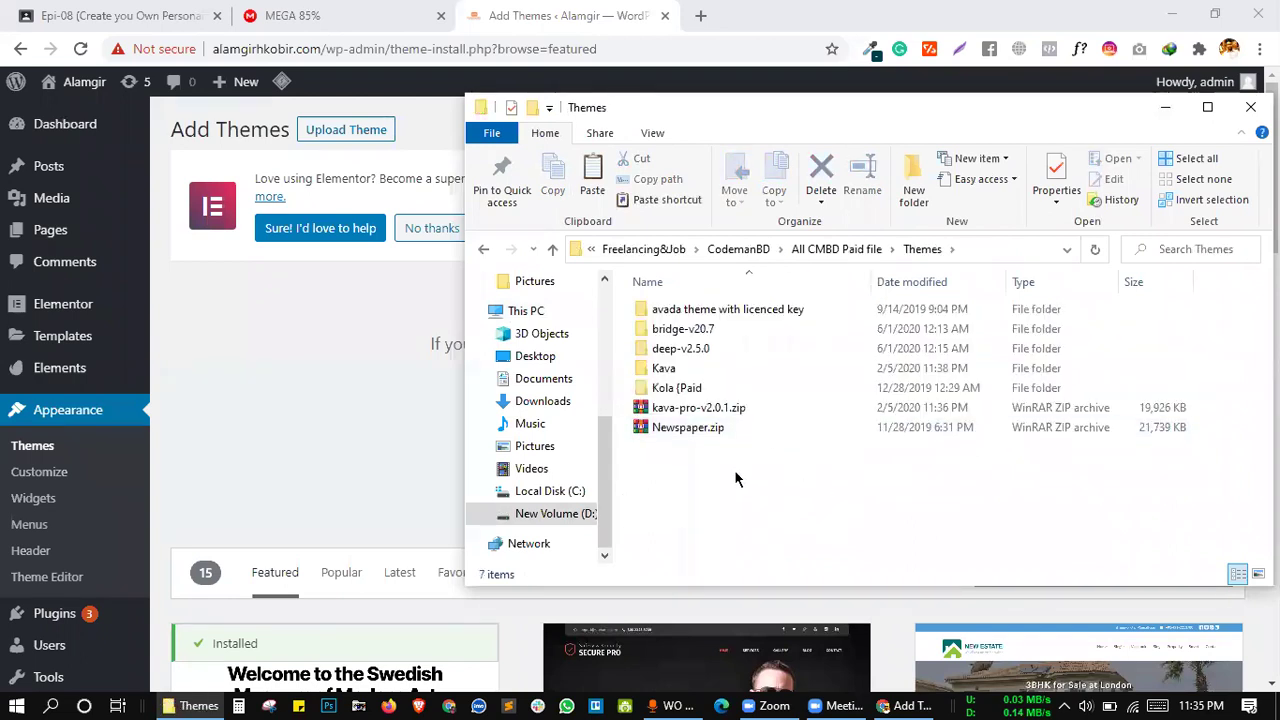
double_click(712, 348)
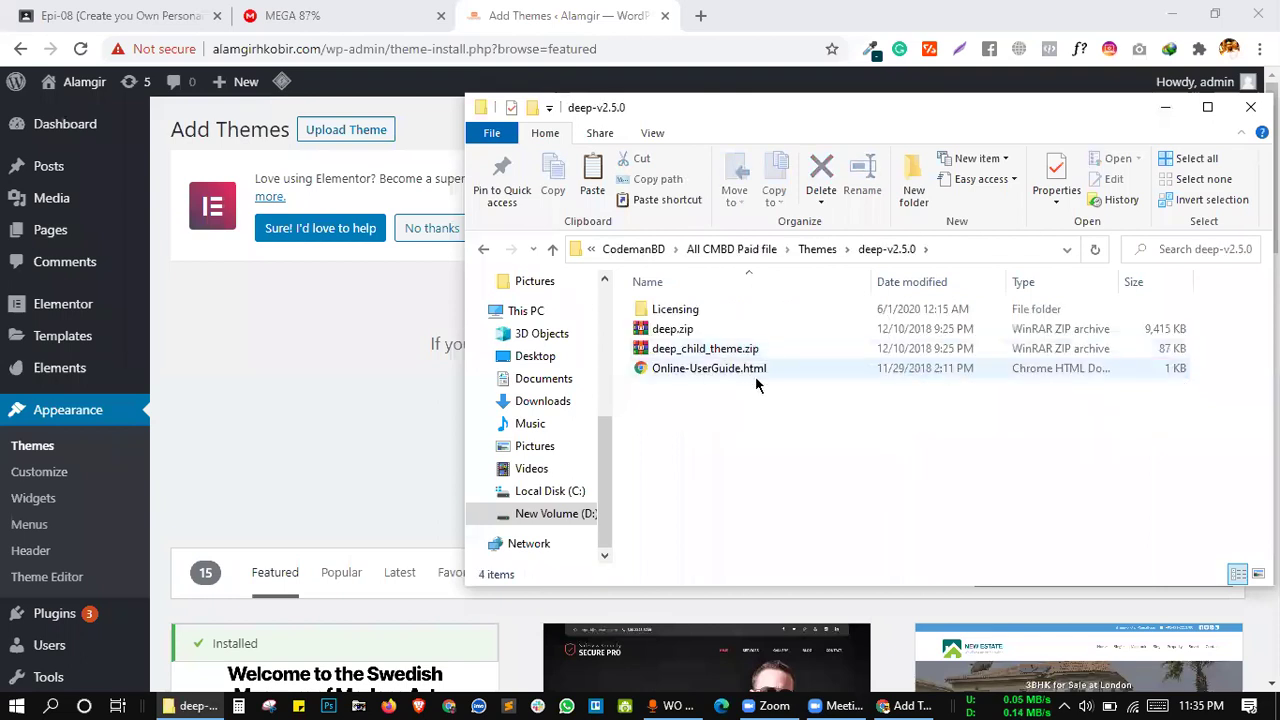
click(817, 249)
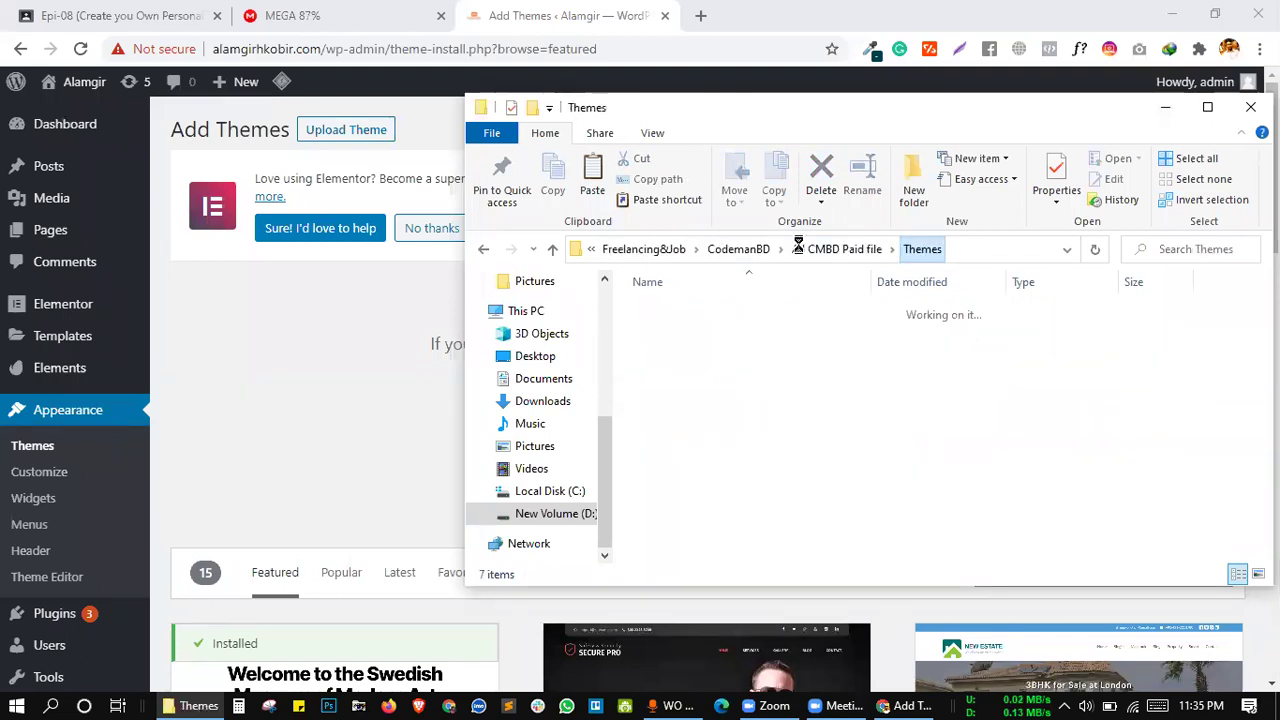
Create a 'Deep Theme' folder in Themes and paste deep-v2.5.0.zip into it.
click(533, 108)
text(D)
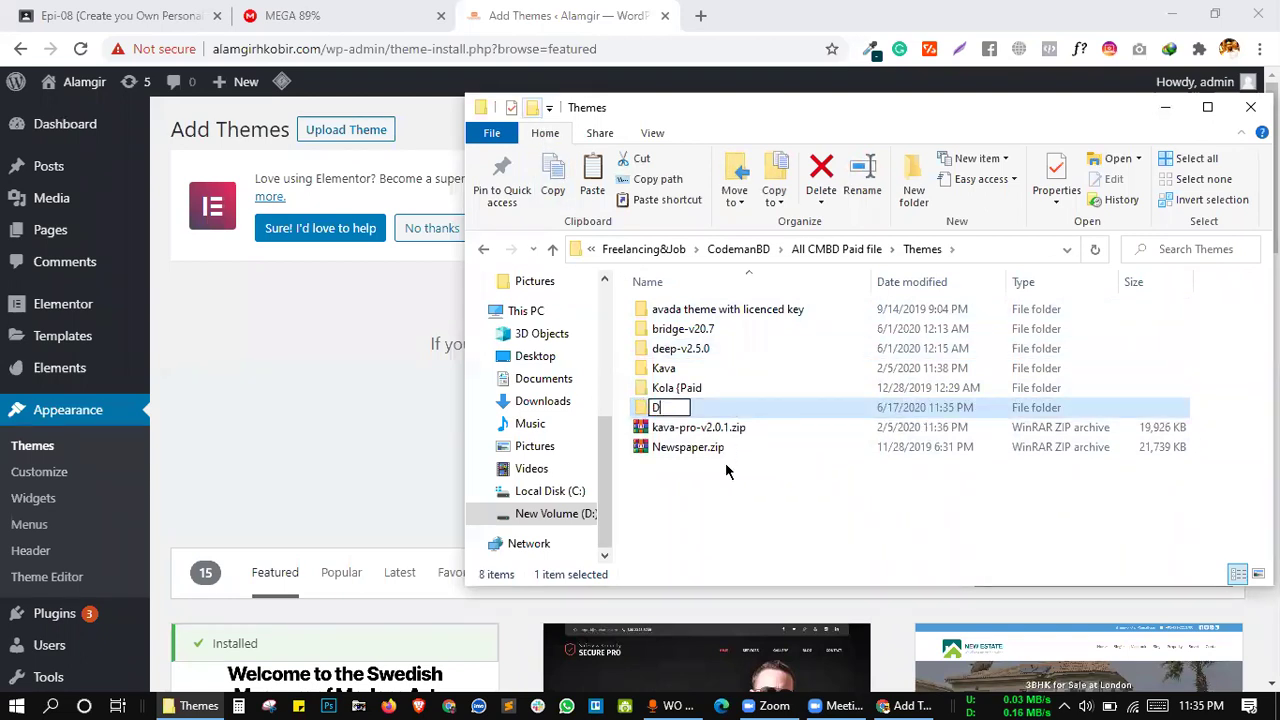
text(eep Theme)
key(Return)
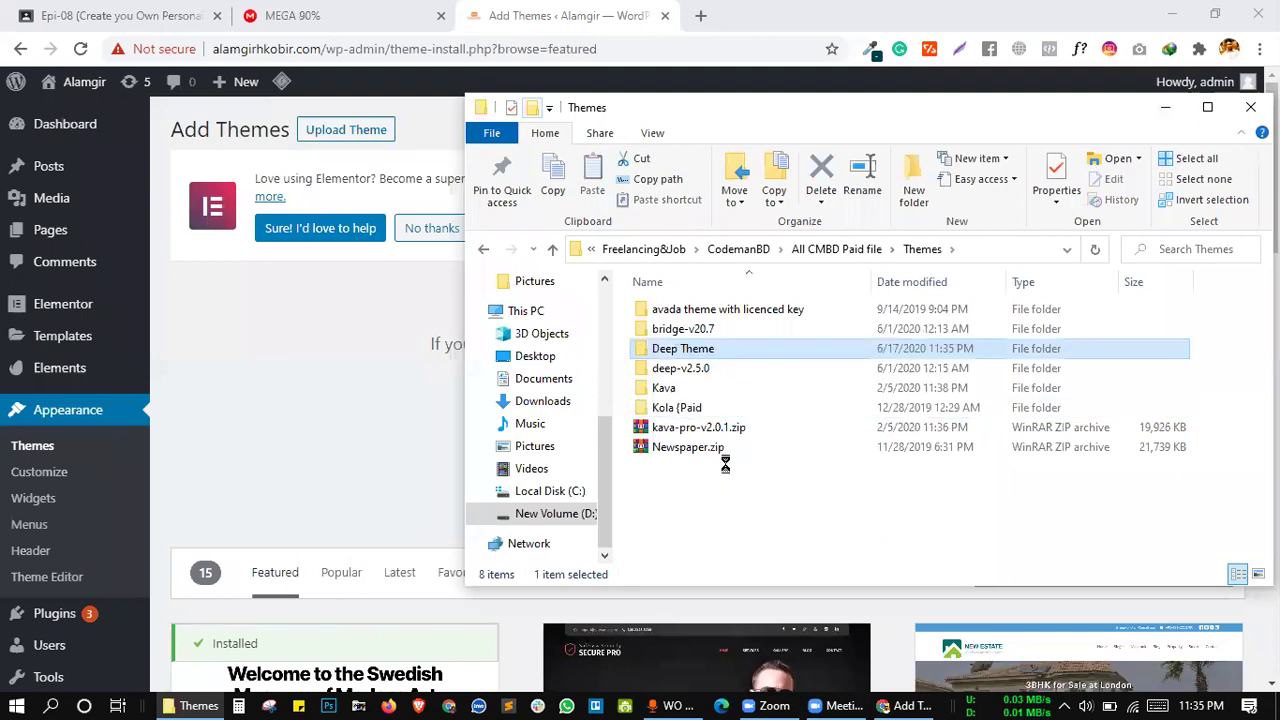
key(Return)
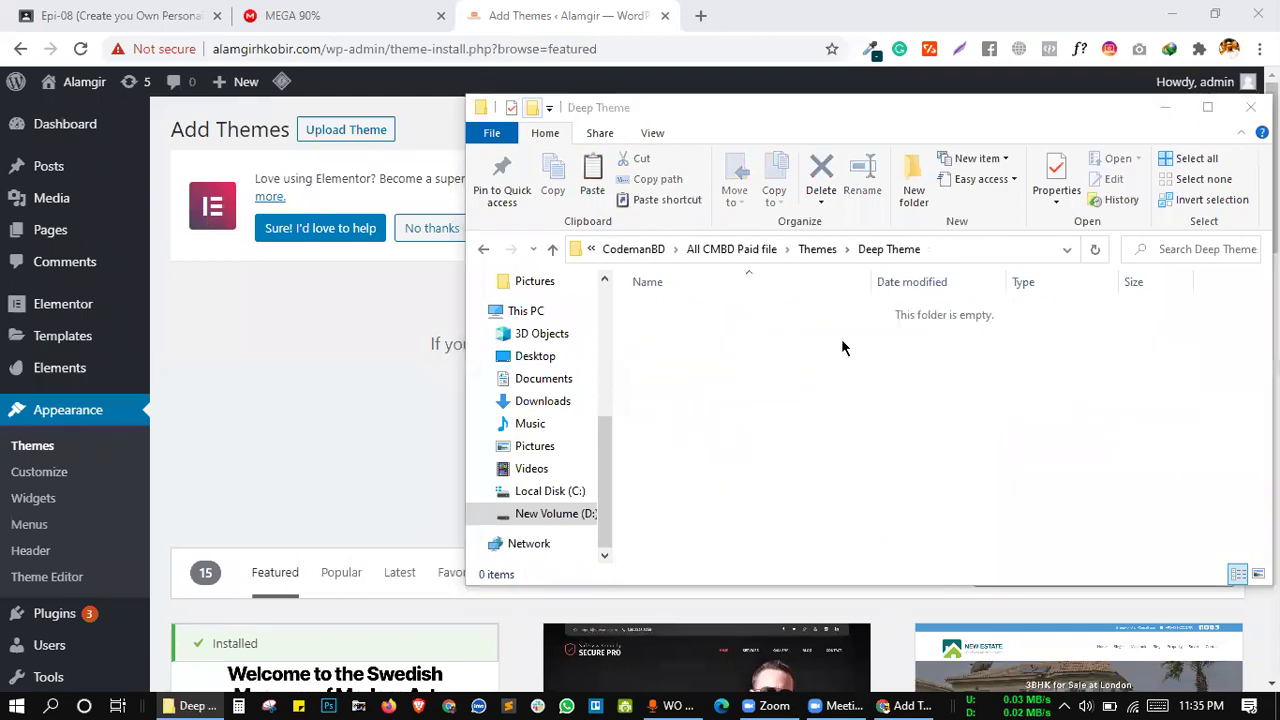
key(ctrl+v)
drag(885, 115, 584, 108)
Close the MEGA download tab and show the Deep Theme folder as large icons.
click(440, 15)
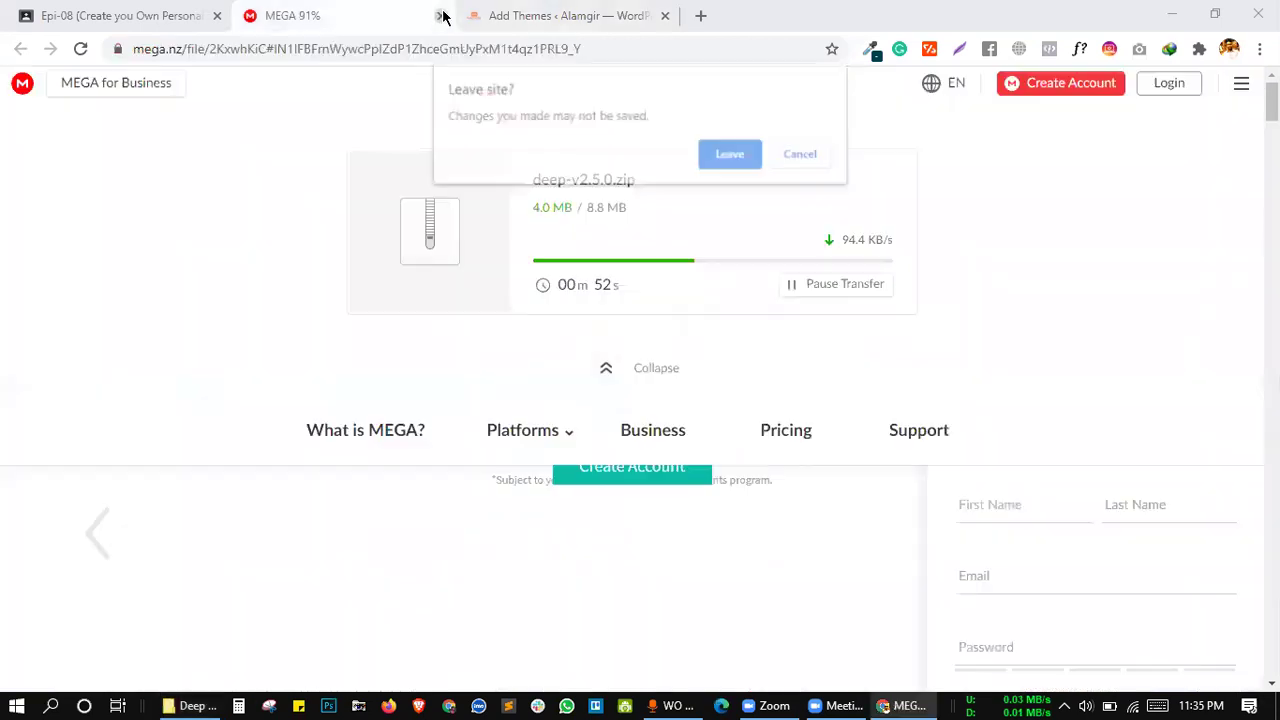
click(729, 157)
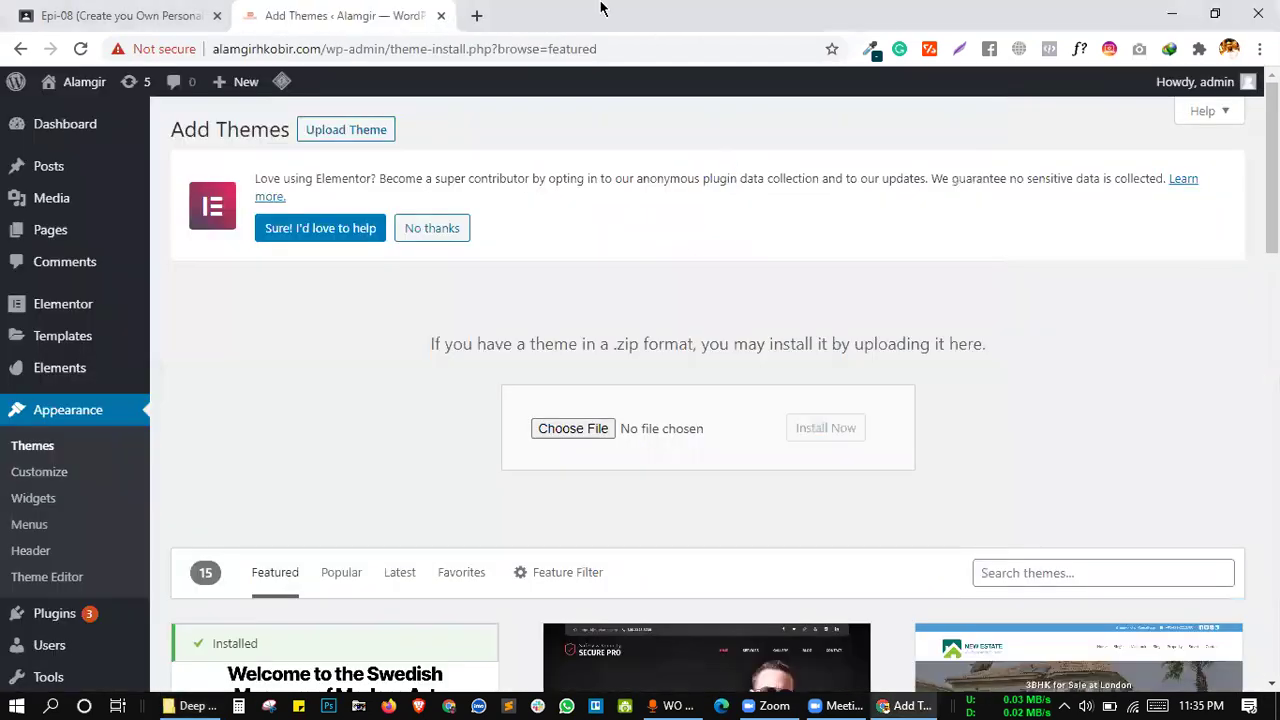
click(192, 706)
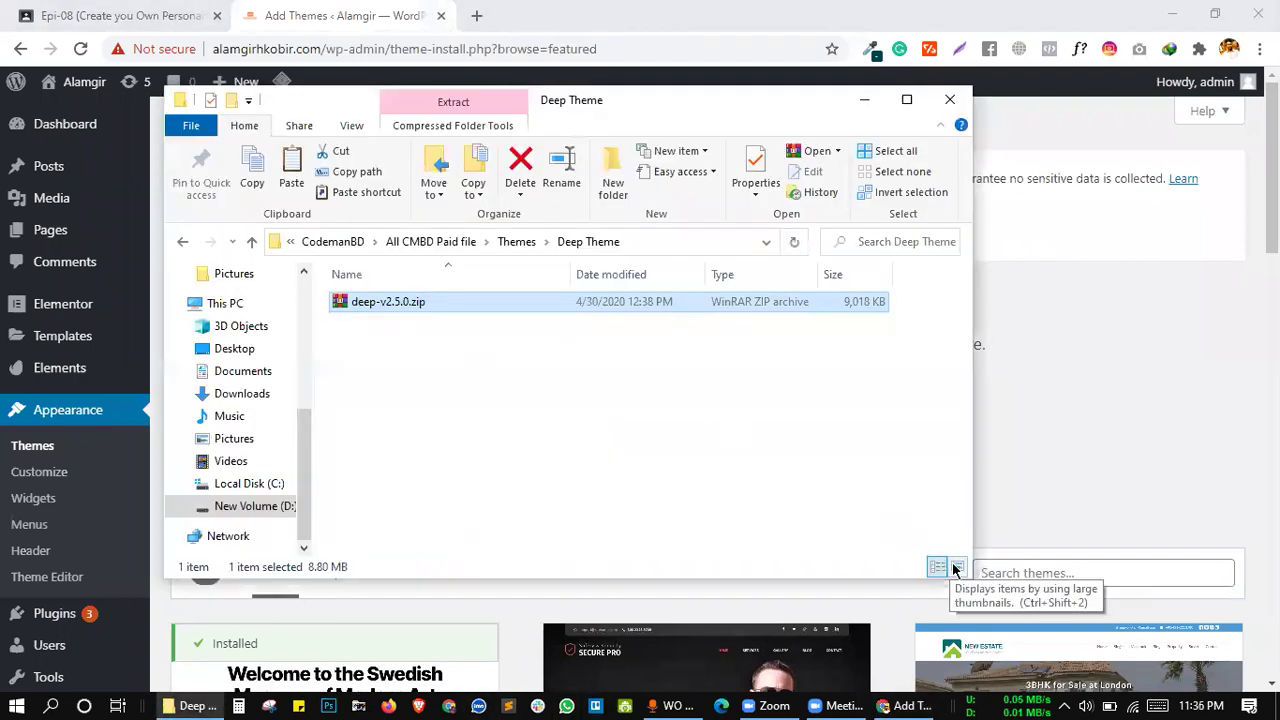
click(956, 567)
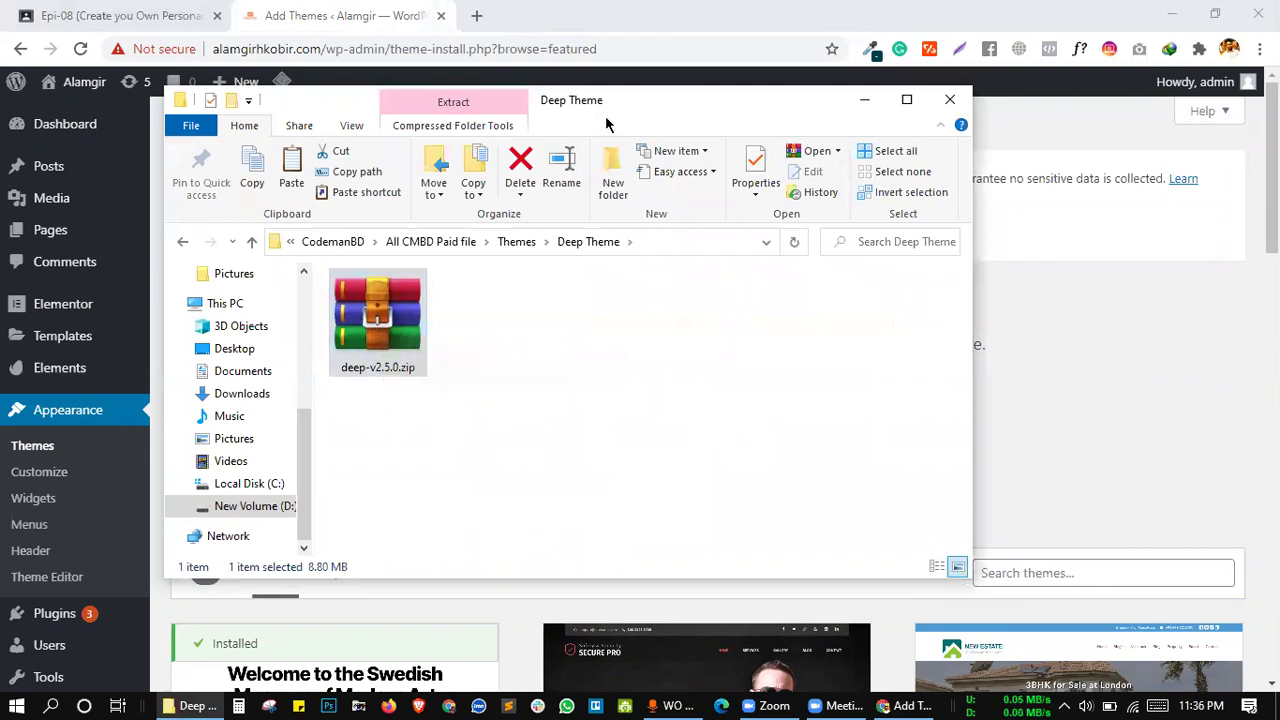
Drag deep-v2.5.0.zip from the folder onto the WordPress theme upload field and start installing.
drag(611, 101, 1252, 112)
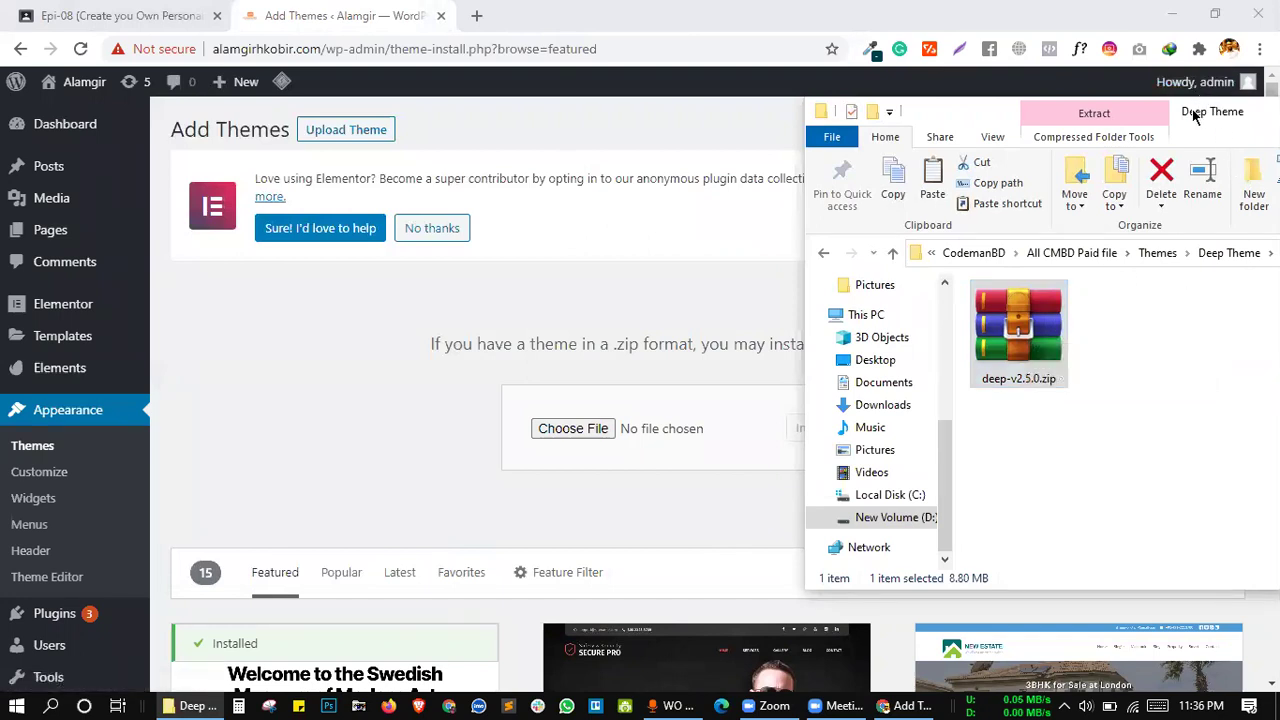
drag(1193, 116, 1109, 115)
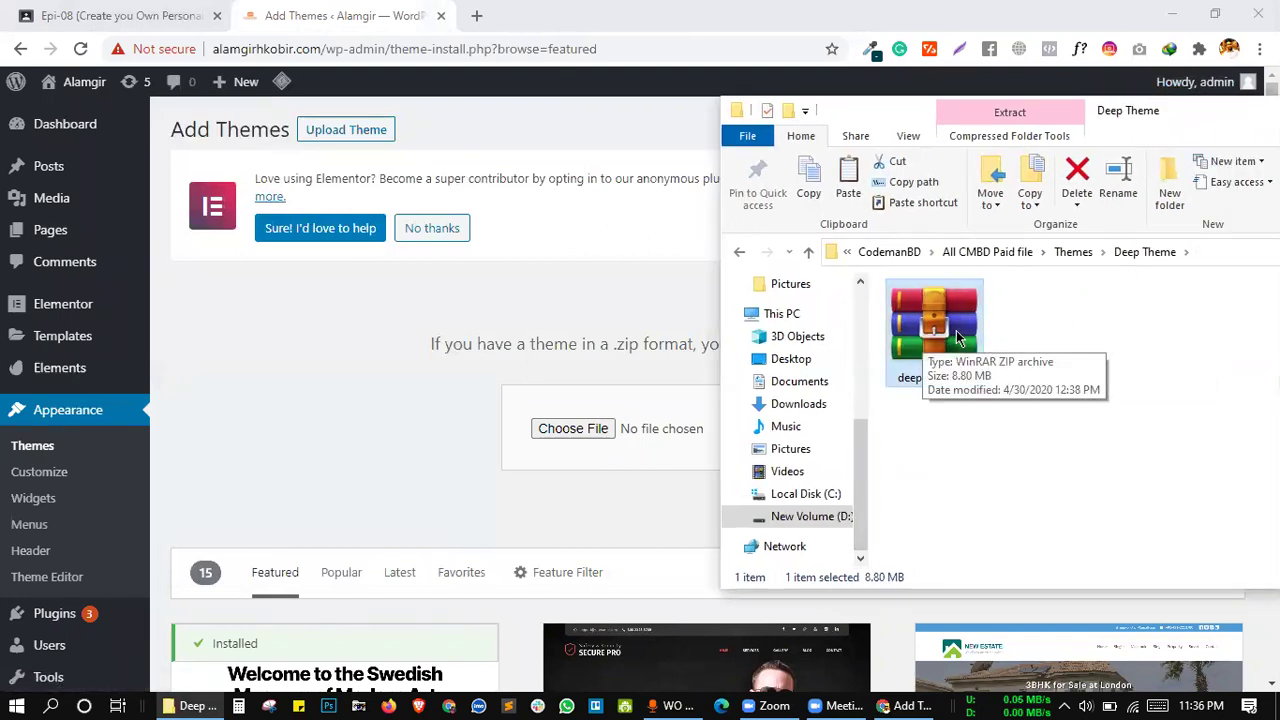
drag(956, 330, 560, 418)
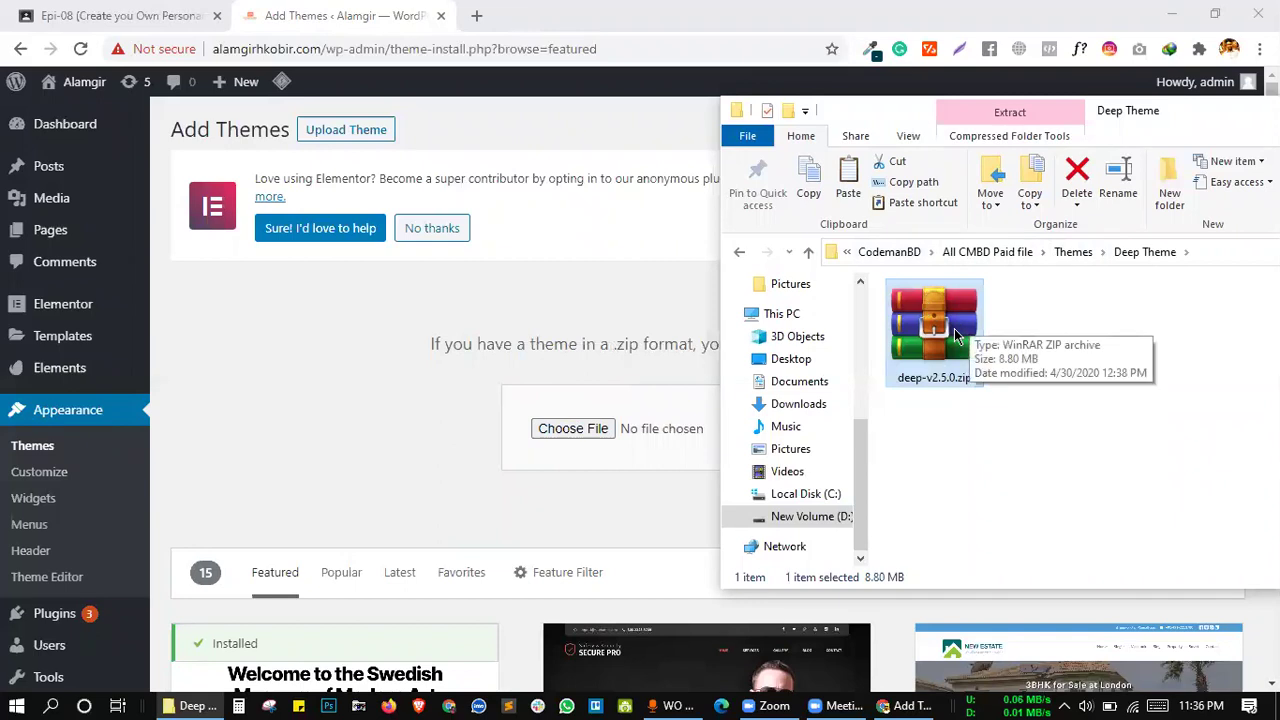
drag(950, 338, 572, 433)
click(820, 428)
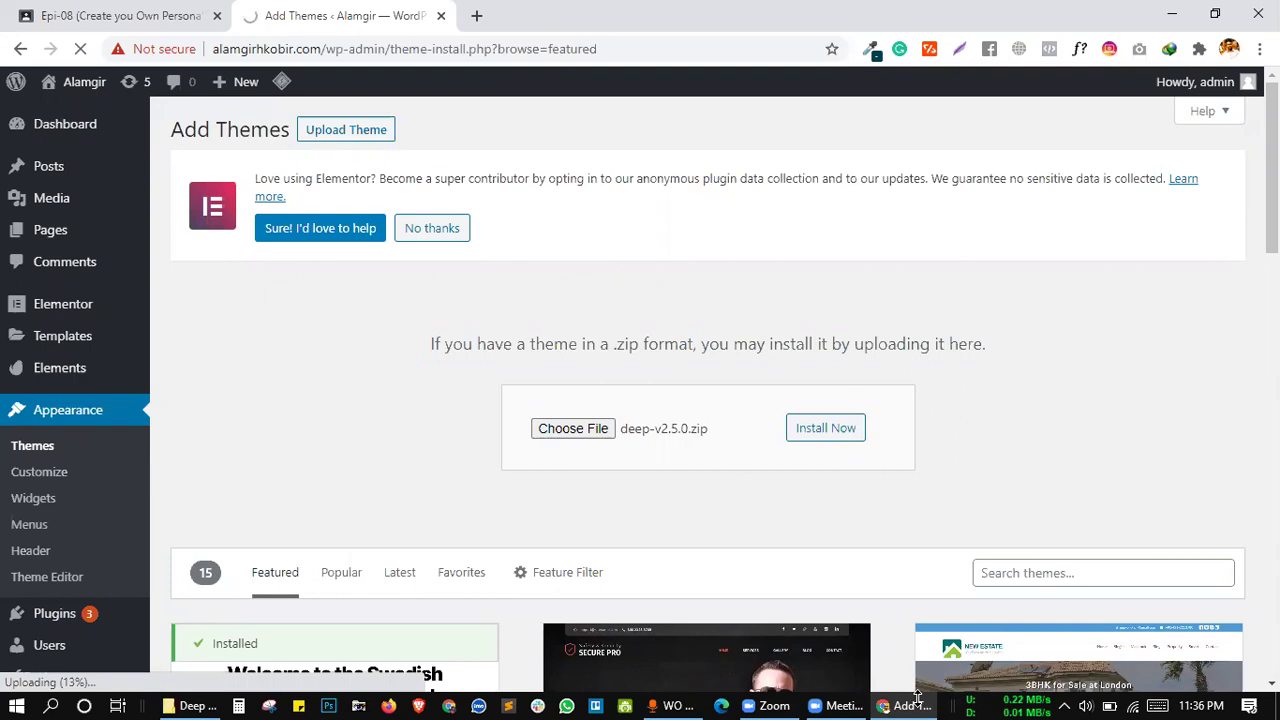
Install the uploaded deep-v2.5.0.zip theme and open a new Chrome tab alongside.
click(917, 697)
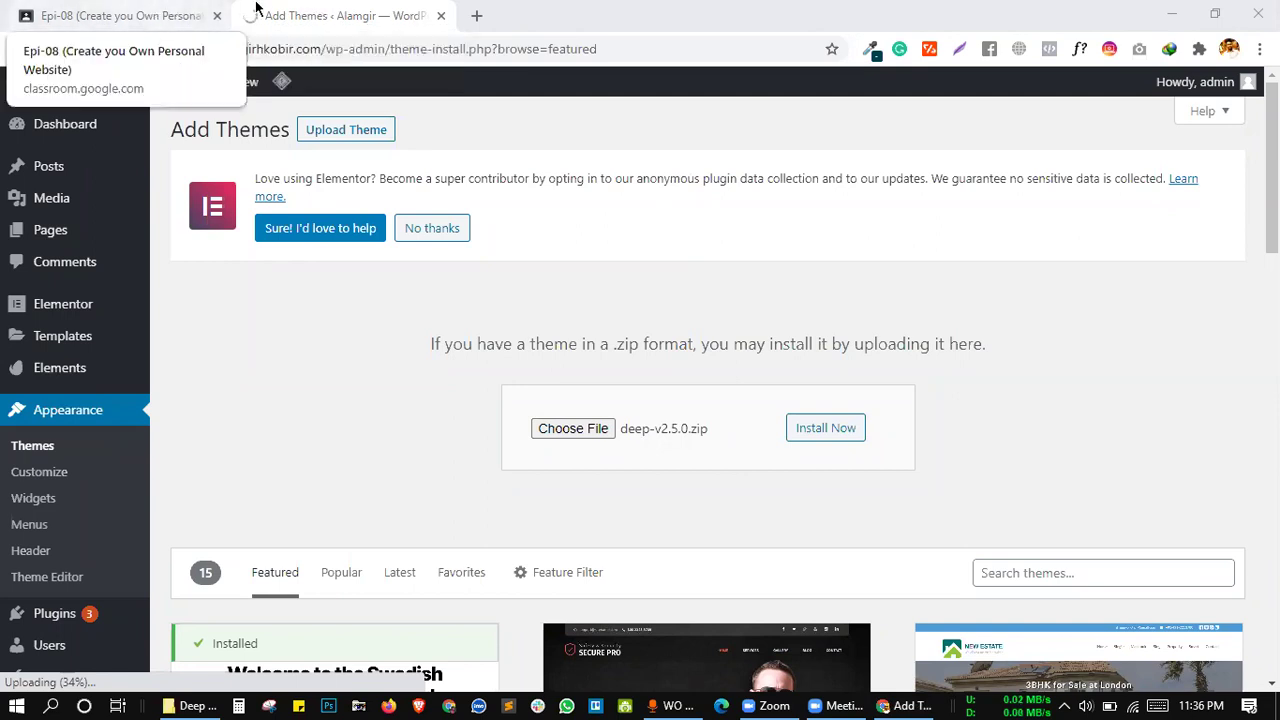
click(476, 16)
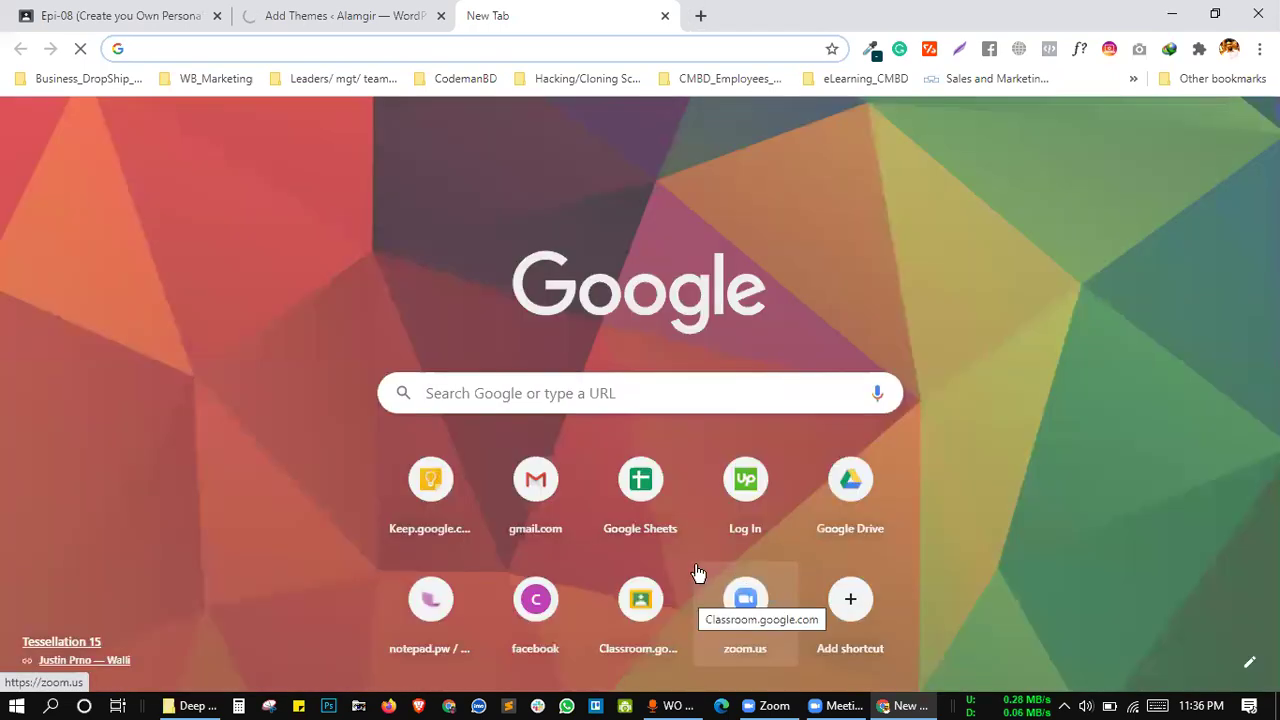
Open Google Classroom, close the Epi-08 class tab, and enter the CMBD-67 class.
click(643, 620)
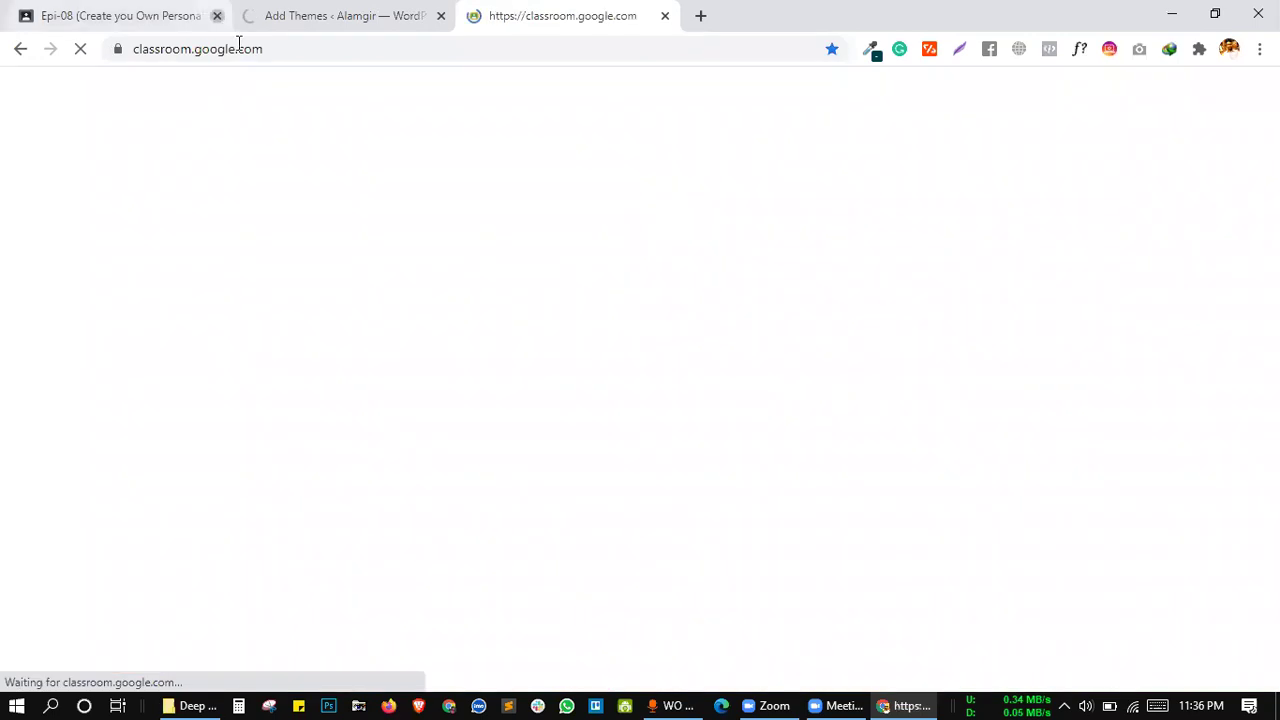
click(218, 16)
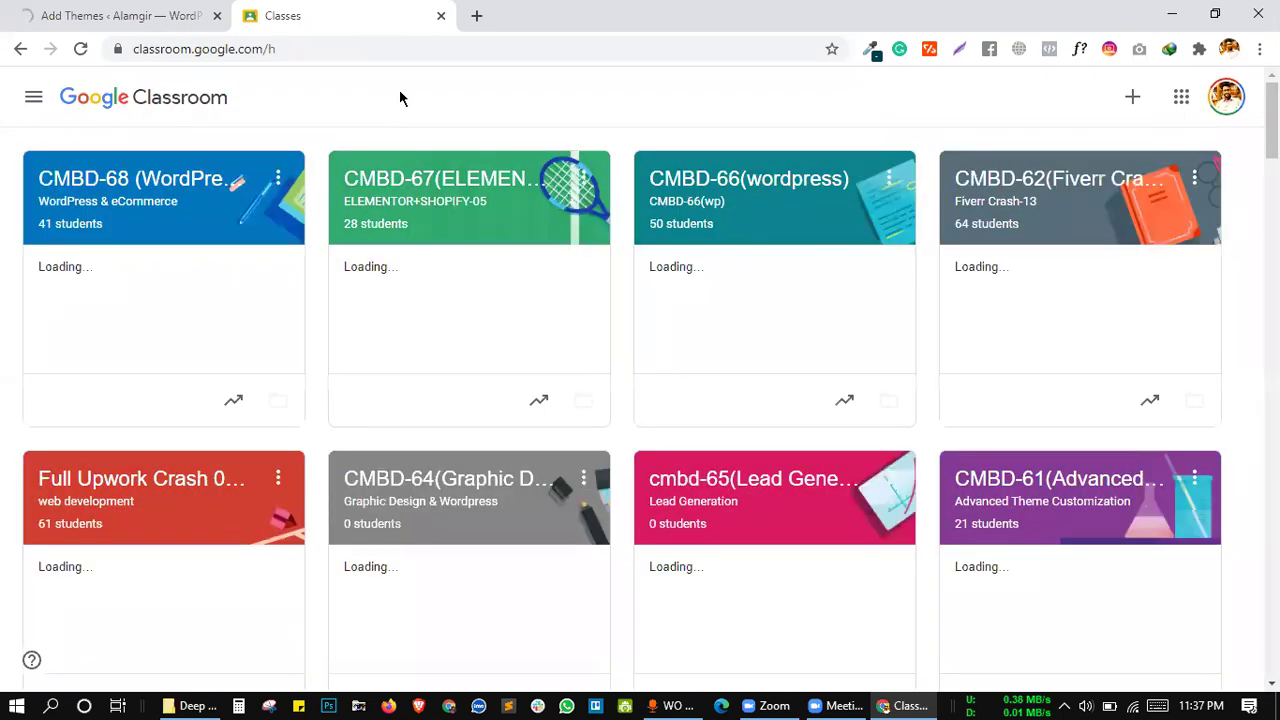
click(418, 178)
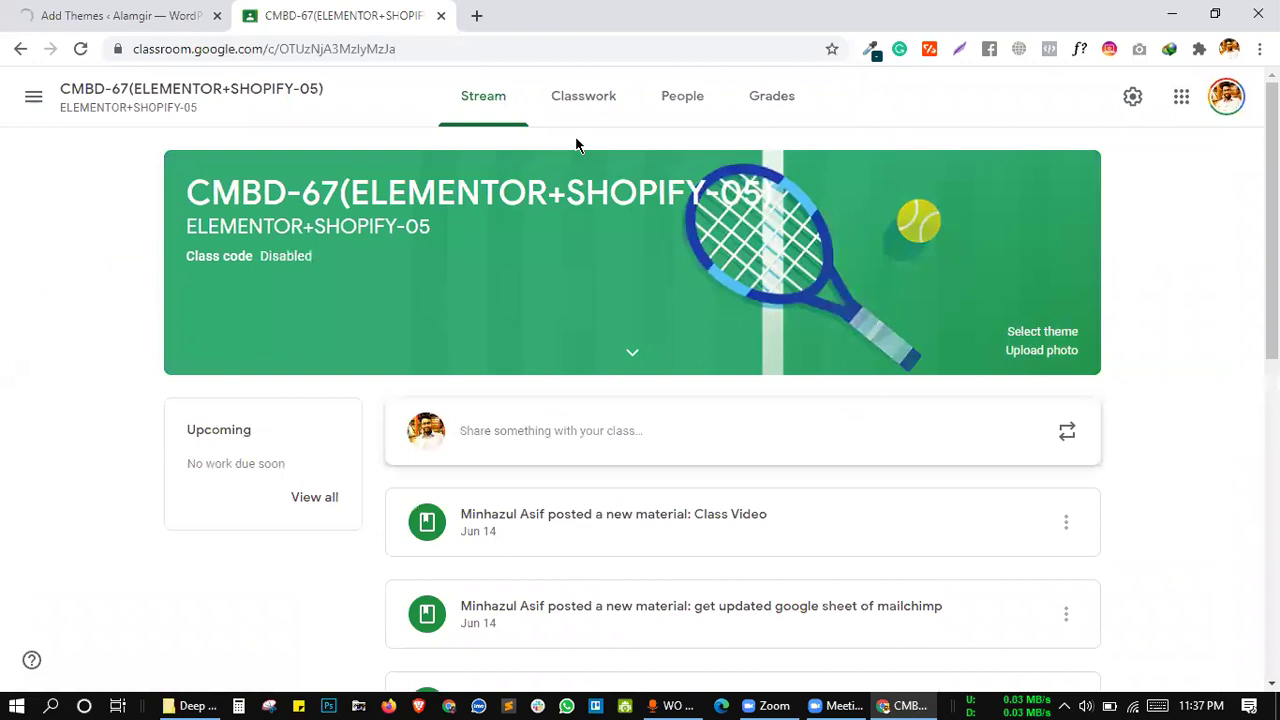
Browse CMBD-67's Classwork page and bring up the list of item types to create.
click(583, 96)
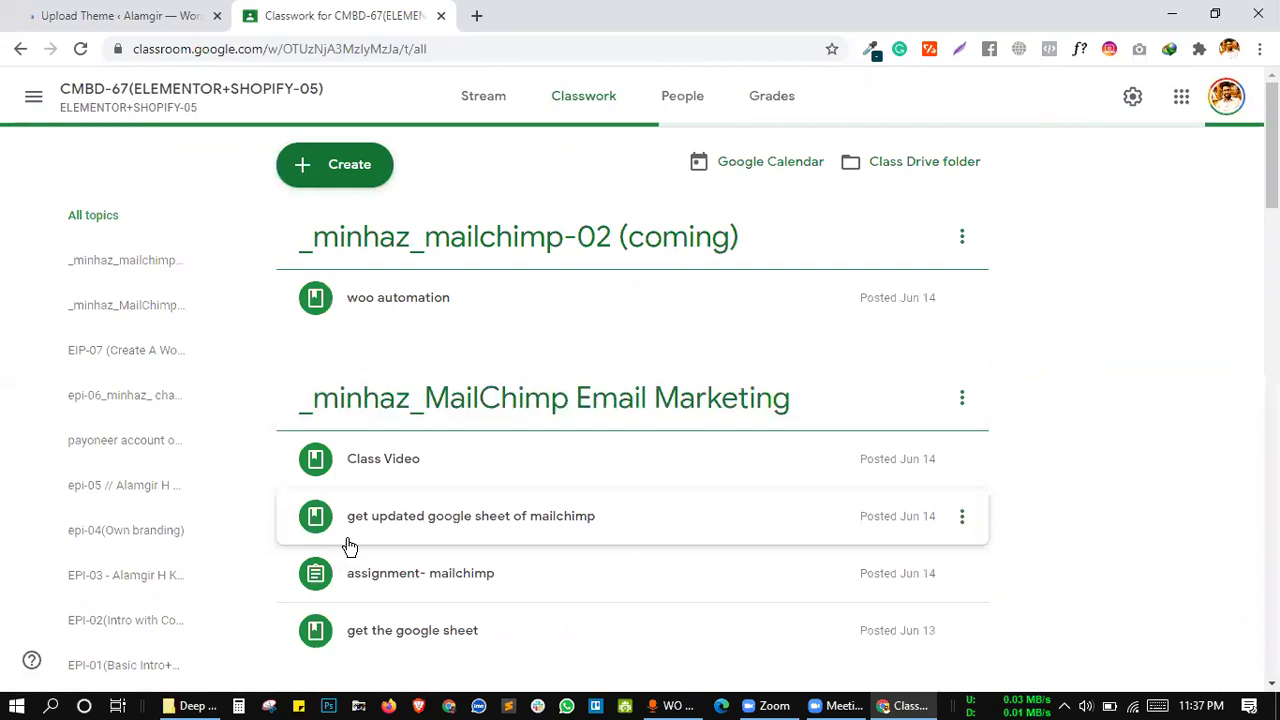
scroll(349, 546, down, 2)
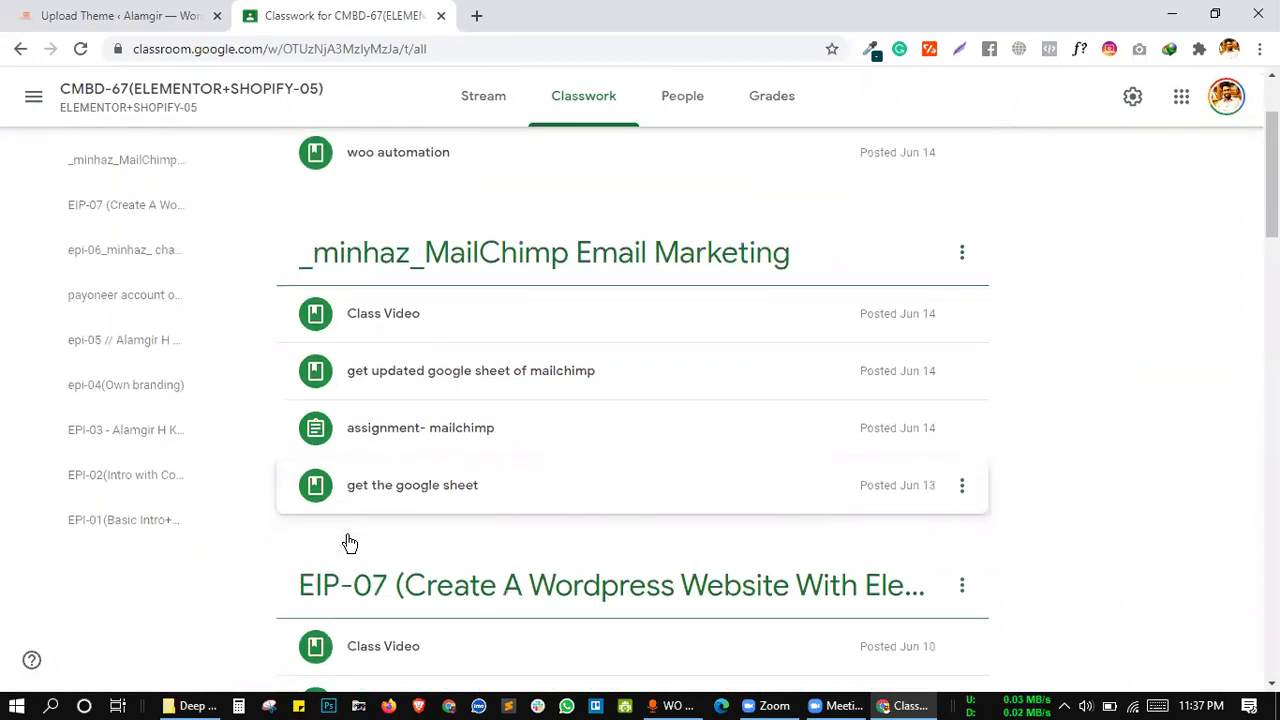
scroll(457, 366, up, 2)
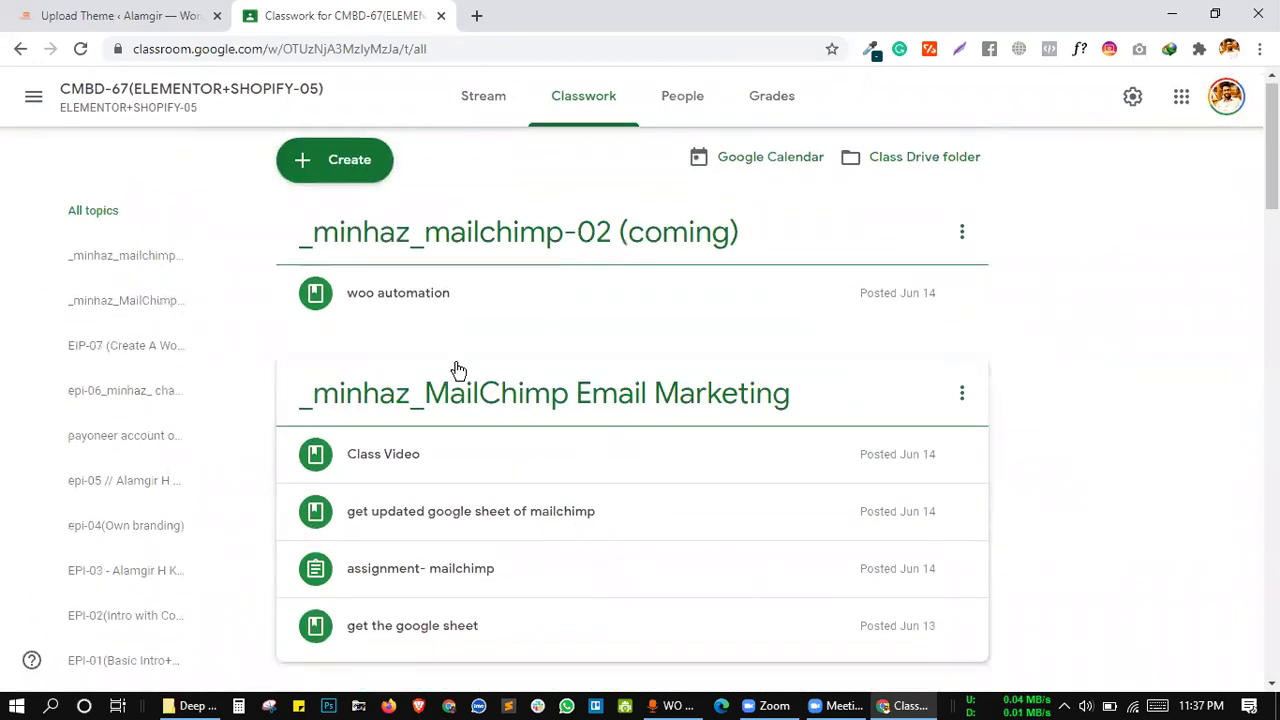
scroll(457, 370, down, 4)
scroll(457, 370, up, 4)
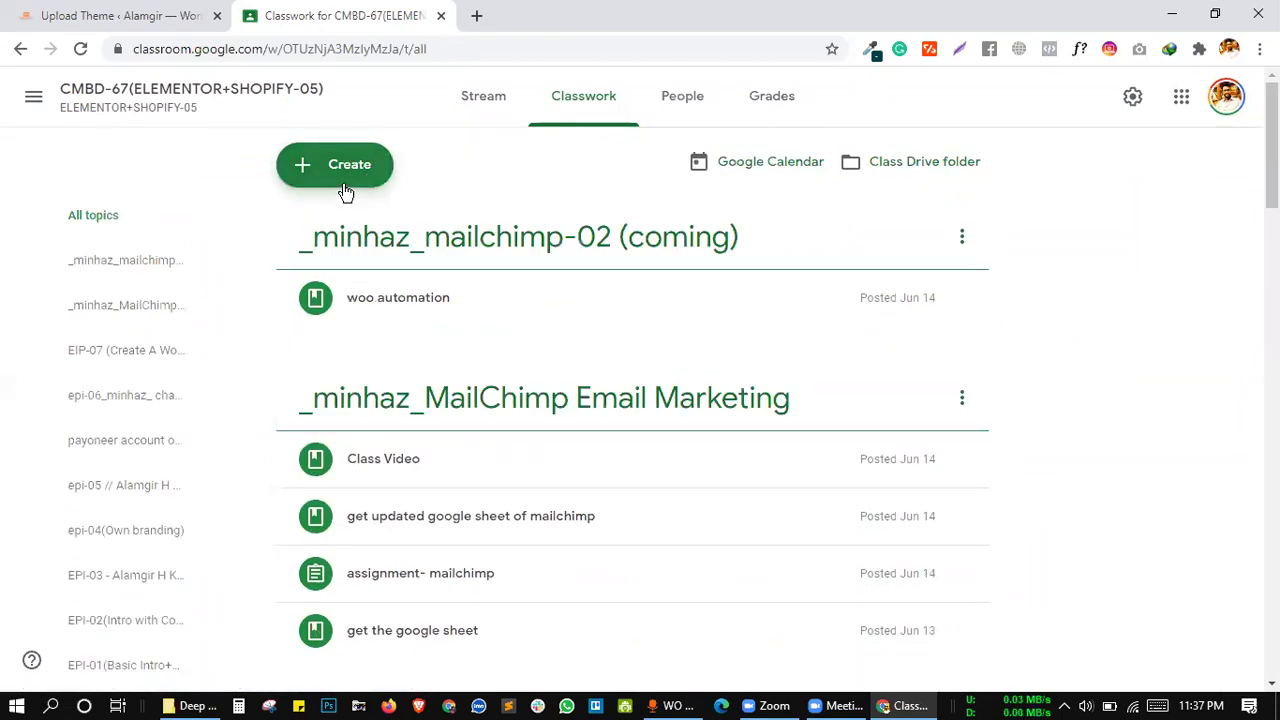
scroll(466, 434, down, 3)
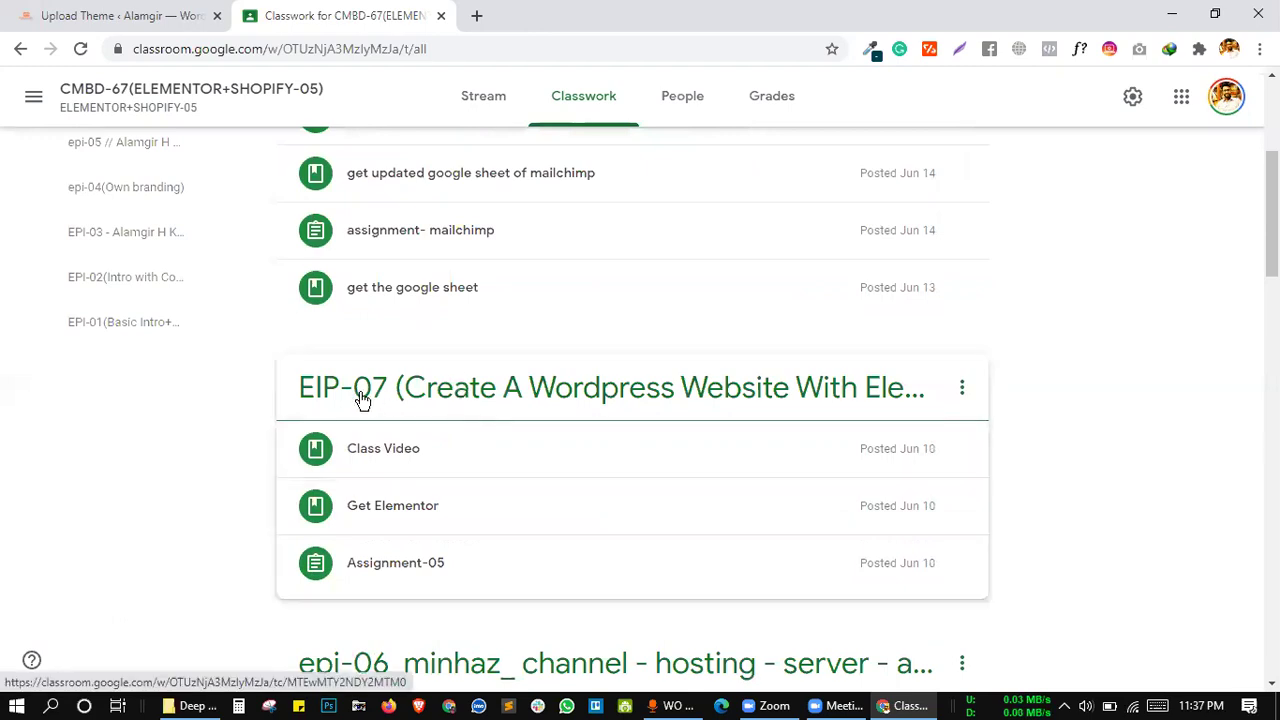
scroll(362, 398, up, 3)
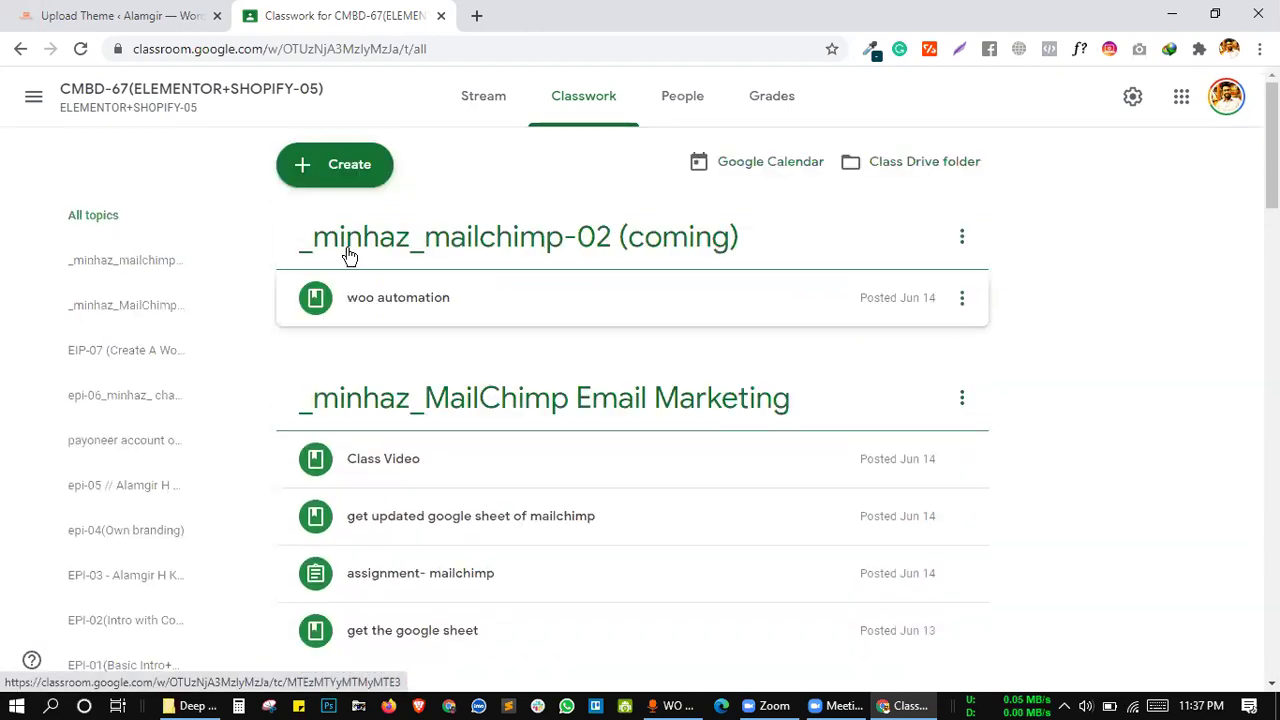
click(338, 176)
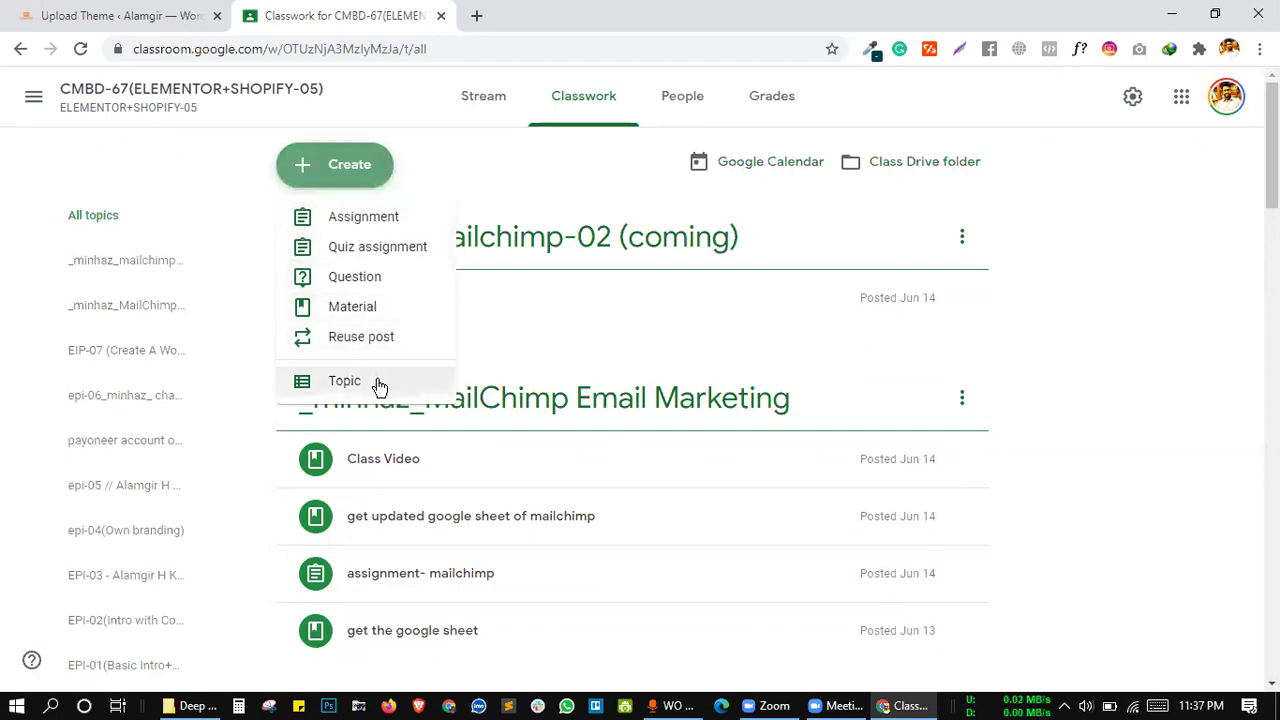
Add the topic 'Epi-09 (Create your own website)', then return to the WordPress upload tab.
click(515, 346)
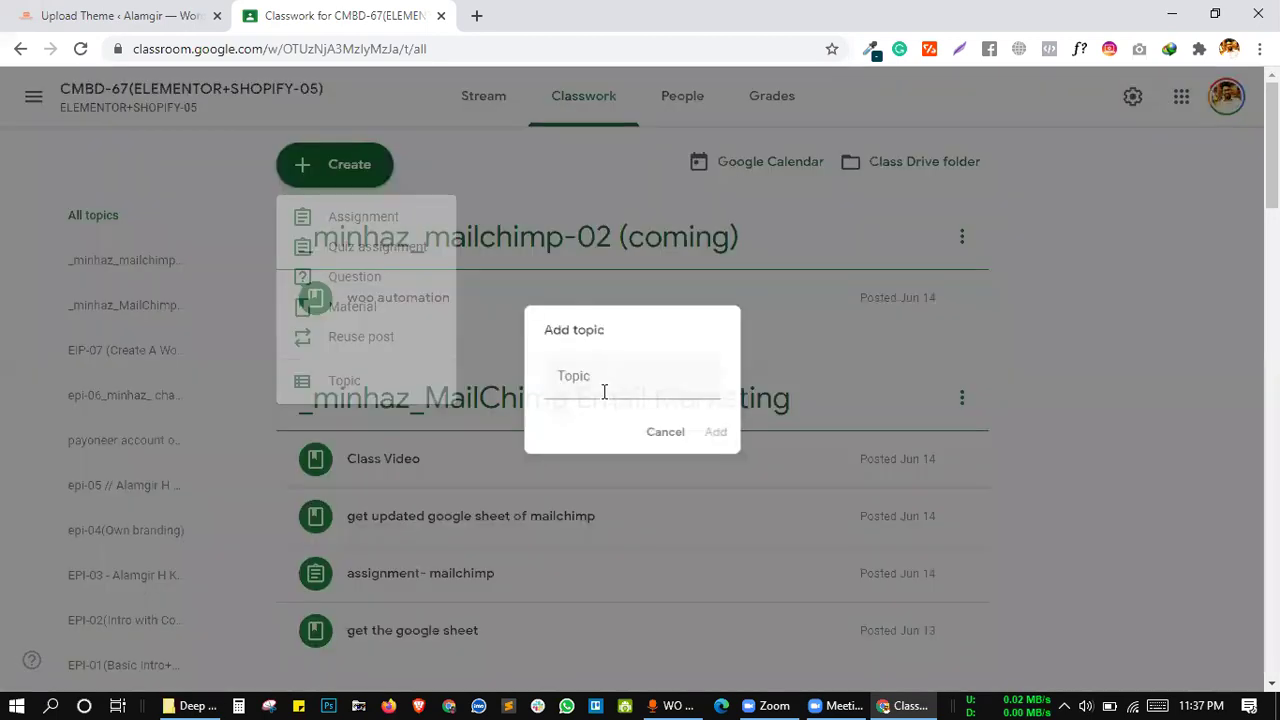
text(Epi)
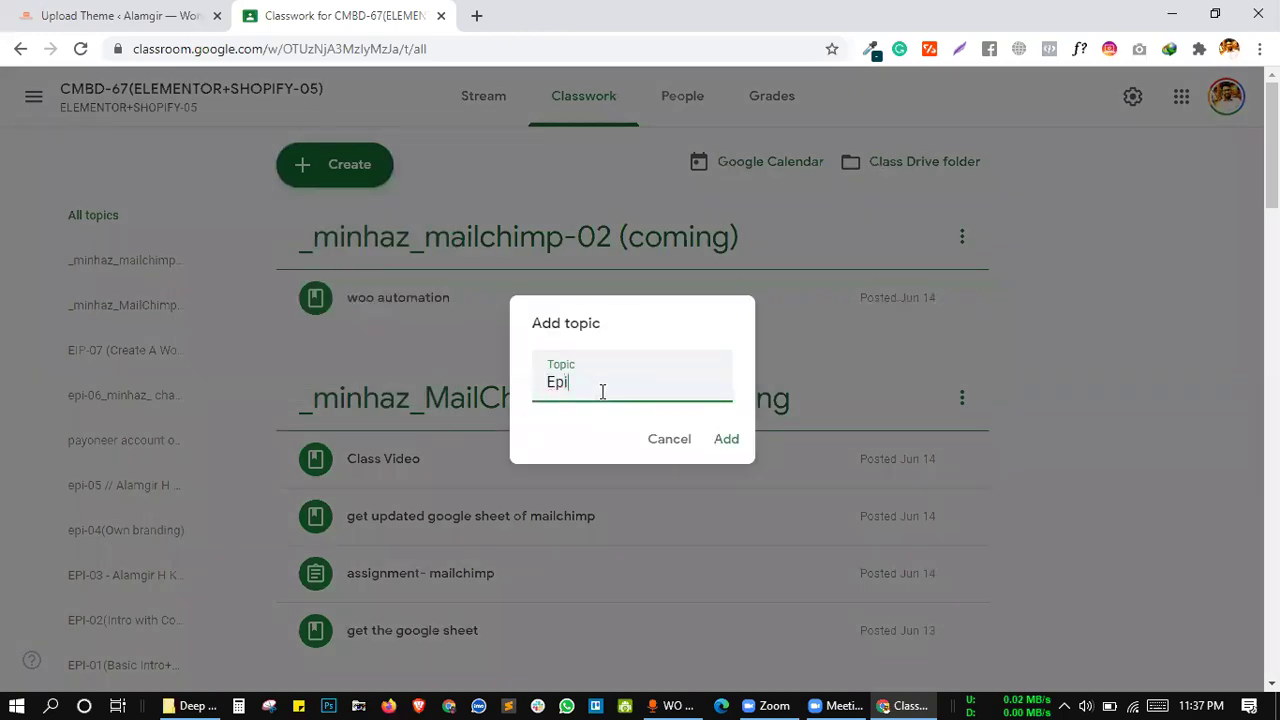
text(-09 (Create yur)
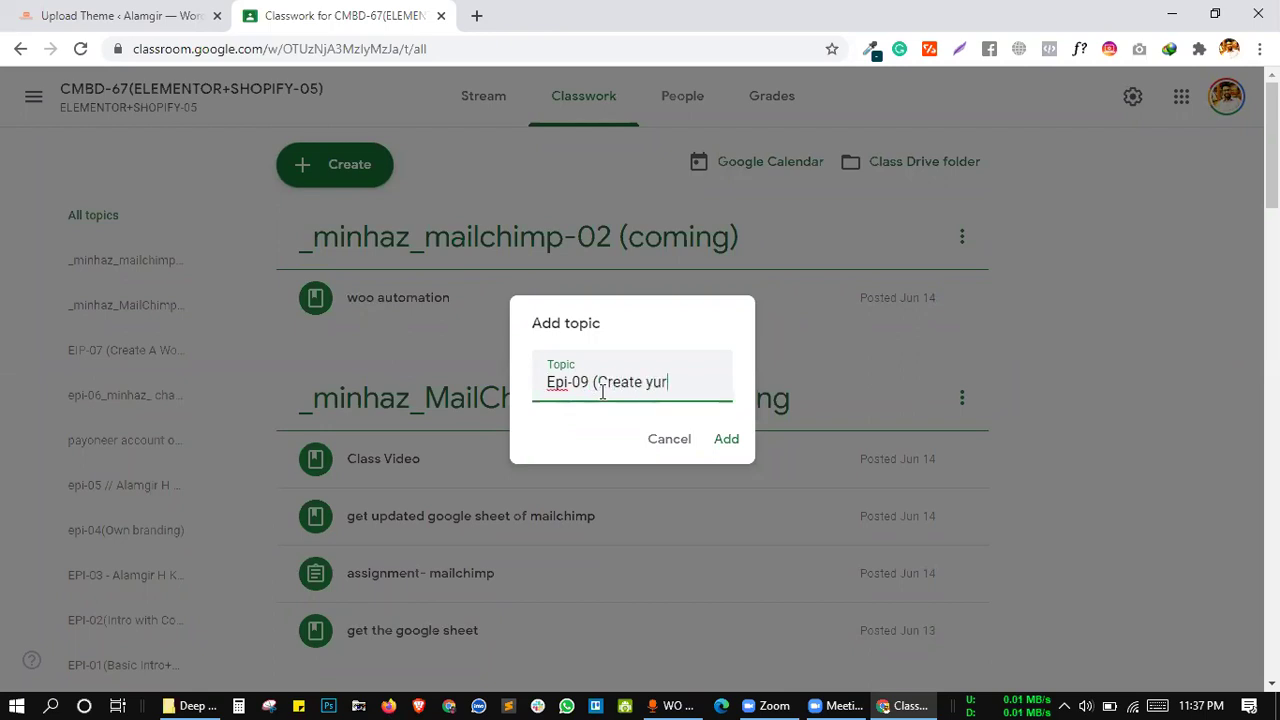
text(Y)
key(BackSpace)
text(your own website)
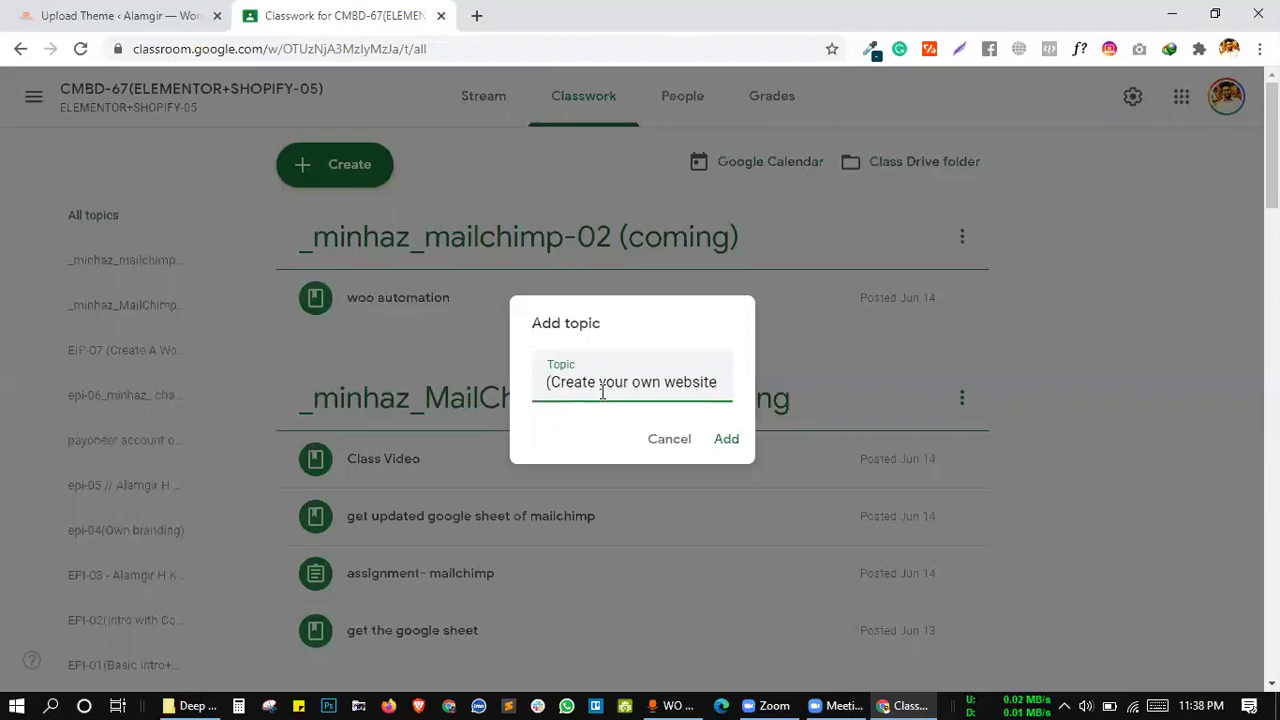
text())
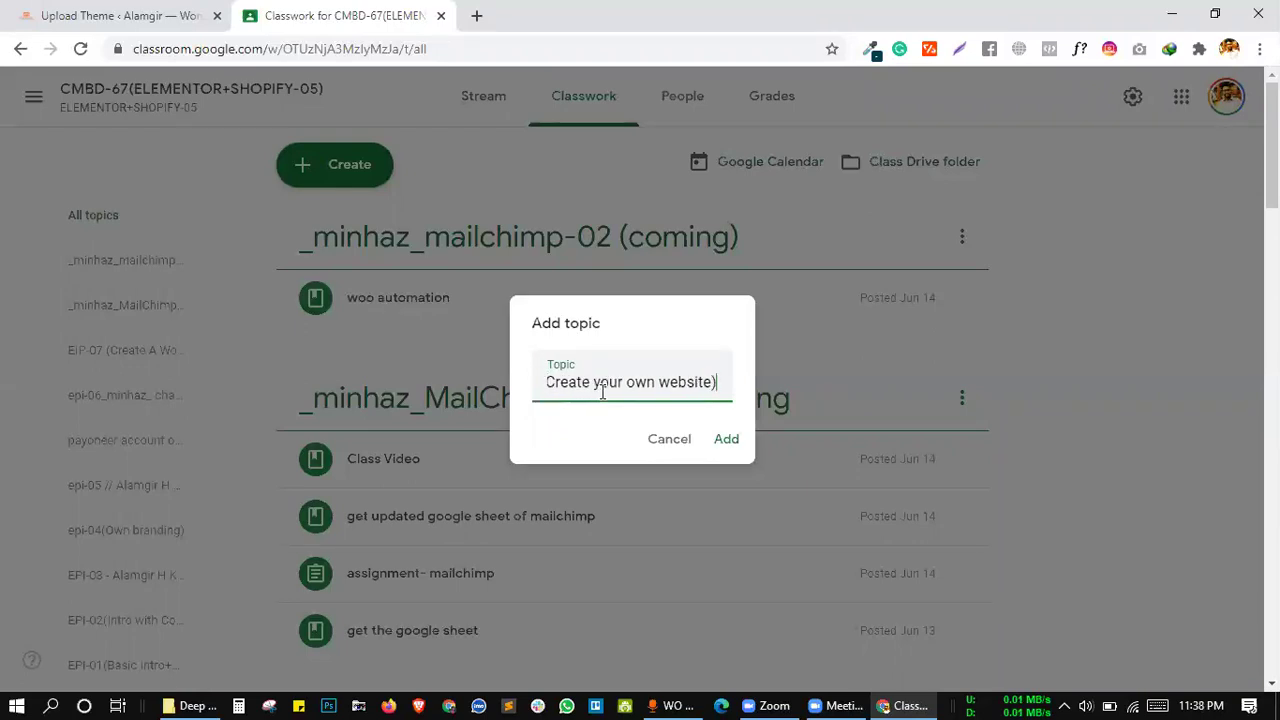
key(ctrl+Left)
text(re)
key(BackSpace)
key(BackSpace)
key(End)
key(Return)
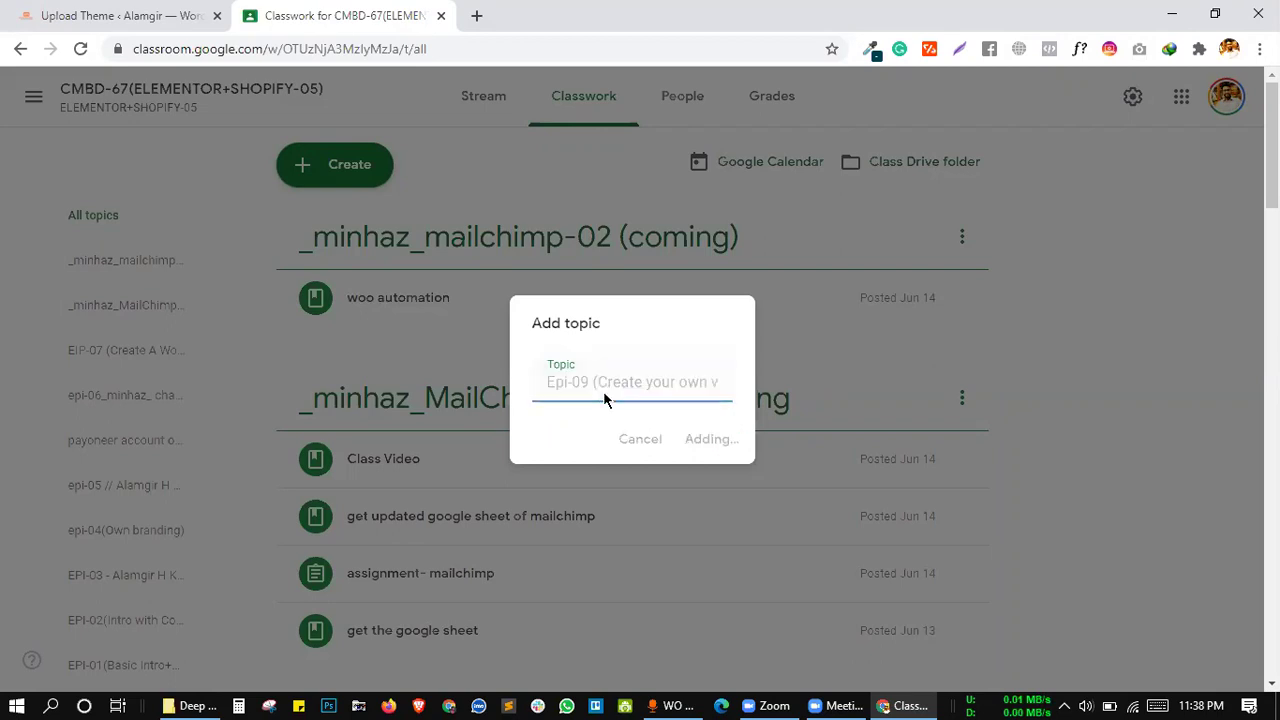
click(89, 8)
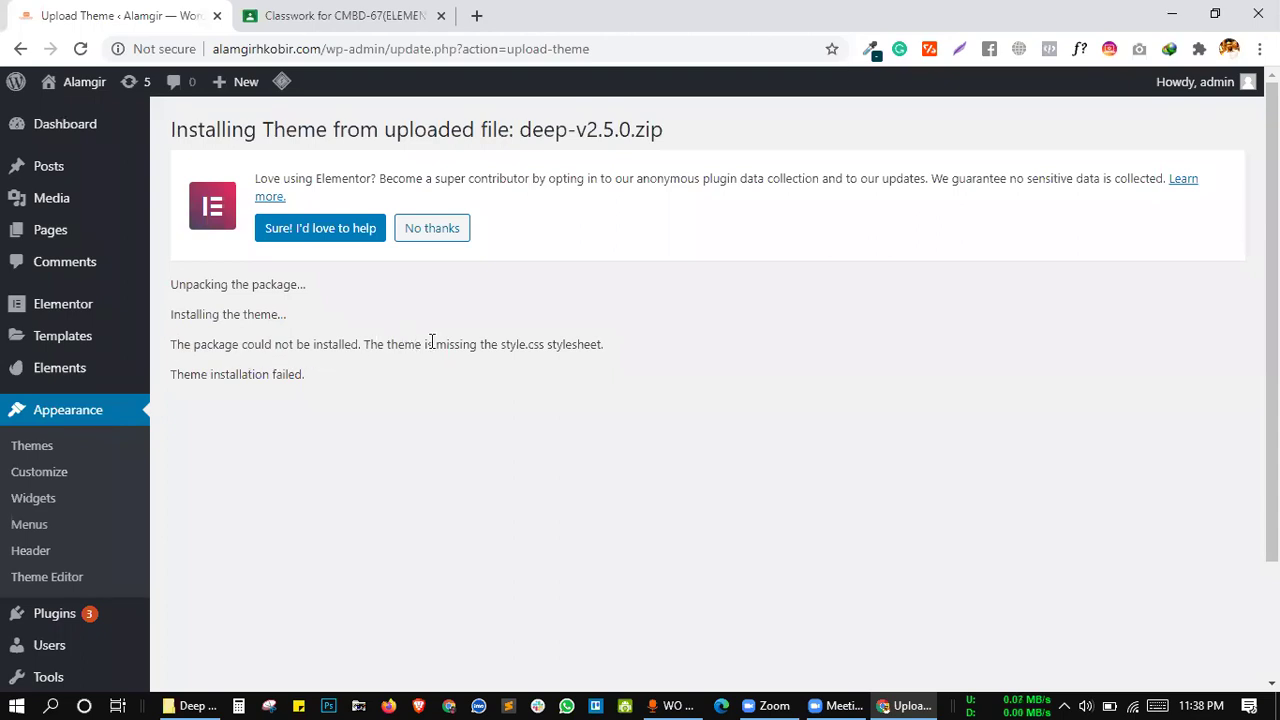
Review the install failure caused by the missing style.css, then go to Appearance > Themes.
drag(605, 344, 177, 377)
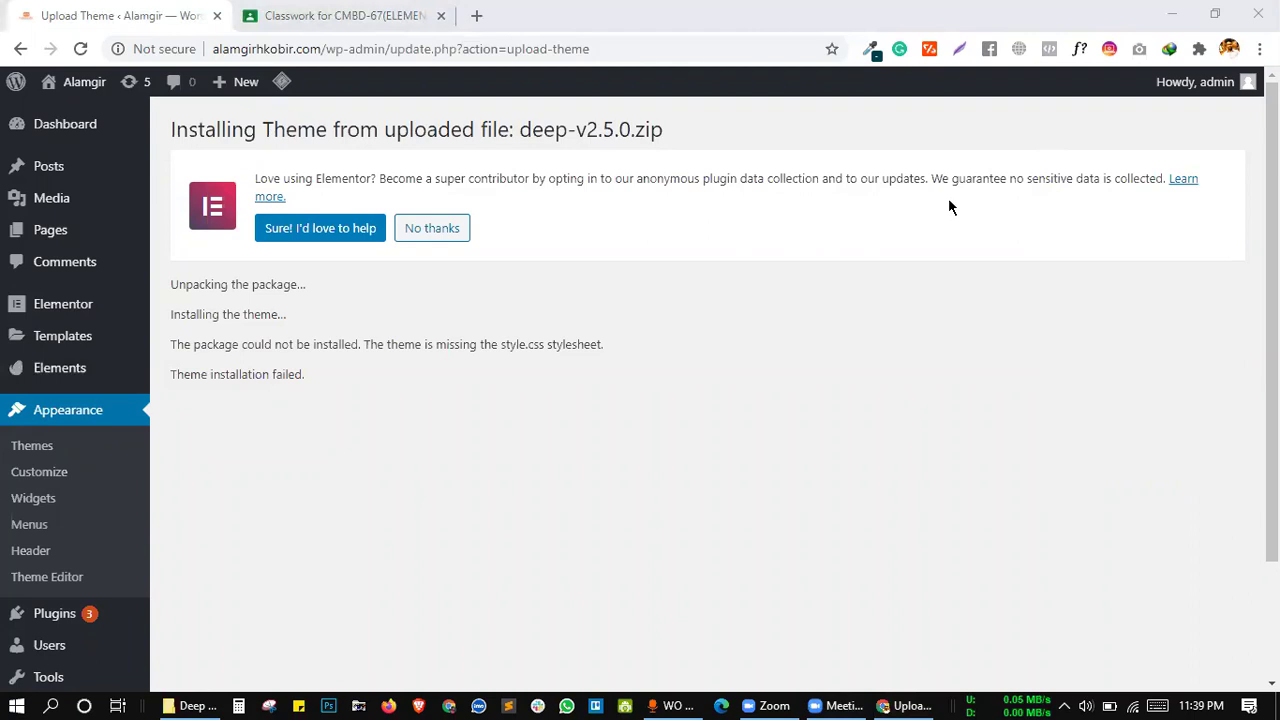
click(1098, 518)
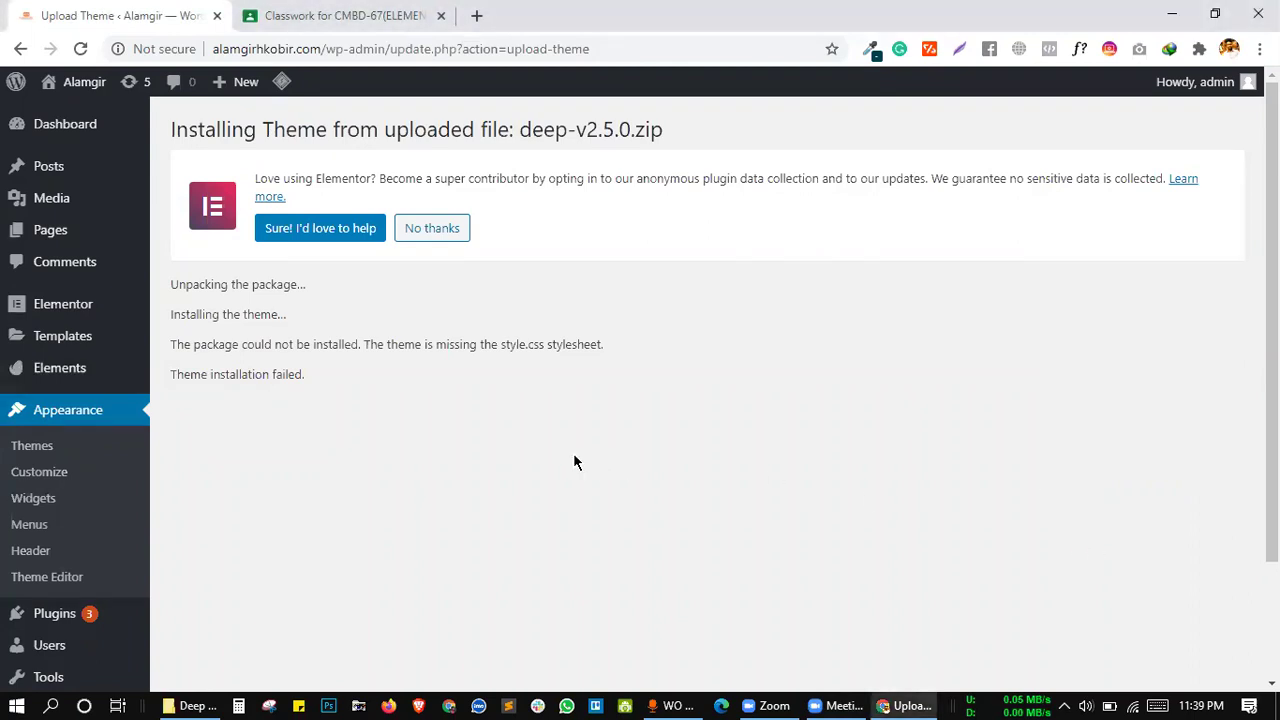
click(15, 448)
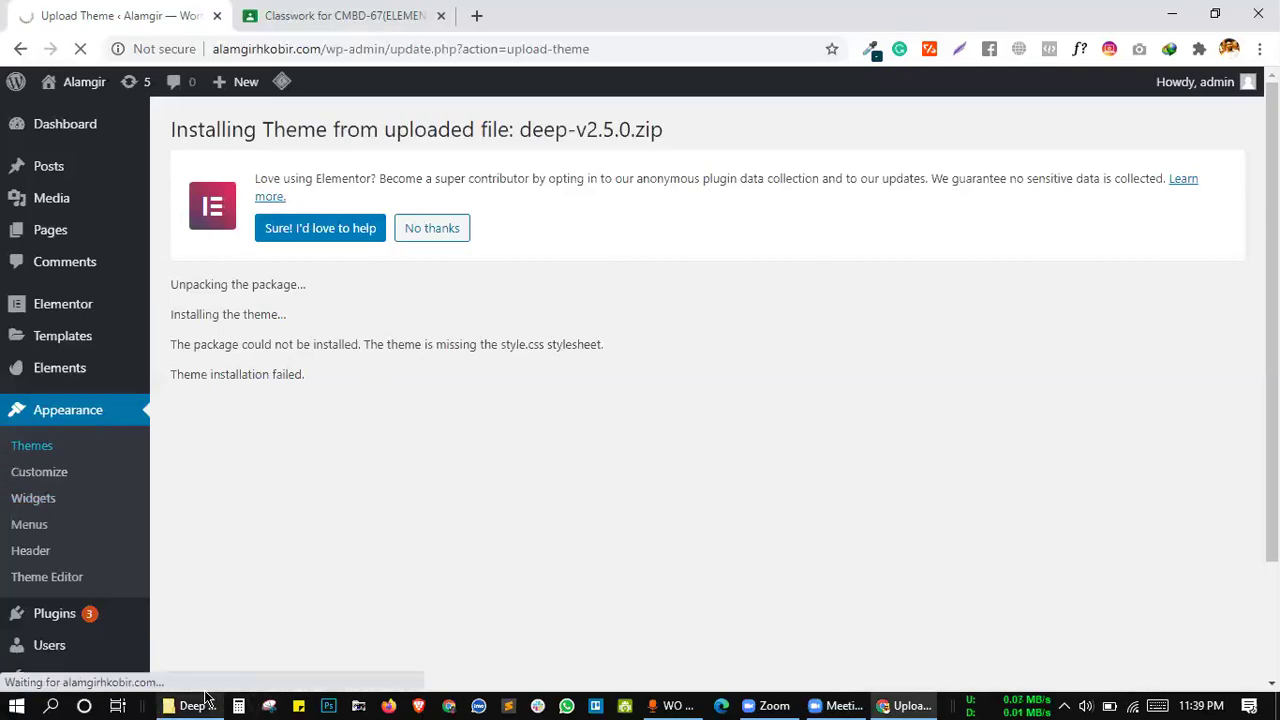
Open deep-v2.5.0.zip in WinRAR, inspect its nested deep.zip and deep_child_theme.zip, then close it.
click(200, 705)
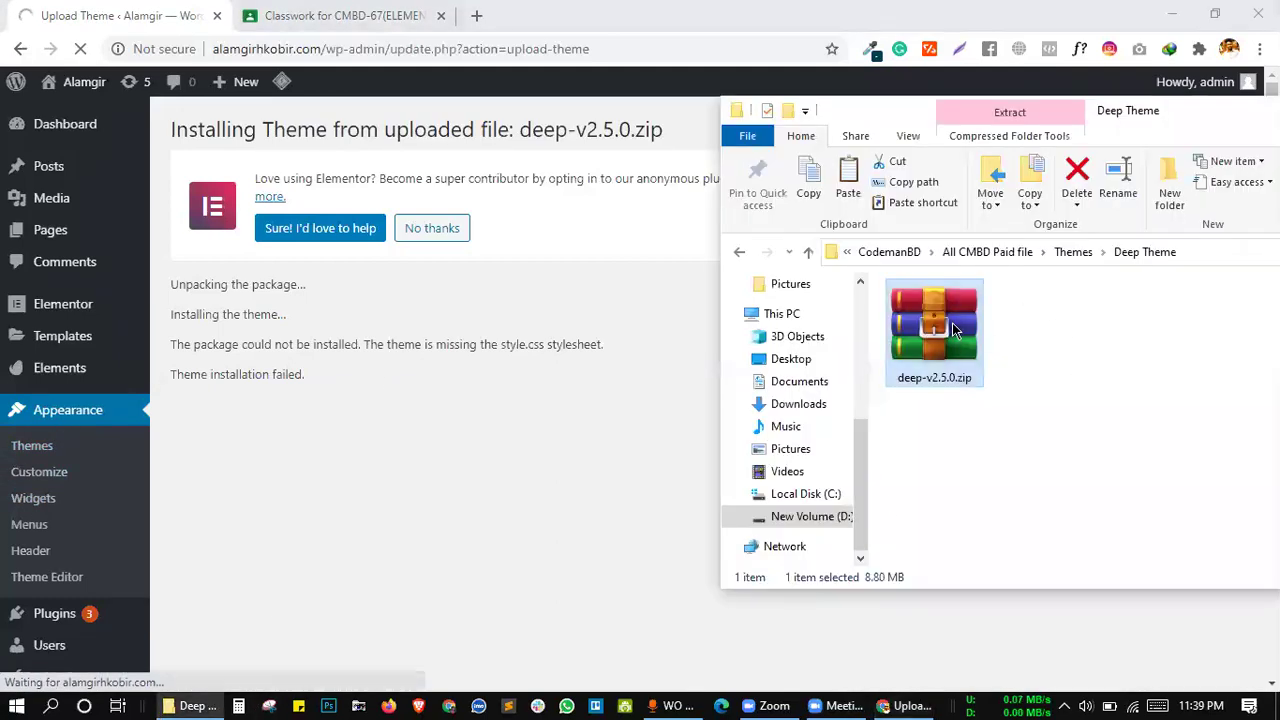
drag(1083, 126, 777, 126)
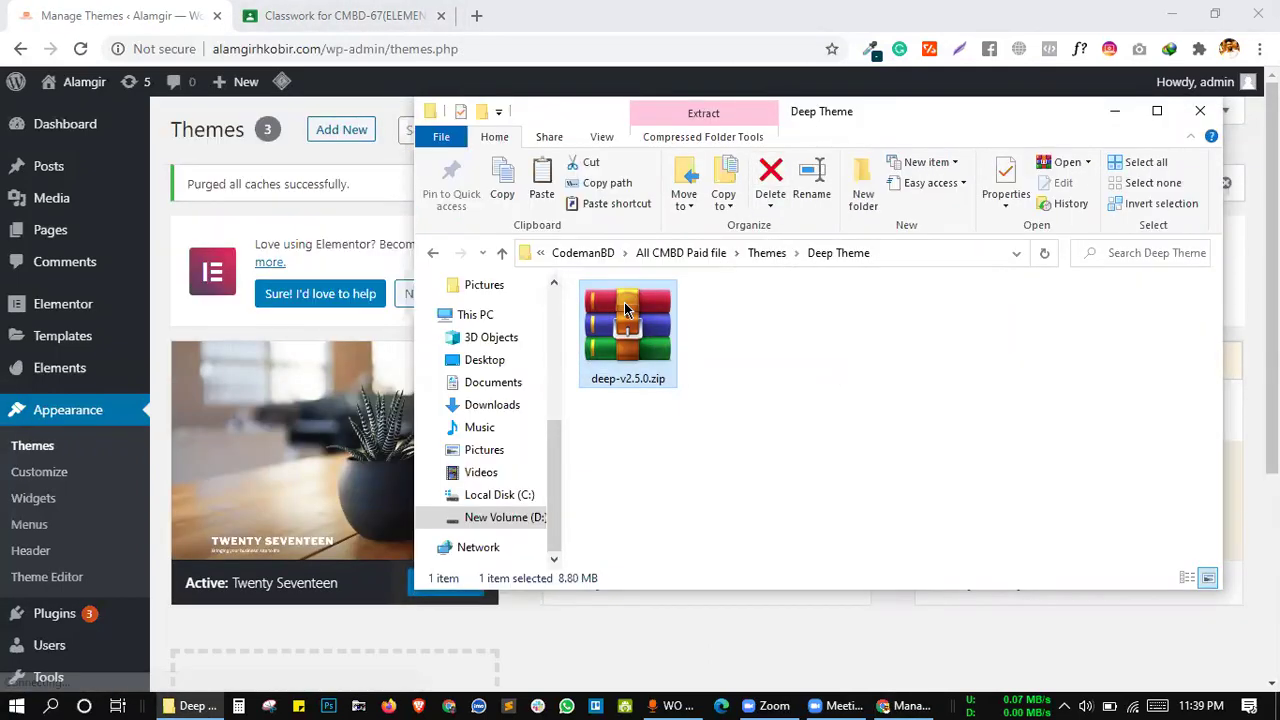
double_click(625, 310)
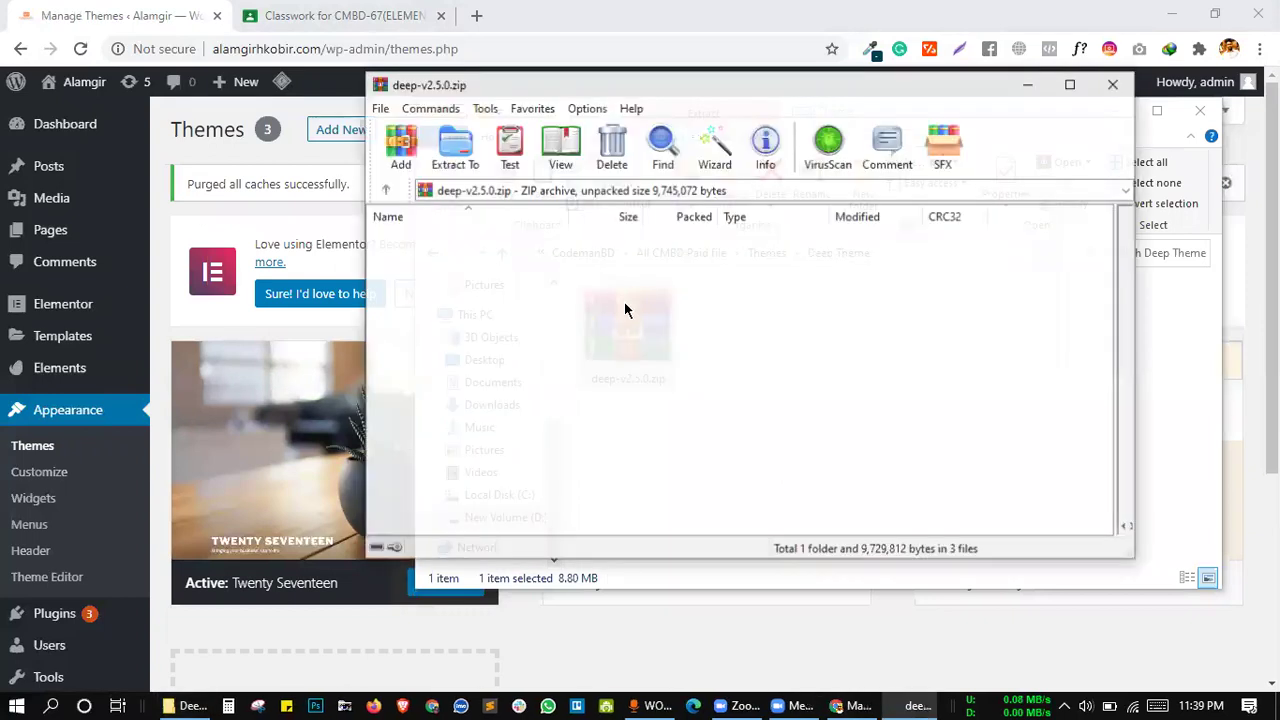
click(409, 276)
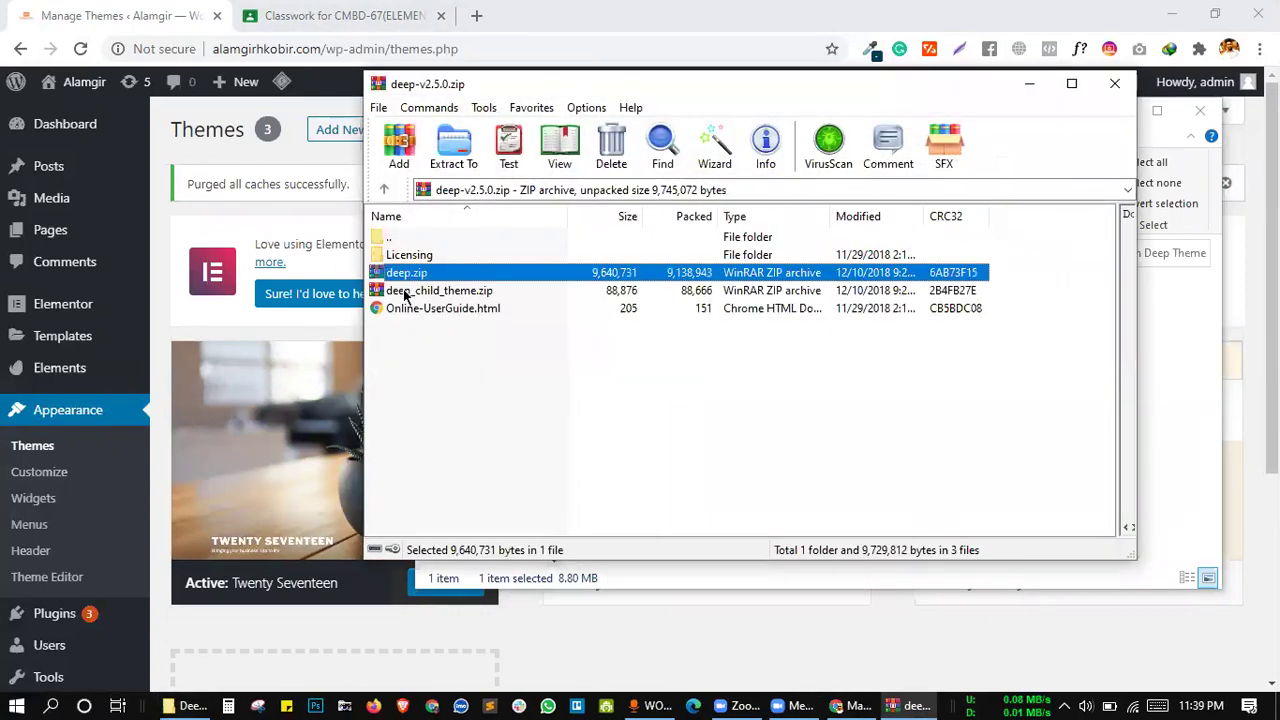
click(405, 293)
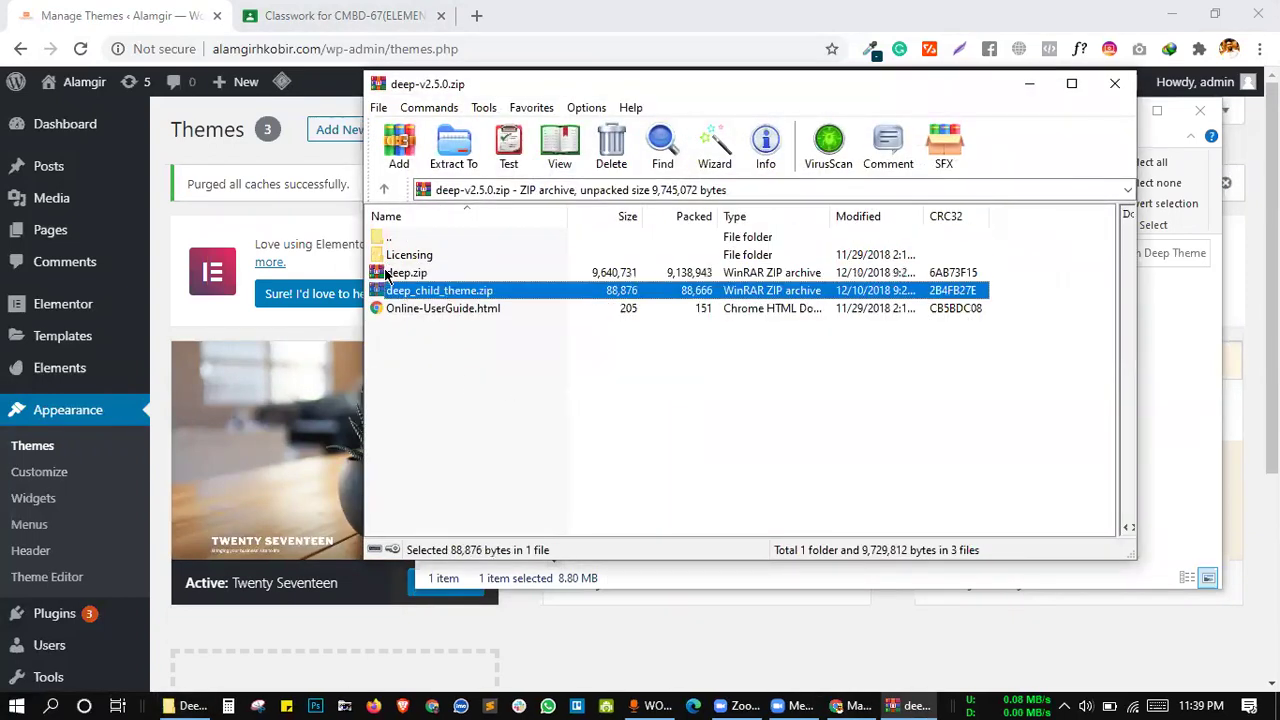
click(388, 276)
click(395, 293)
click(393, 277)
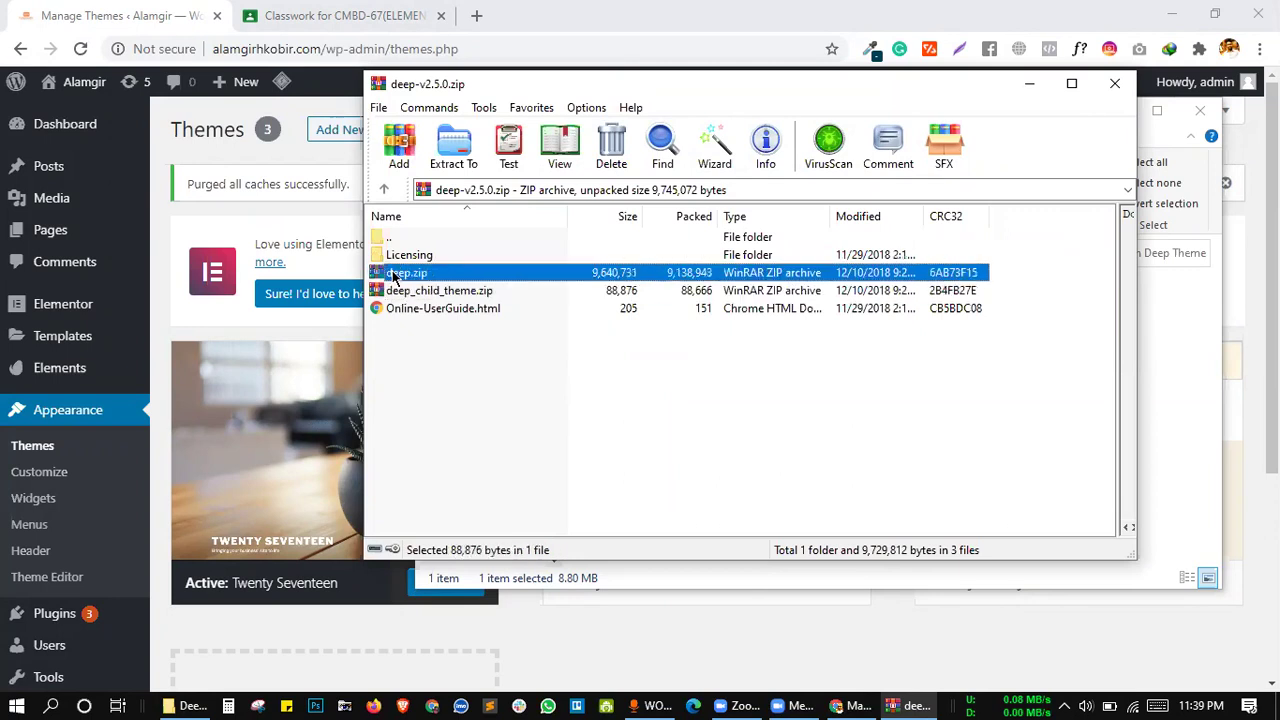
click(1110, 84)
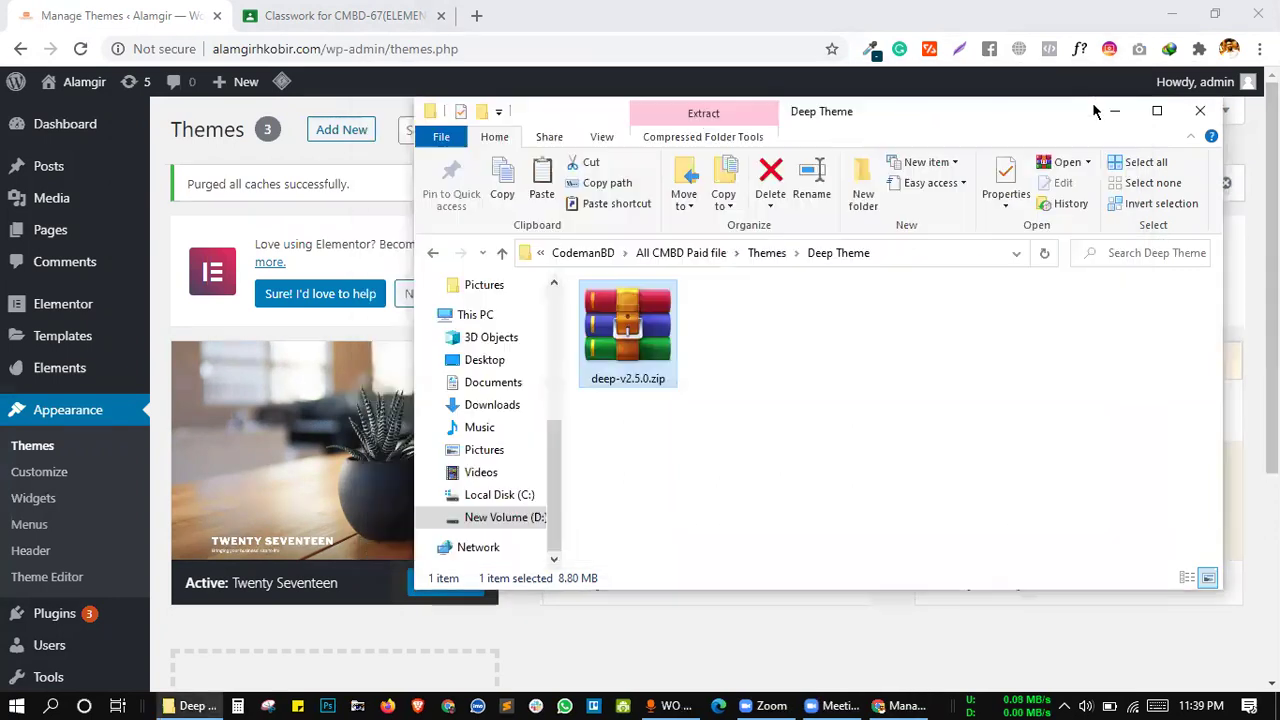
Extract deep-v2.5.0.zip here, producing Licensing, deep.zip, deep_child_theme.zip and Online-UserGuide.html.
right_click(638, 358)
click(720, 349)
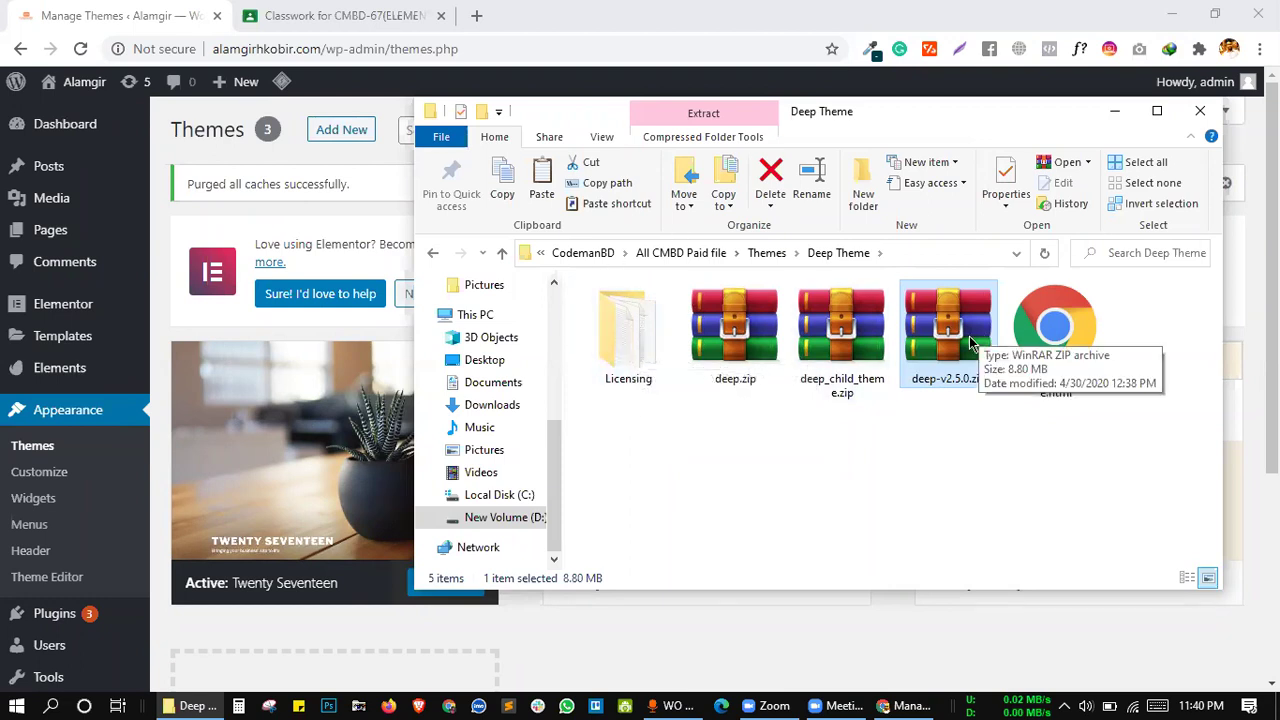
click(750, 338)
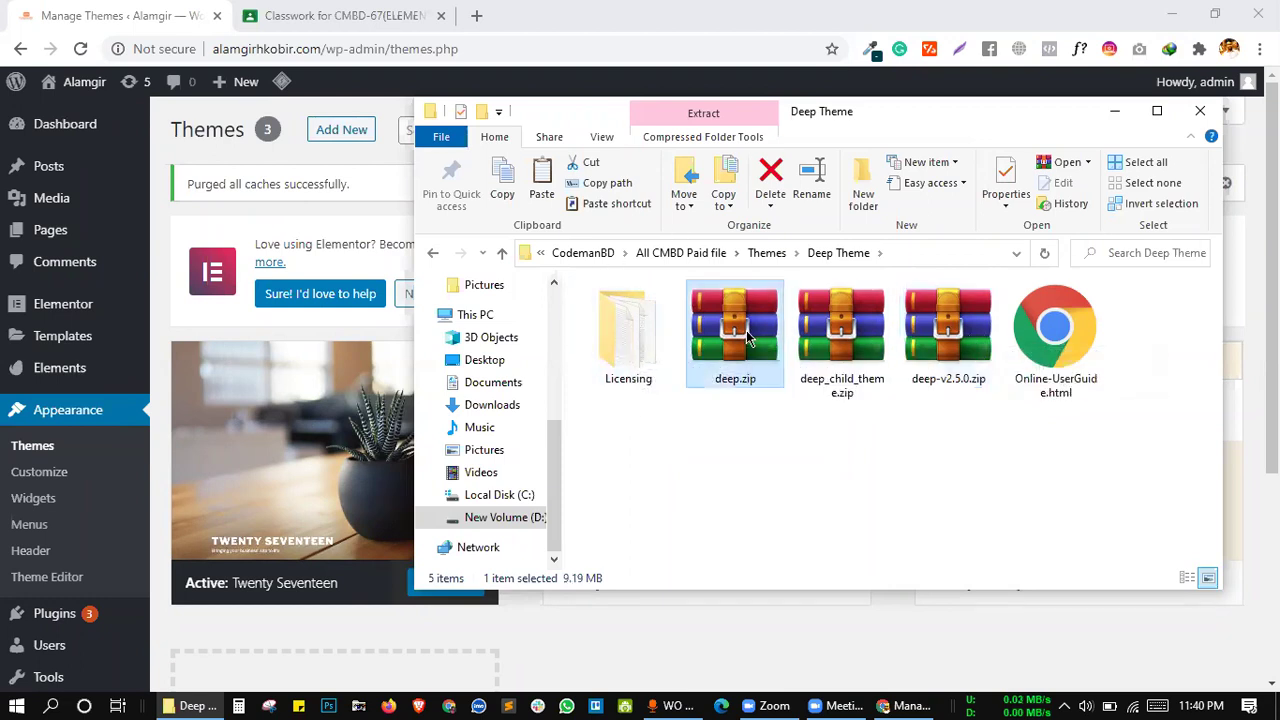
click(740, 456)
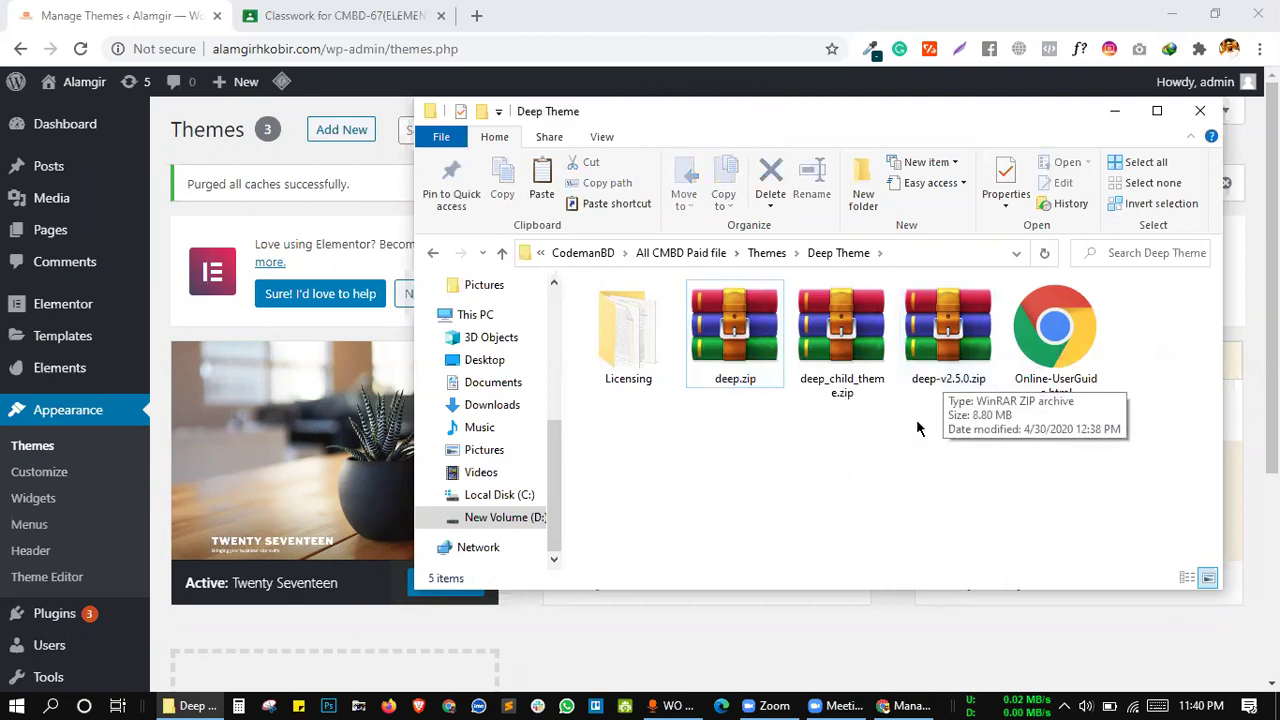
click(727, 382)
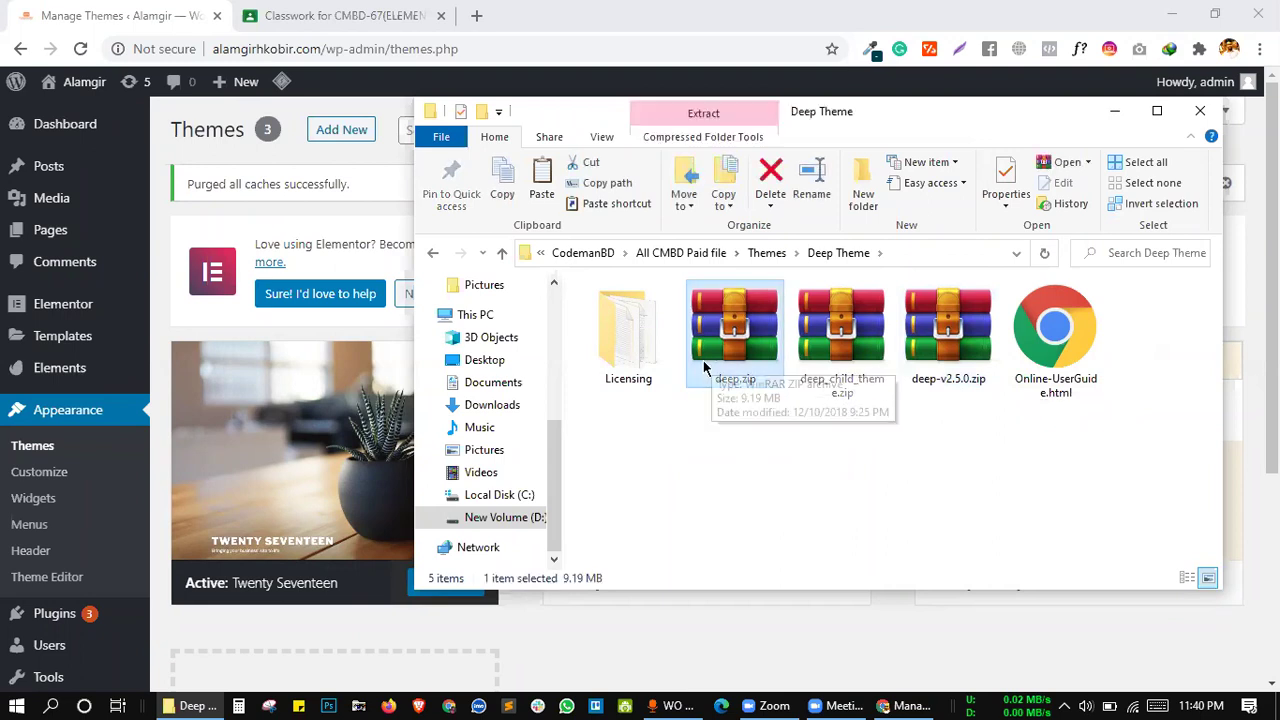
click(986, 410)
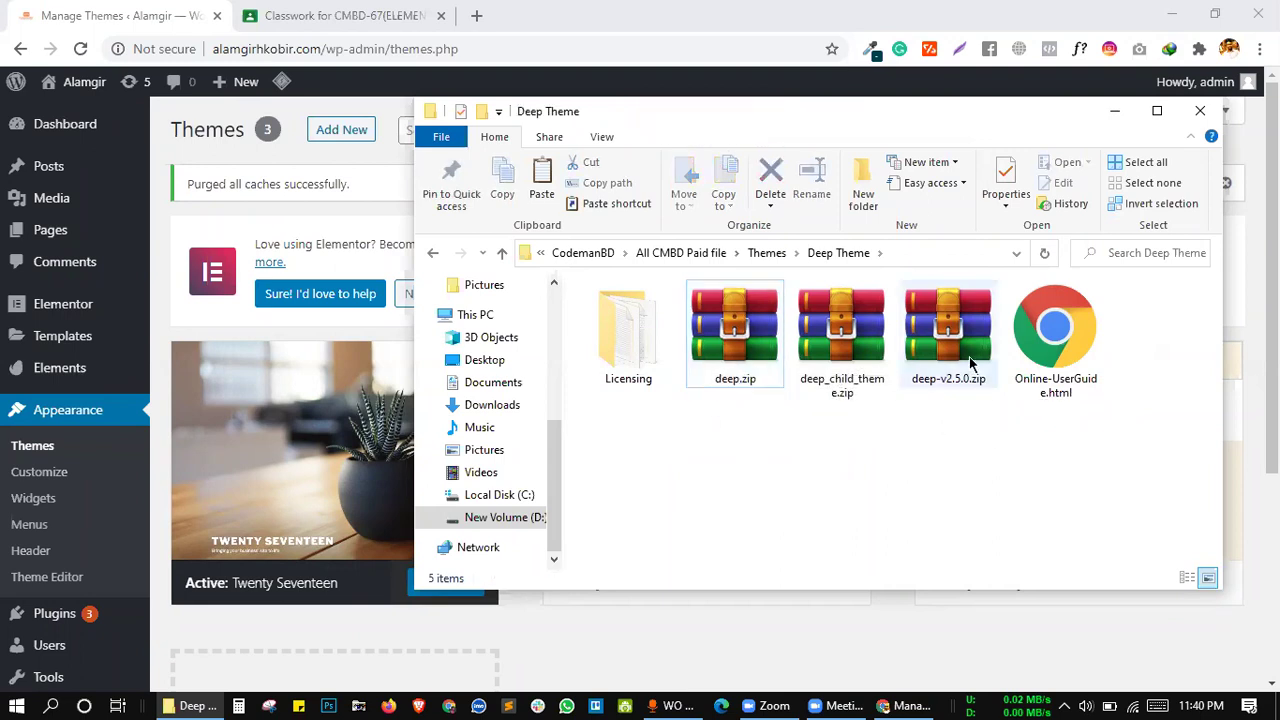
click(972, 365)
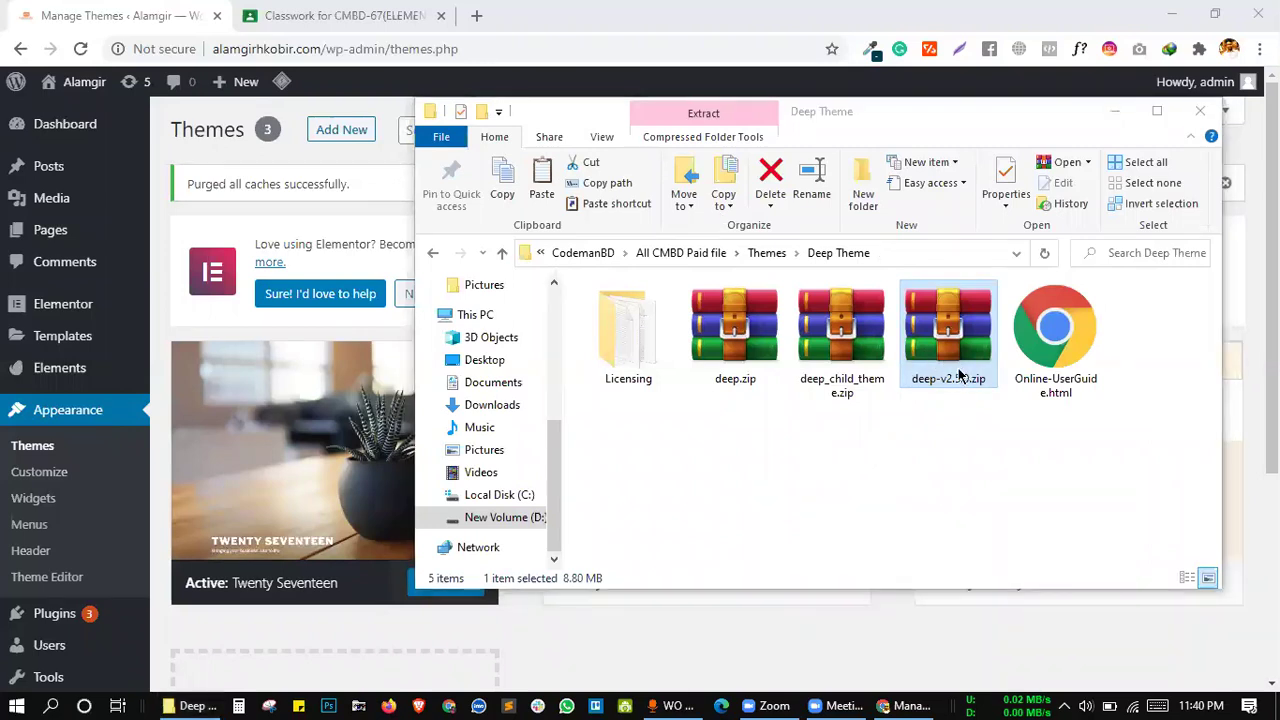
click(740, 355)
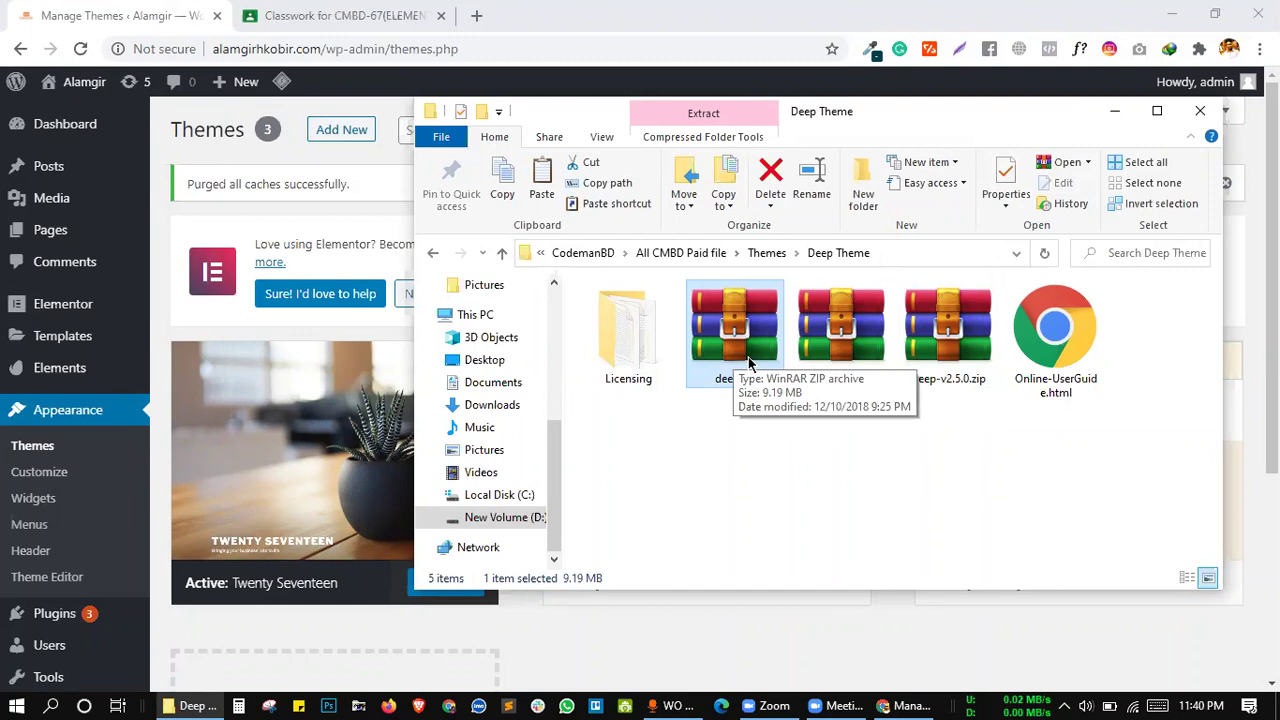
click(839, 364)
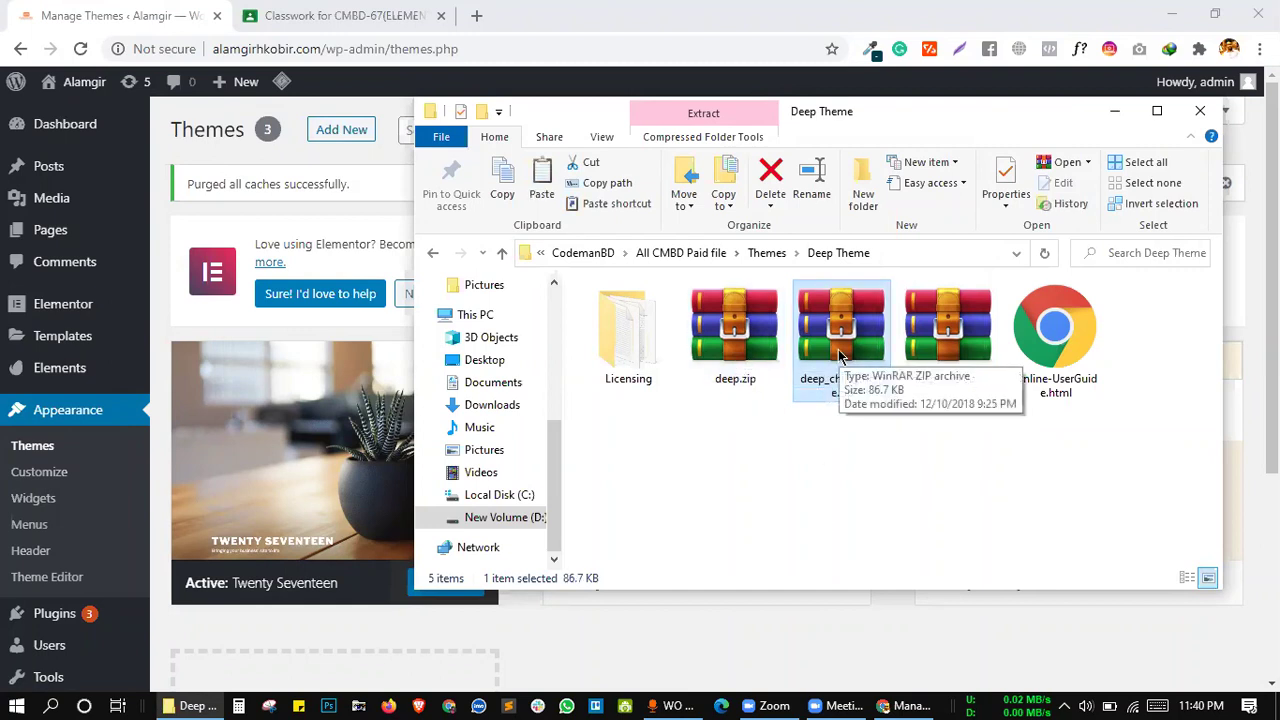
click(1040, 352)
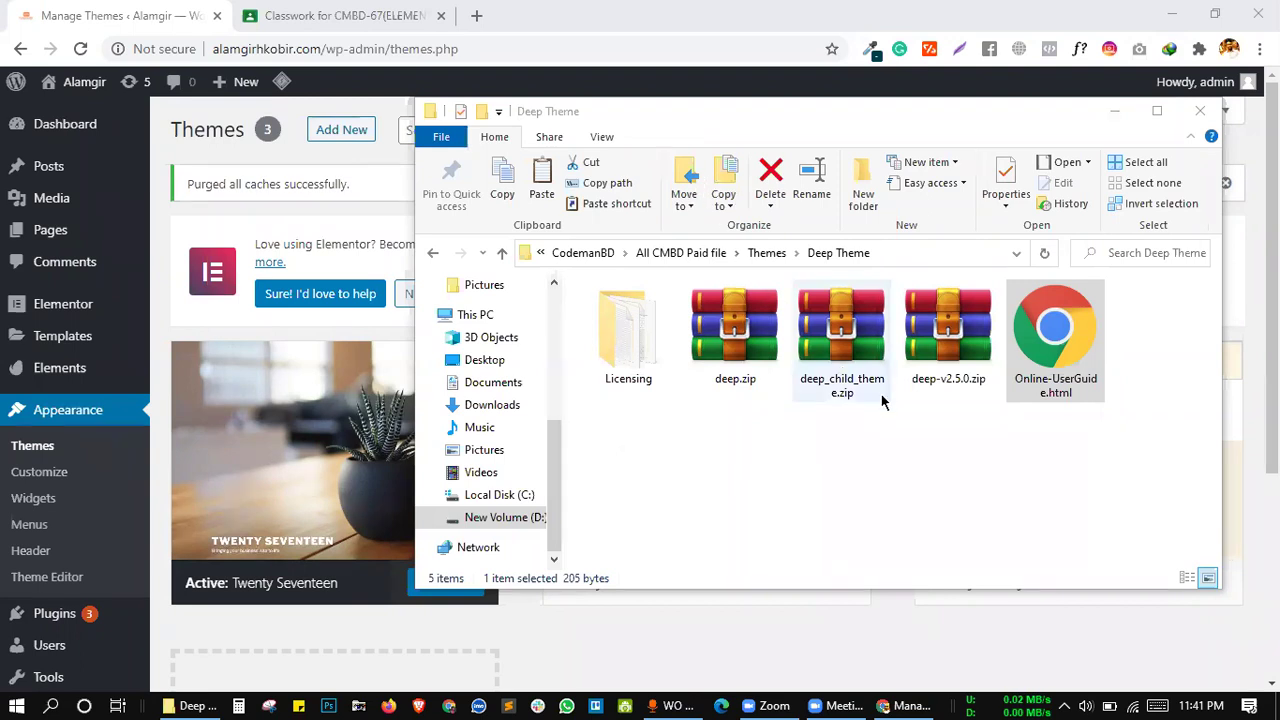
drag(882, 460, 592, 280)
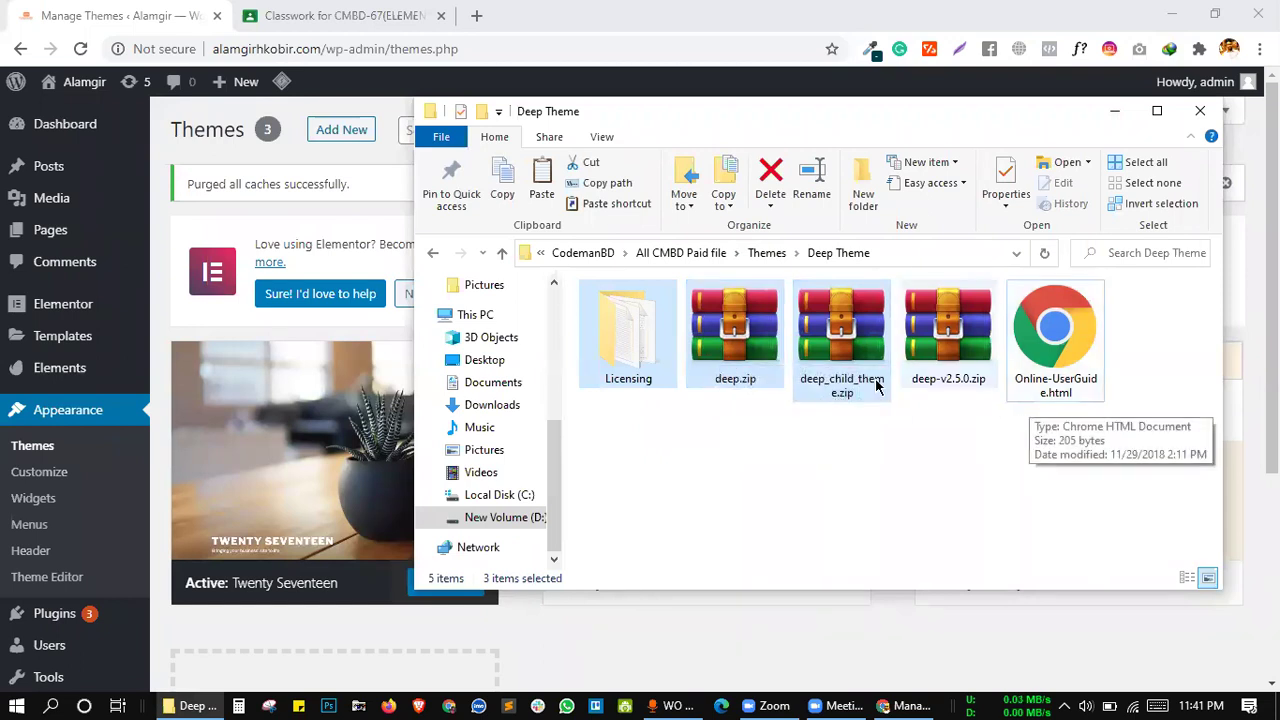
Pack the three selected items into a ZIP archive named Deep Theme.zip.
right_click(760, 344)
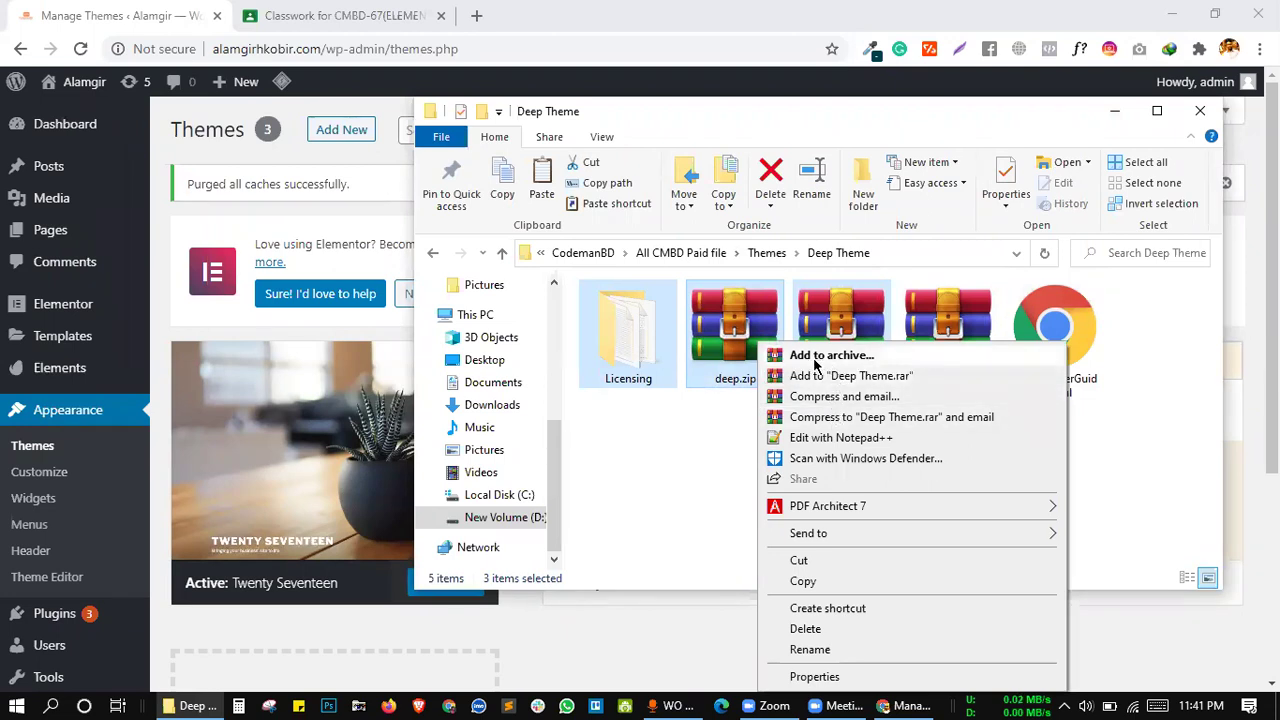
click(815, 358)
click(571, 333)
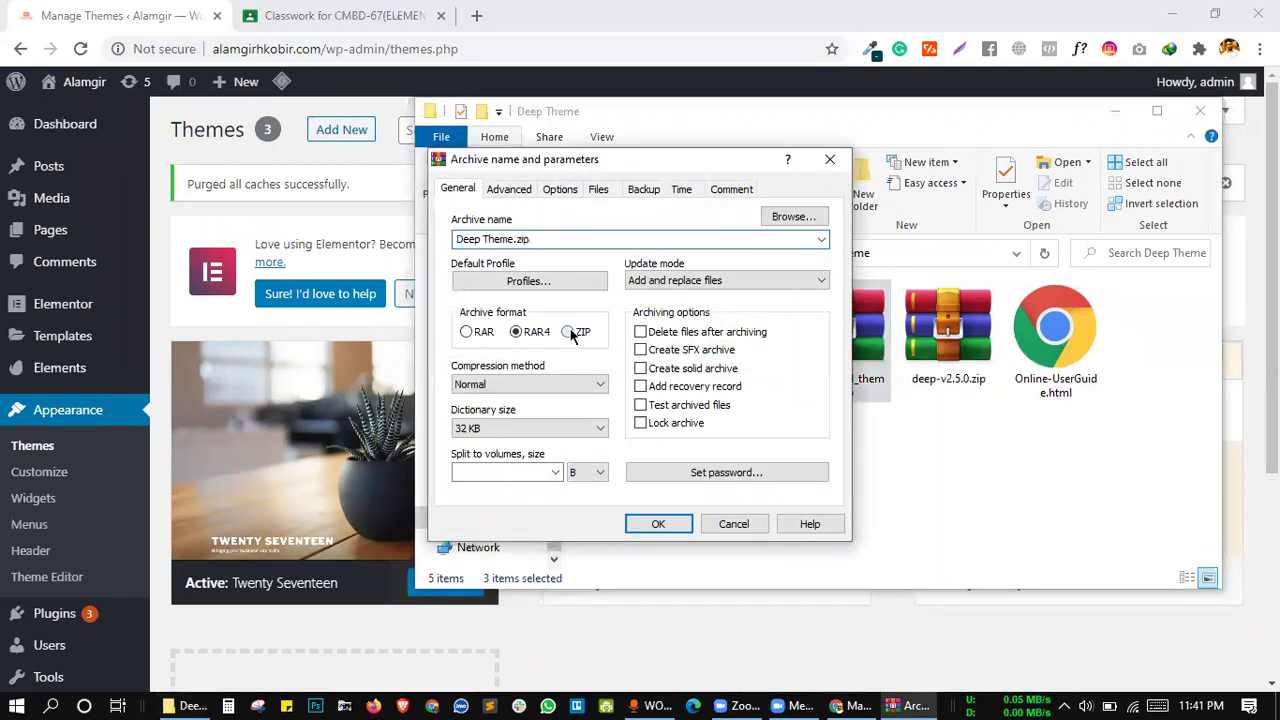
click(655, 524)
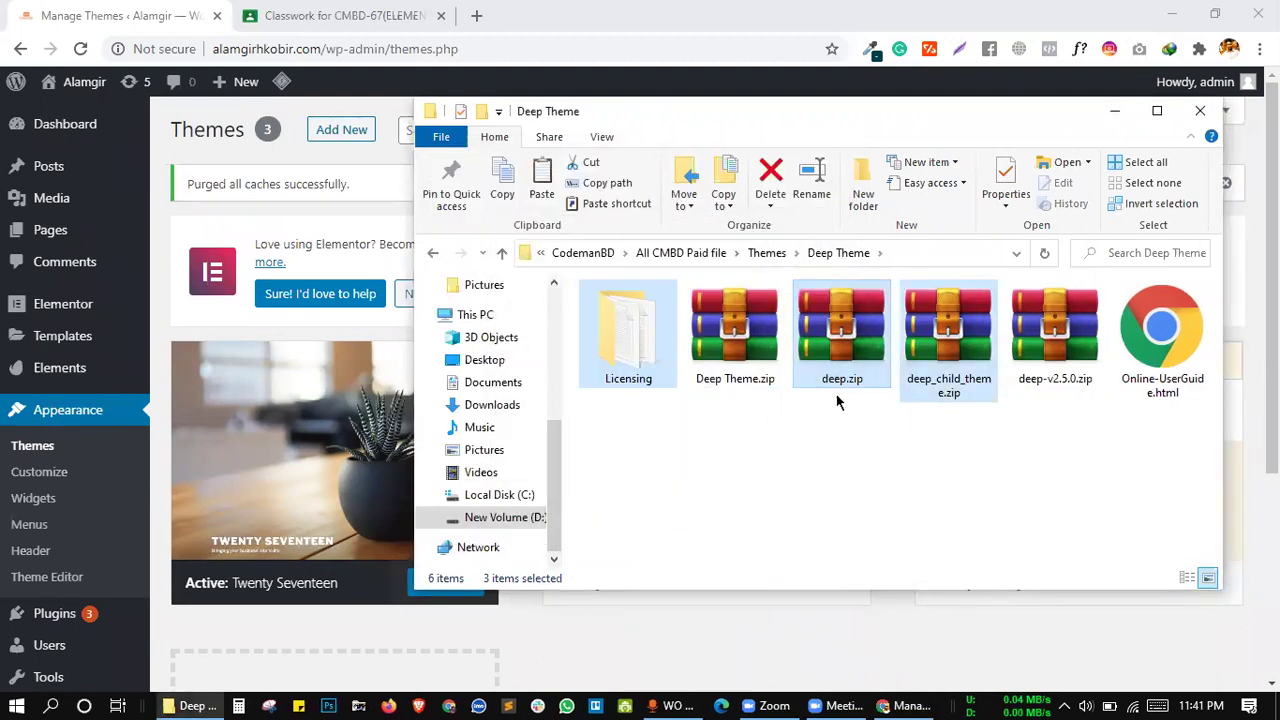
Delete the new Deep Theme.zip, keeping deep.zip and the other extracted items.
click(750, 366)
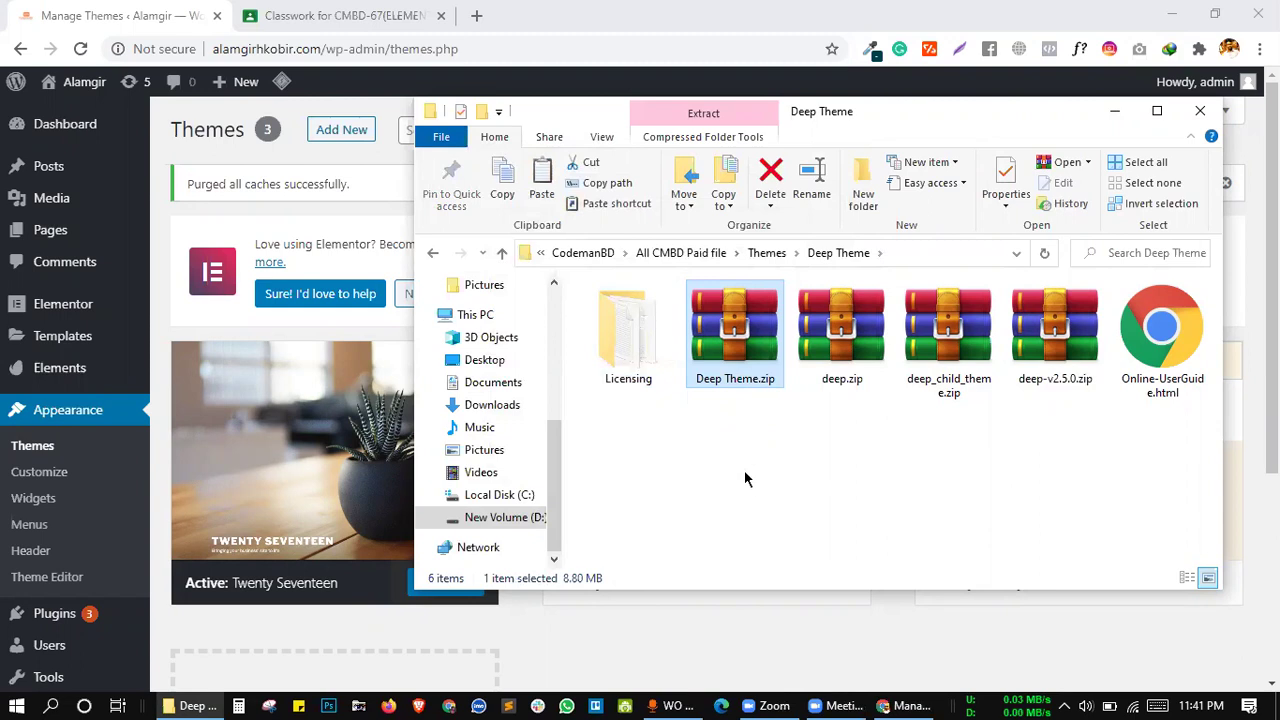
click(857, 368)
click(747, 337)
key(Delete)
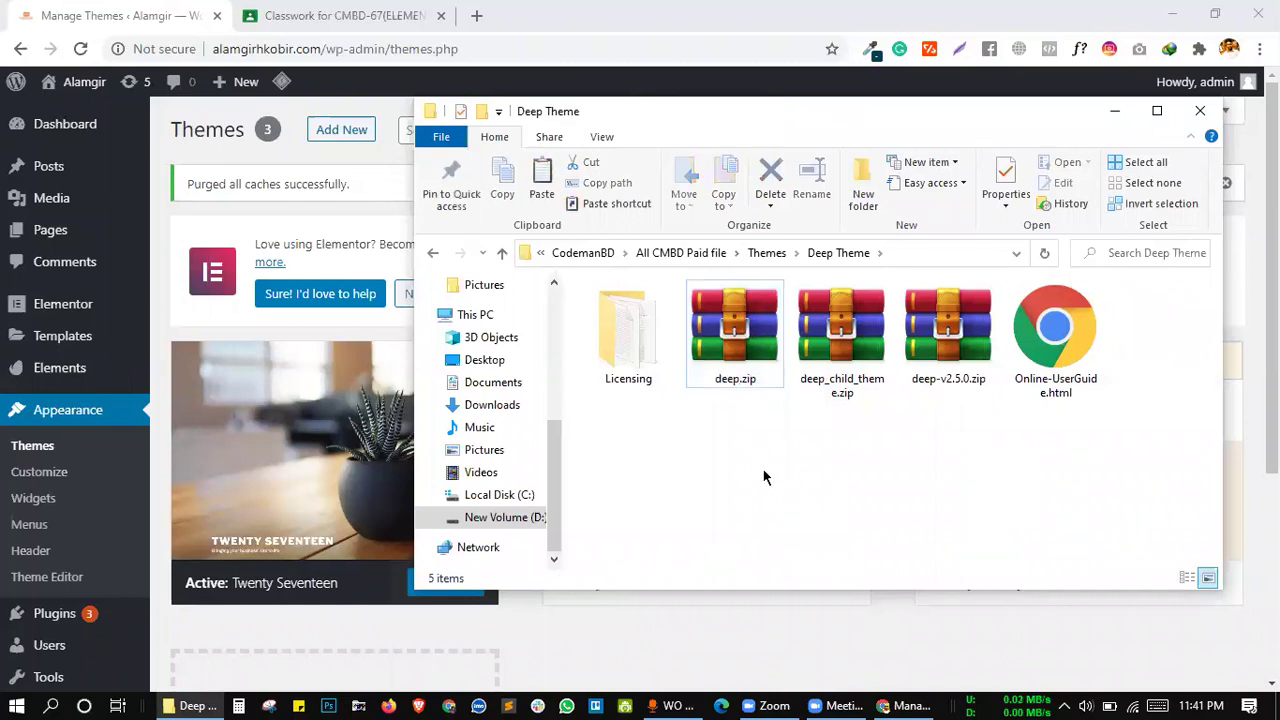
key(ctrl+z)
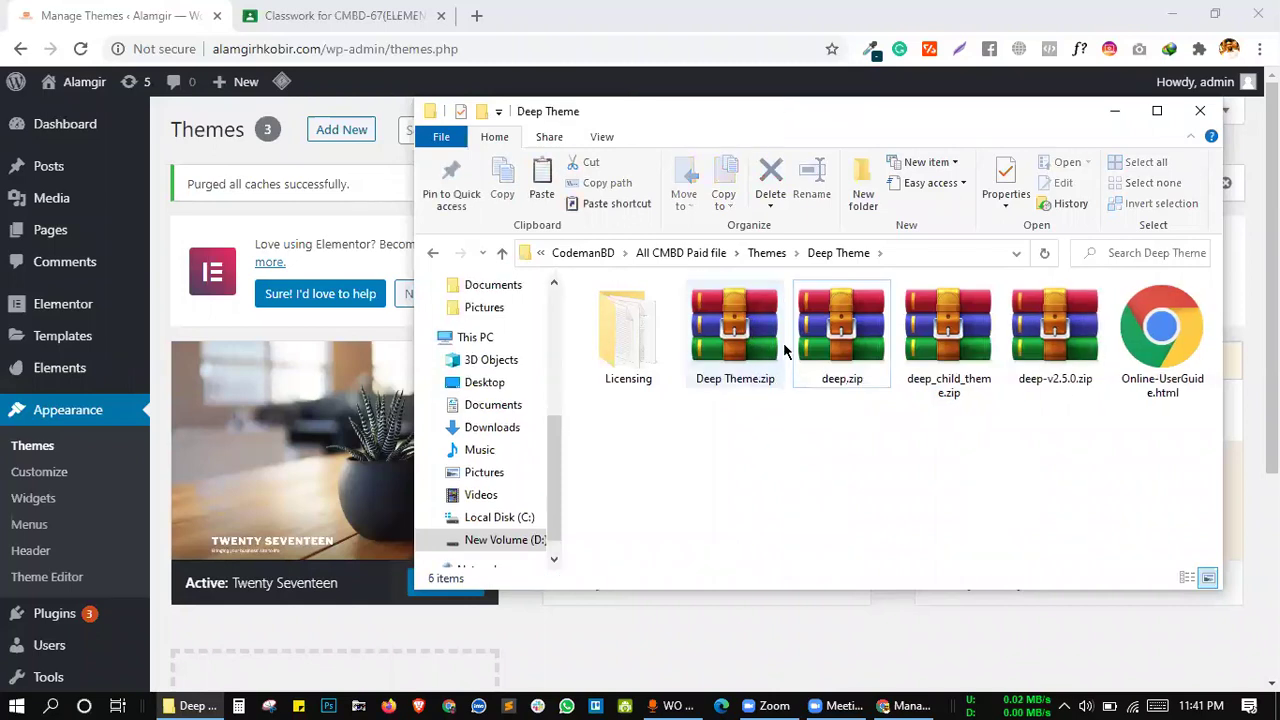
click(741, 340)
key(Delete)
click(759, 513)
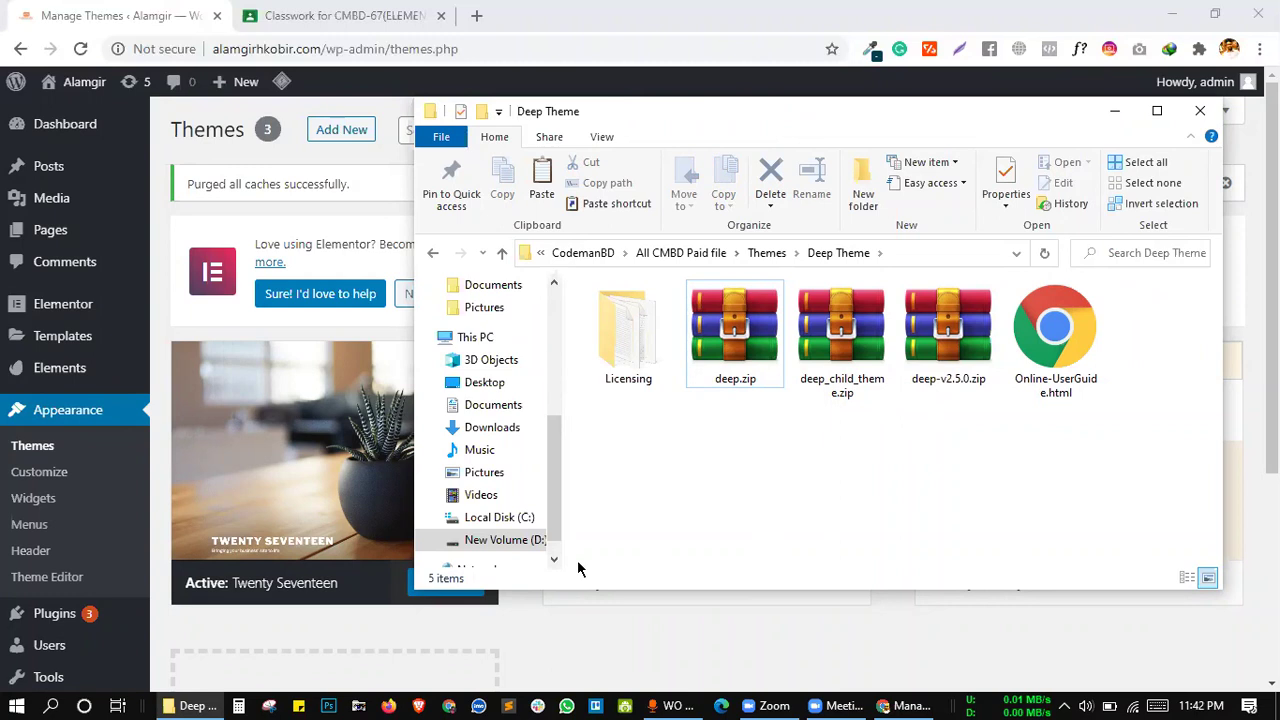
right_click(746, 452)
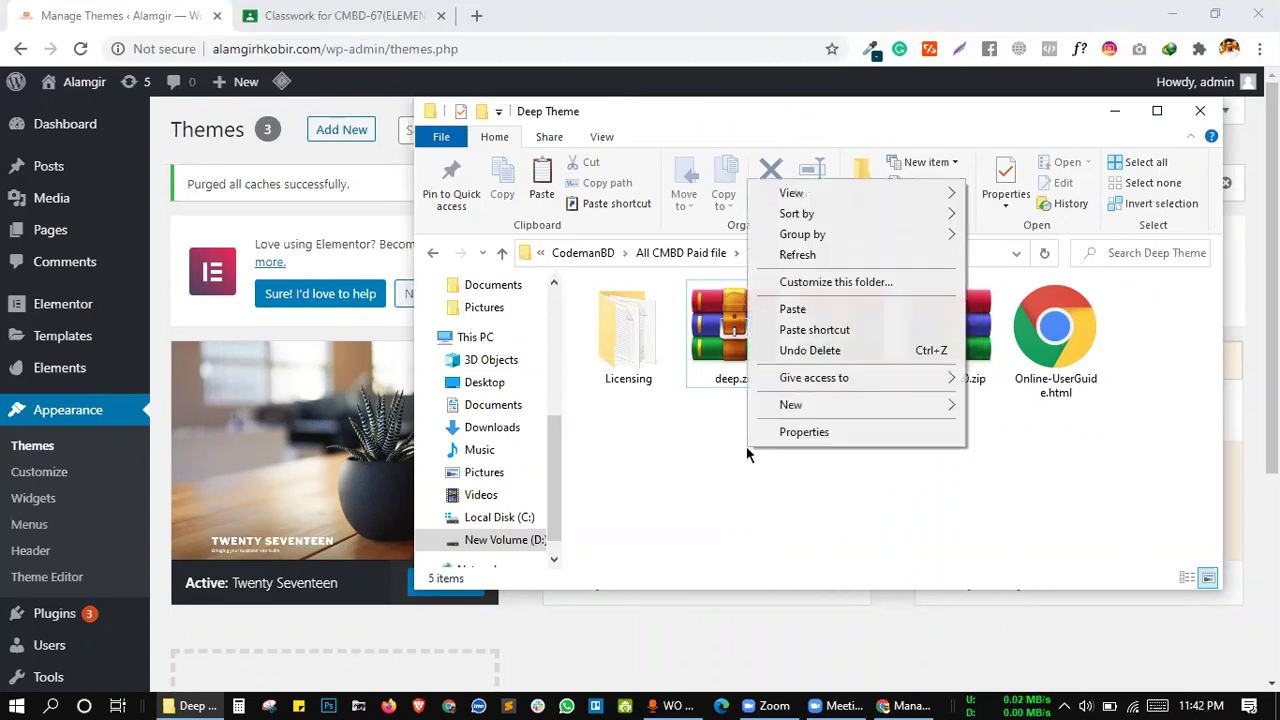
click(812, 256)
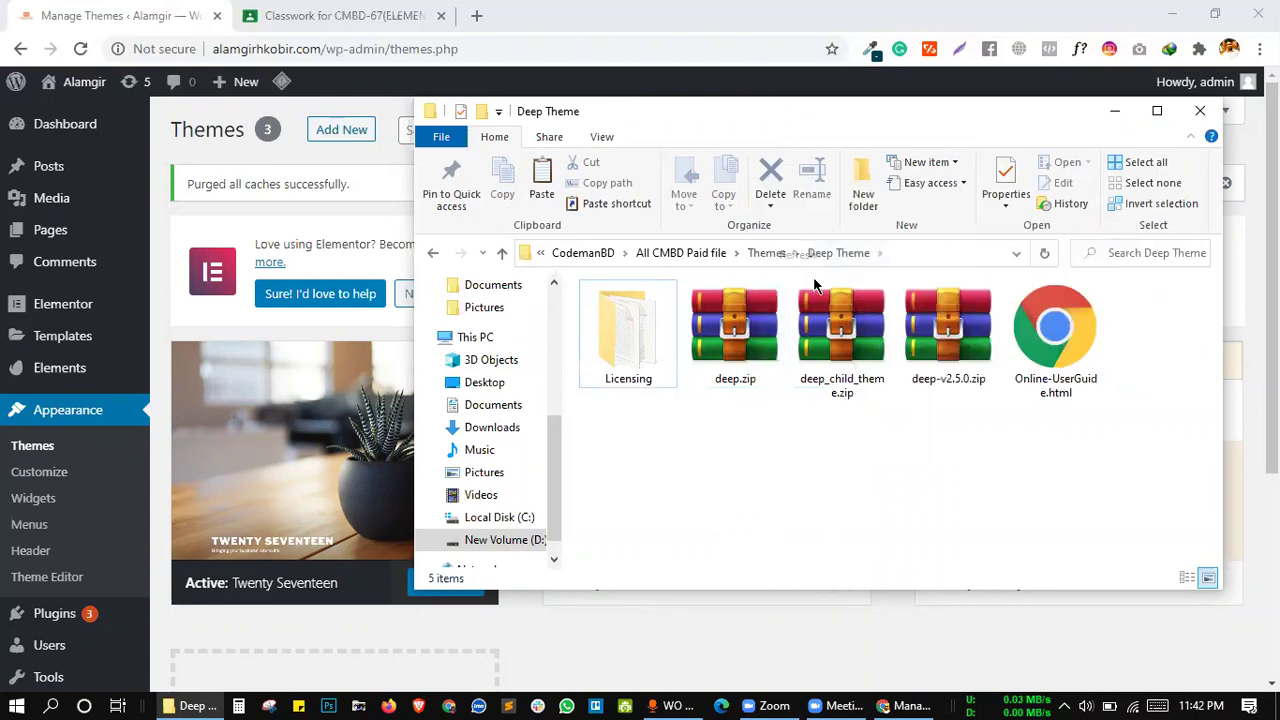
right_click(759, 444)
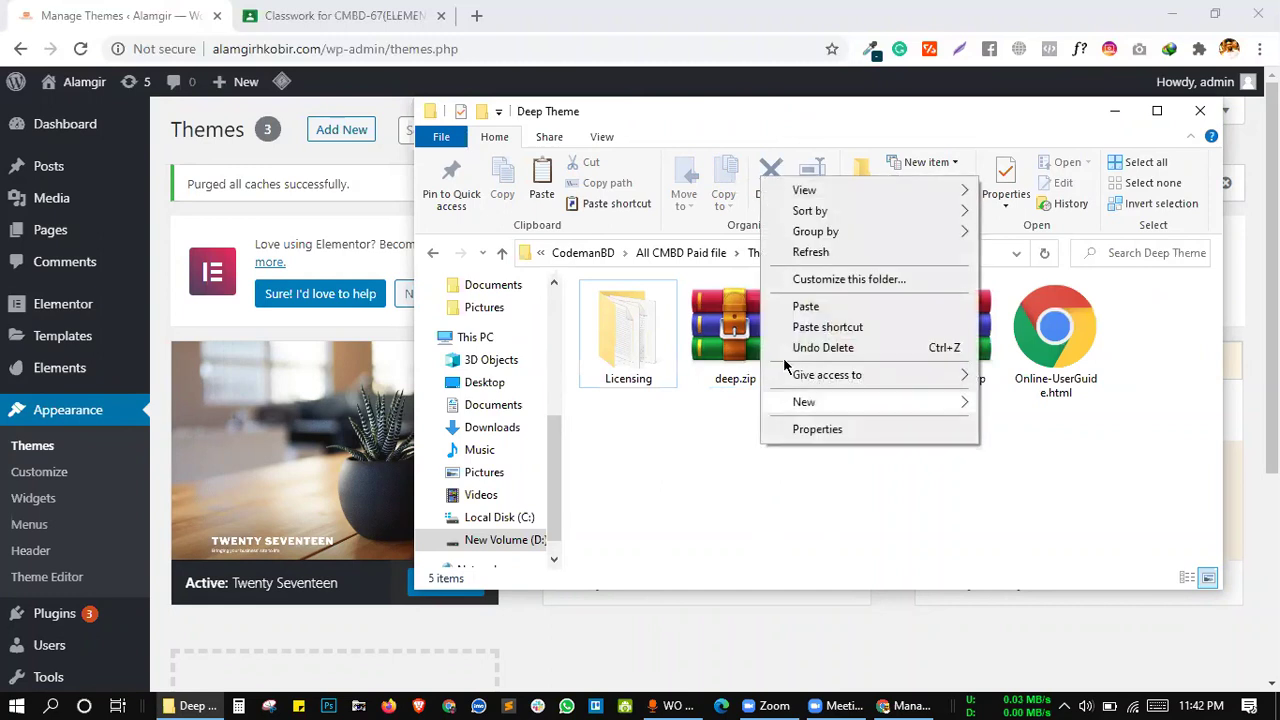
click(815, 251)
right_click(761, 480)
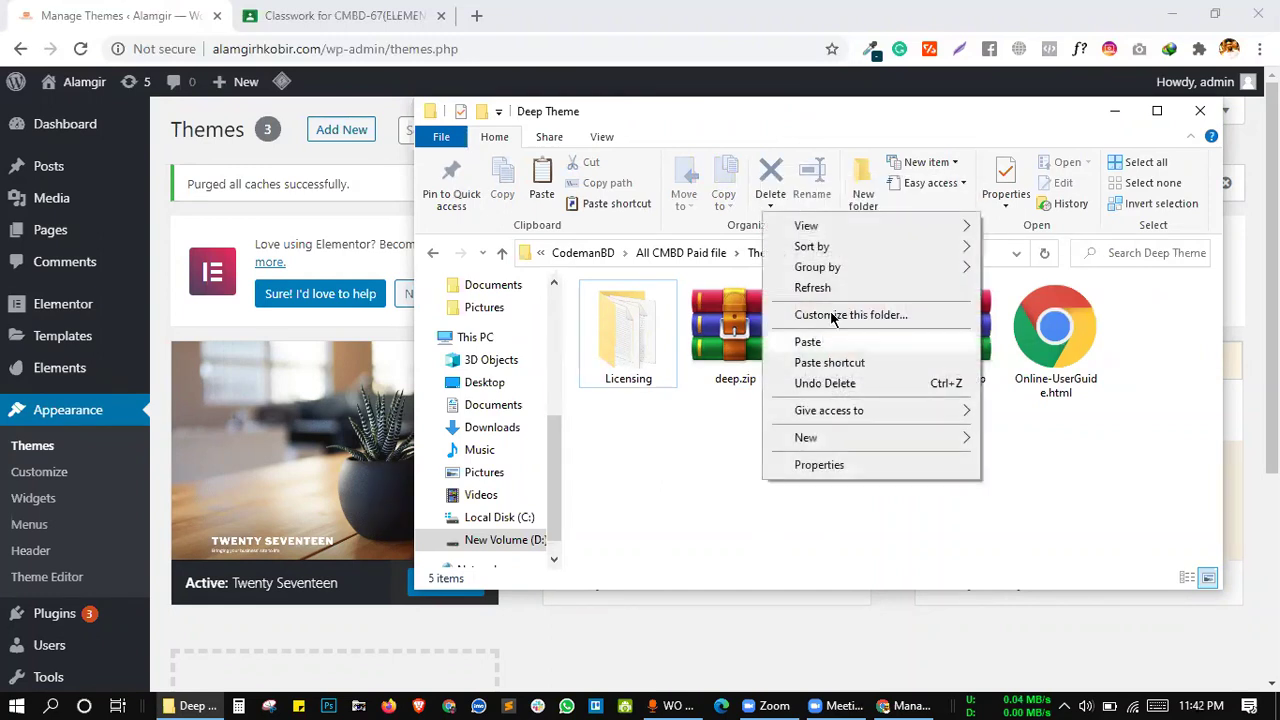
click(812, 287)
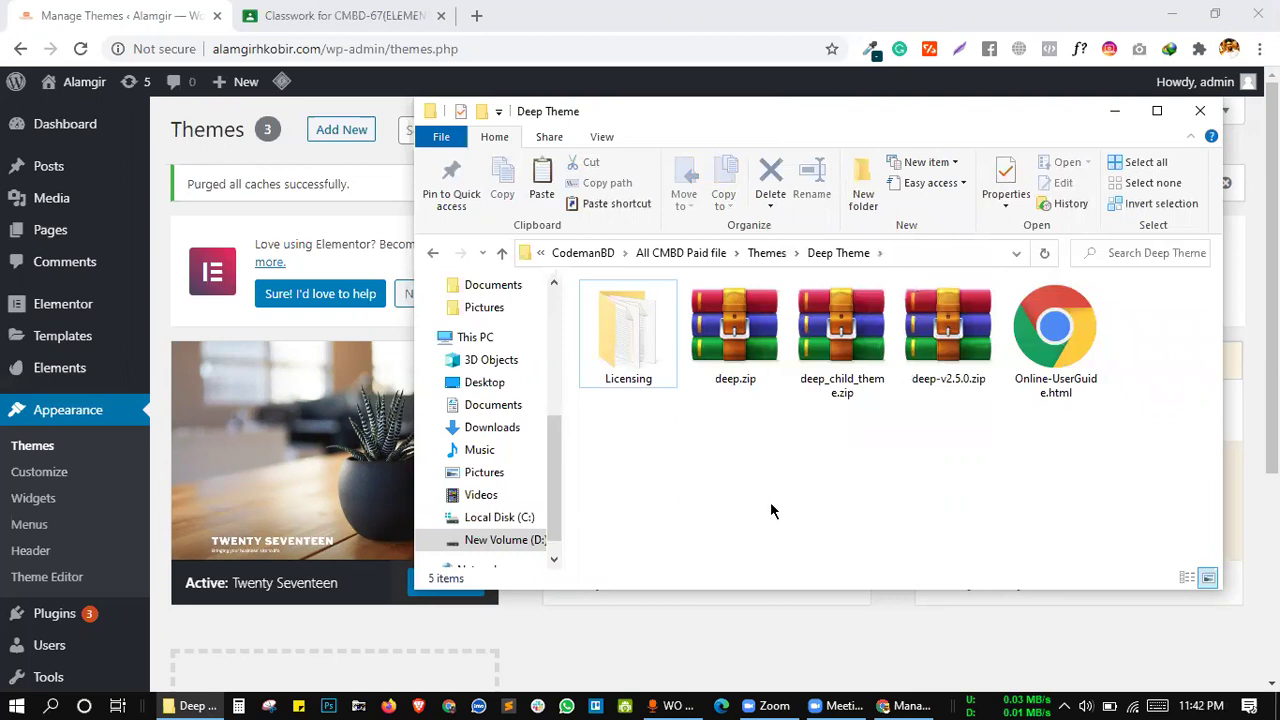
click(750, 334)
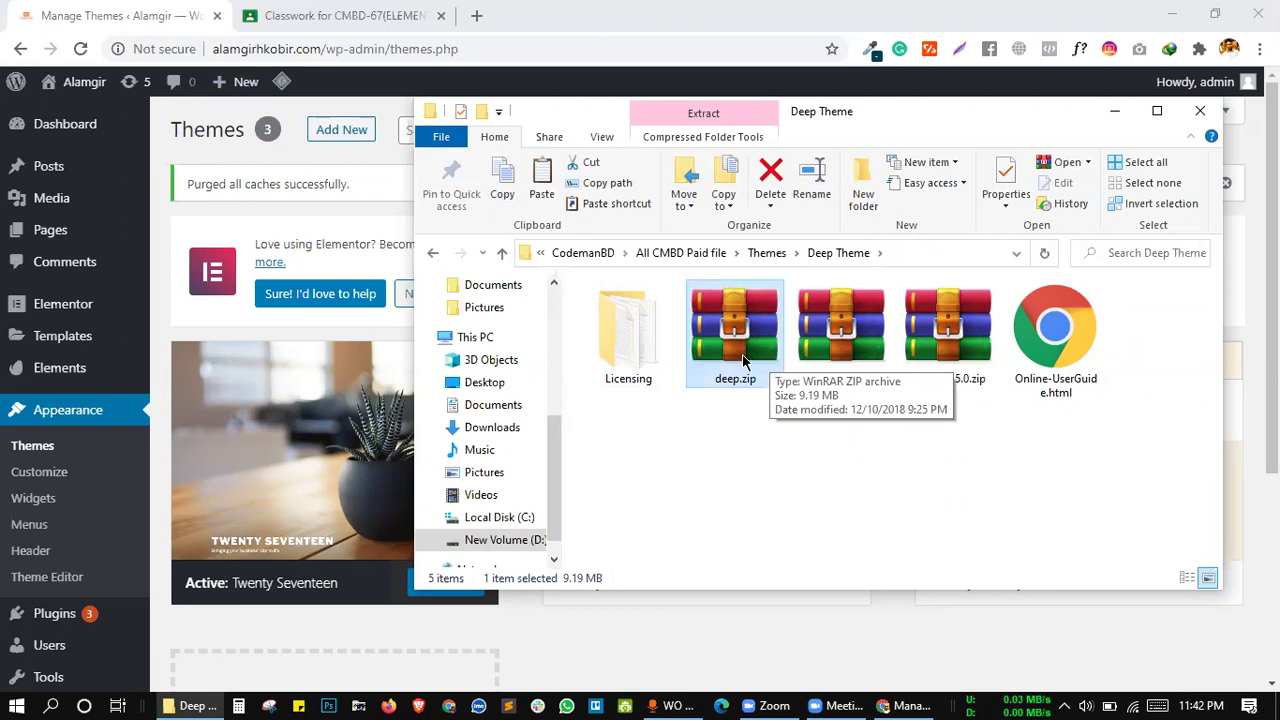
click(779, 439)
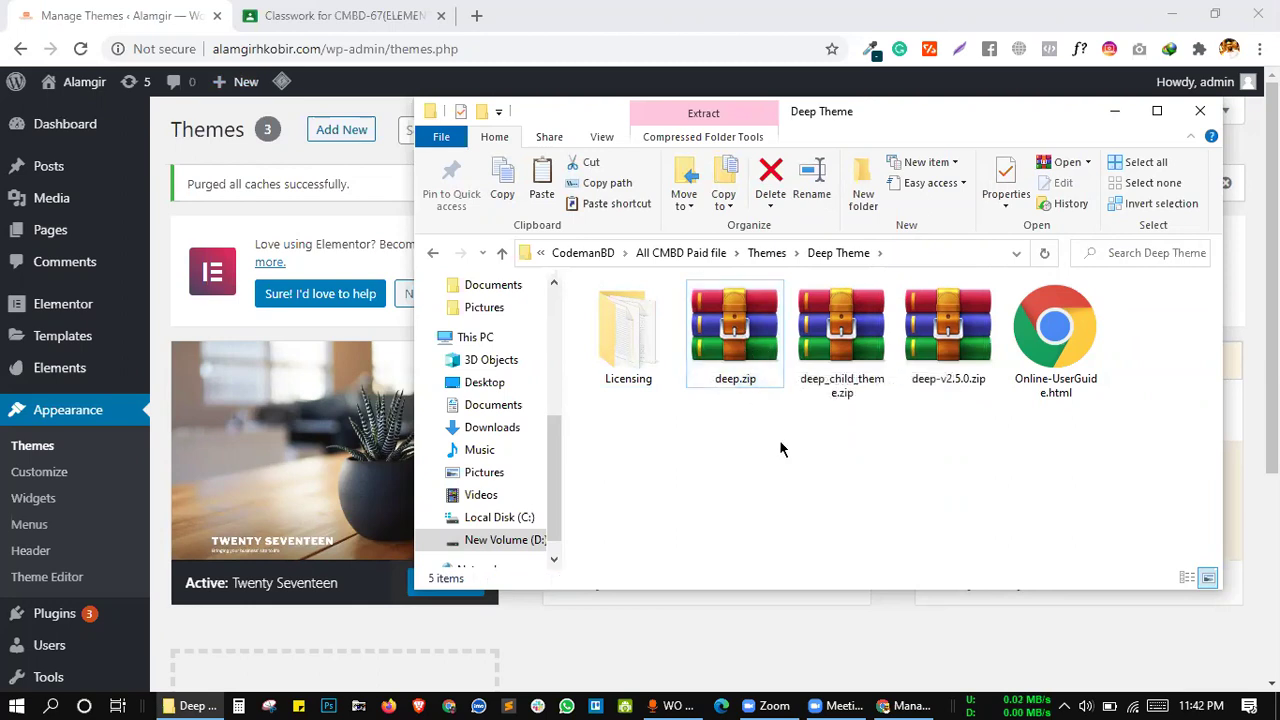
click(757, 370)
click(772, 491)
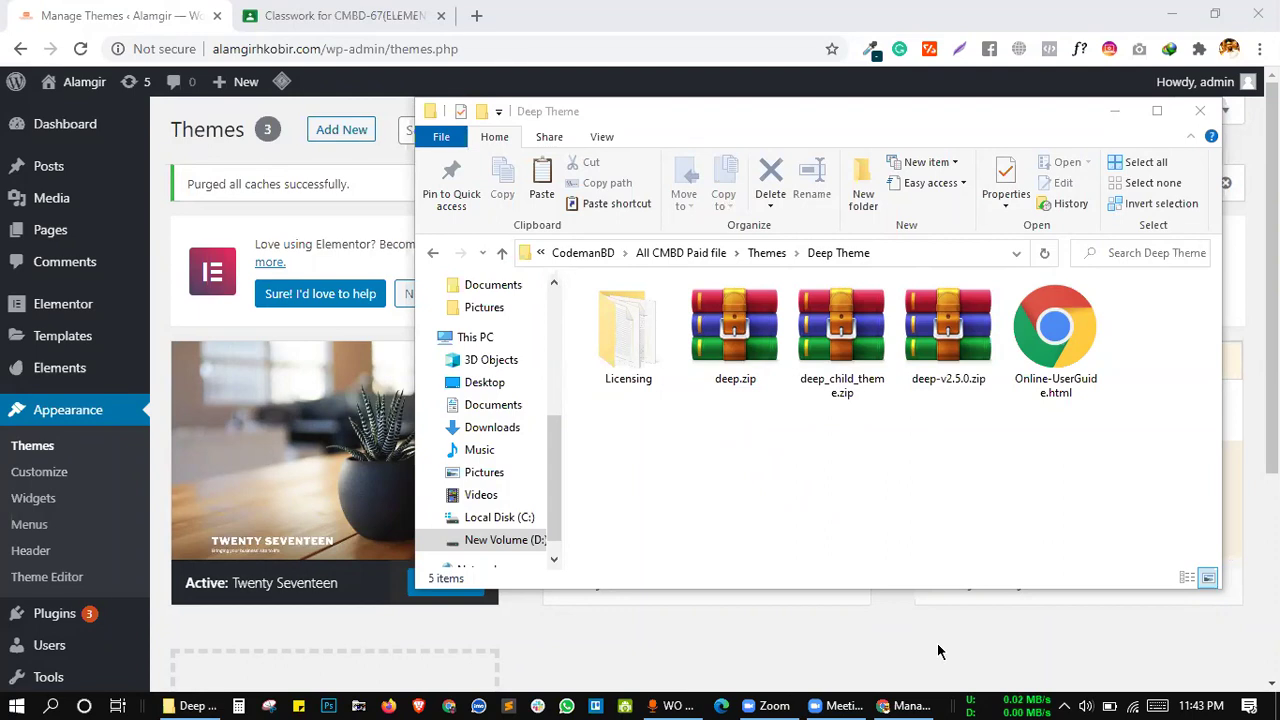
click(755, 330)
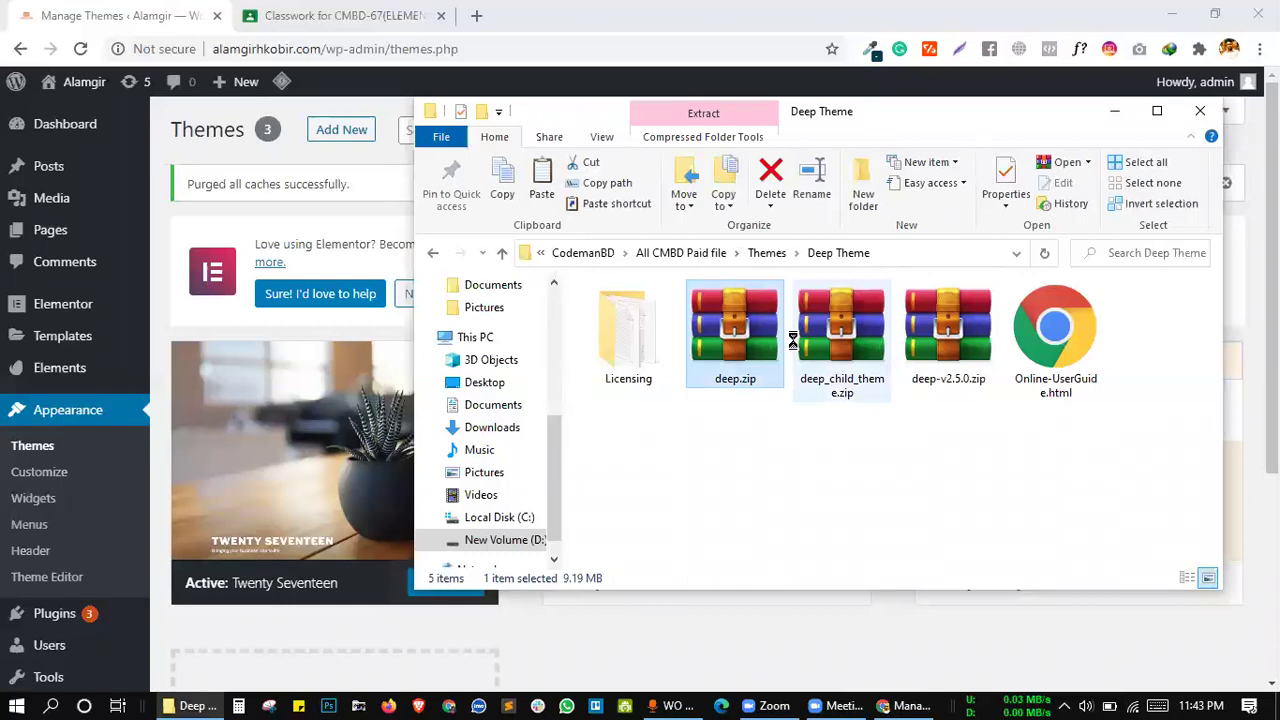
click(792, 341)
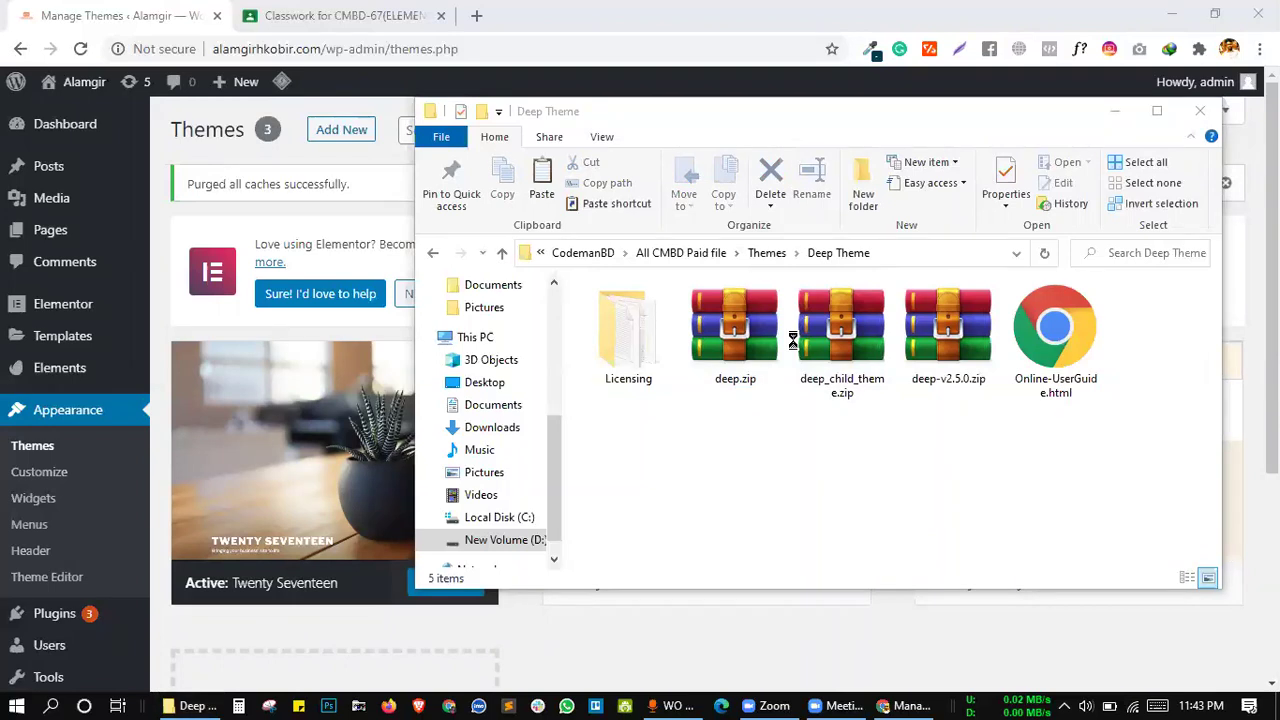
click(340, 15)
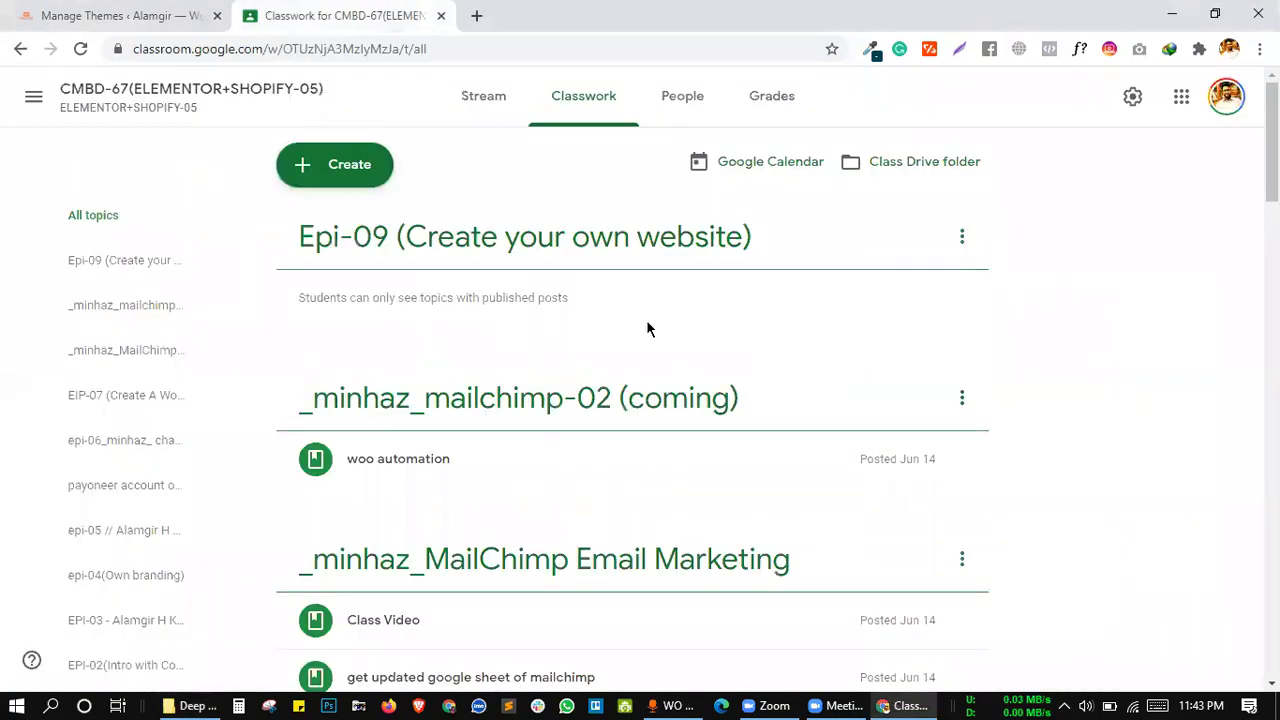
click(103, 13)
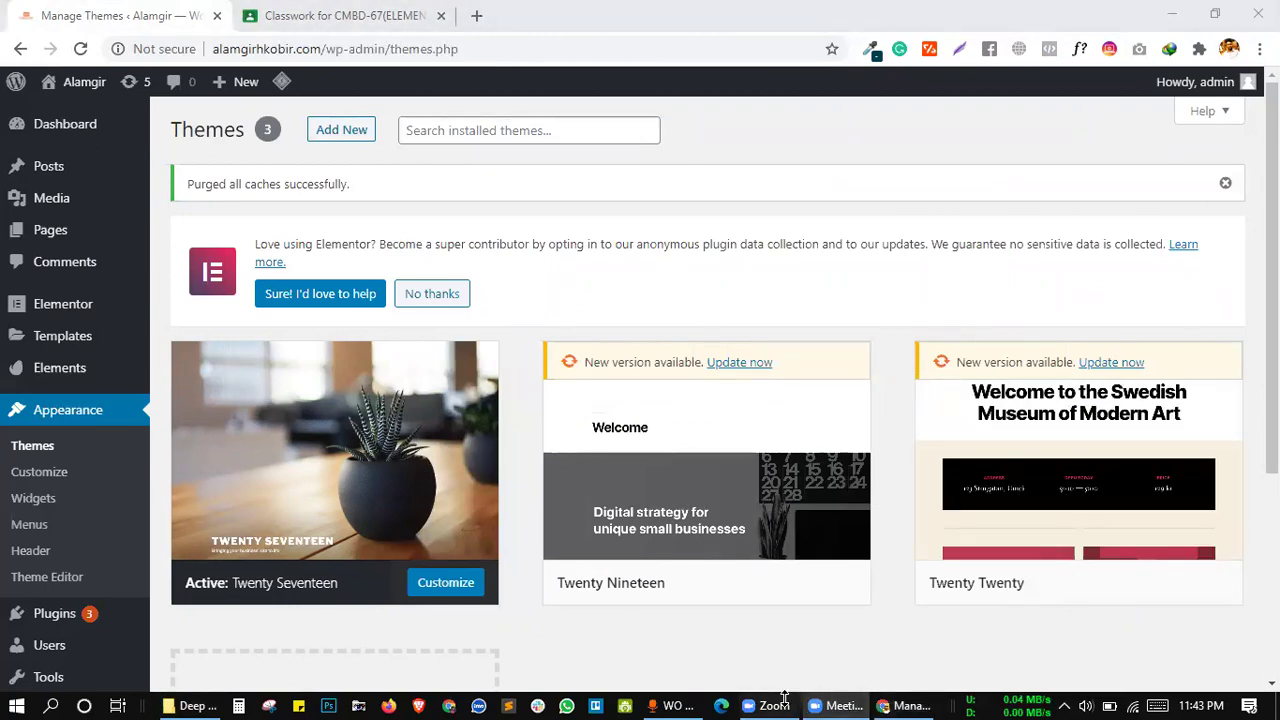
mouse_move(784, 698)
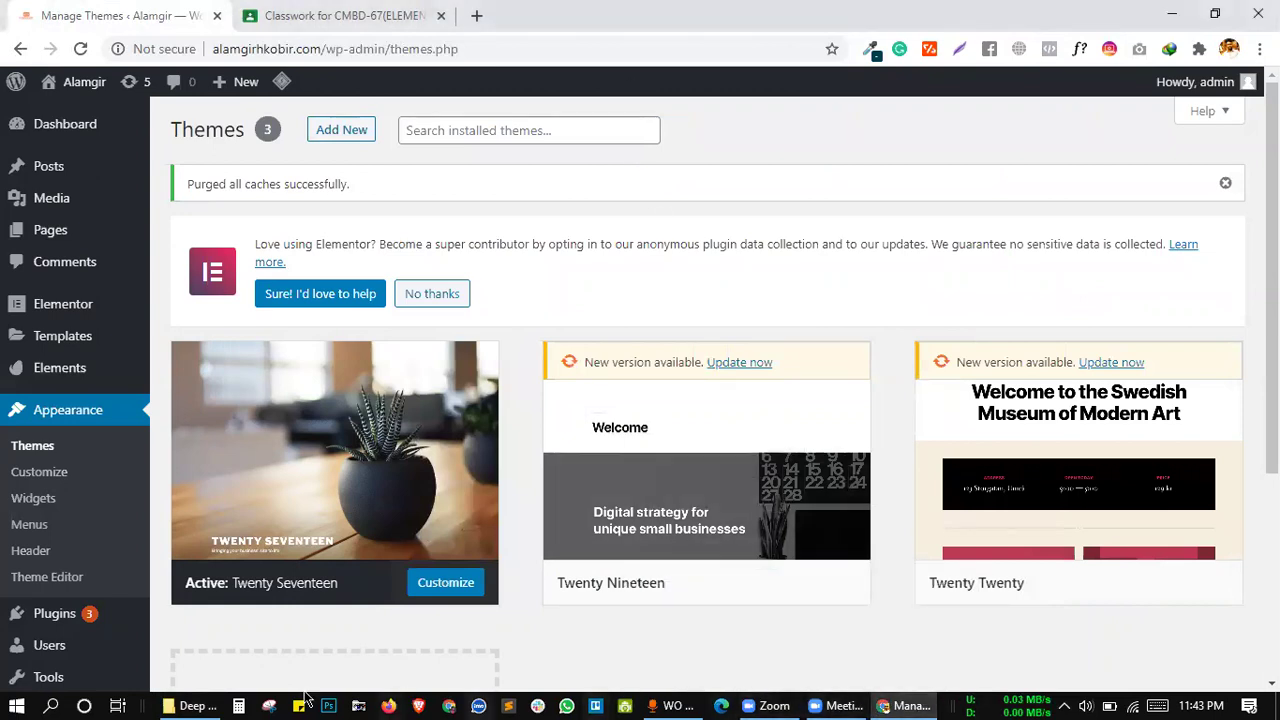
click(192, 705)
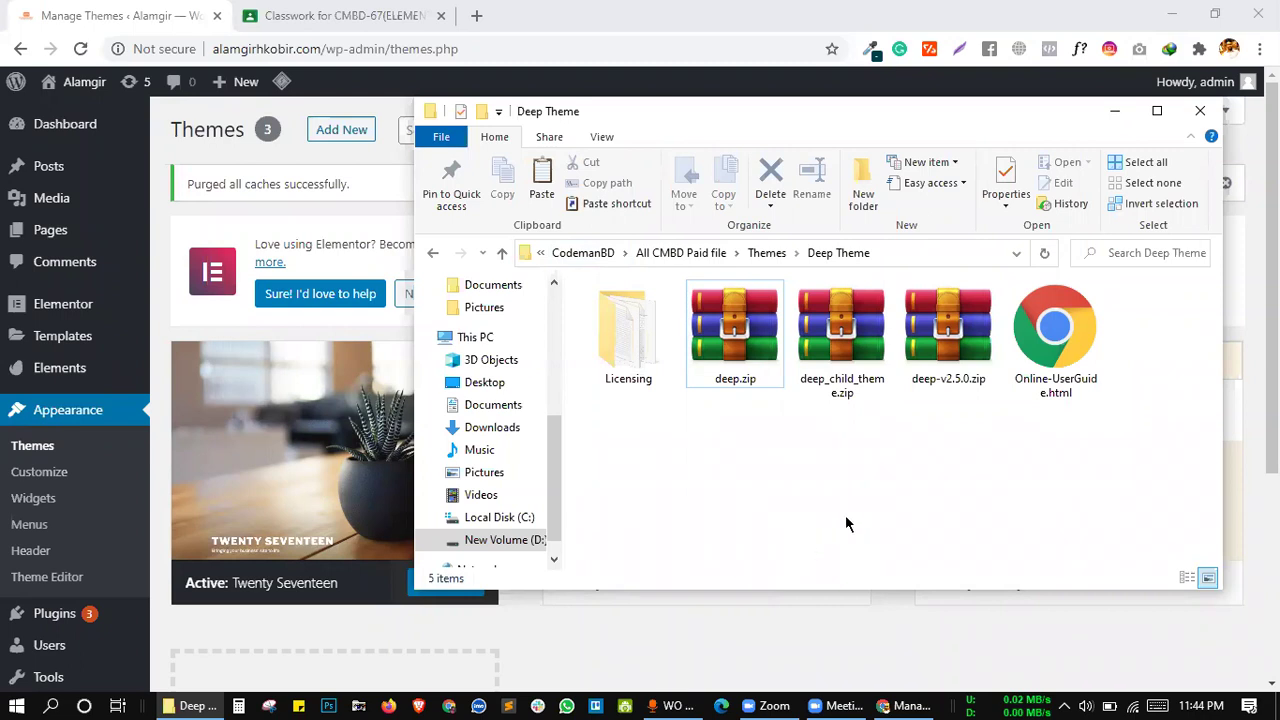
Open deep.zip in WinRAR, browse its inner deep folder of theme files, then minimize it.
click(742, 338)
double_click(742, 338)
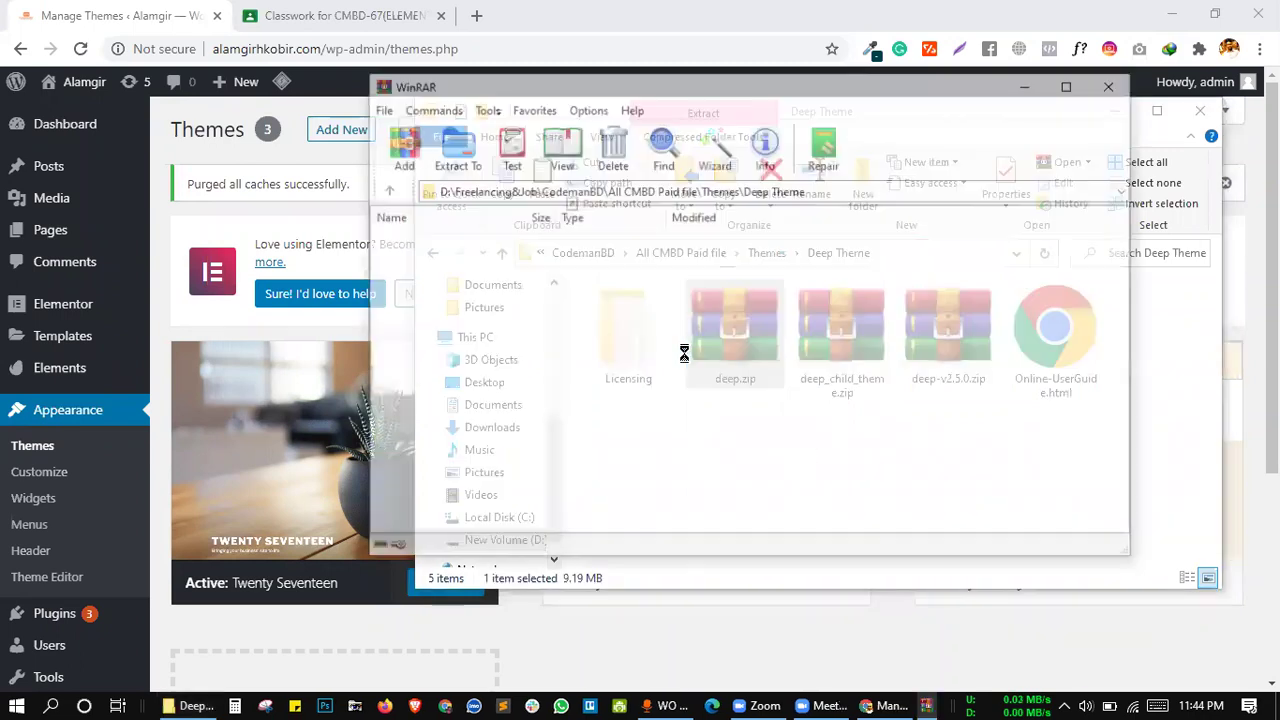
double_click(473, 256)
click(466, 385)
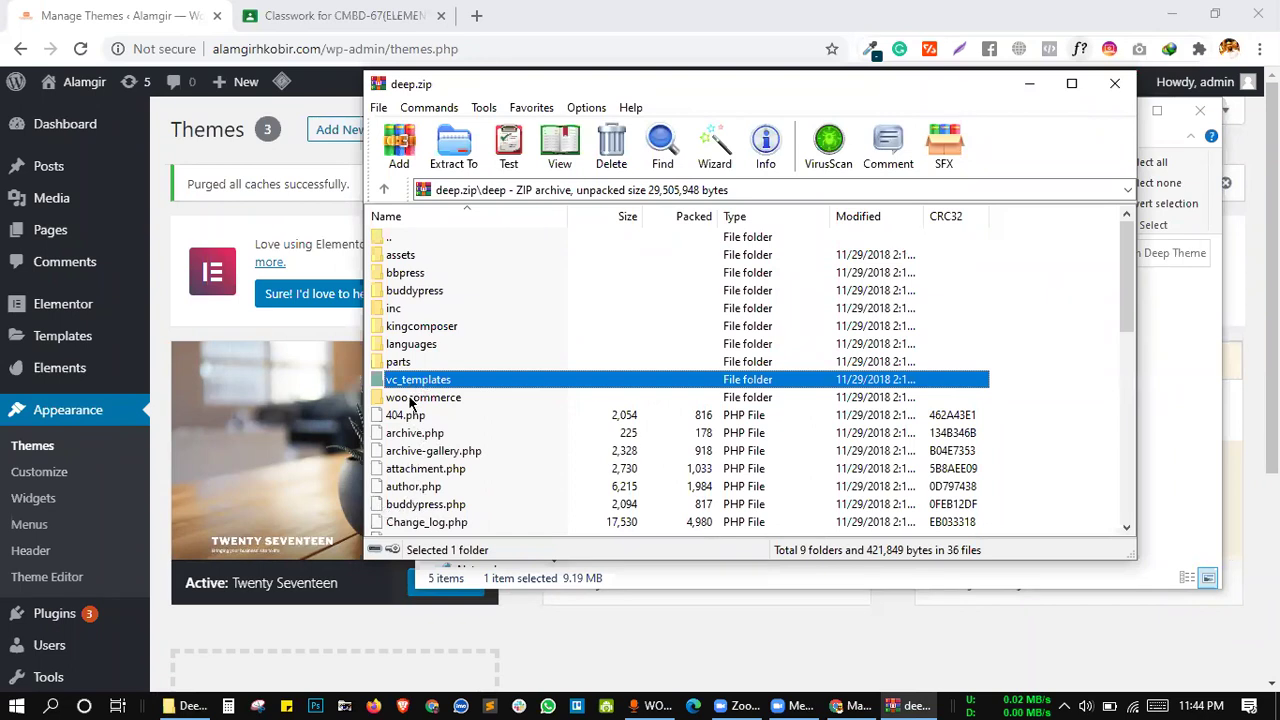
shift+click(420, 473)
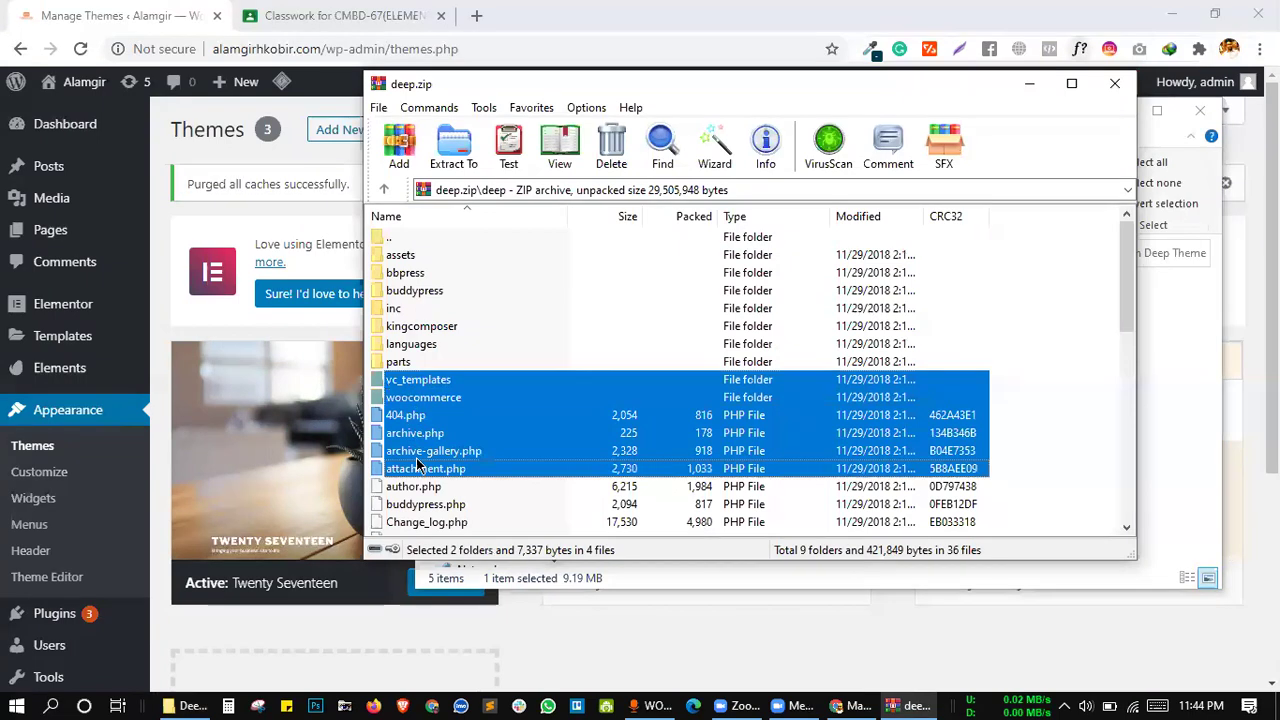
click(418, 382)
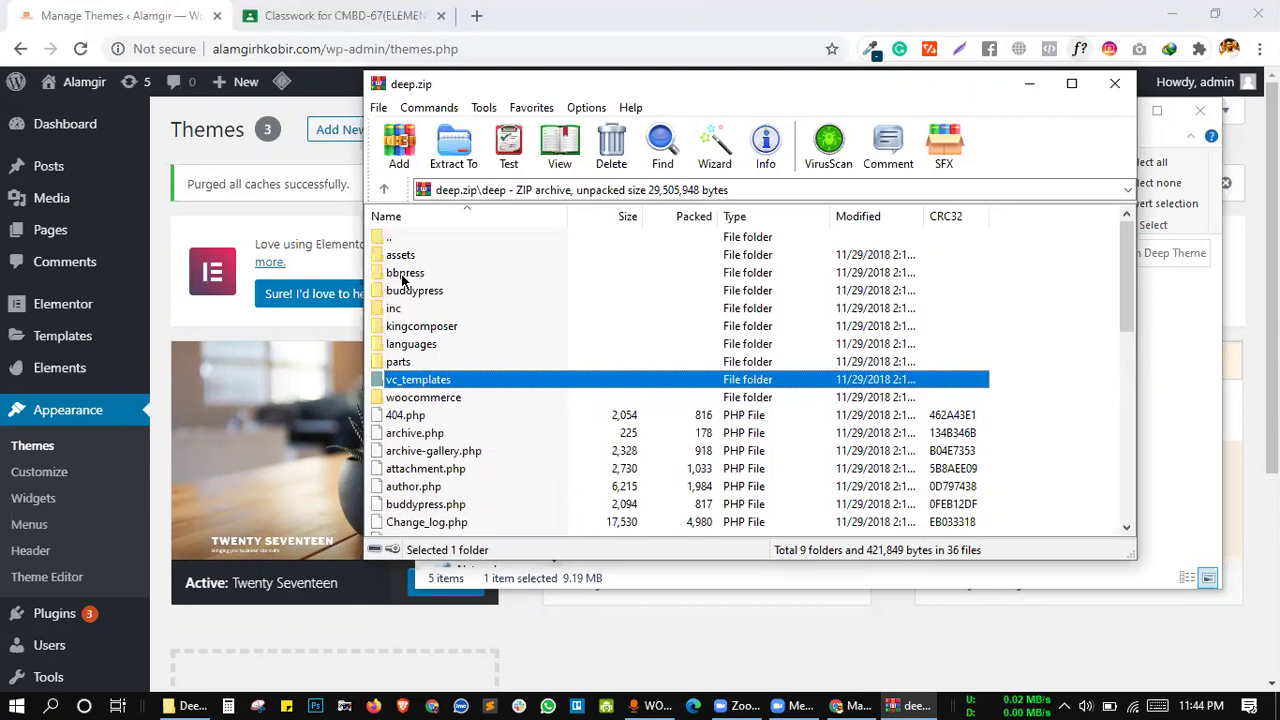
shift+click(404, 276)
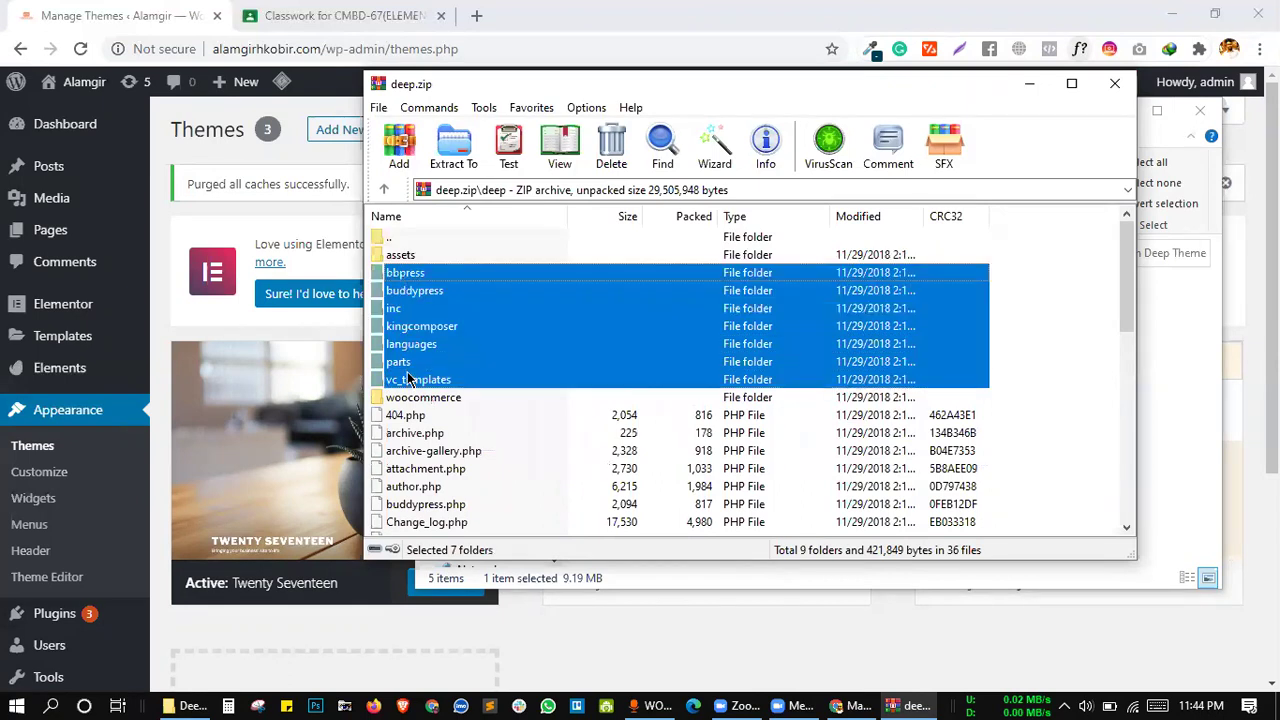
click(1030, 85)
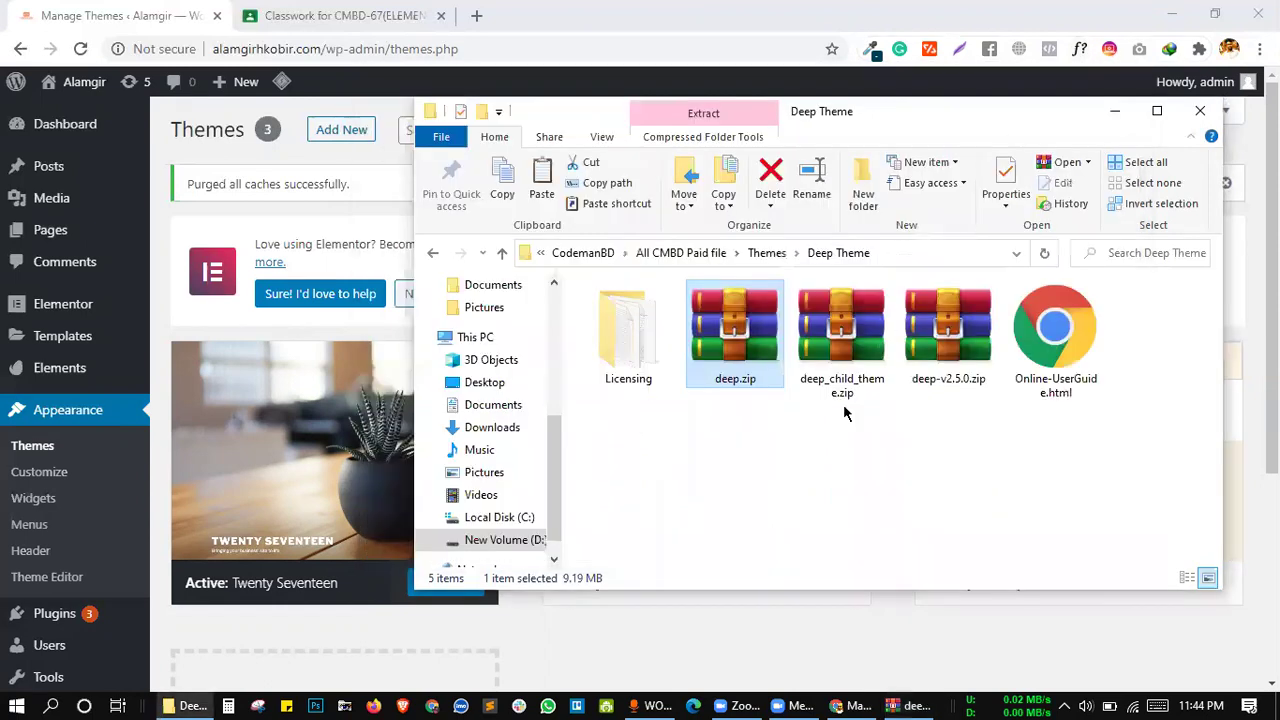
Go up to the All CMBD Paid folder, select several of its items, then open Themes.
click(683, 256)
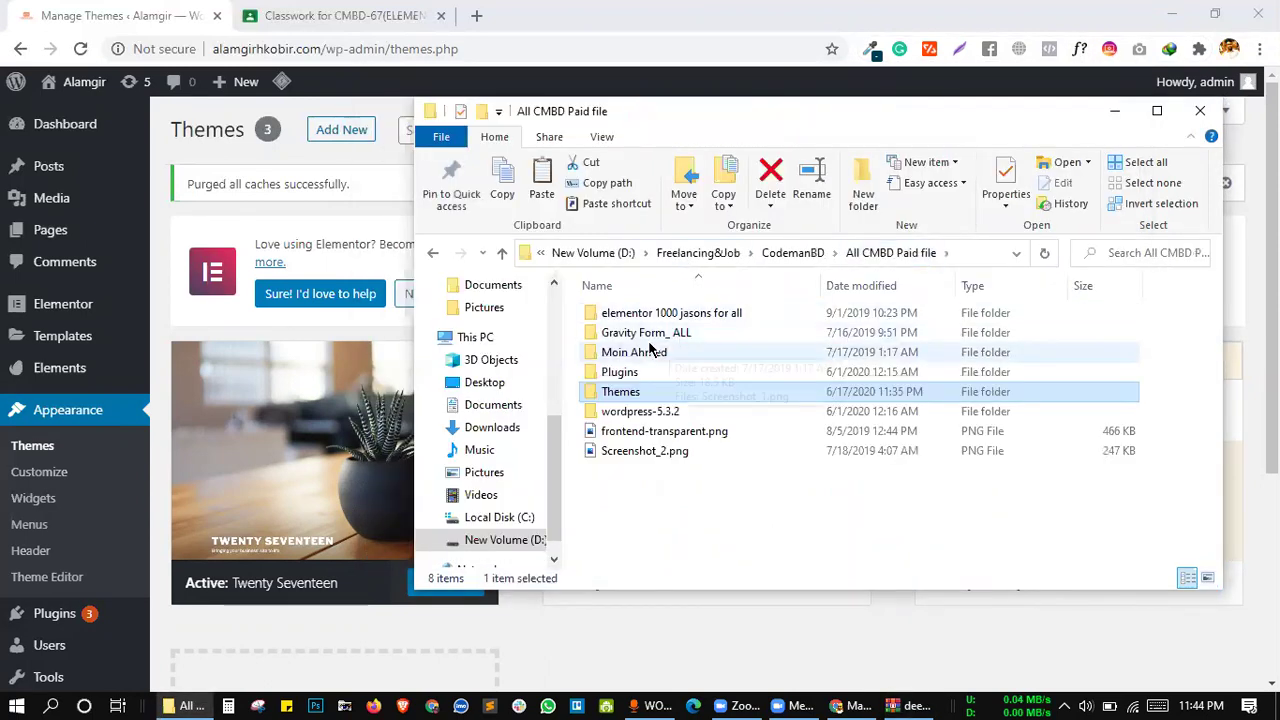
click(645, 338)
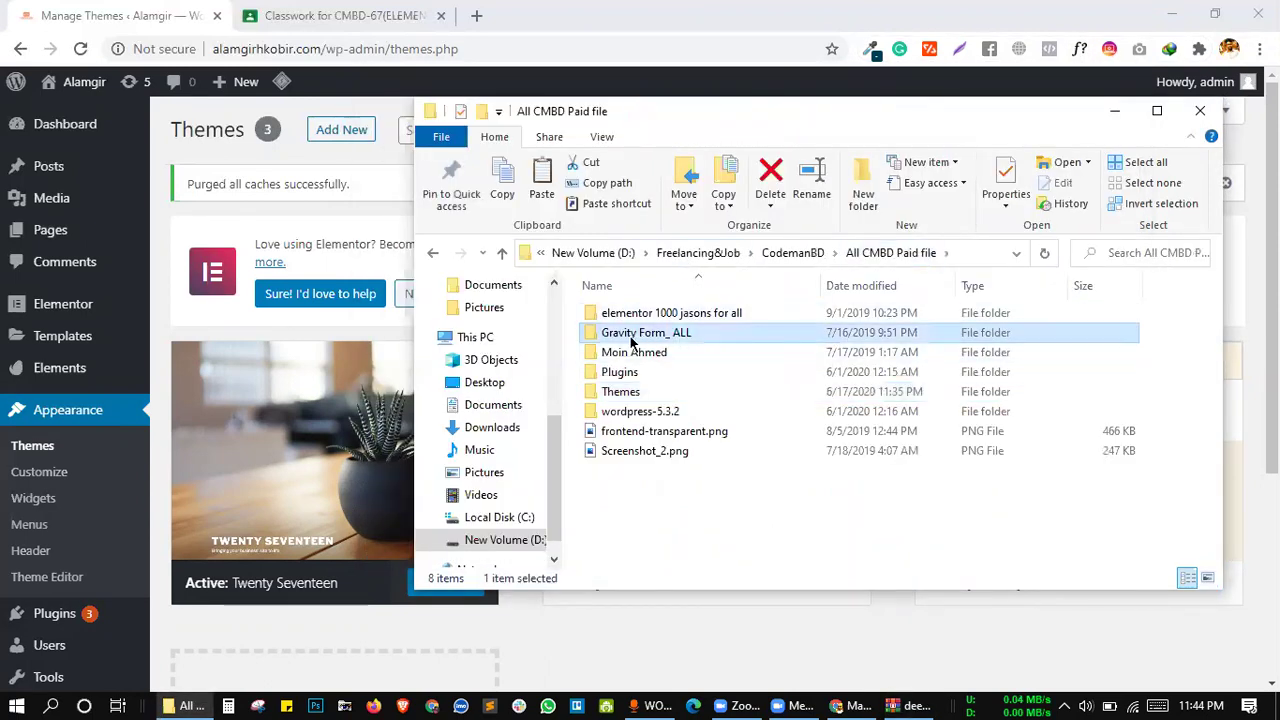
shift+click(634, 436)
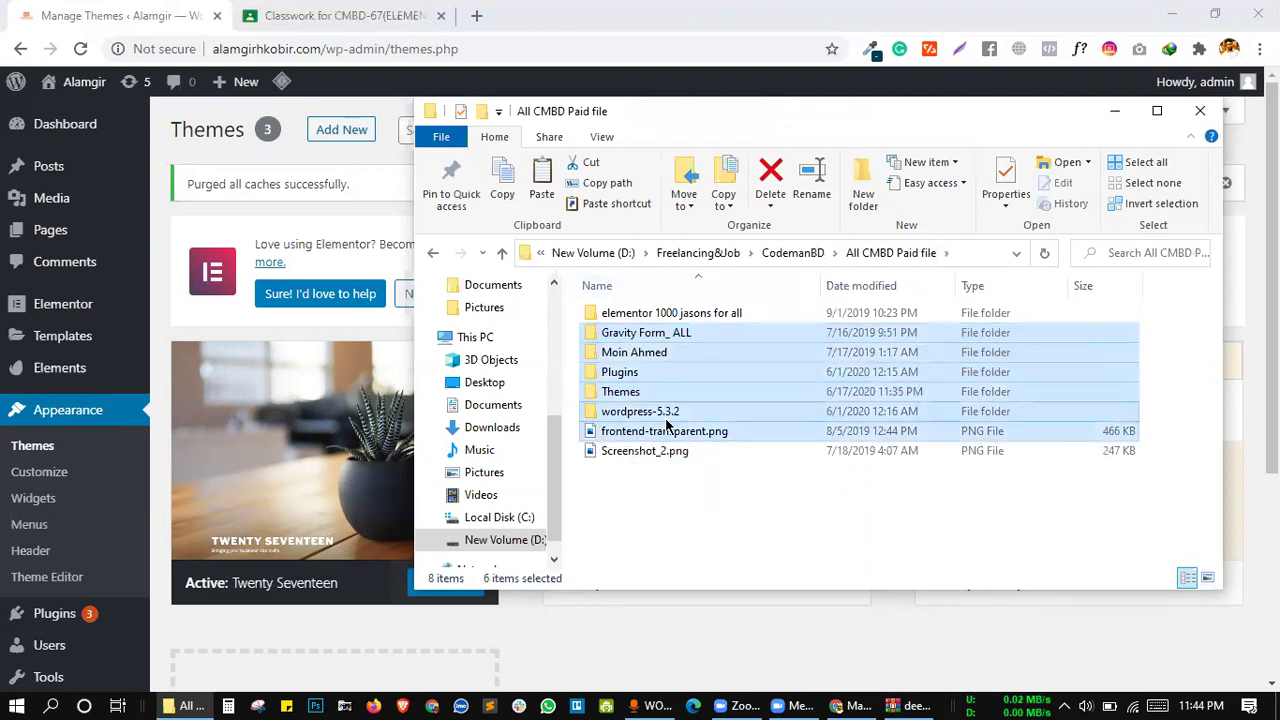
click(667, 471)
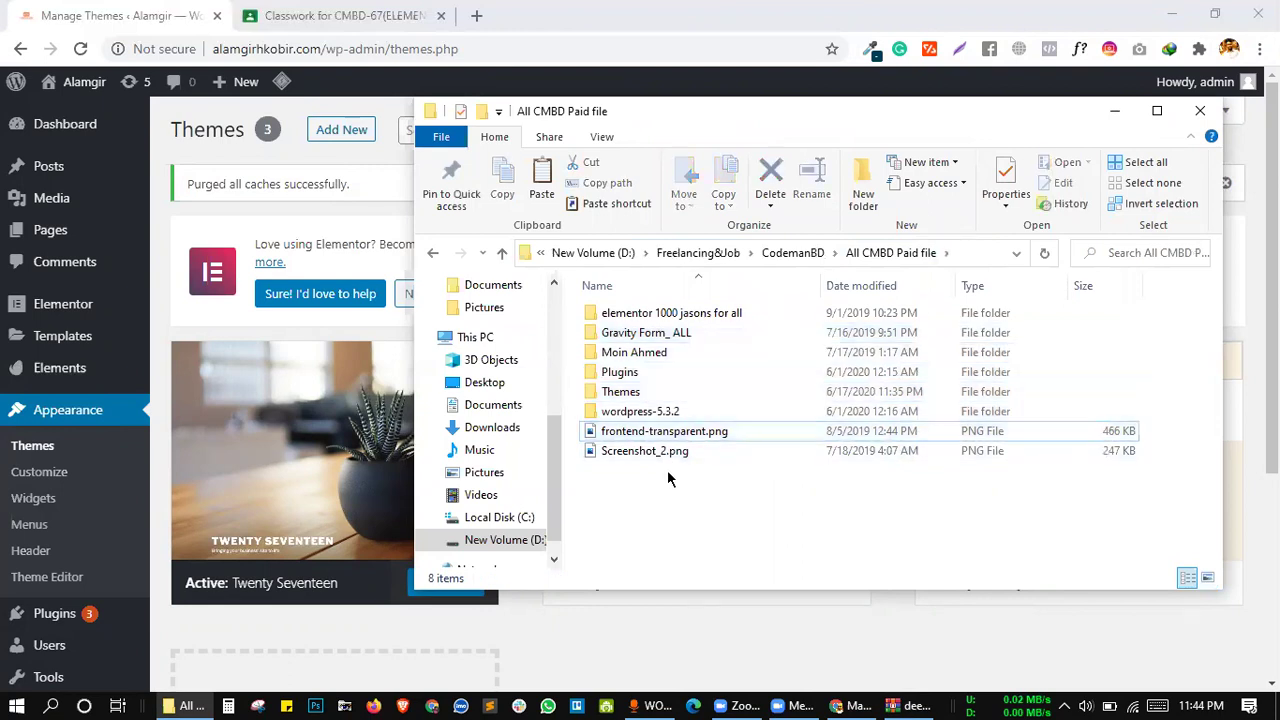
click(668, 452)
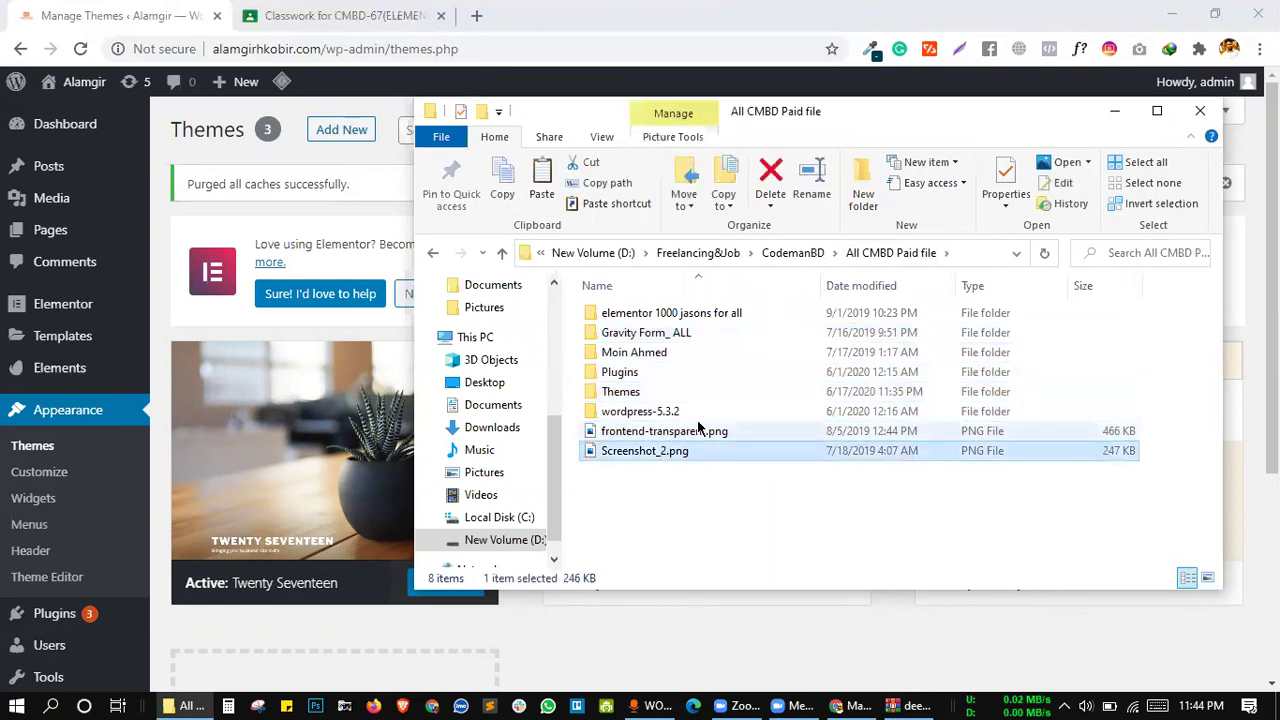
ctrl+click(620, 334)
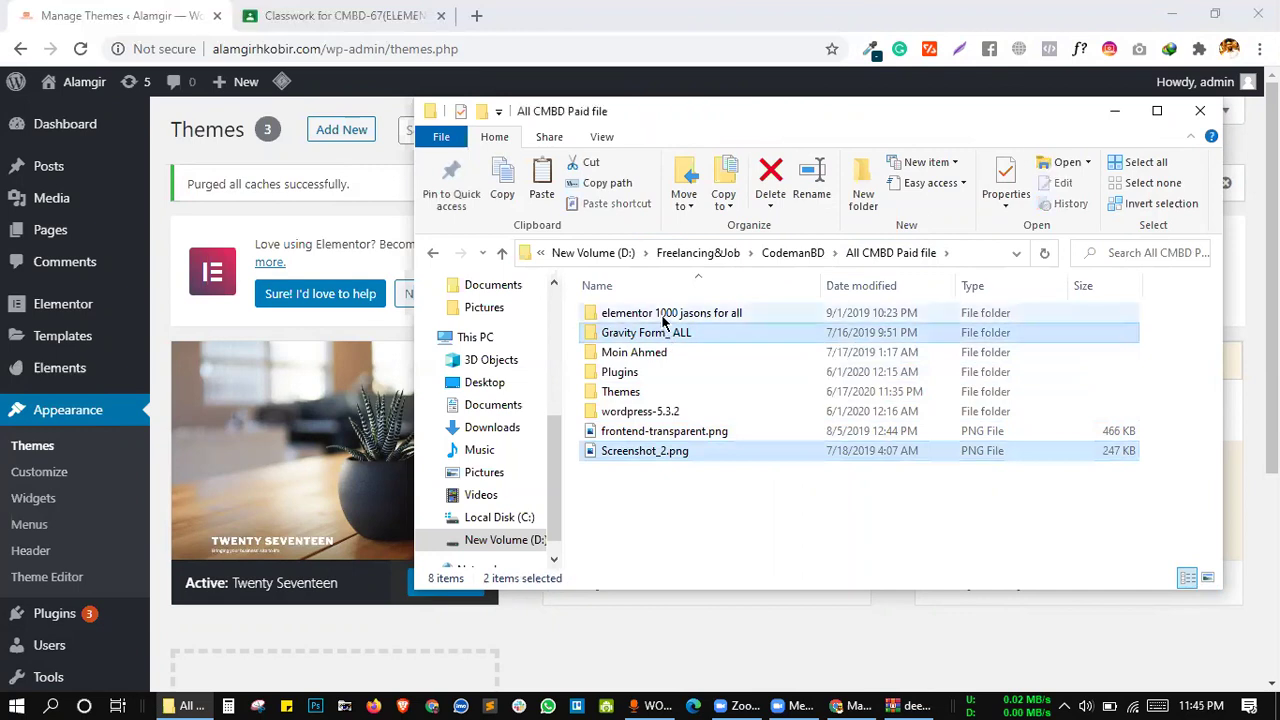
ctrl+click(630, 374)
ctrl+click(638, 412)
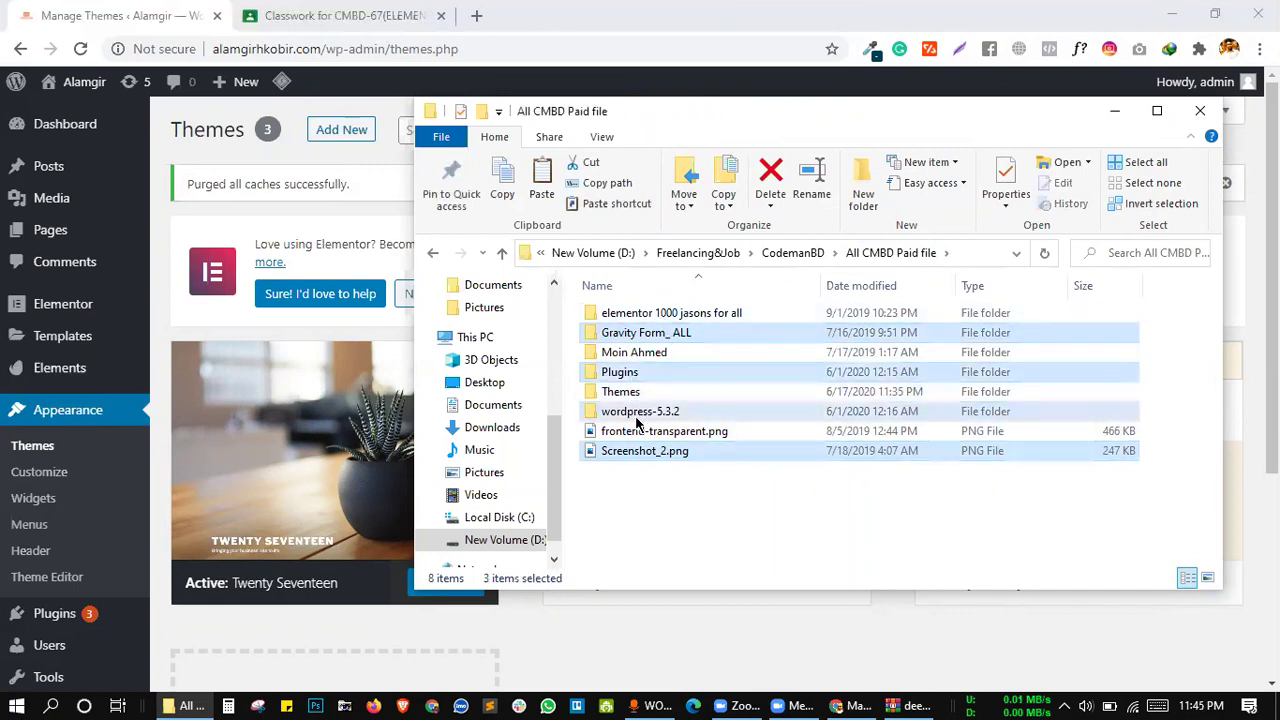
click(740, 536)
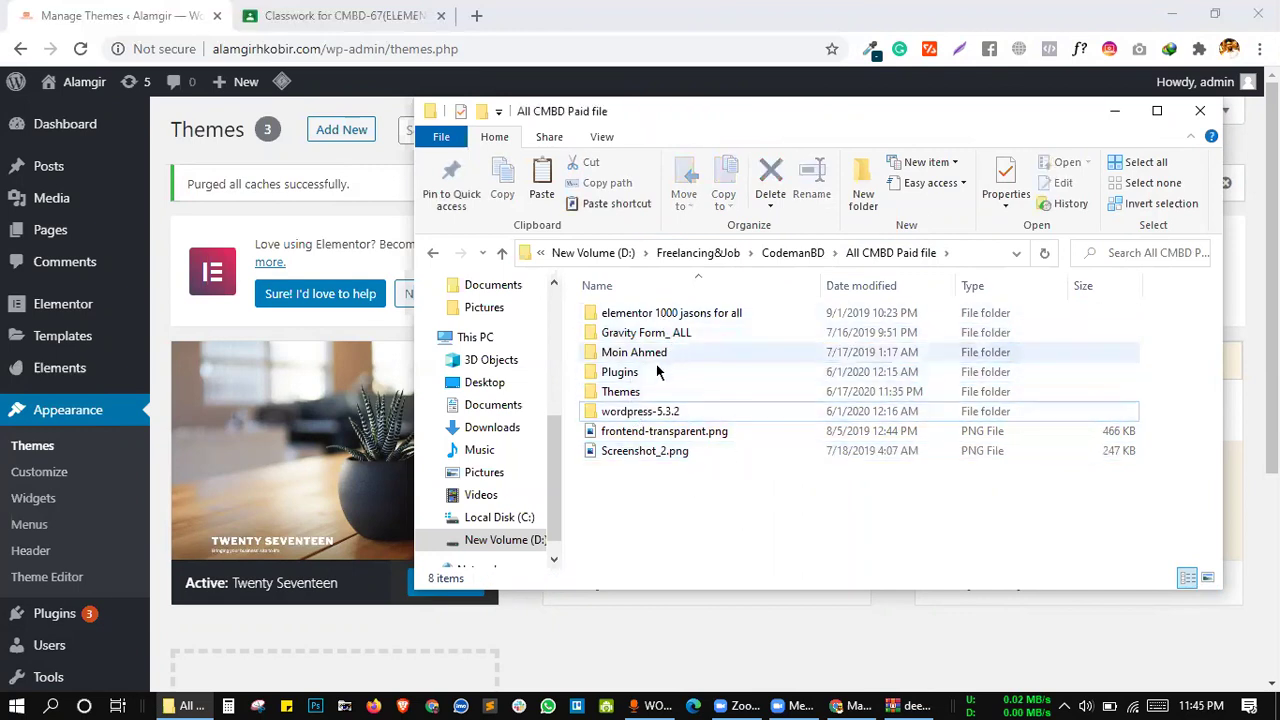
double_click(632, 392)
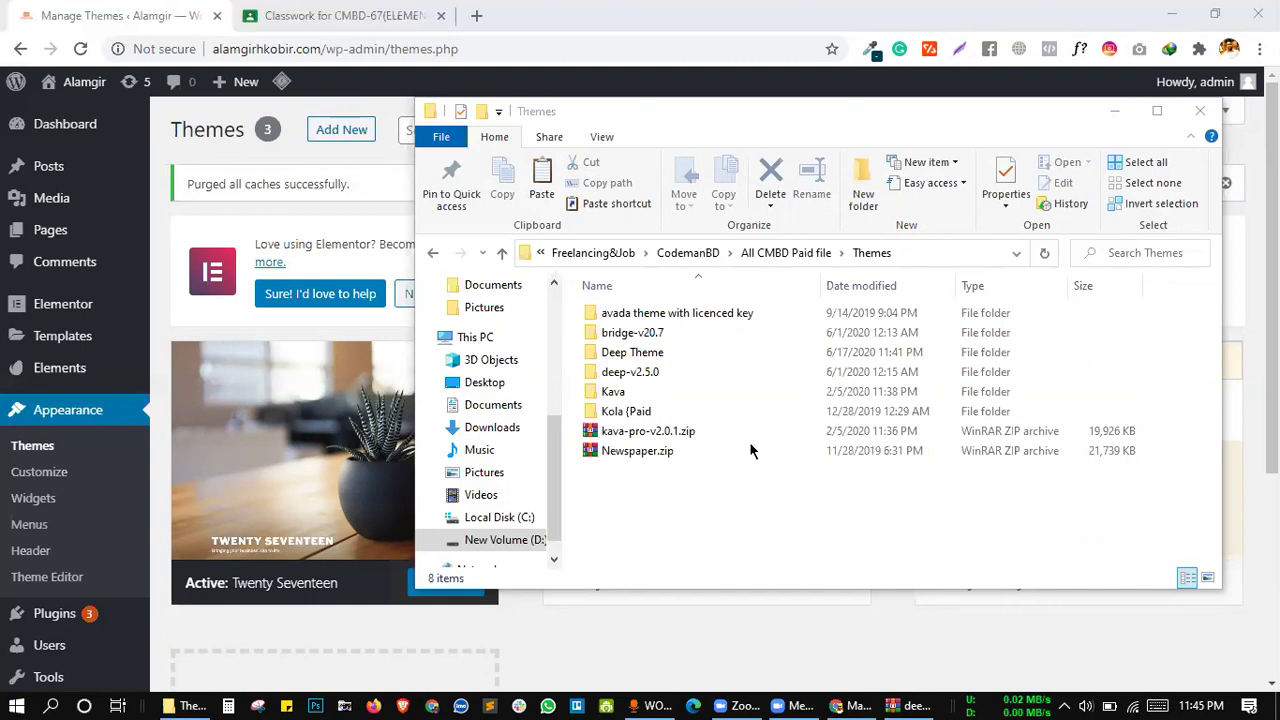
In Themes, select deep-v2.5.0 through Newspaper.zip, clear it, then select Deep Theme.
click(957, 510)
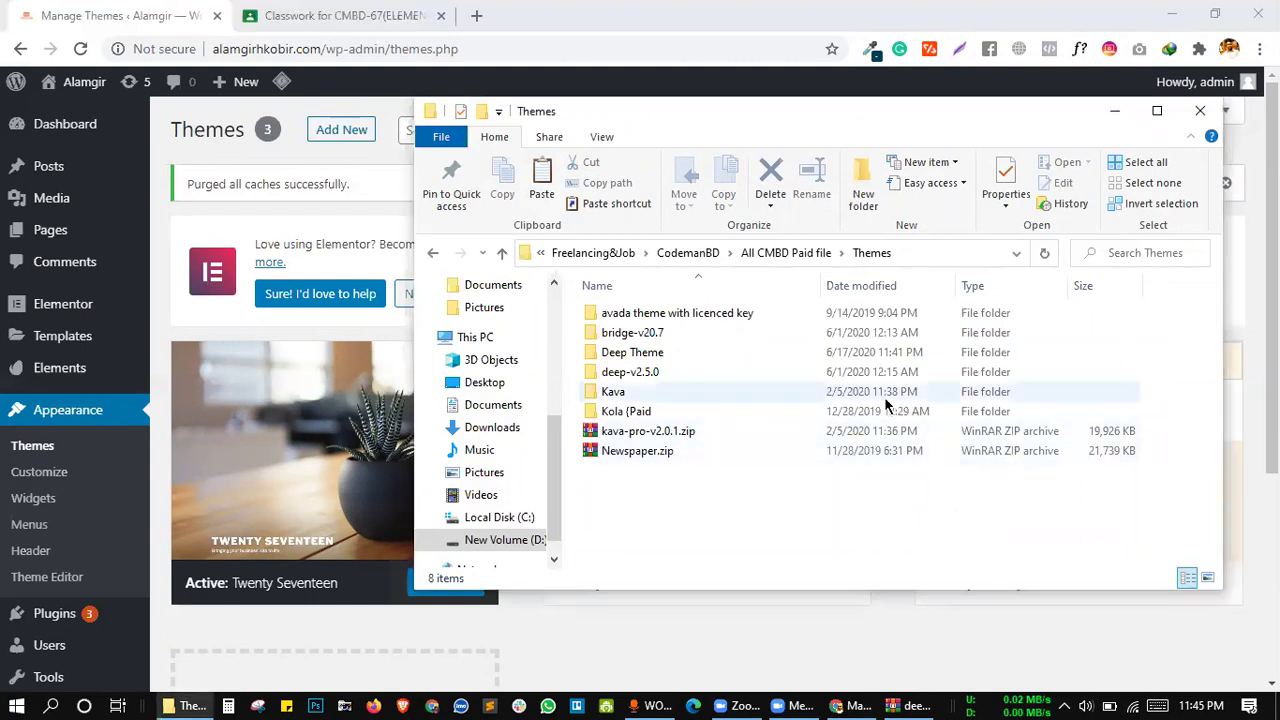
click(627, 374)
shift+click(630, 456)
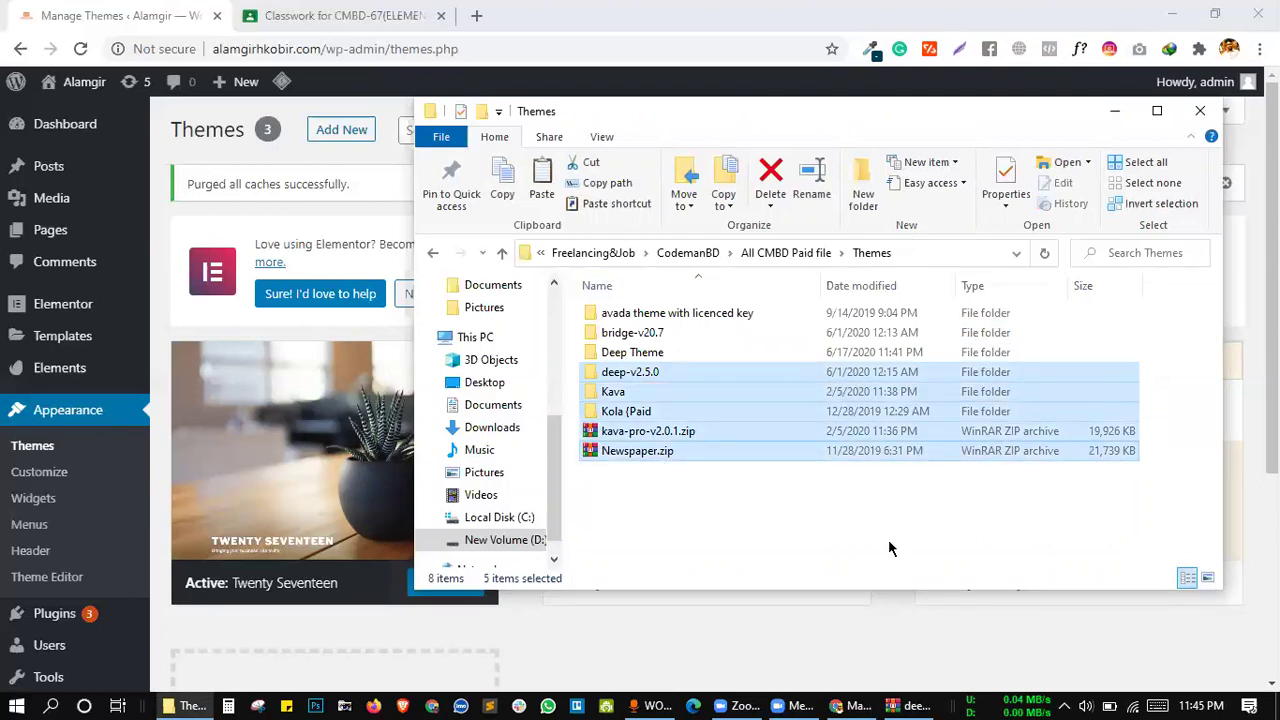
click(779, 488)
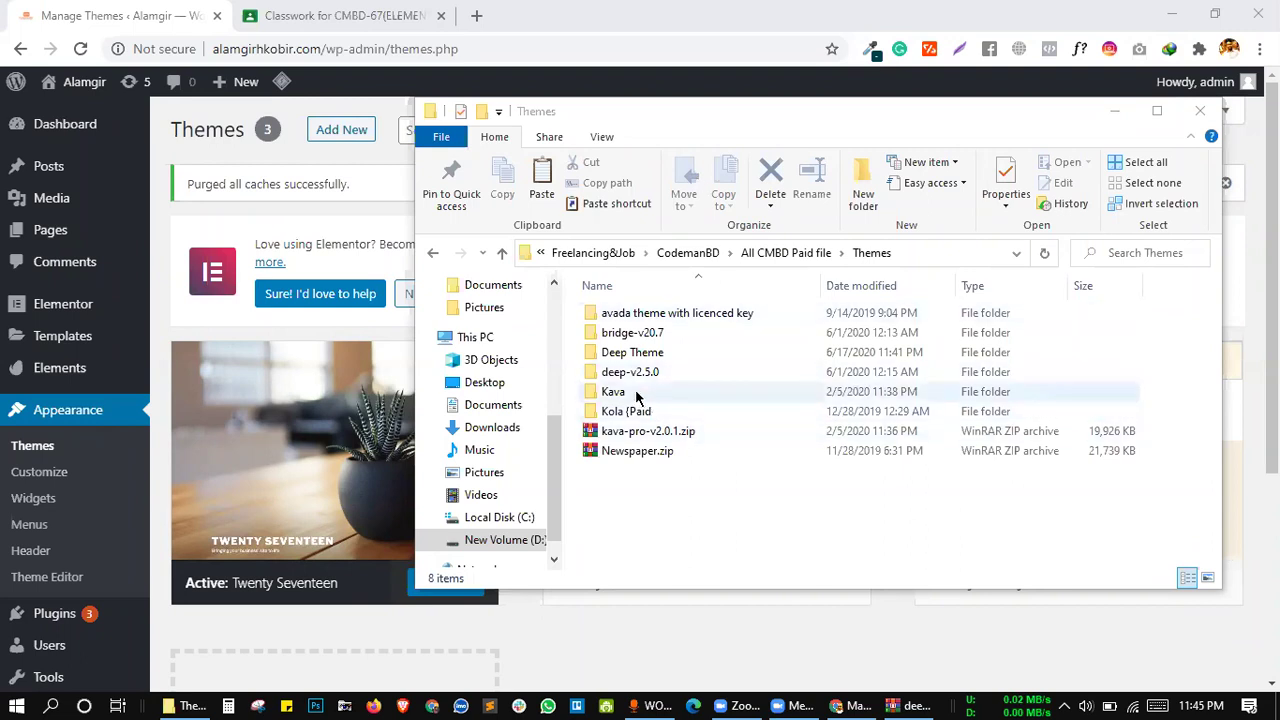
click(630, 356)
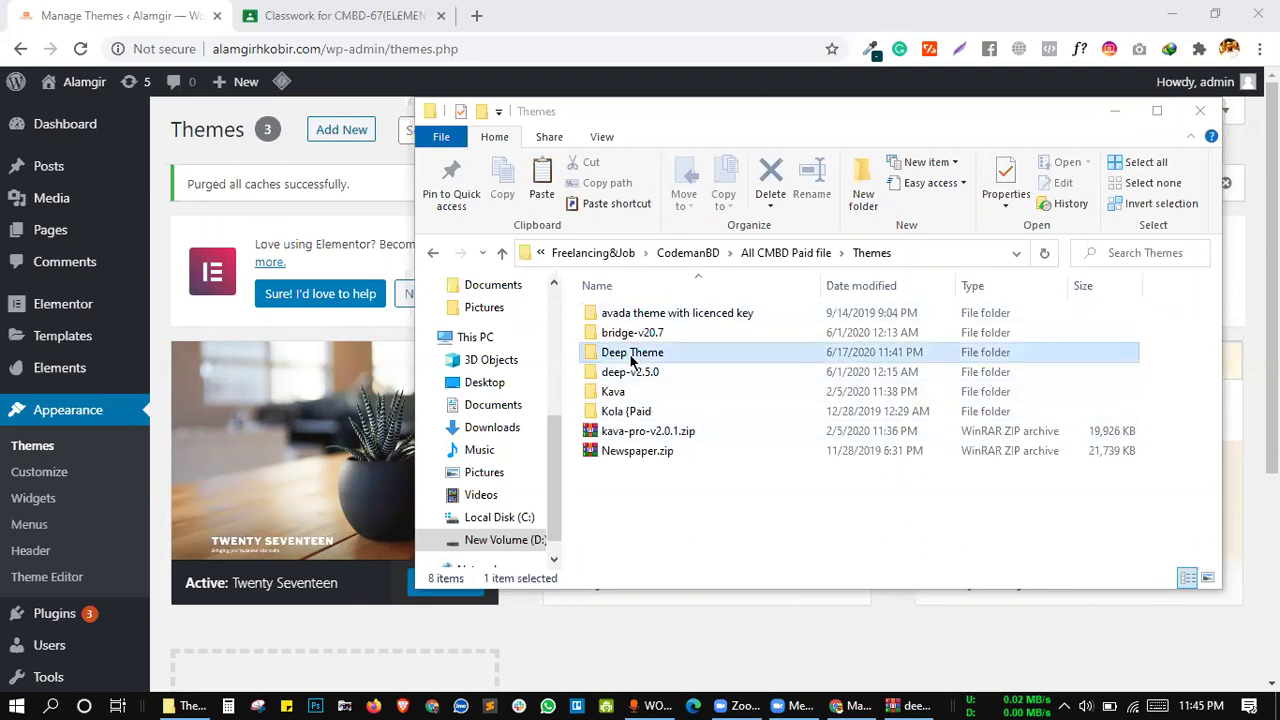
Open the Deep Theme folder and compare the sizes of deep.zip, deep_child_theme.zip and deep-v2.5.0.zip.
double_click(629, 353)
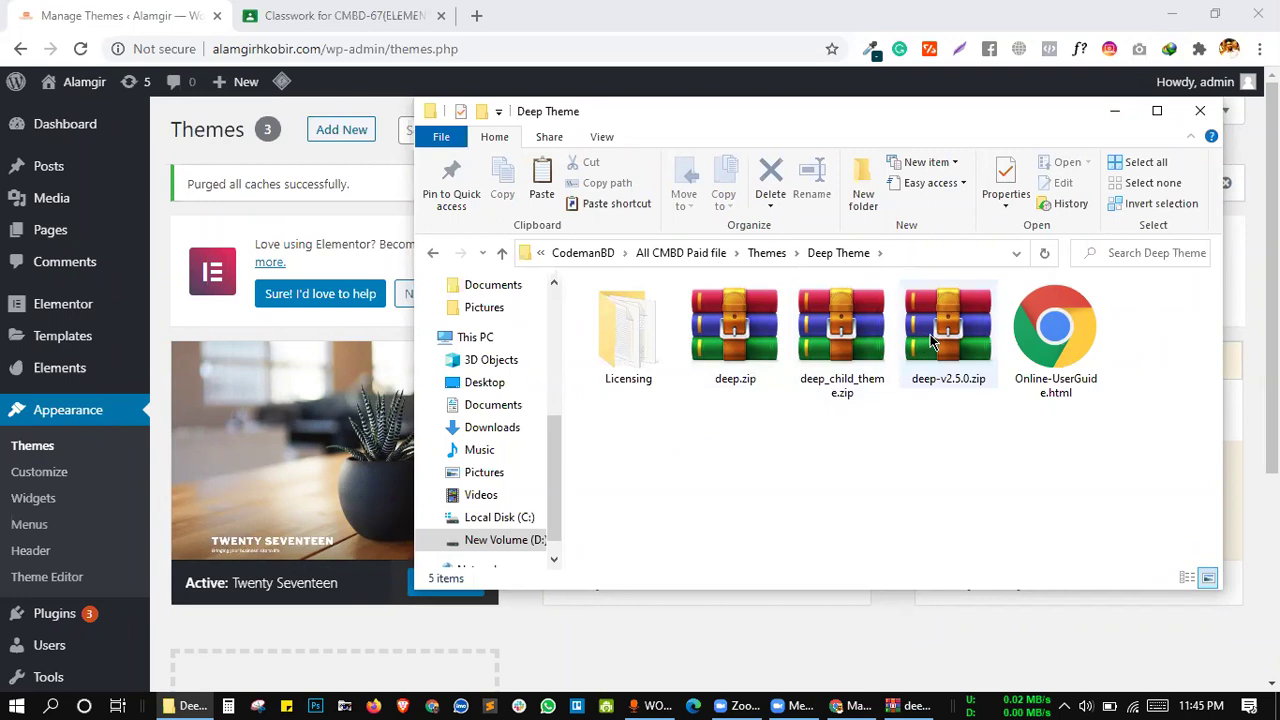
click(864, 336)
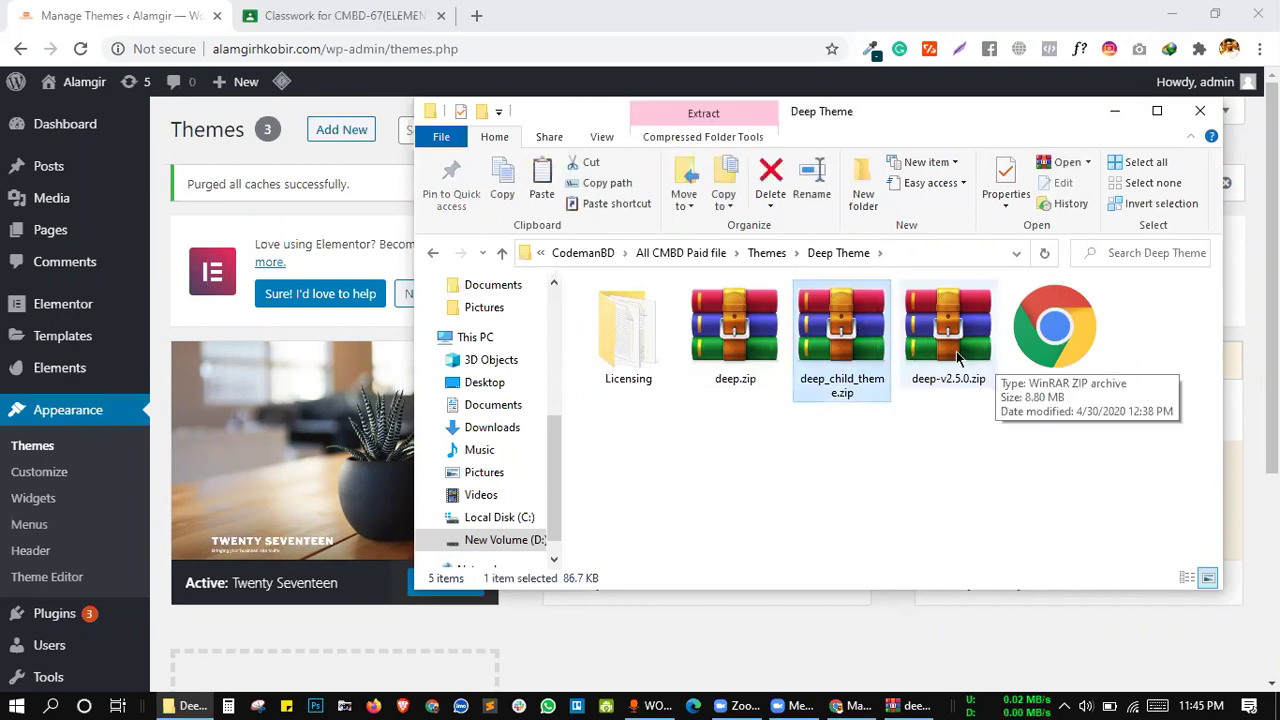
ctrl+click(955, 340)
ctrl+click(740, 338)
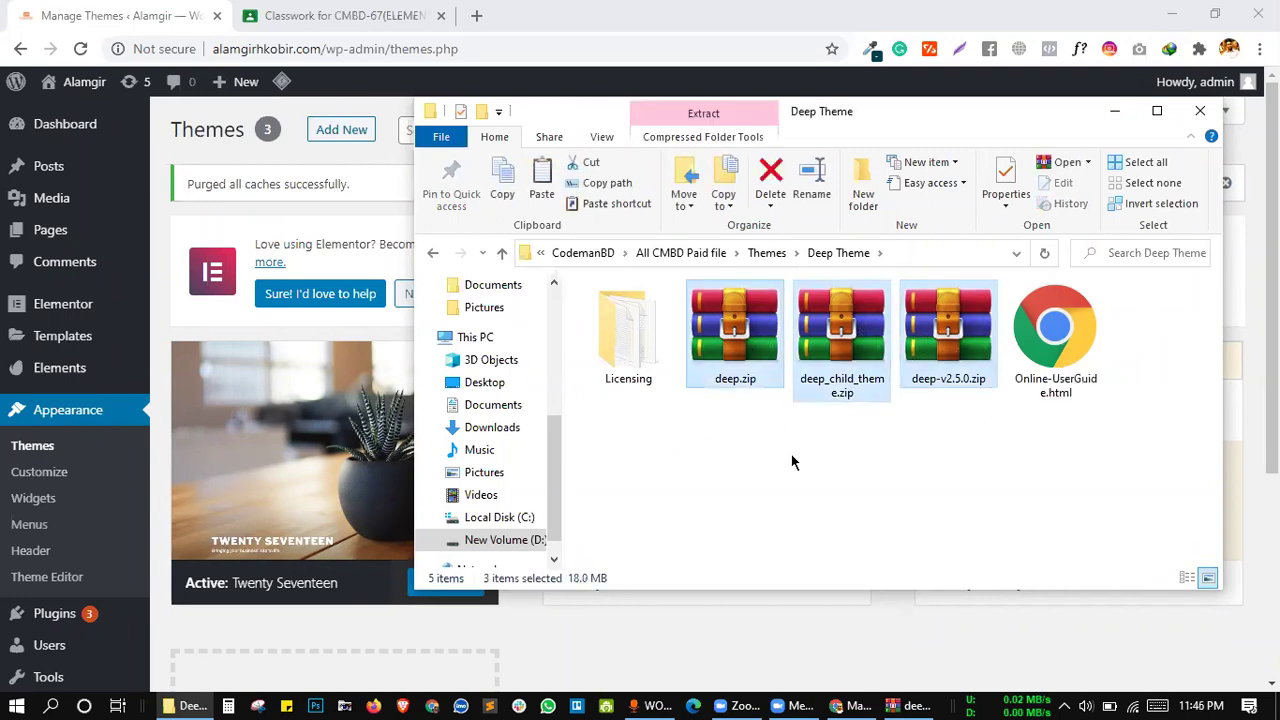
click(740, 345)
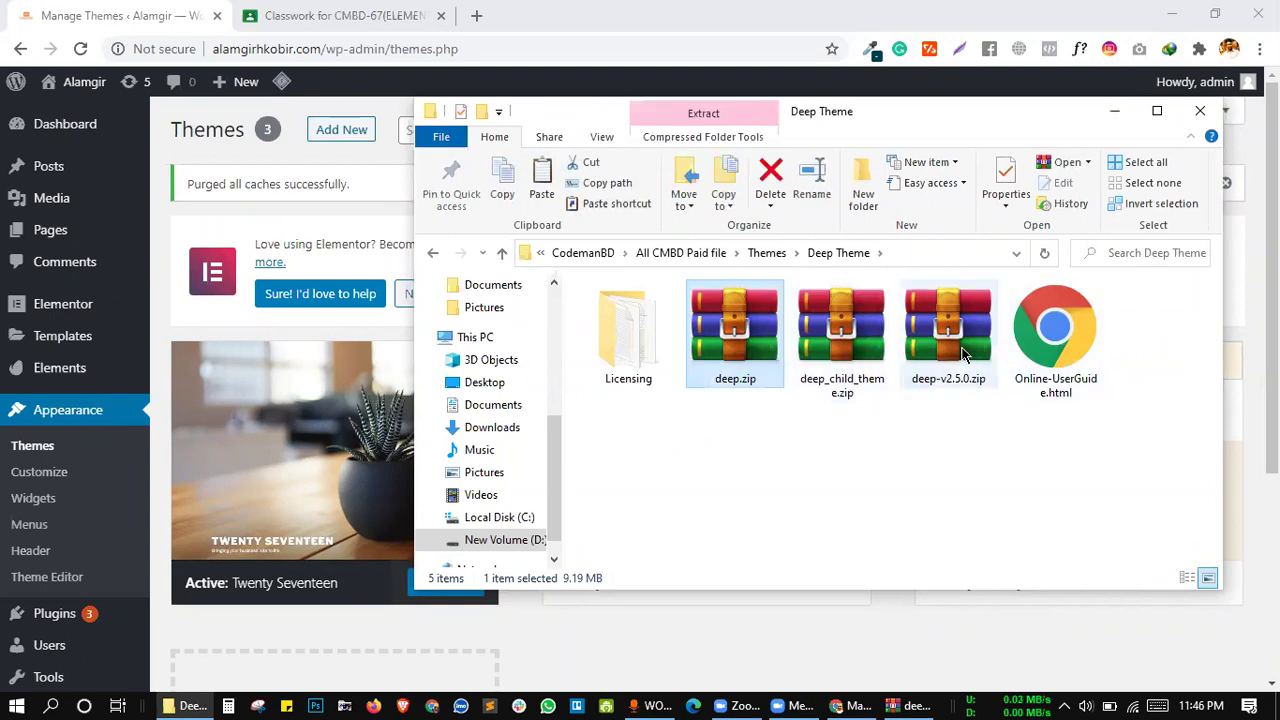
shift+click(912, 347)
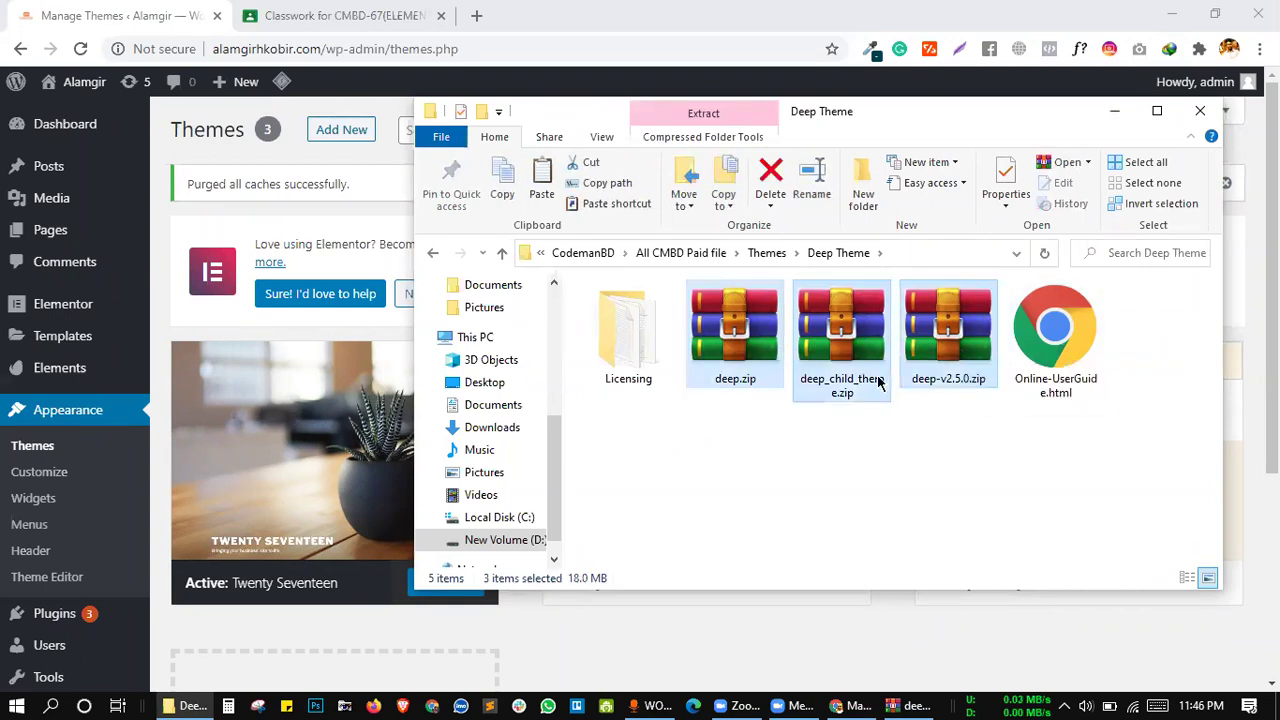
click(869, 496)
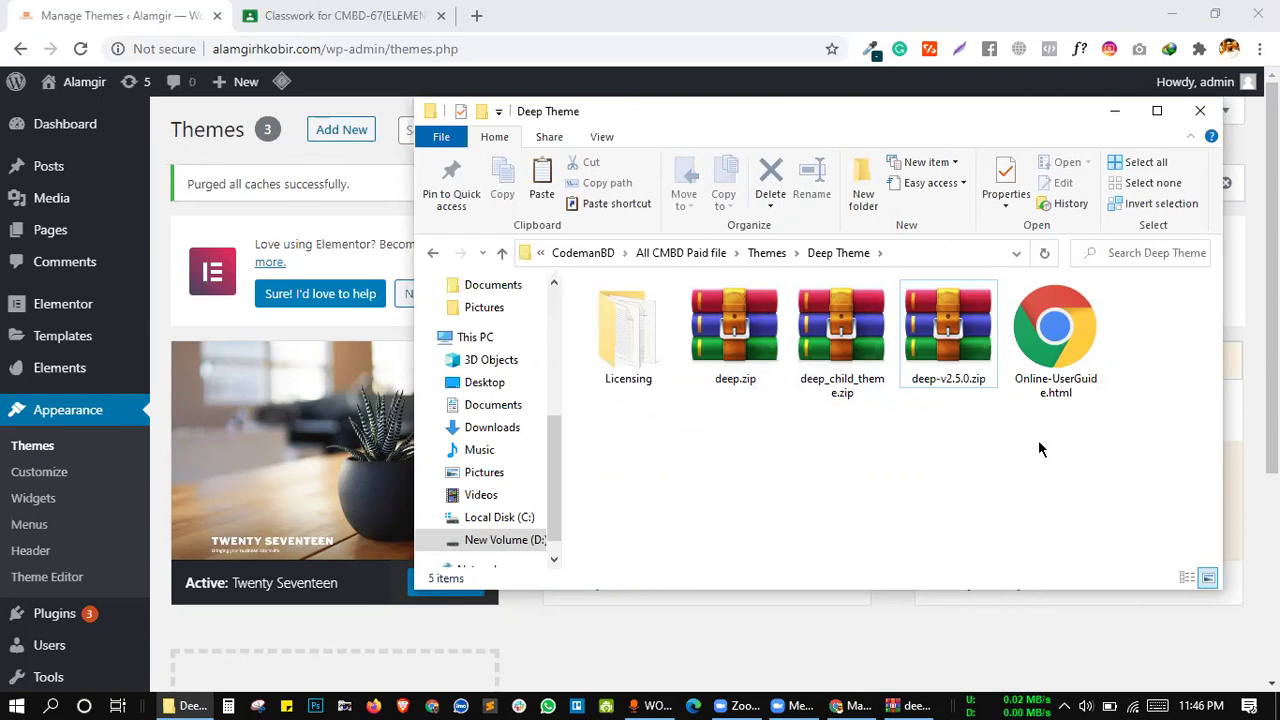
click(952, 350)
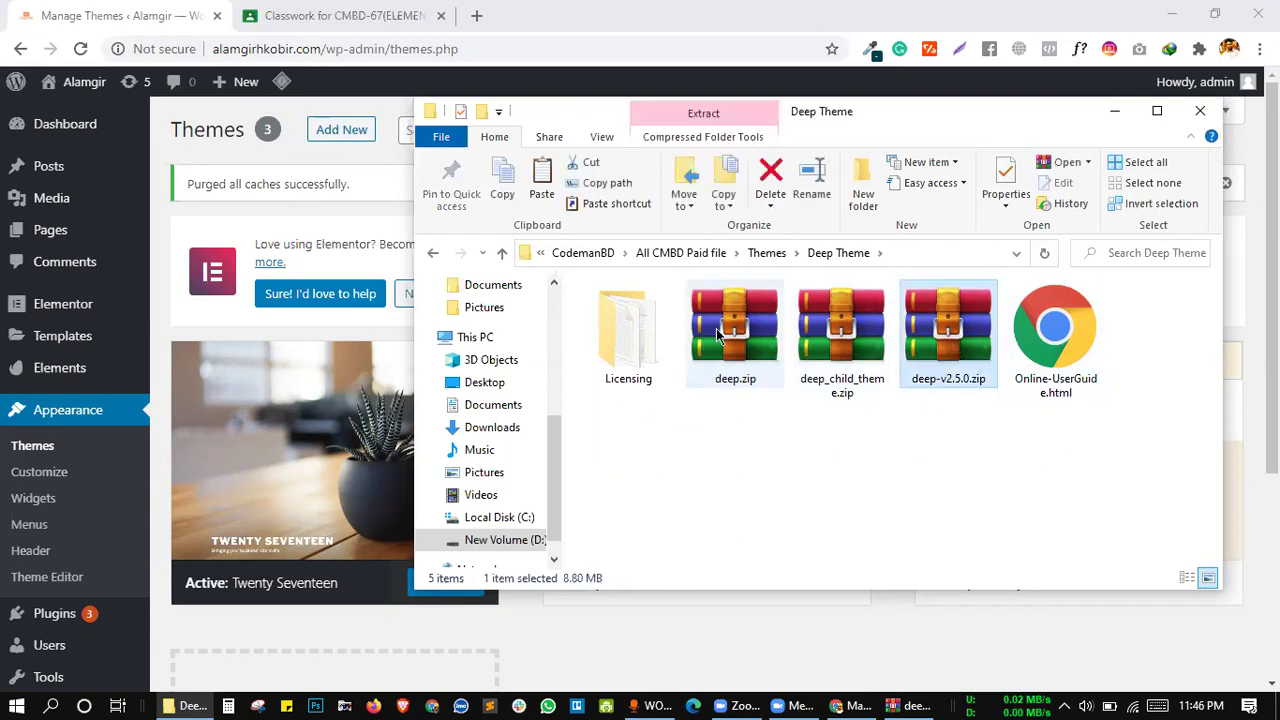
click(745, 350)
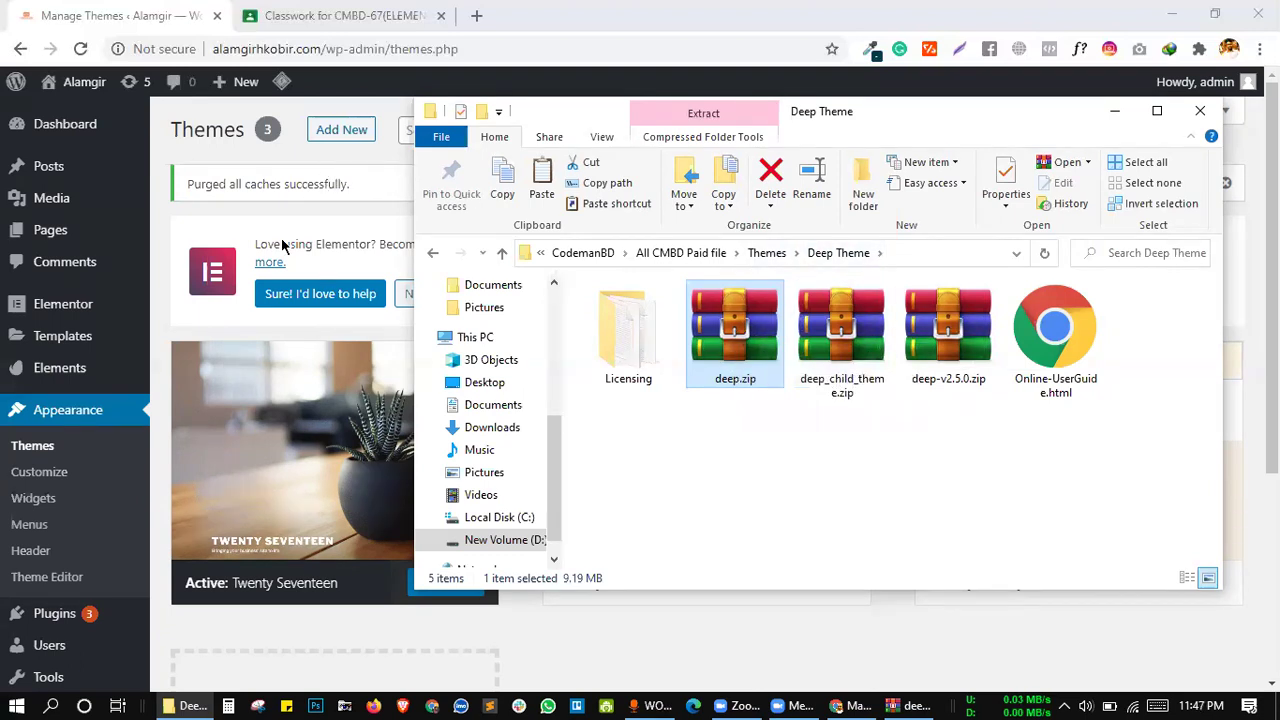
mouse_move(240, 372)
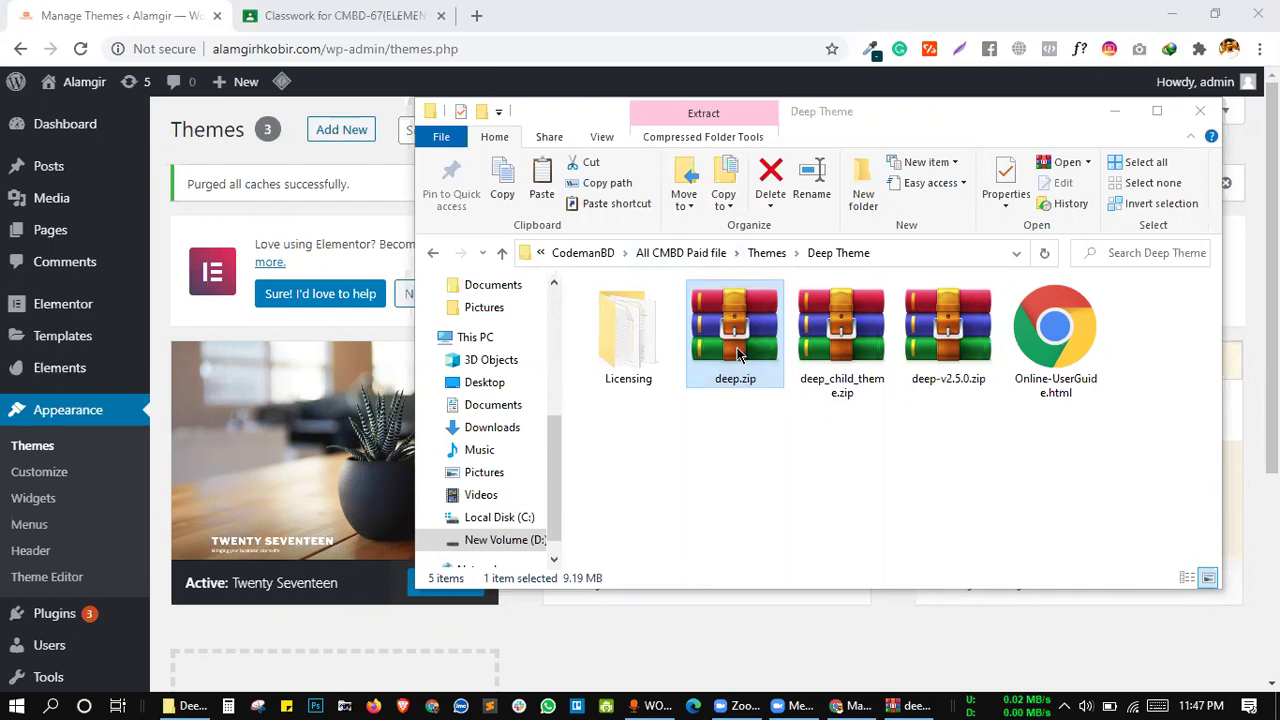
Delete deep-v2.5.0.zip from the Deep Theme folder and select deep.zip.
click(975, 335)
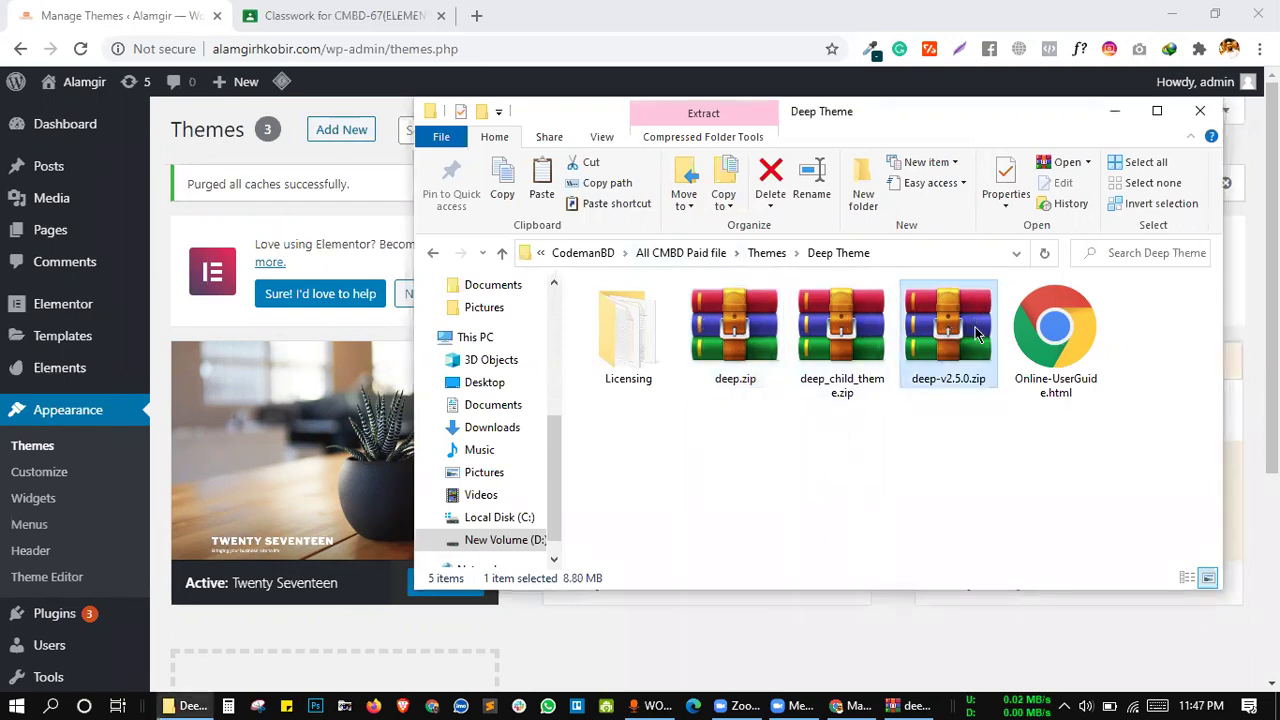
key(Delete)
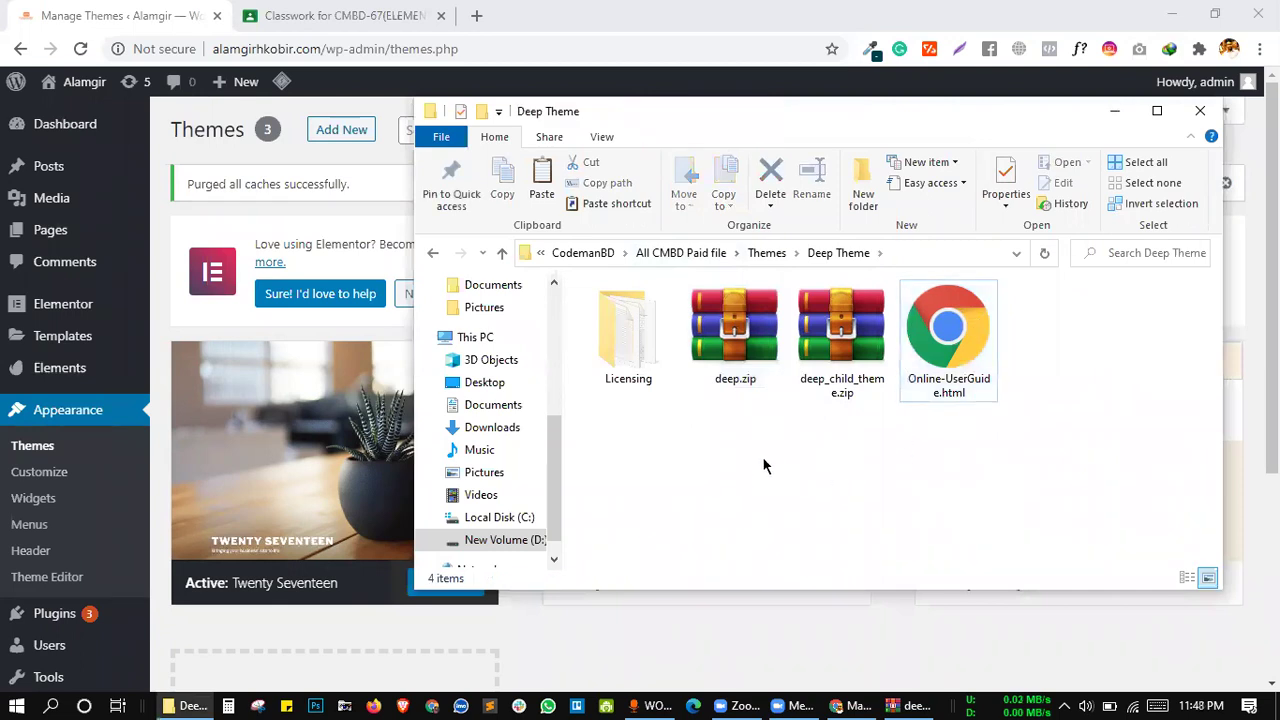
drag(816, 440, 732, 332)
click(714, 472)
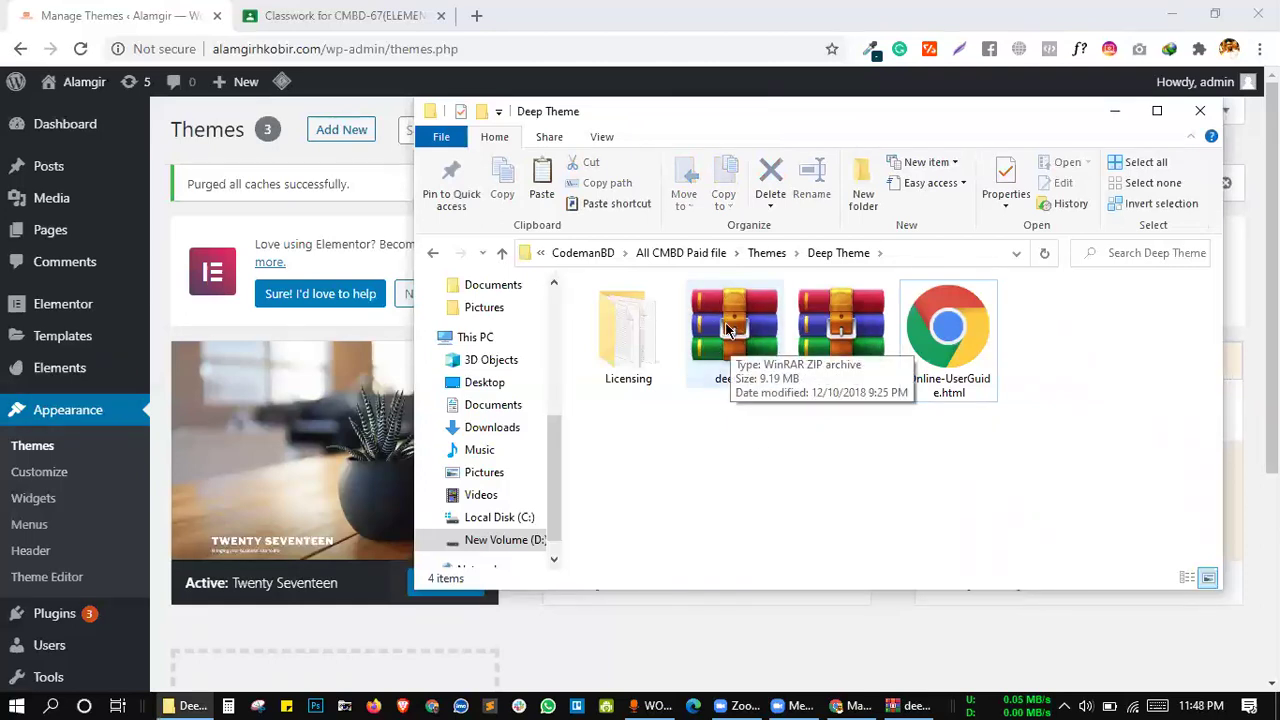
click(759, 334)
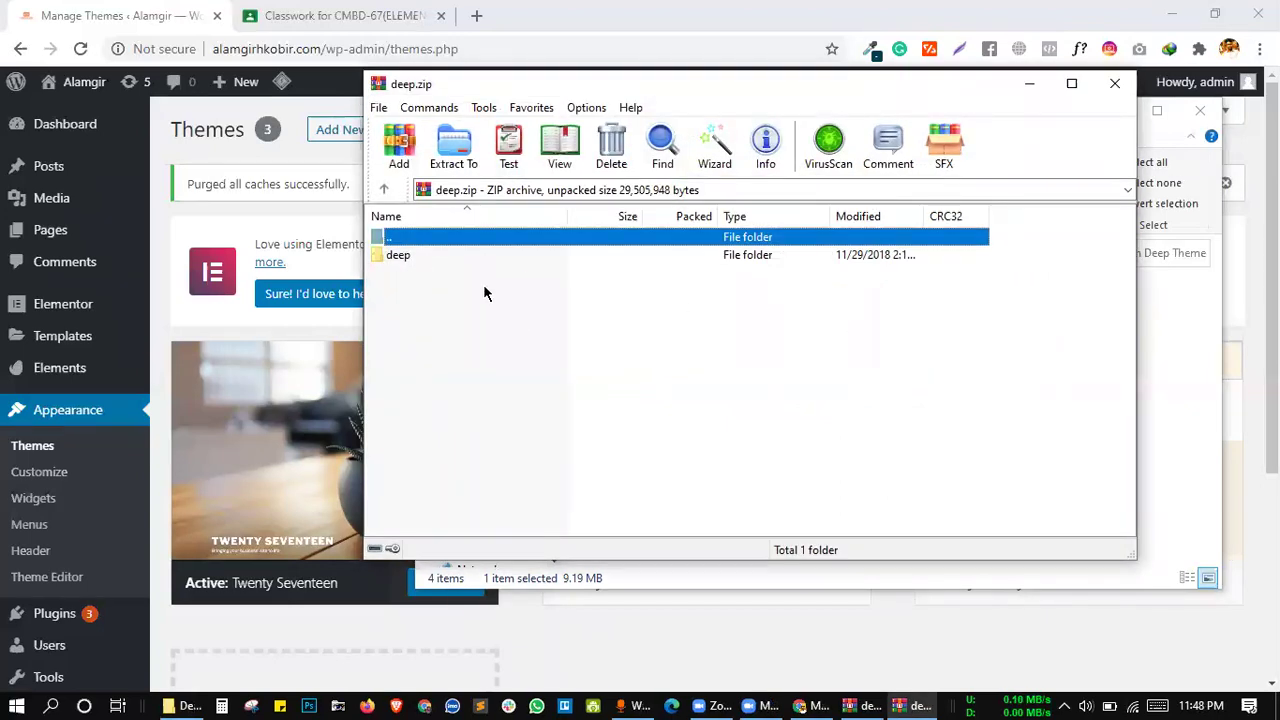
Open the deep folder inside deep.zip in WinRAR and look at style.css.
click(390, 257)
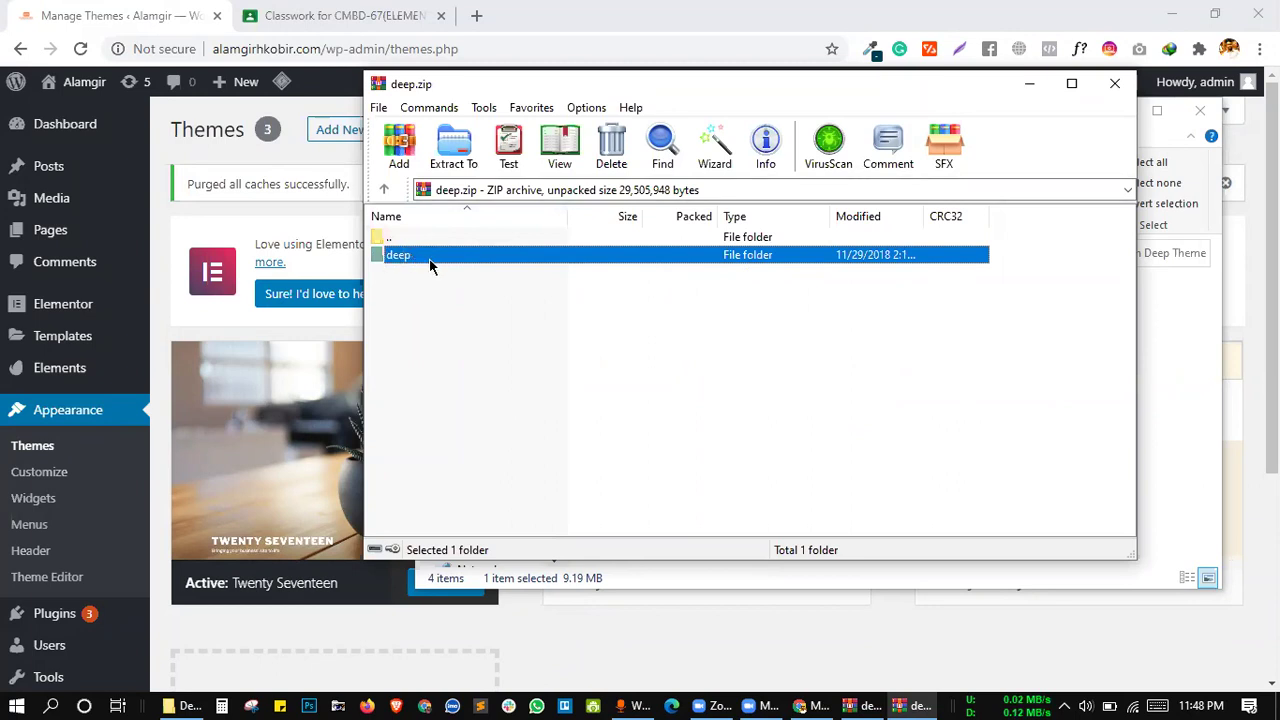
double_click(431, 260)
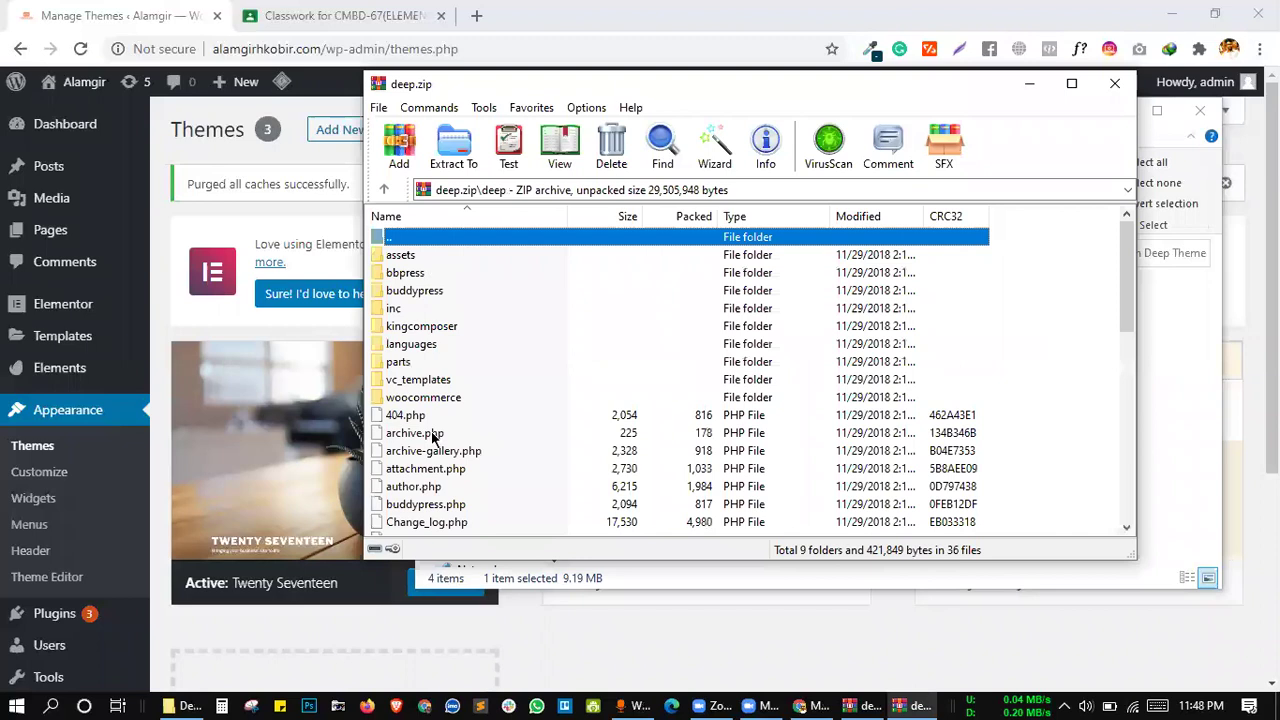
scroll(432, 437, down, 10)
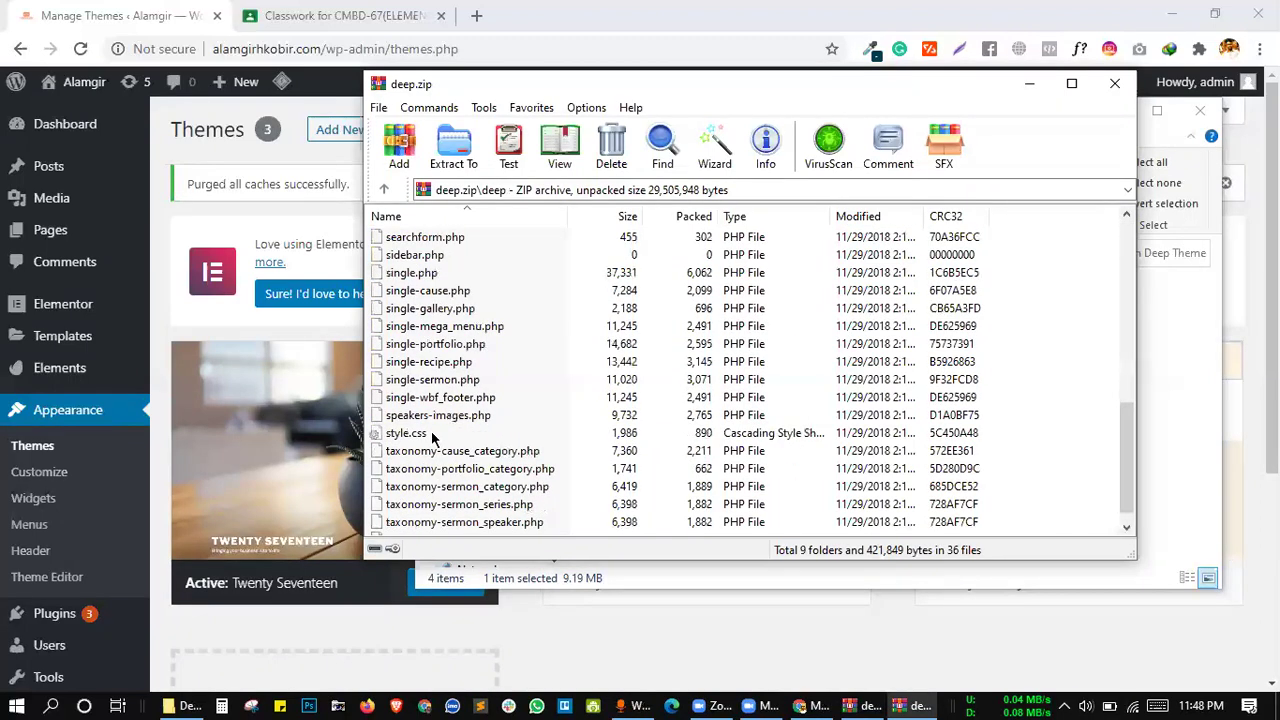
click(416, 437)
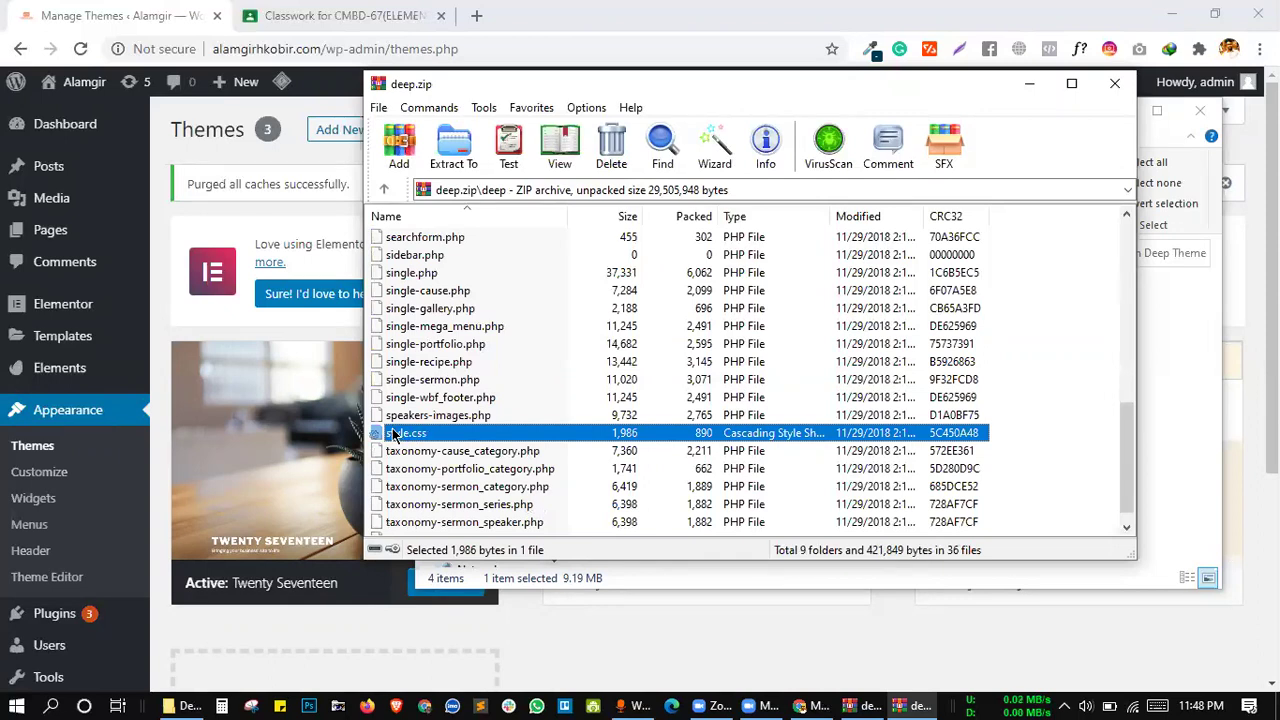
scroll(420, 437, down, 1)
scroll(416, 410, up, 2)
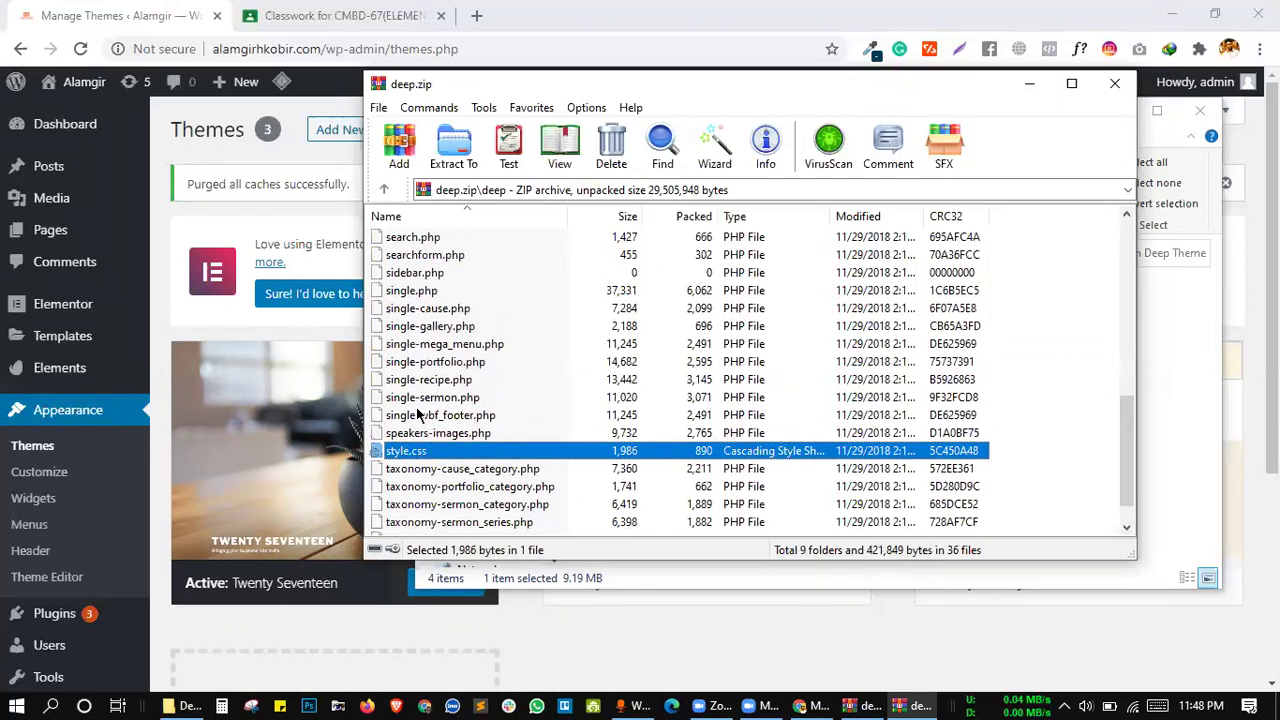
scroll(416, 407, up, 5)
scroll(443, 451, up, 4)
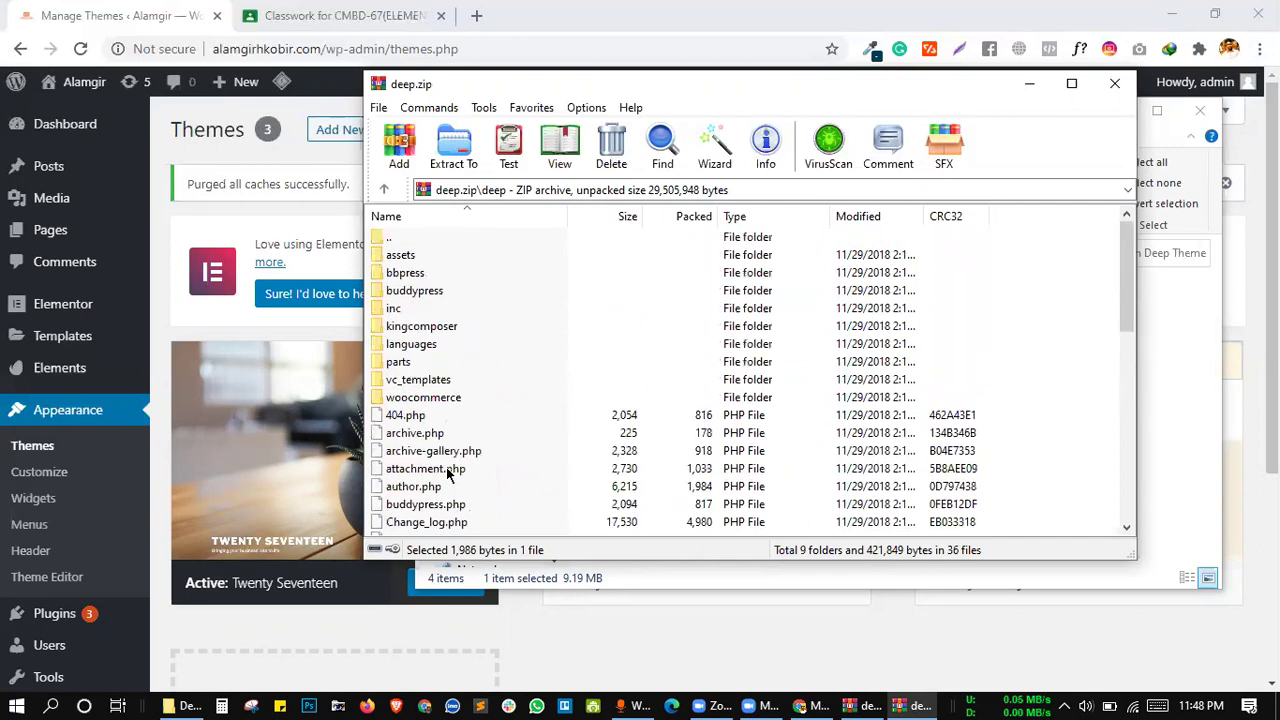
scroll(447, 474, down, 9)
scroll(447, 474, up, 2)
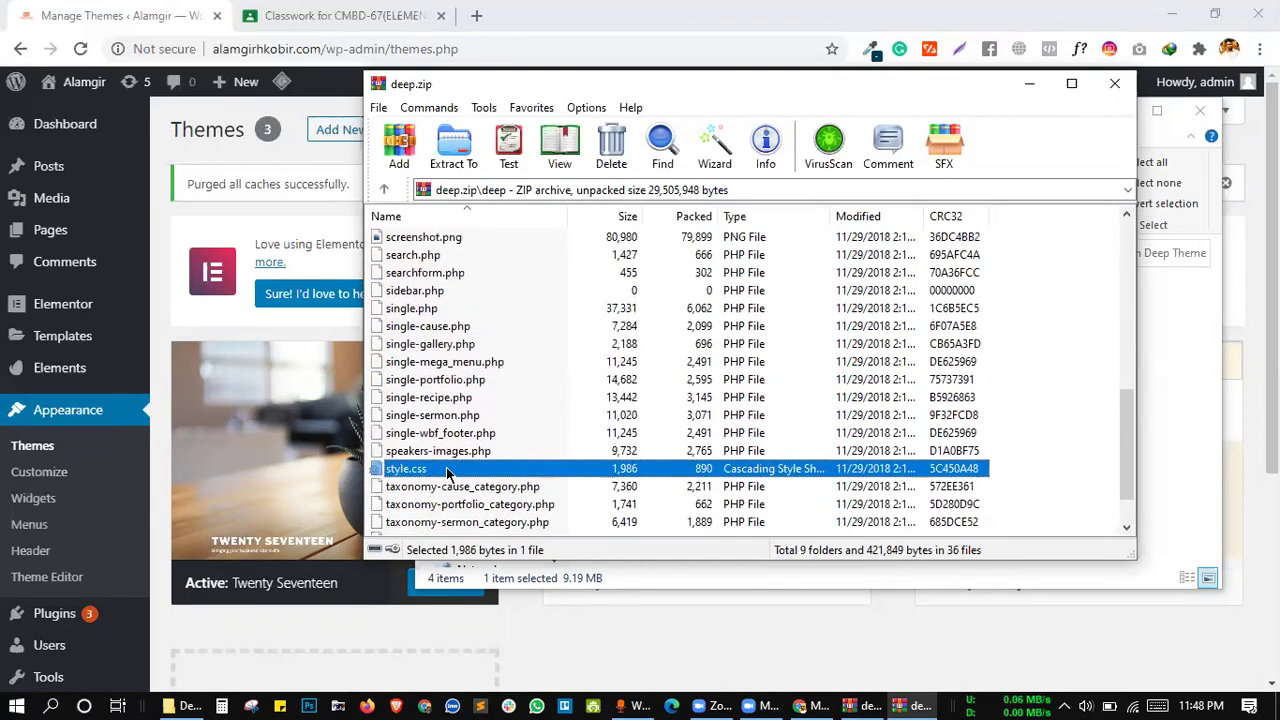
scroll(447, 474, up, 3)
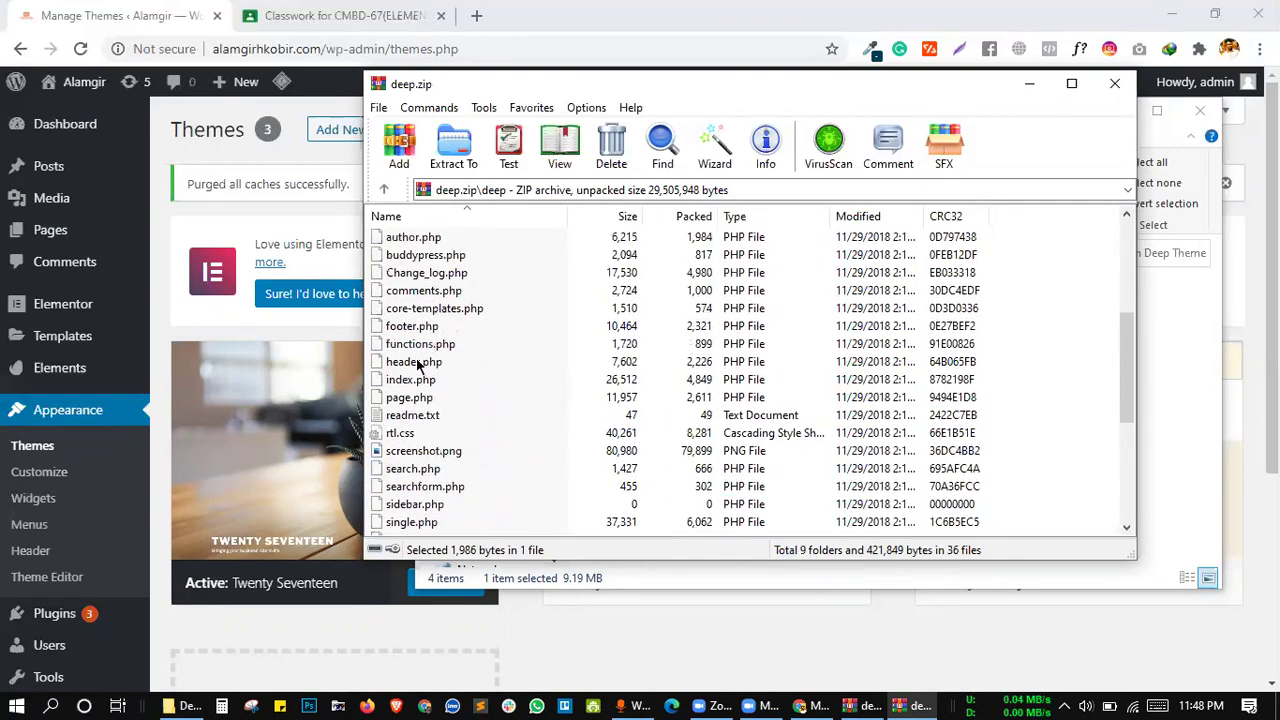
Browse screenshot.png, style.css and search.php in the archive's file list.
click(406, 451)
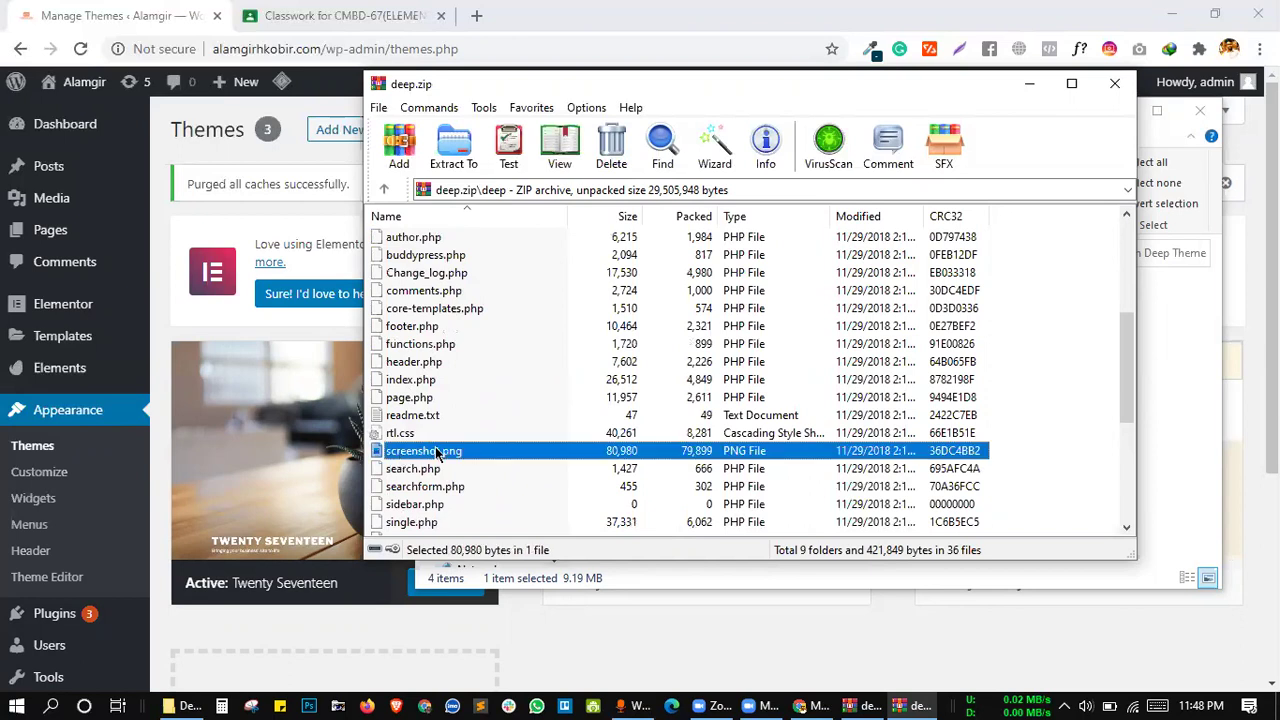
scroll(440, 452, down, 1)
scroll(440, 452, down, 3)
click(414, 418)
scroll(414, 420, up, 3)
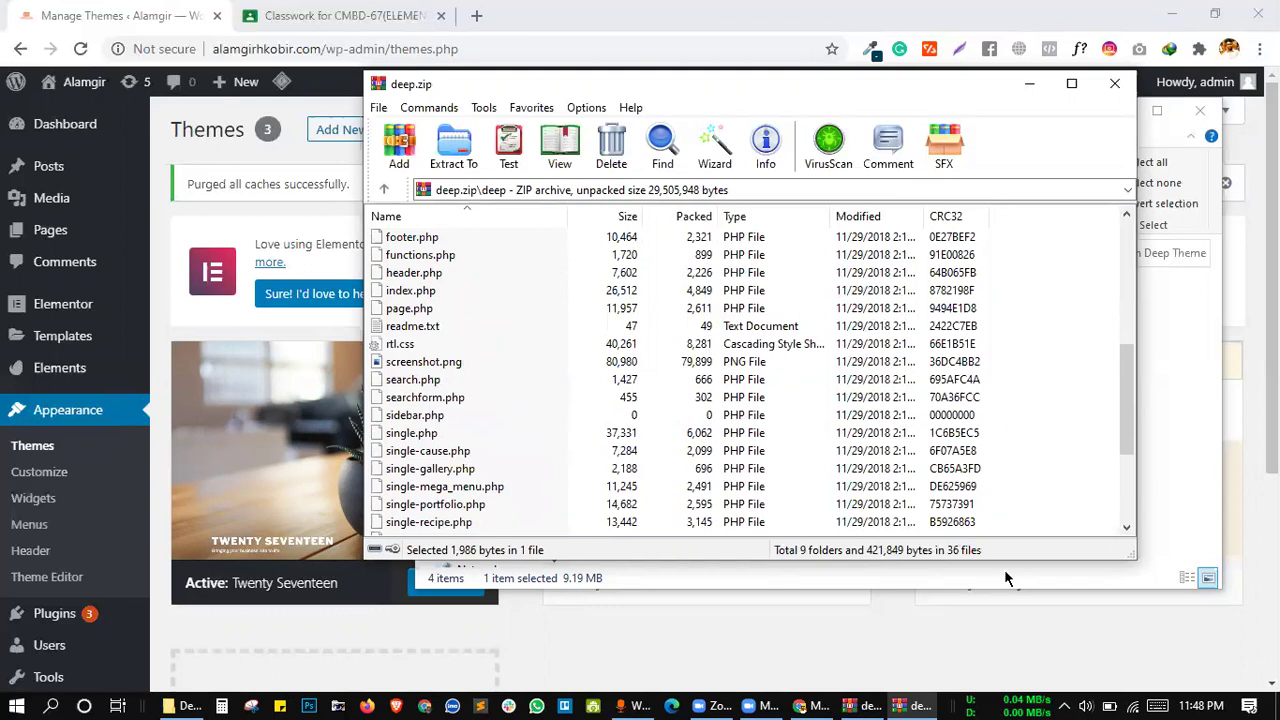
click(423, 363)
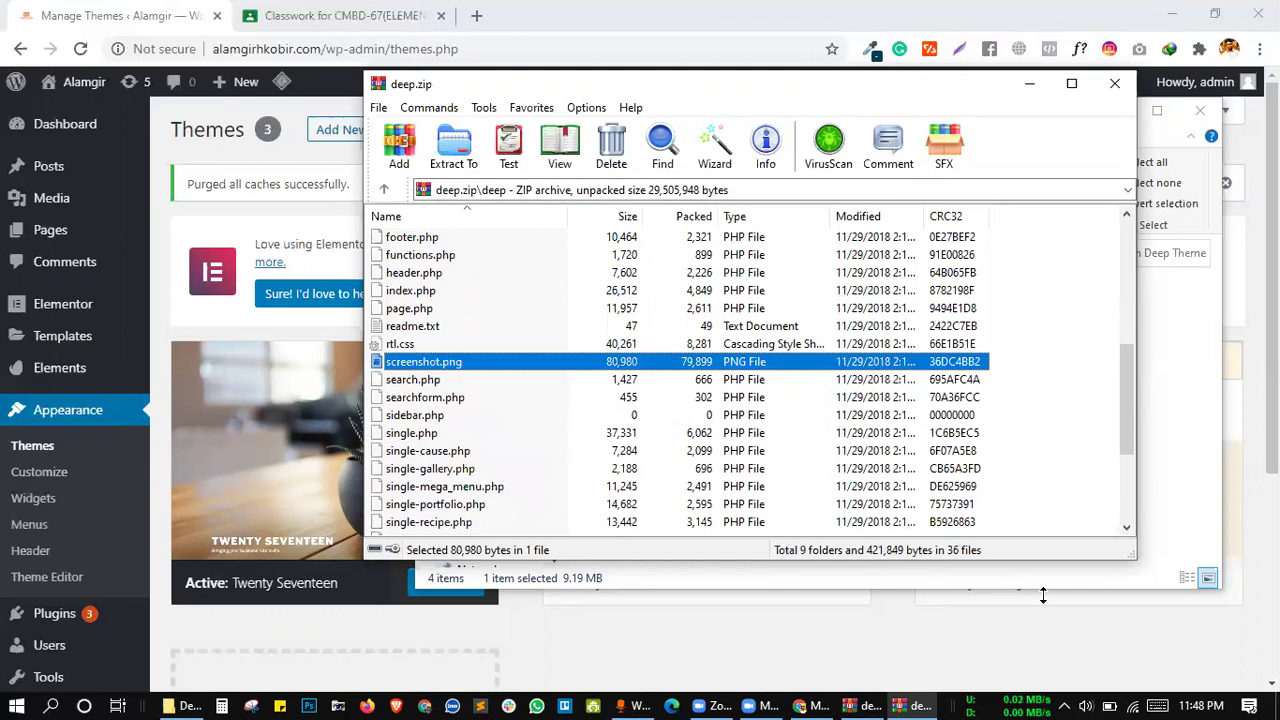
click(1194, 574)
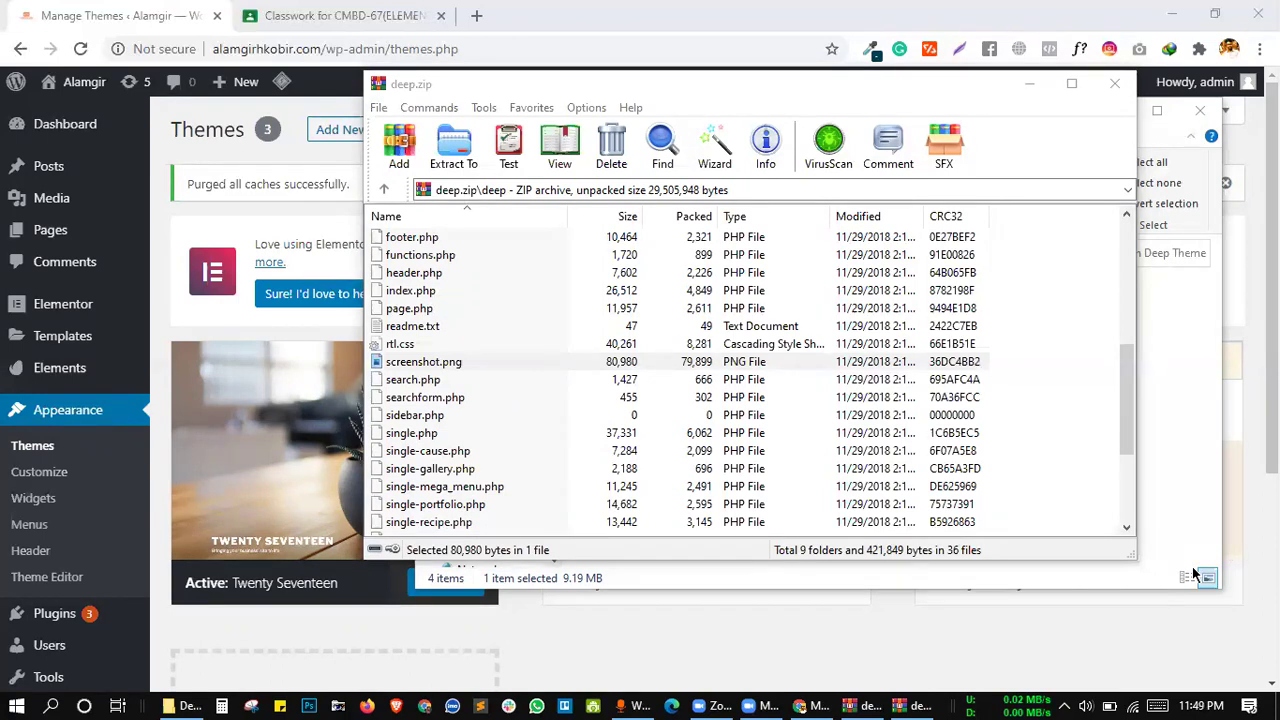
click(430, 380)
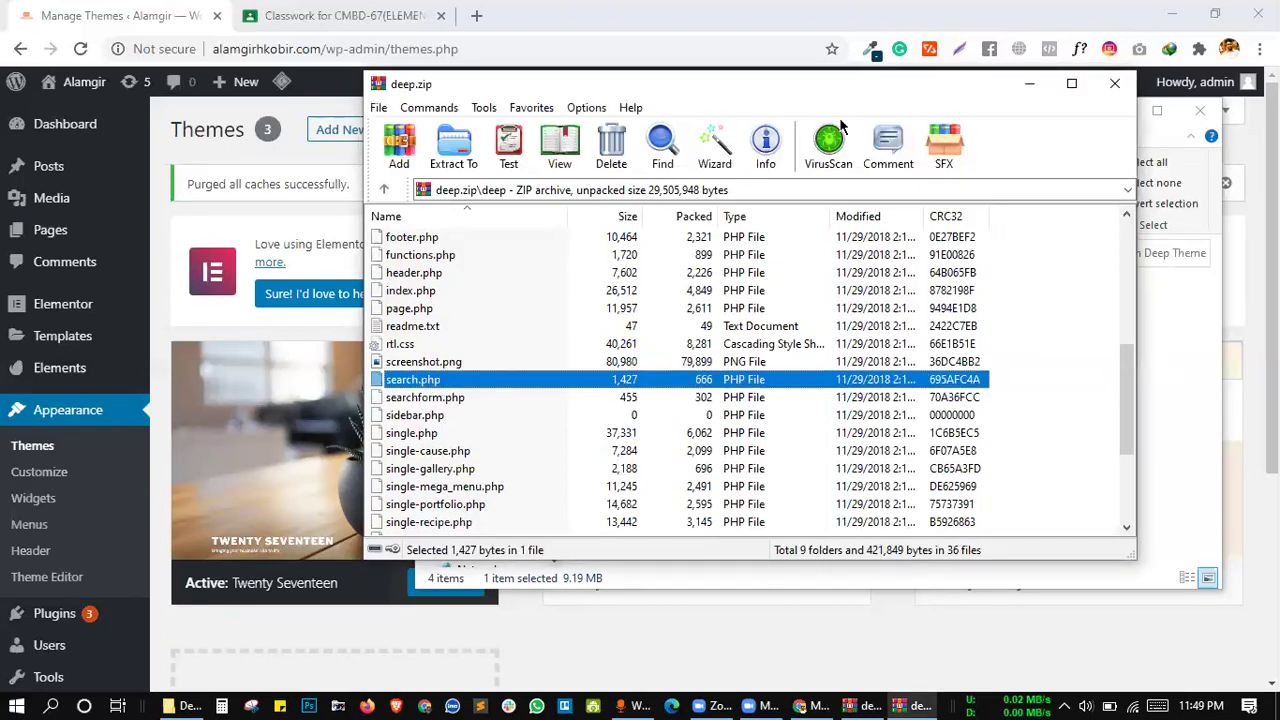
click(765, 145)
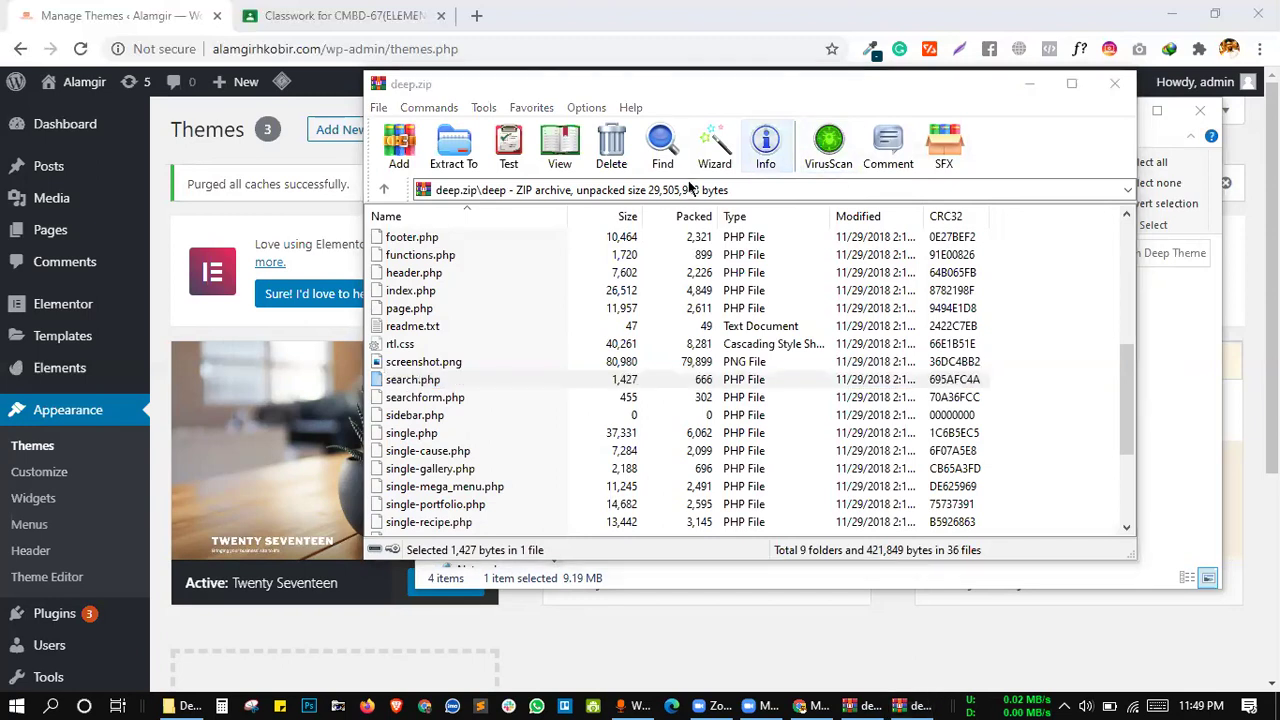
click(428, 364)
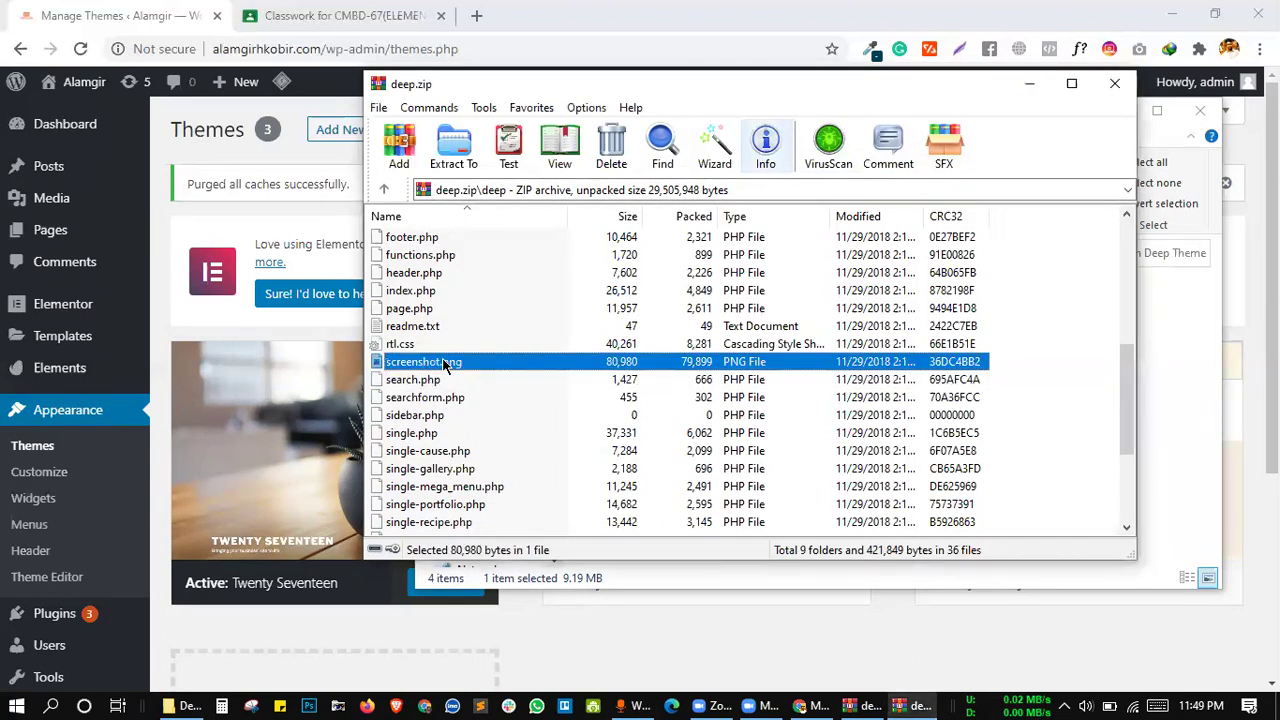
scroll(452, 366, down, 4)
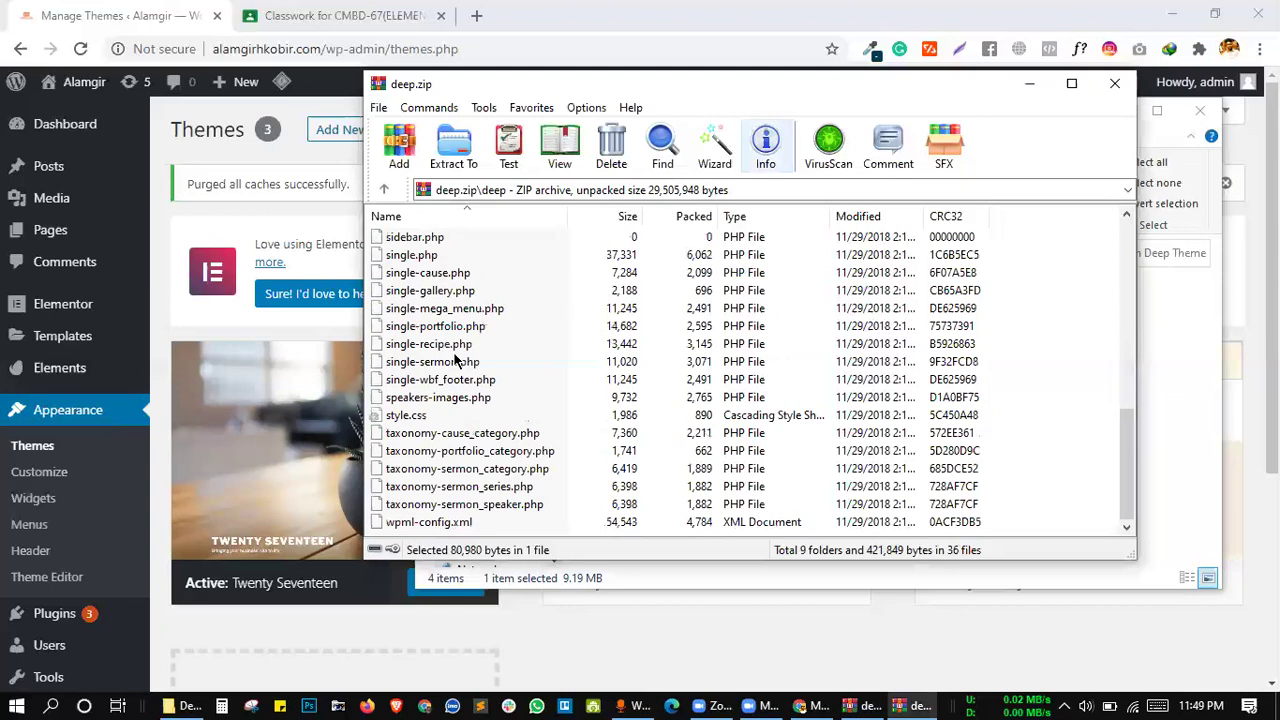
Recheck style.css (1,986 bytes) and close the deep.zip archive.
click(407, 418)
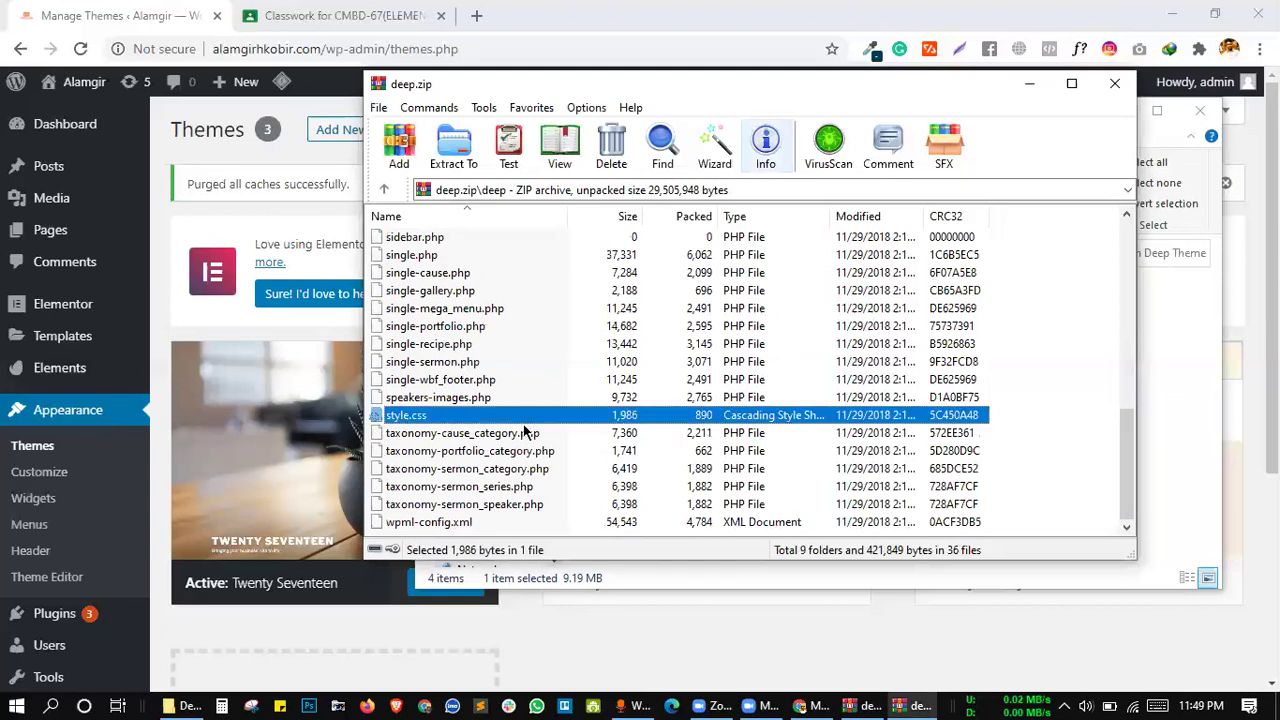
scroll(523, 418, up, 10)
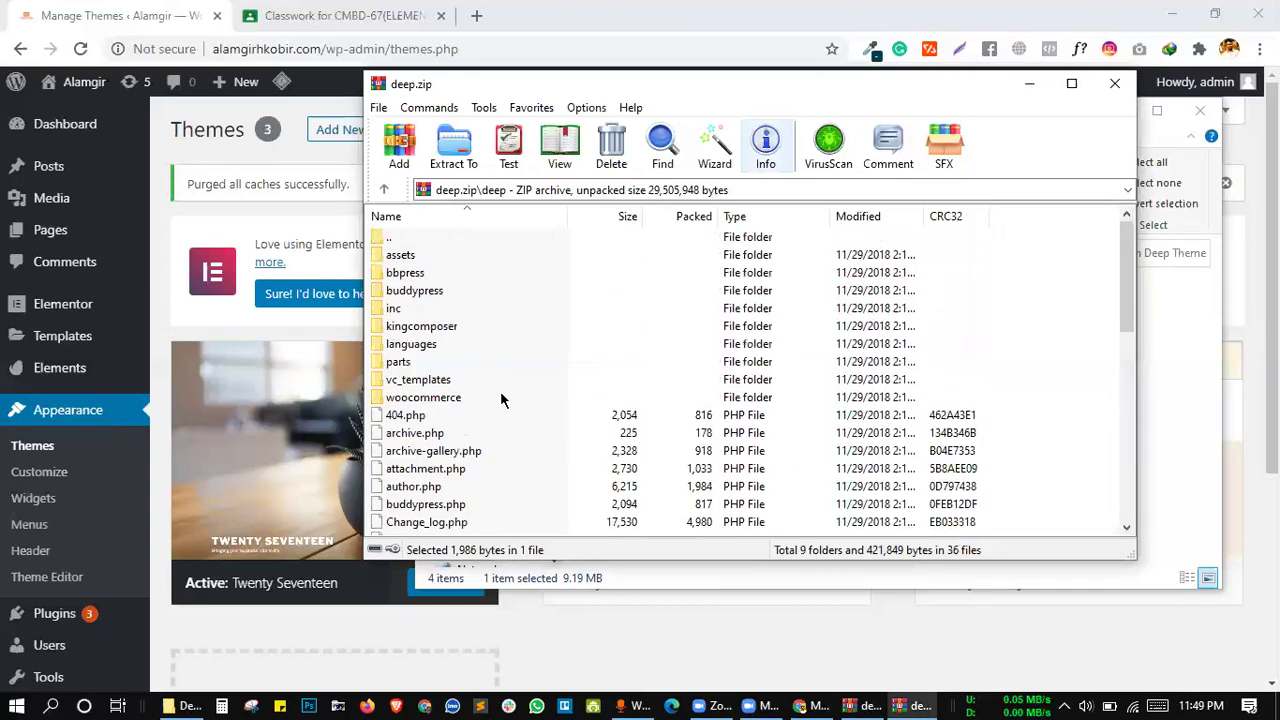
scroll(505, 402, down, 10)
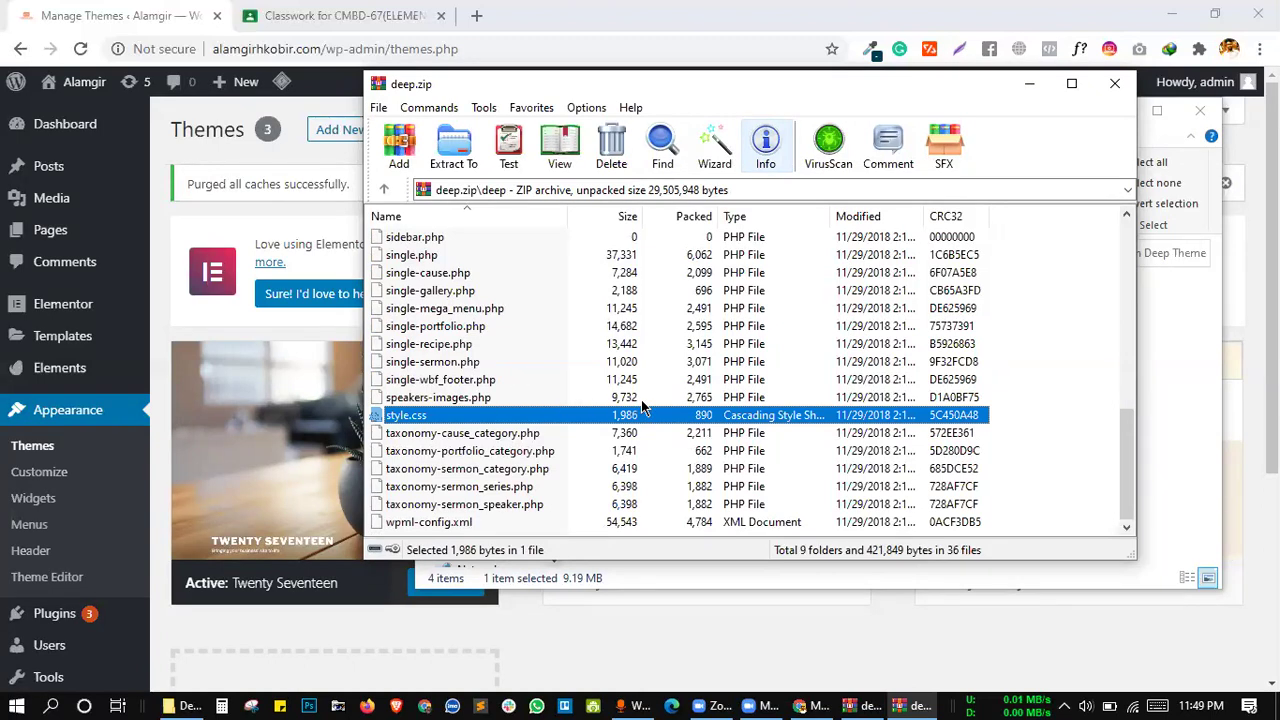
scroll(693, 395, up, 10)
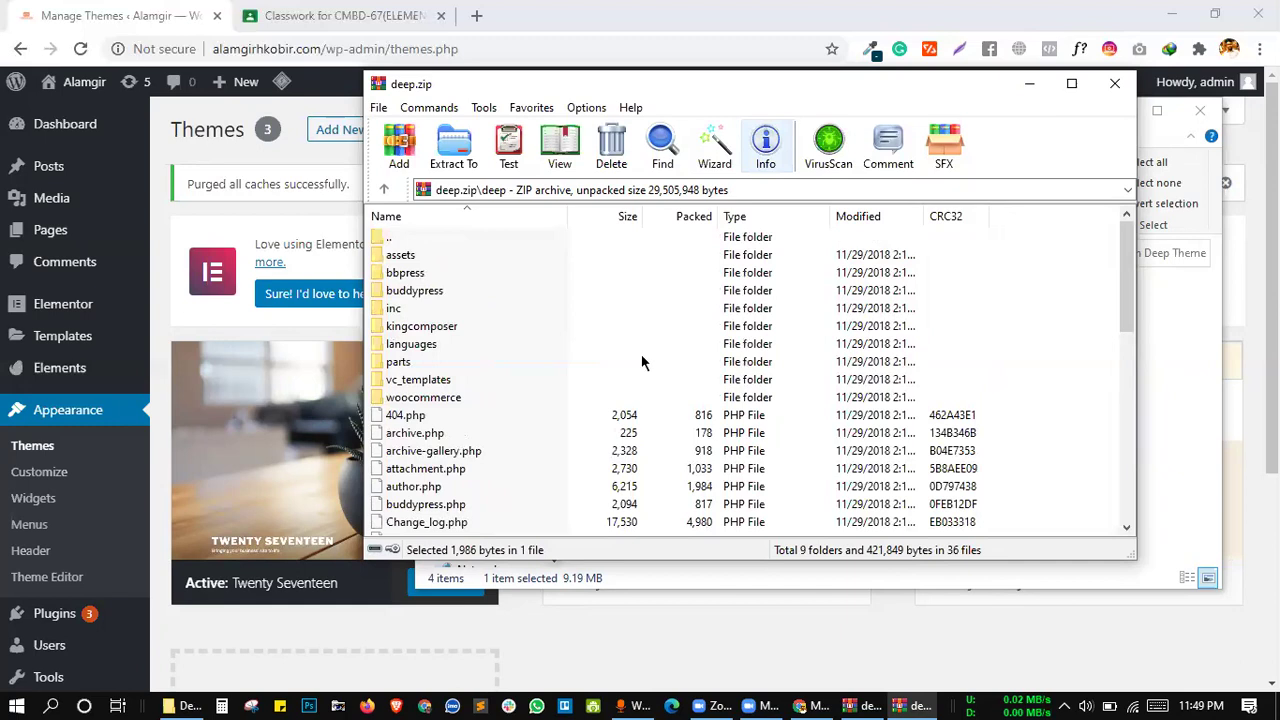
scroll(643, 362, down, 6)
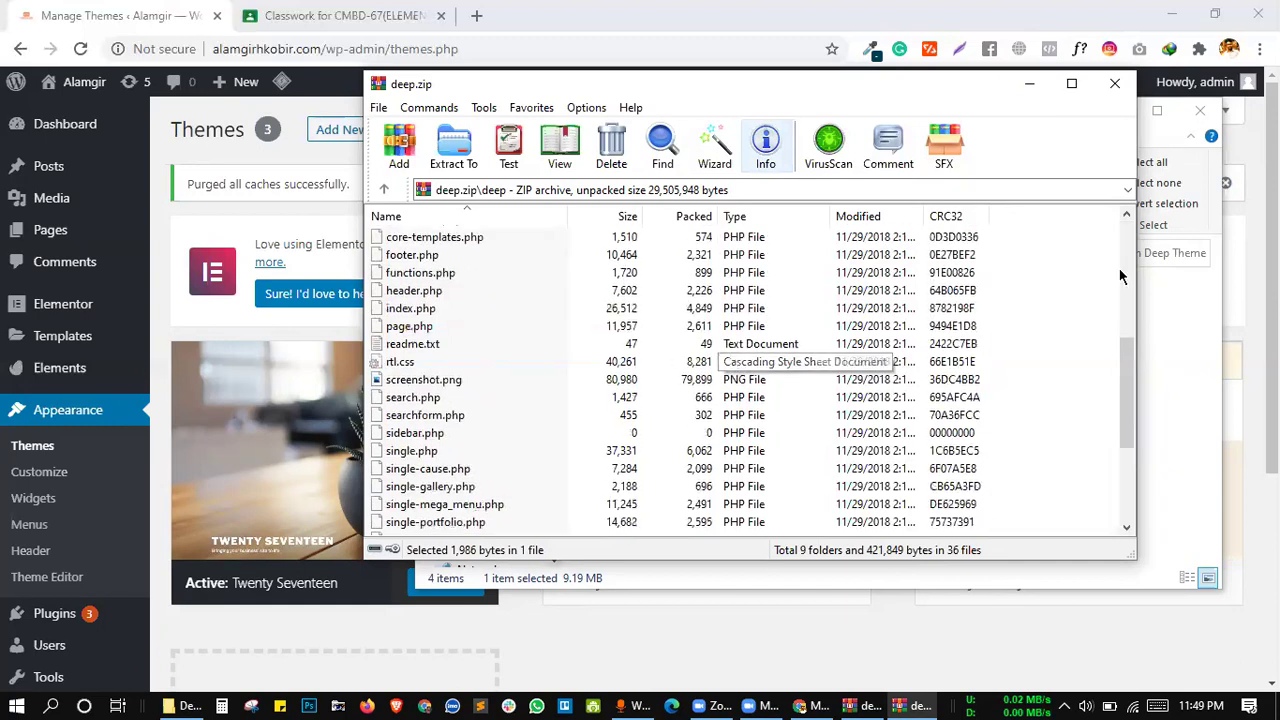
click(1114, 83)
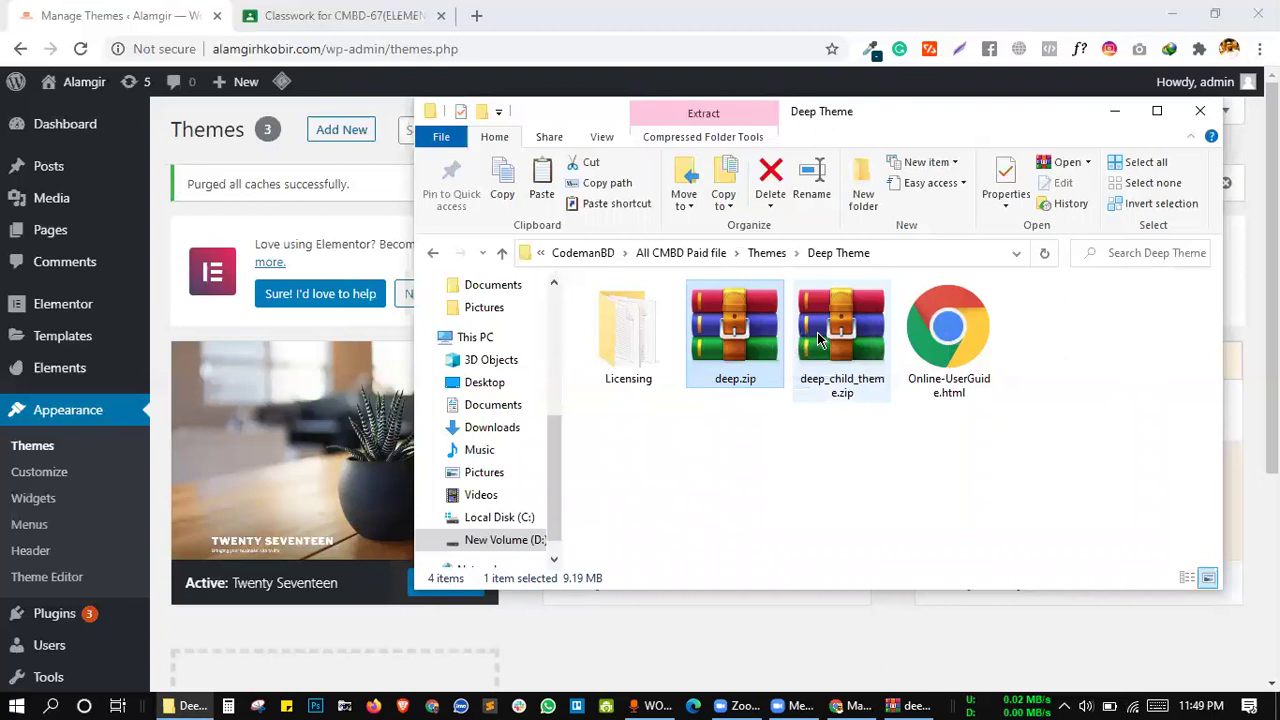
Select deep.zip in the Deep Theme folder.
click(830, 345)
click(718, 474)
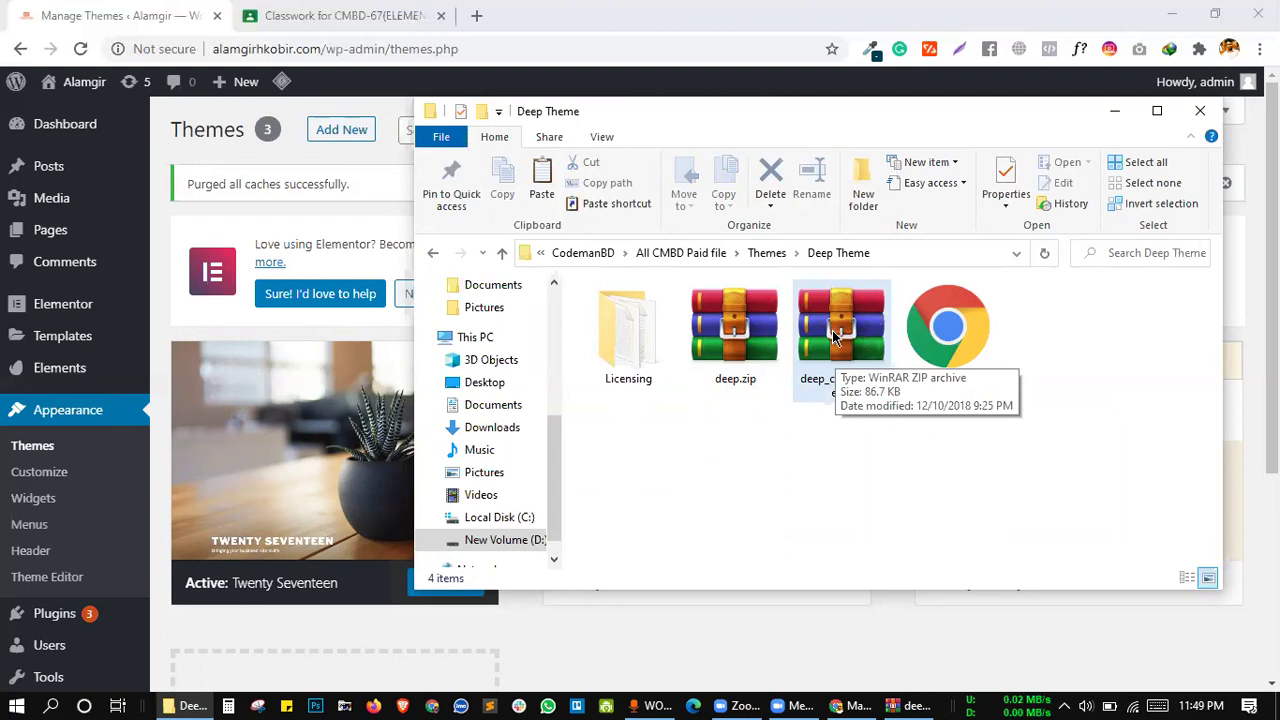
click(731, 330)
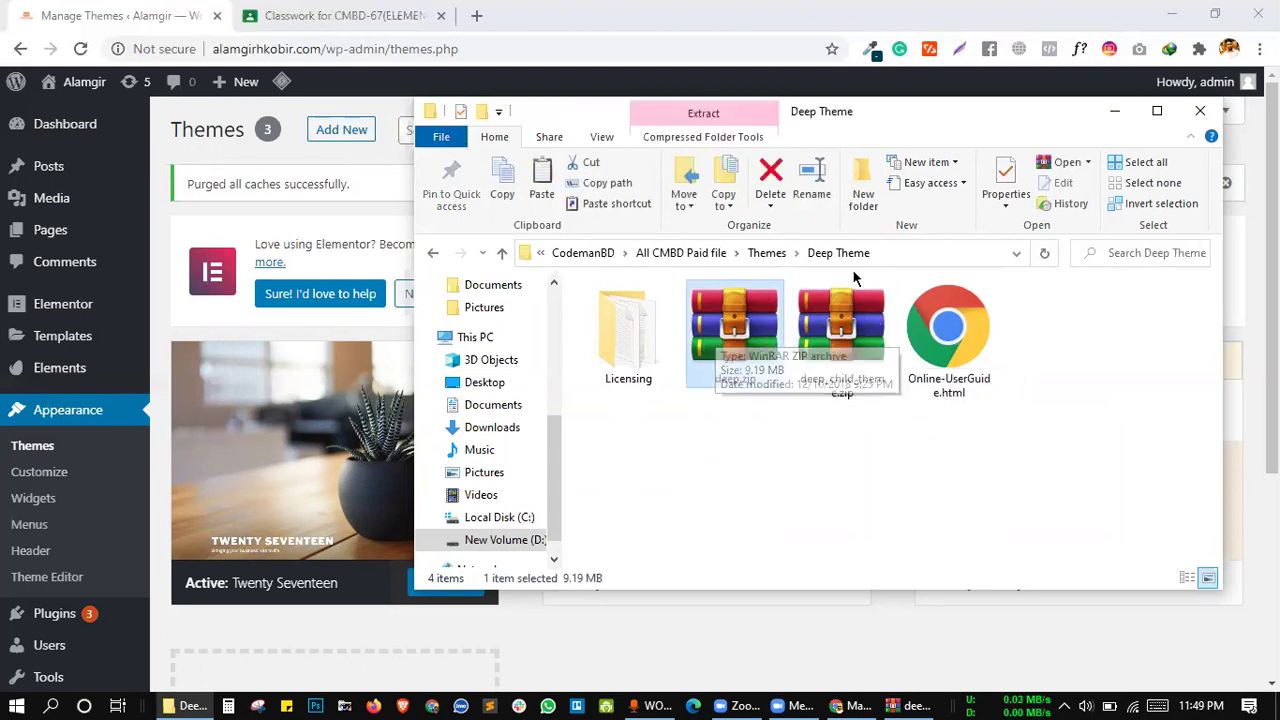
click(845, 328)
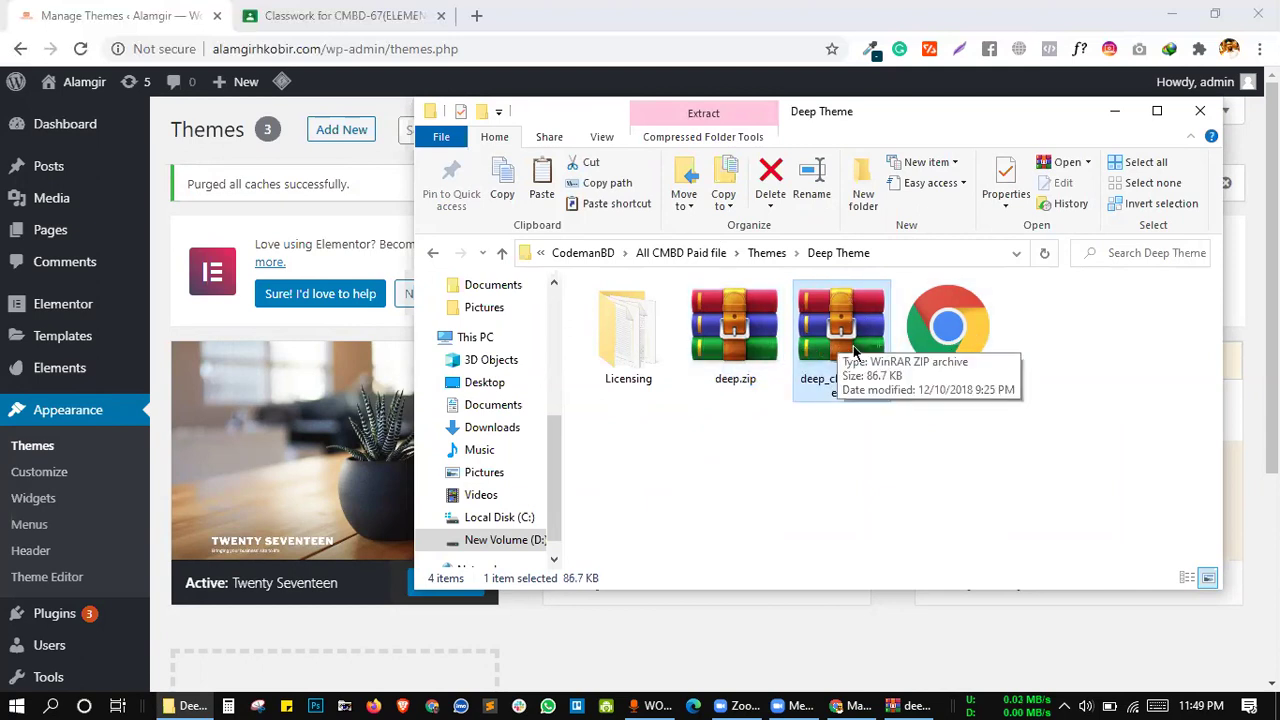
click(757, 328)
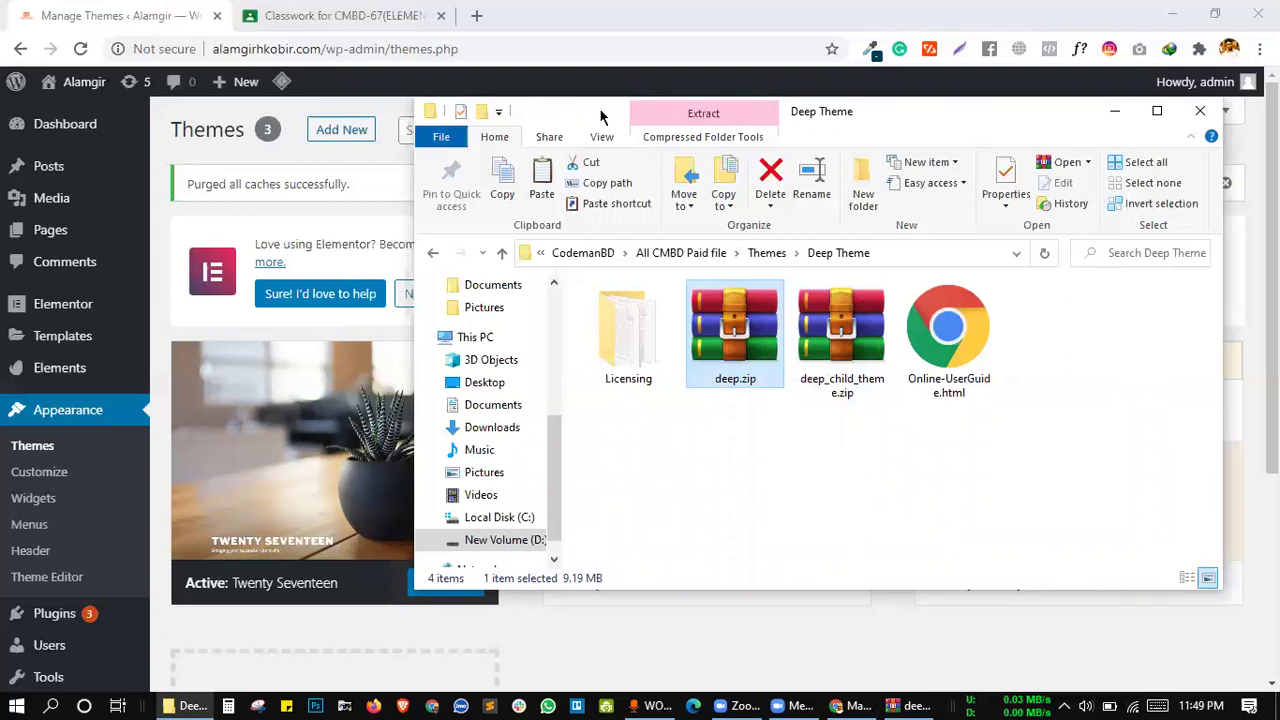
Open the Upload Theme form on WordPress's Add Themes page.
drag(601, 117, 589, 138)
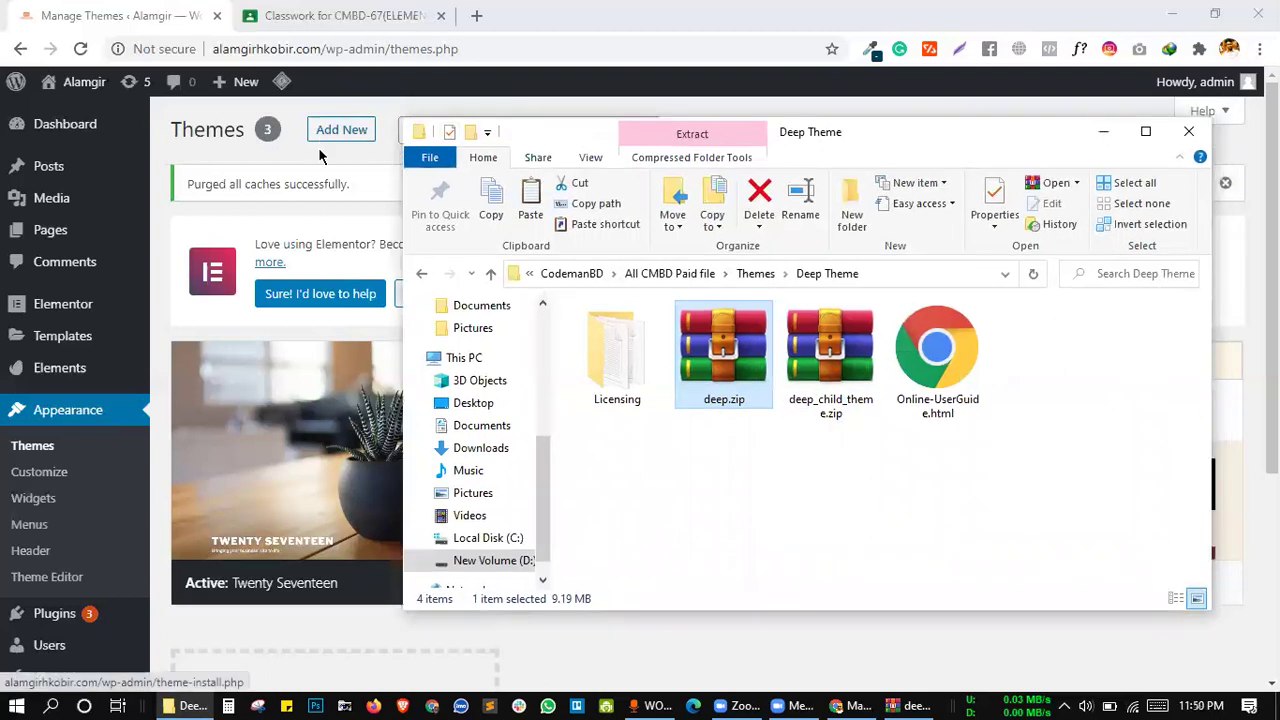
click(326, 132)
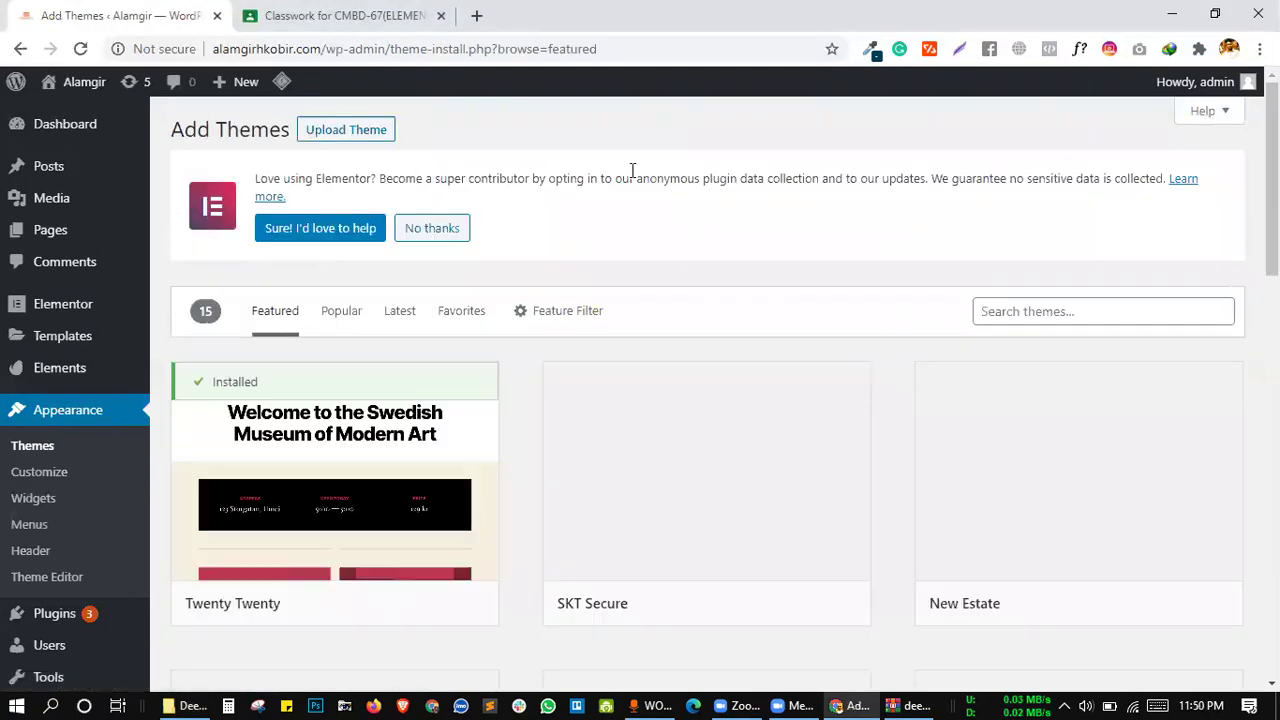
click(346, 130)
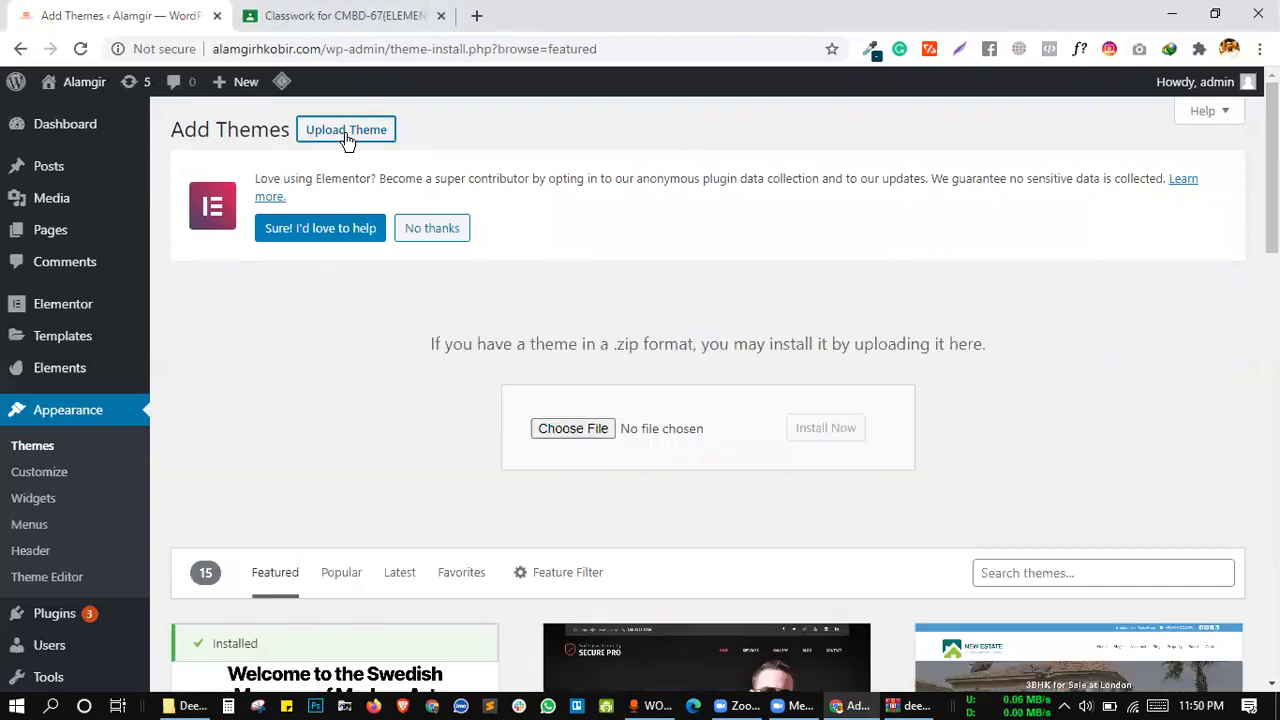
Snap the folder beside the Add Themes page and drag deep.zip onto the upload form.
click(193, 706)
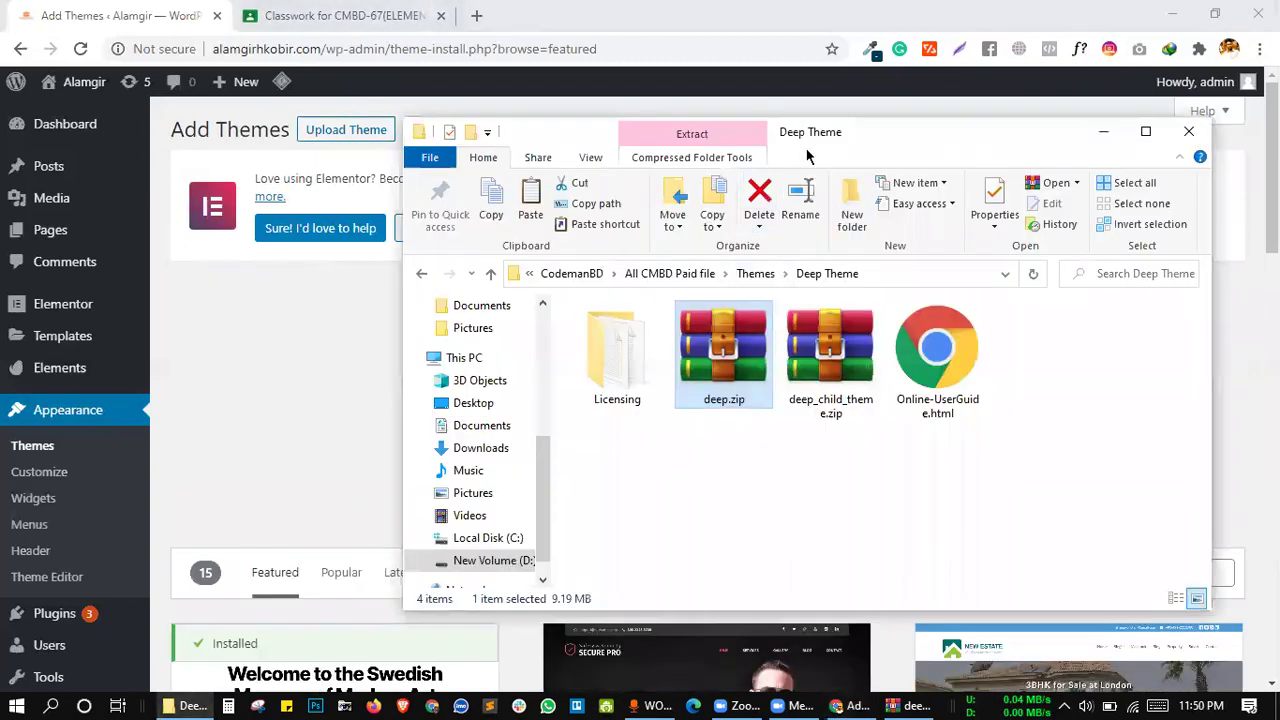
drag(814, 136, 823, 130)
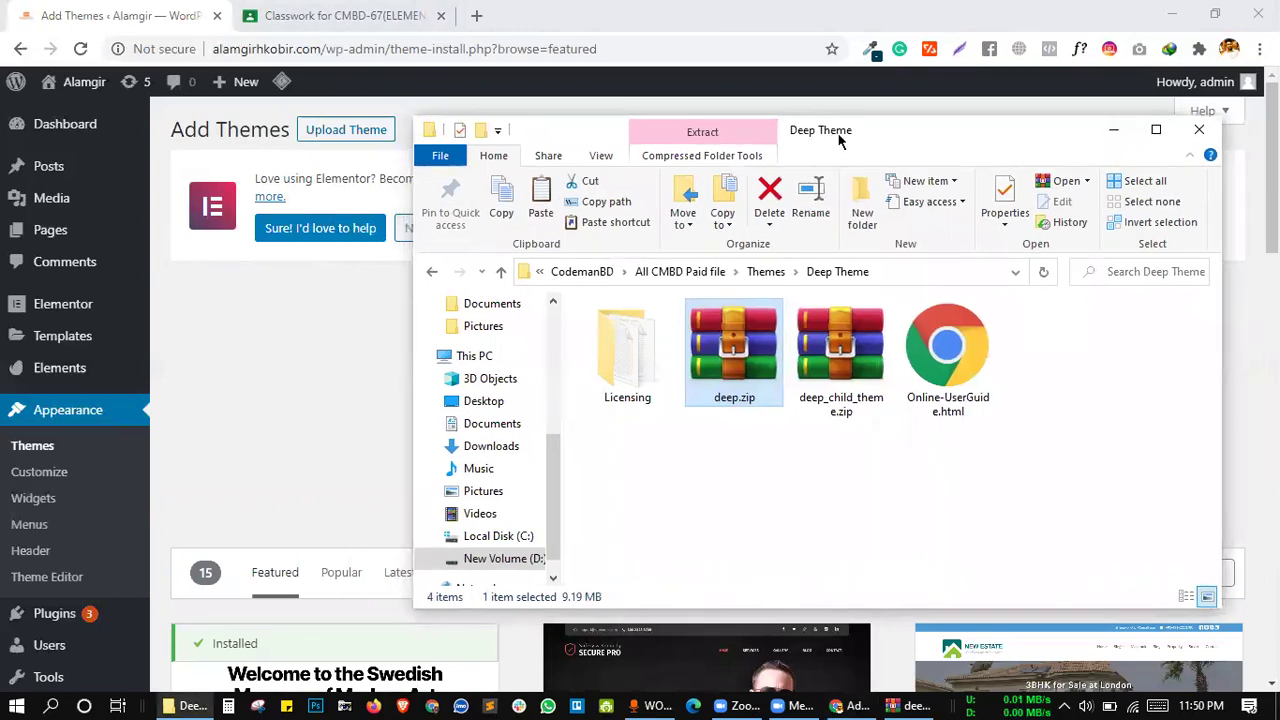
key(super+Right)
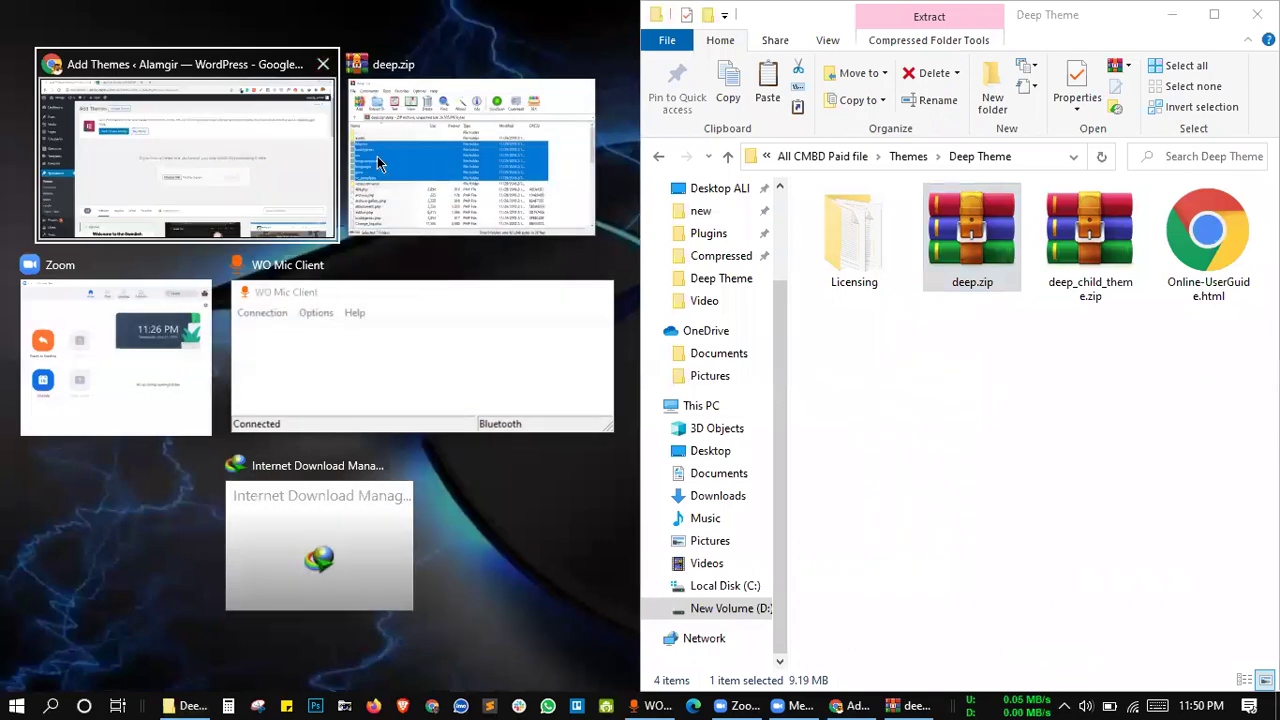
key(Return)
click(982, 228)
drag(982, 228, 88, 510)
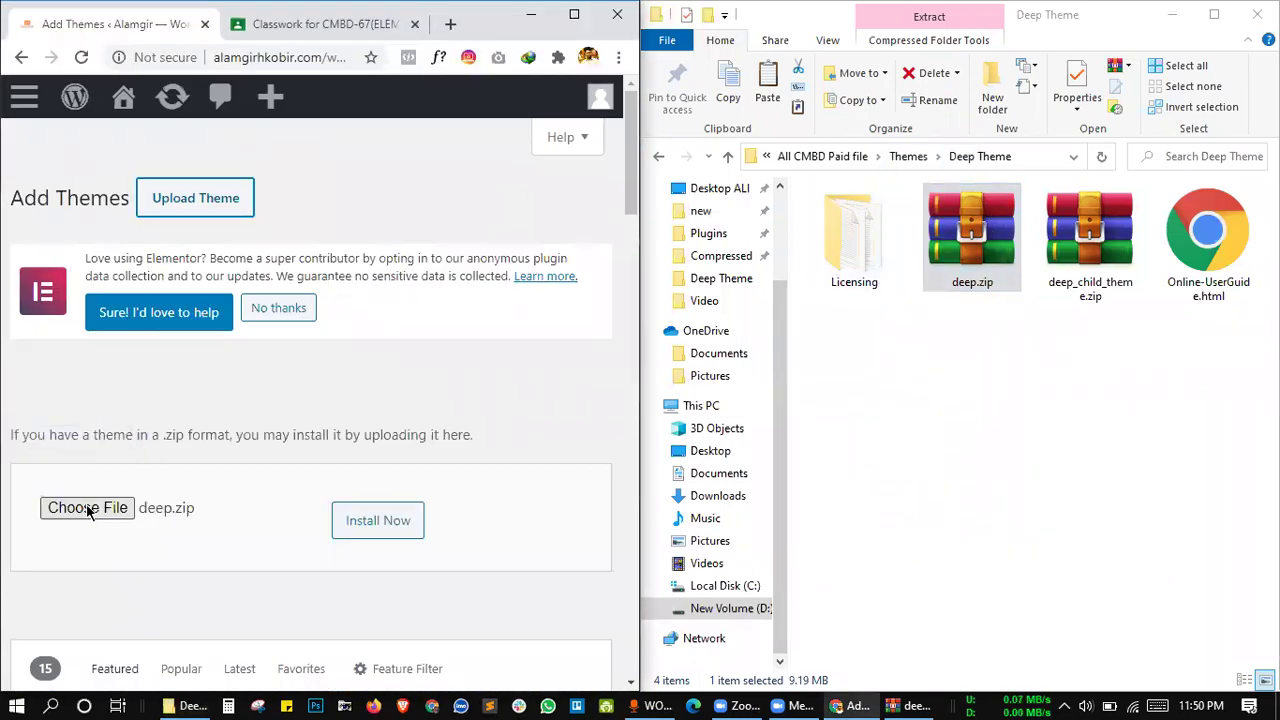
Start installing deep.zip with Install Now, then resize the browser window.
click(375, 519)
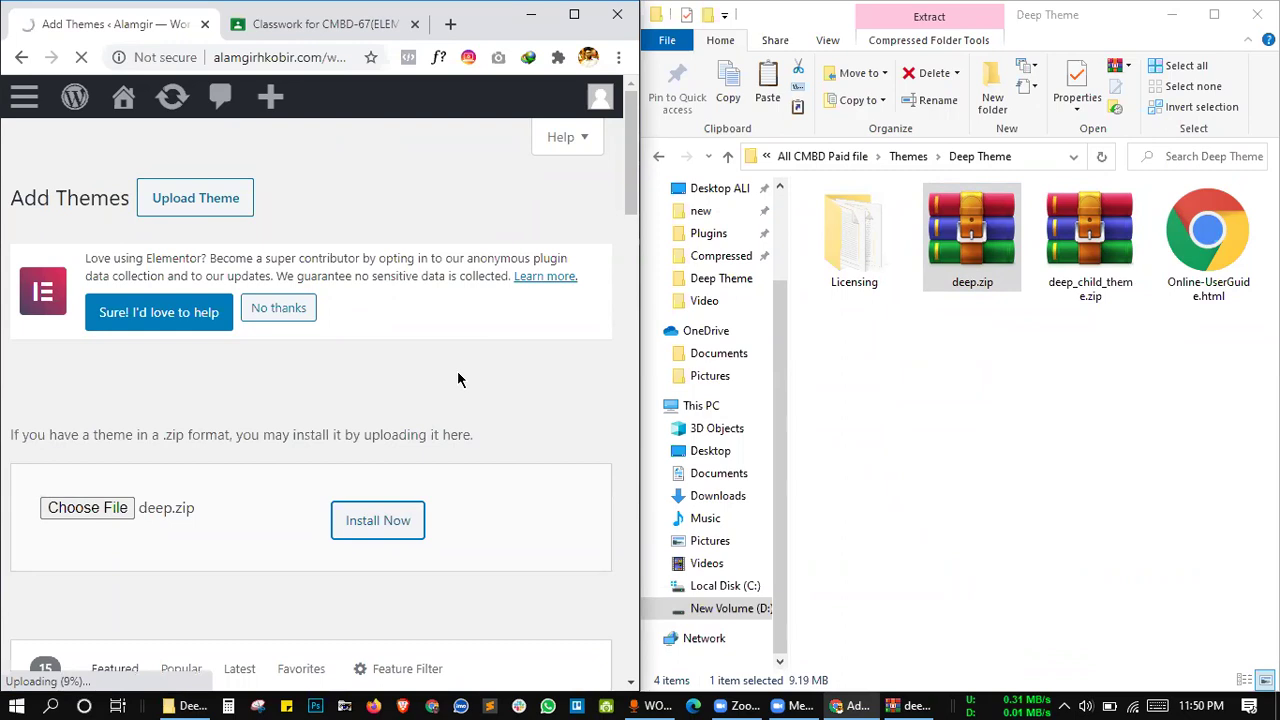
key(alt+space)
key(m)
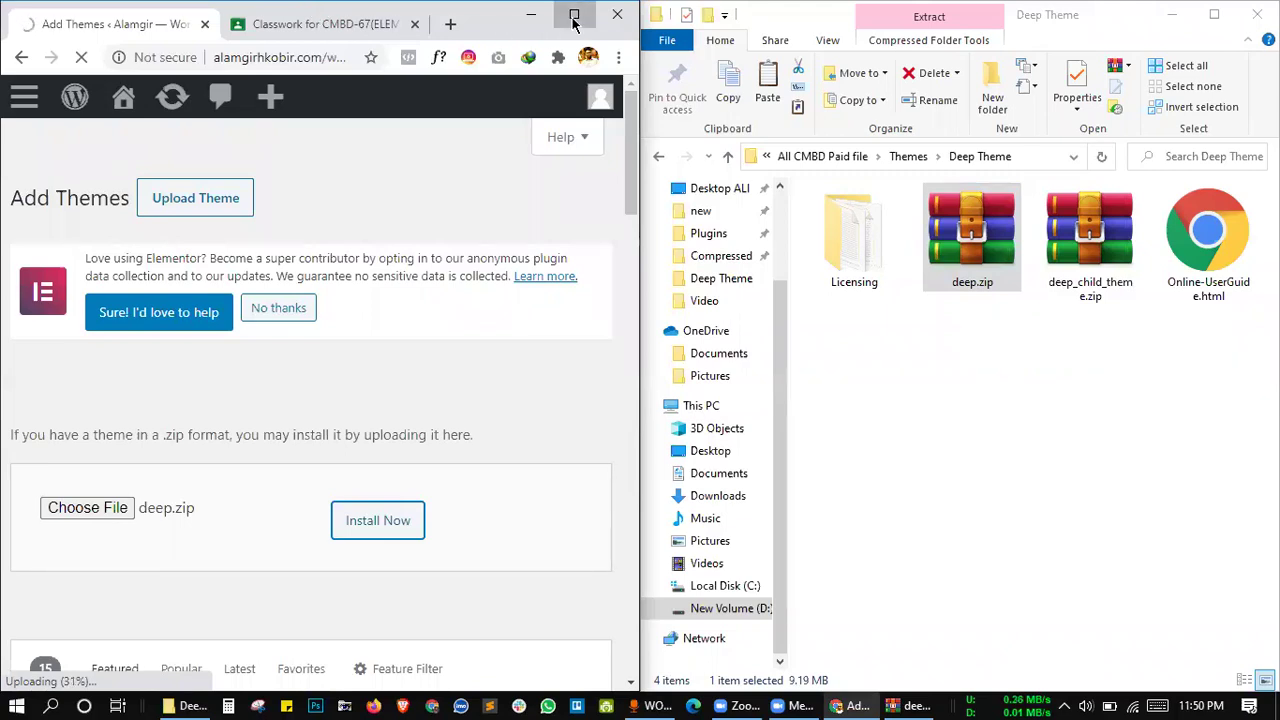
click(574, 14)
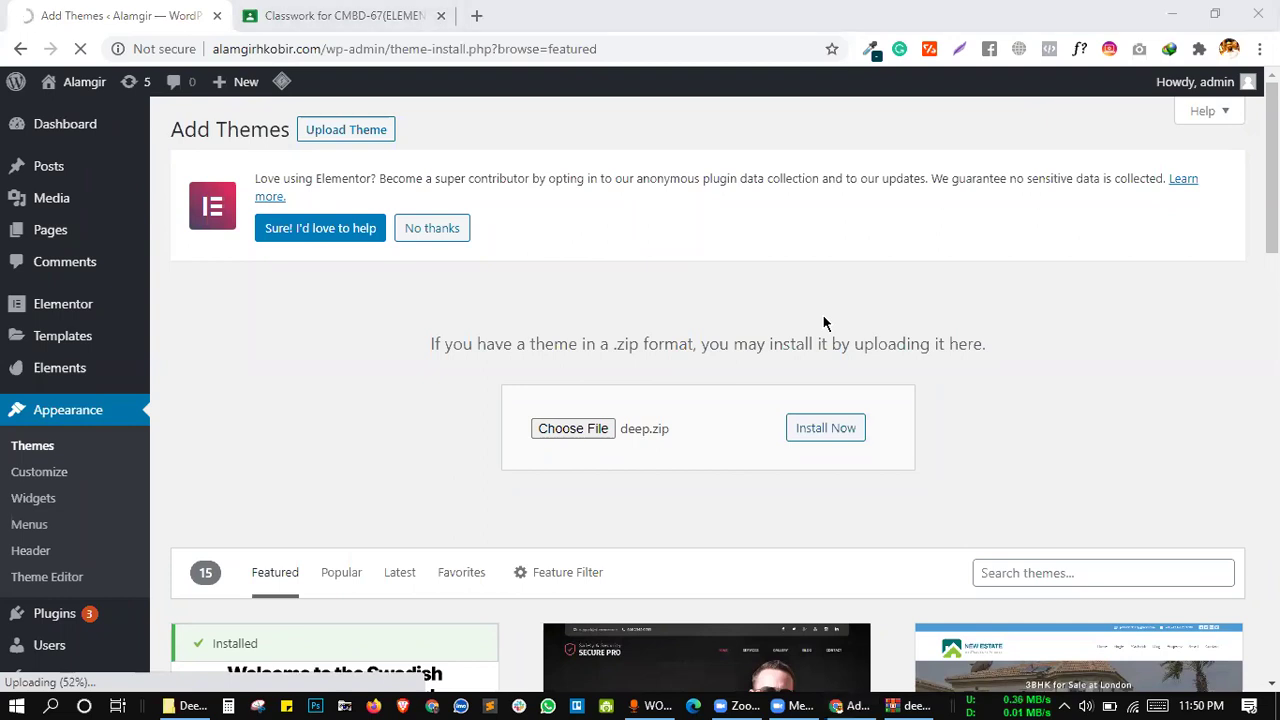
double_click(695, 38)
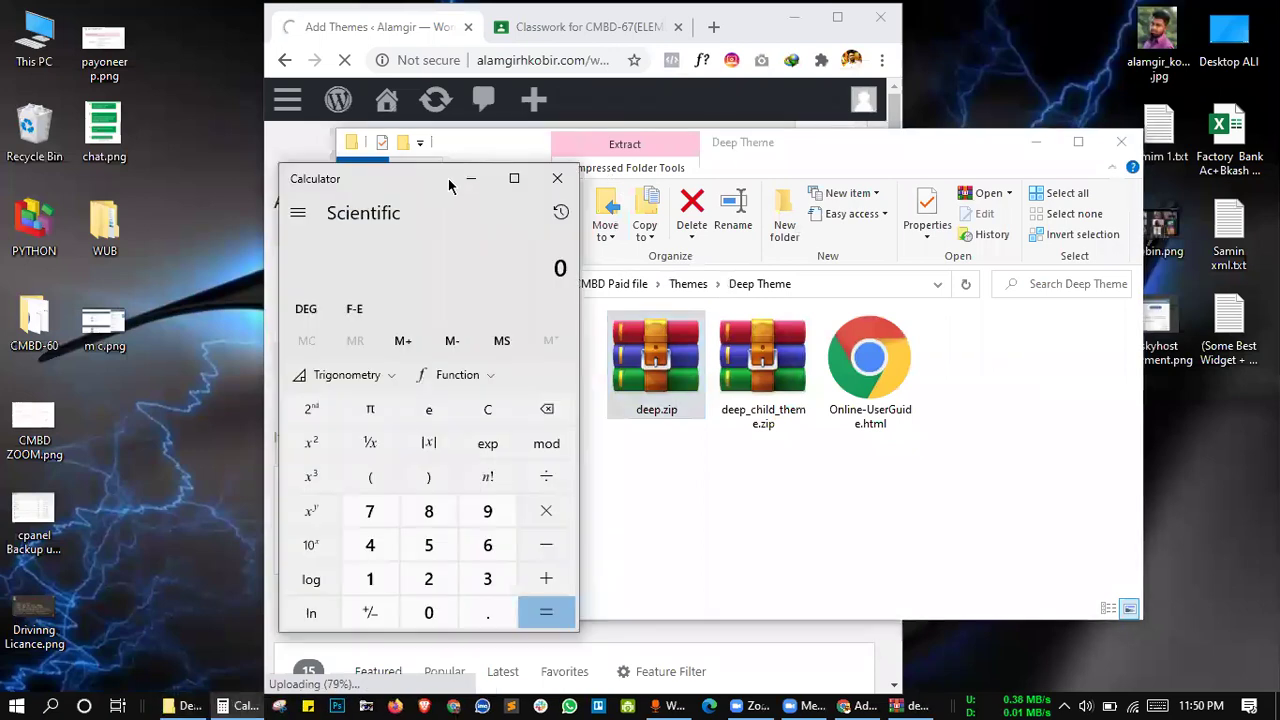
Snap the Calculator left beside the Deep Theme folder, then hide it to reveal the install page.
drag(449, 185, 364, 100)
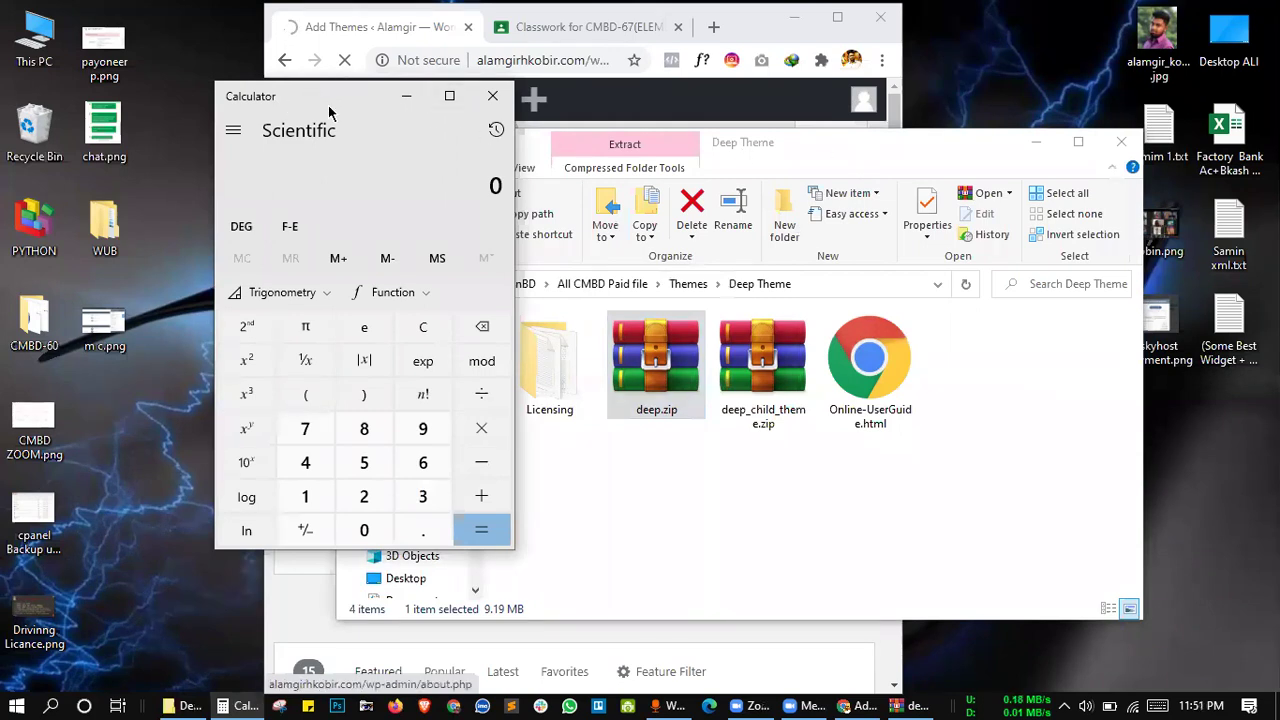
drag(328, 106, 228, 120)
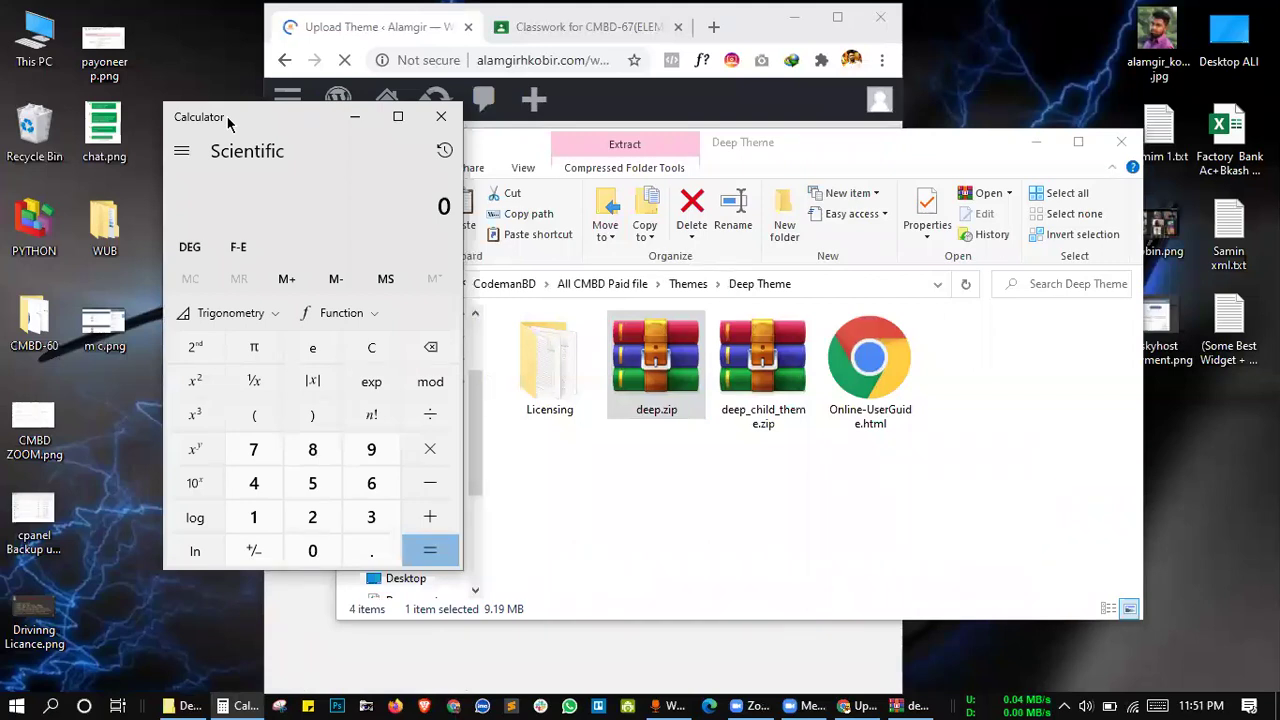
key(super+Left)
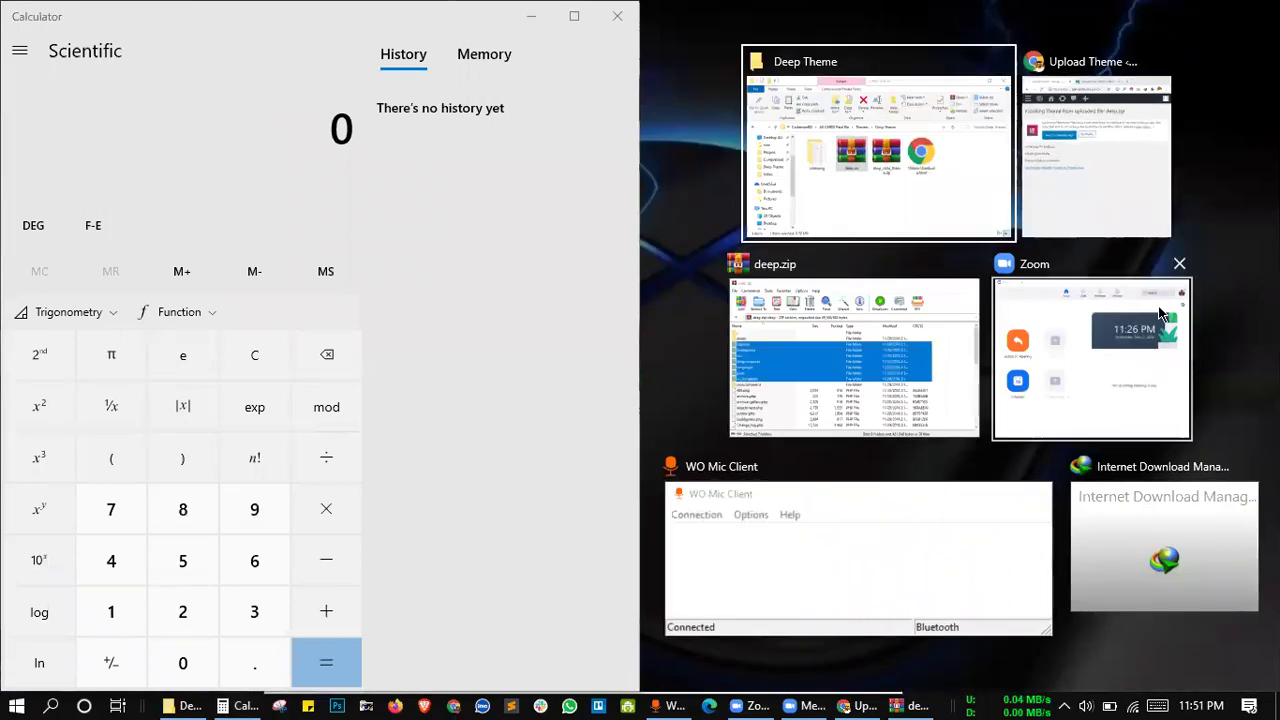
click(939, 125)
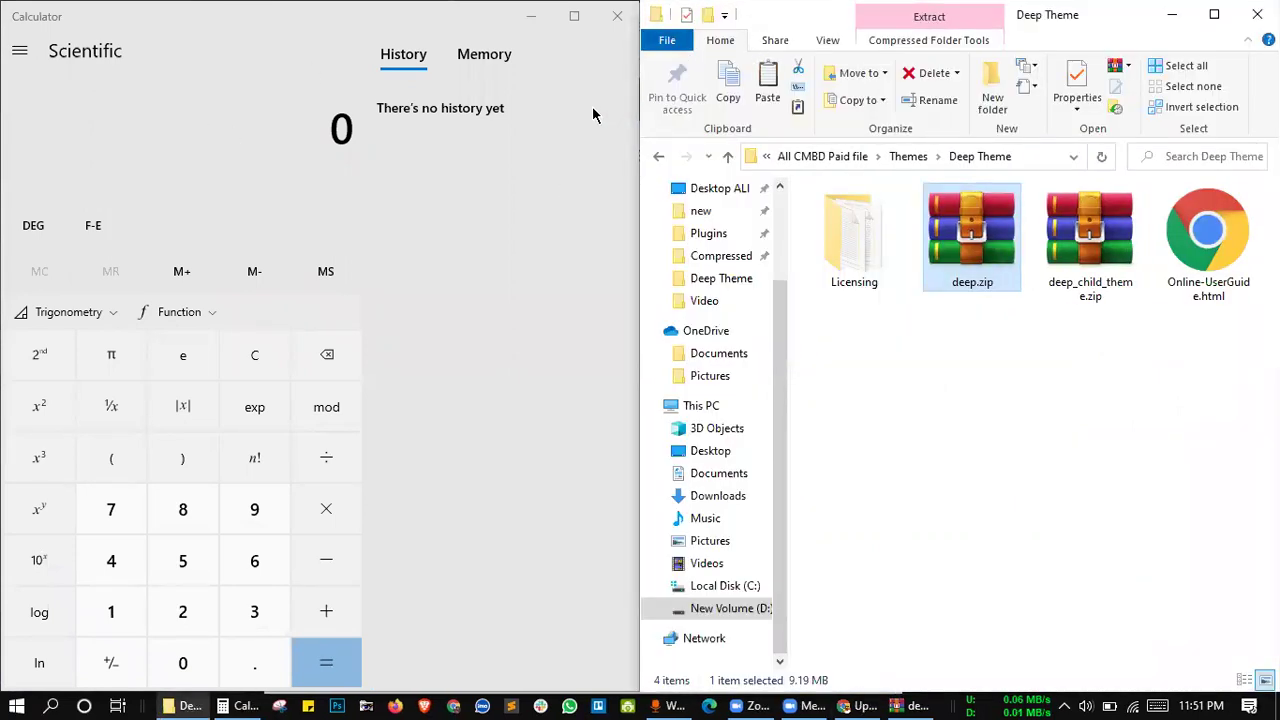
click(945, 413)
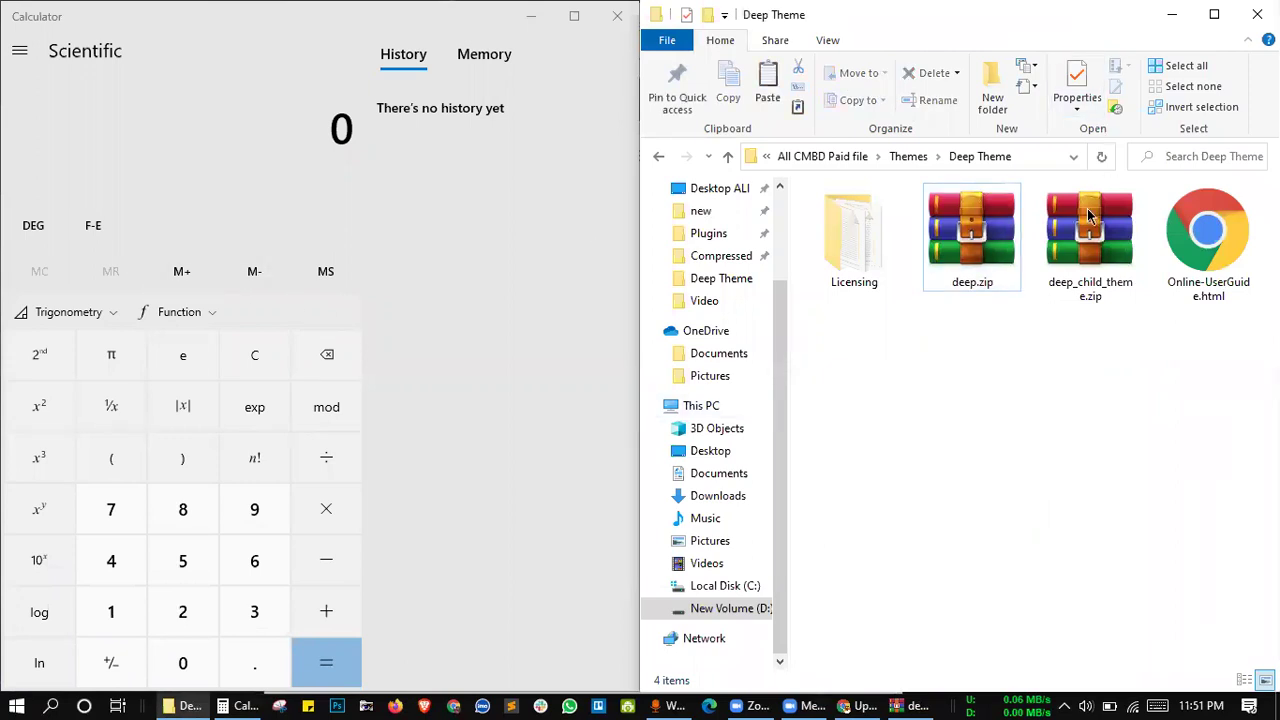
drag(988, 235, 996, 274)
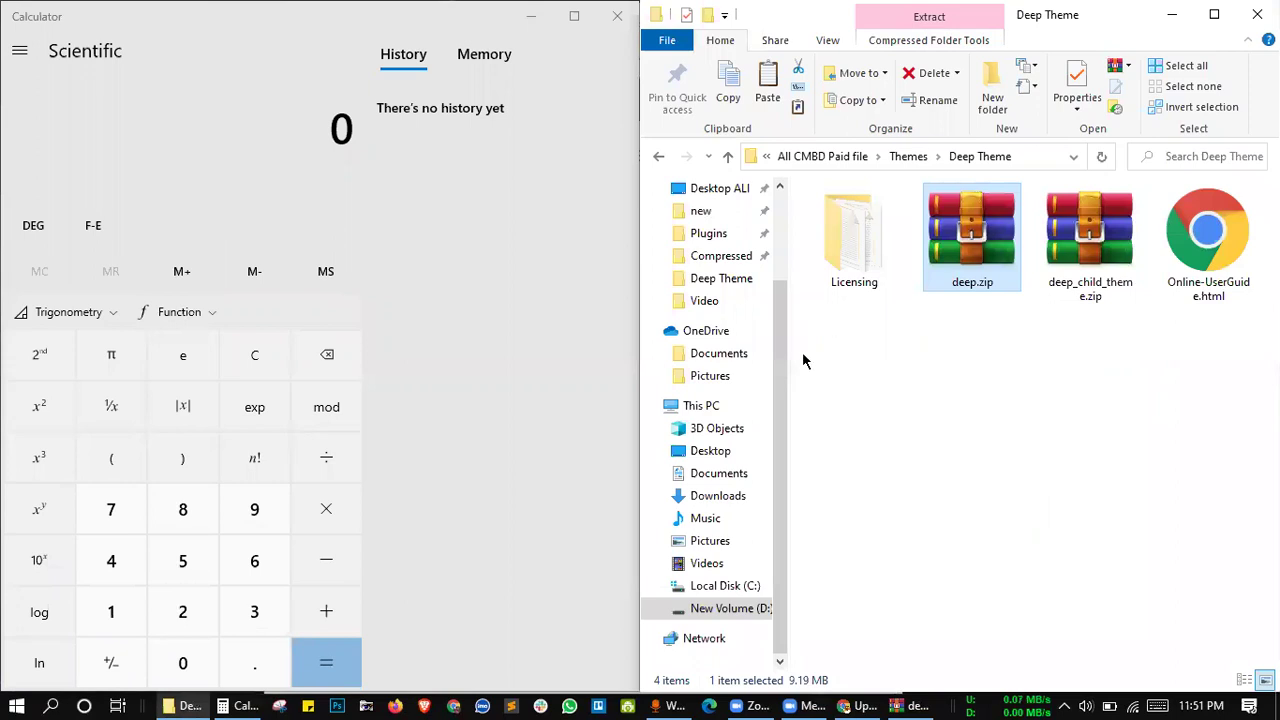
click(531, 15)
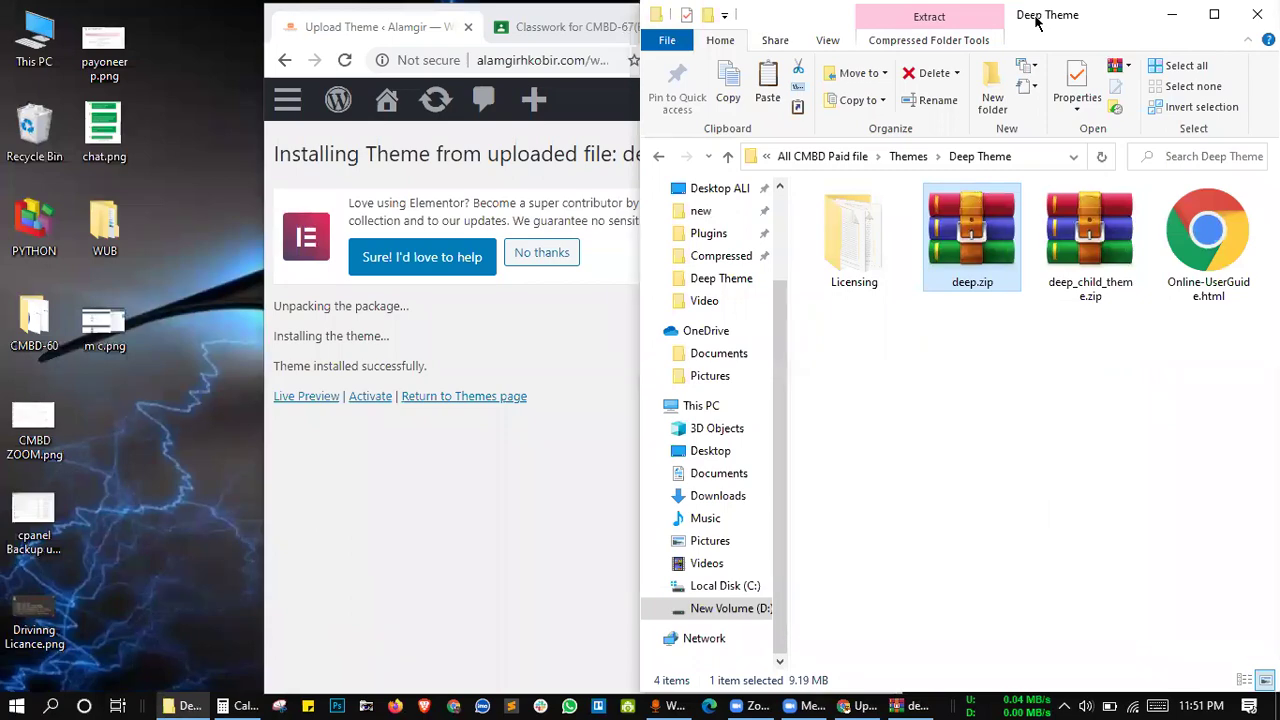
Restore the Deep Theme folder window and maximize the browser showing the theme install.
drag(1035, 22, 6, 358)
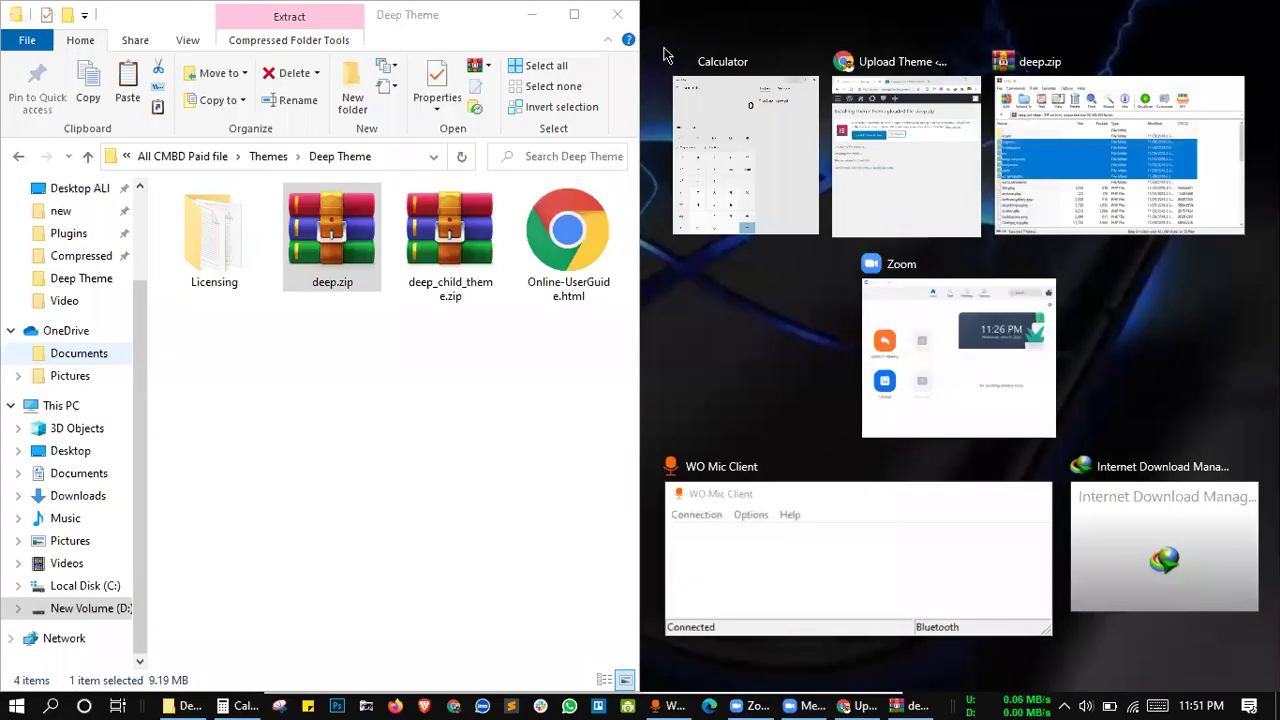
click(503, 23)
double_click(503, 23)
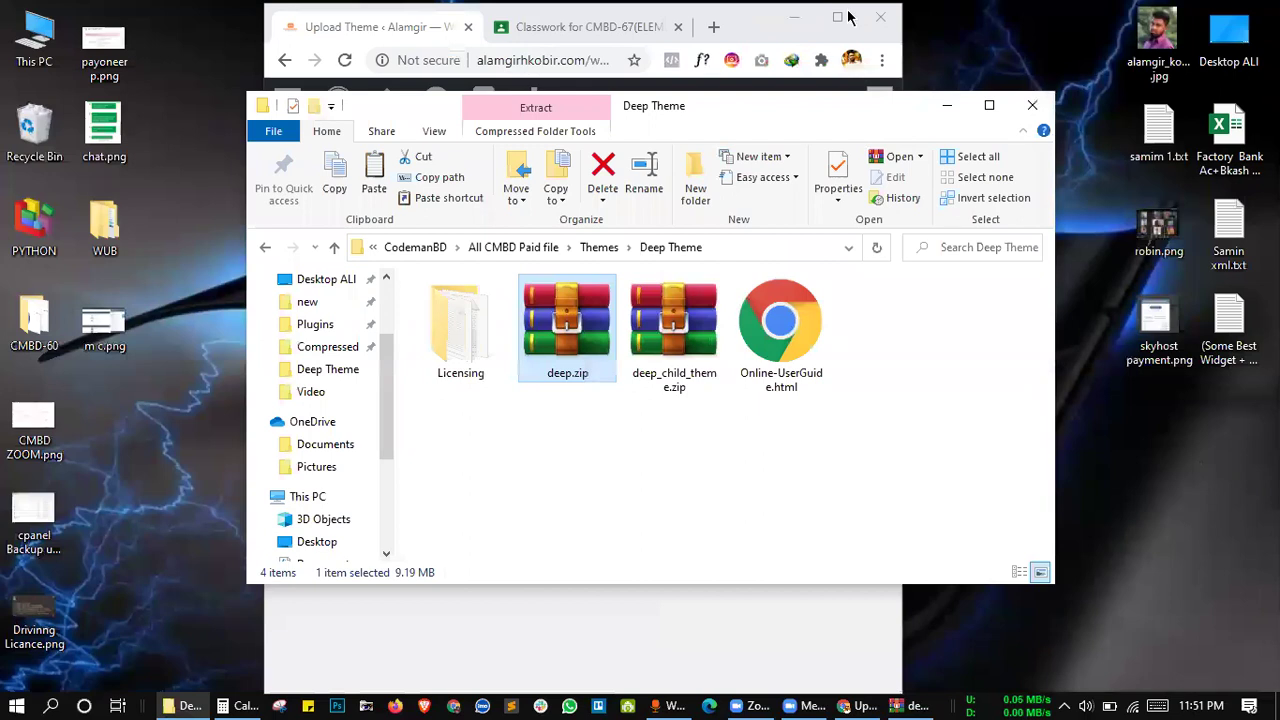
click(847, 17)
key(super+Up)
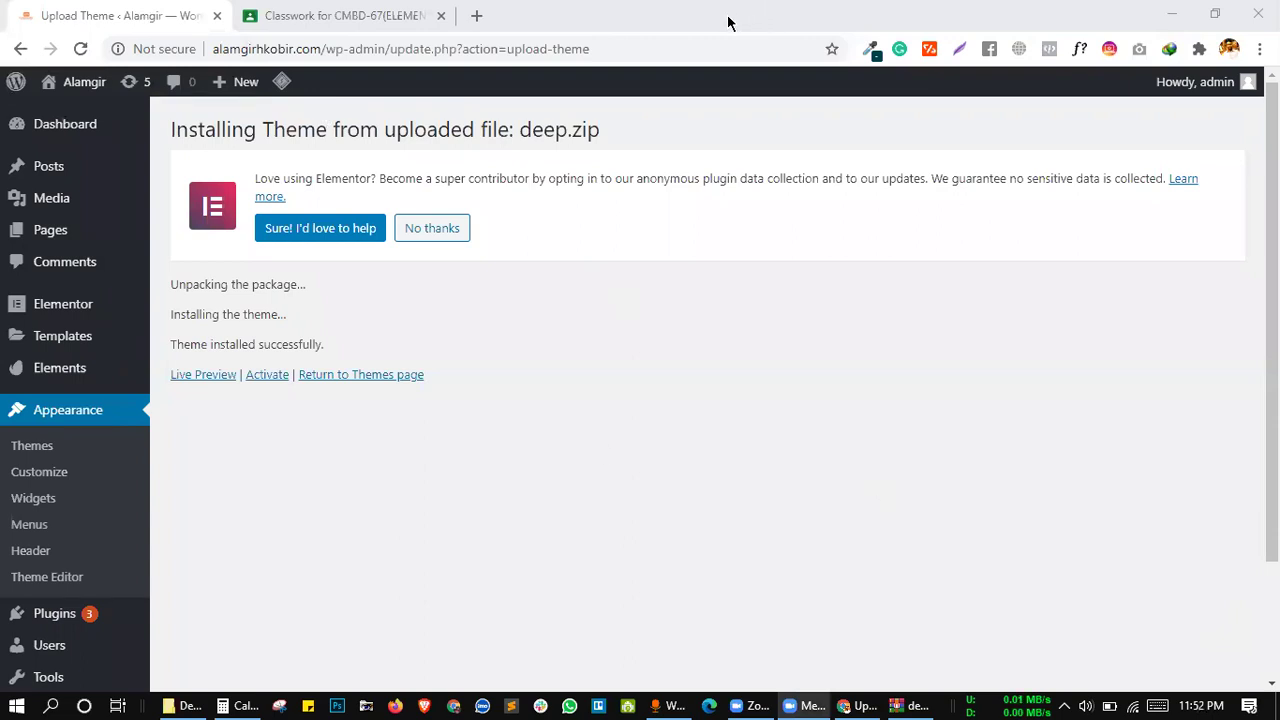
Move the Classwork tab into its own window and back, then maximize the browser.
click(640, 331)
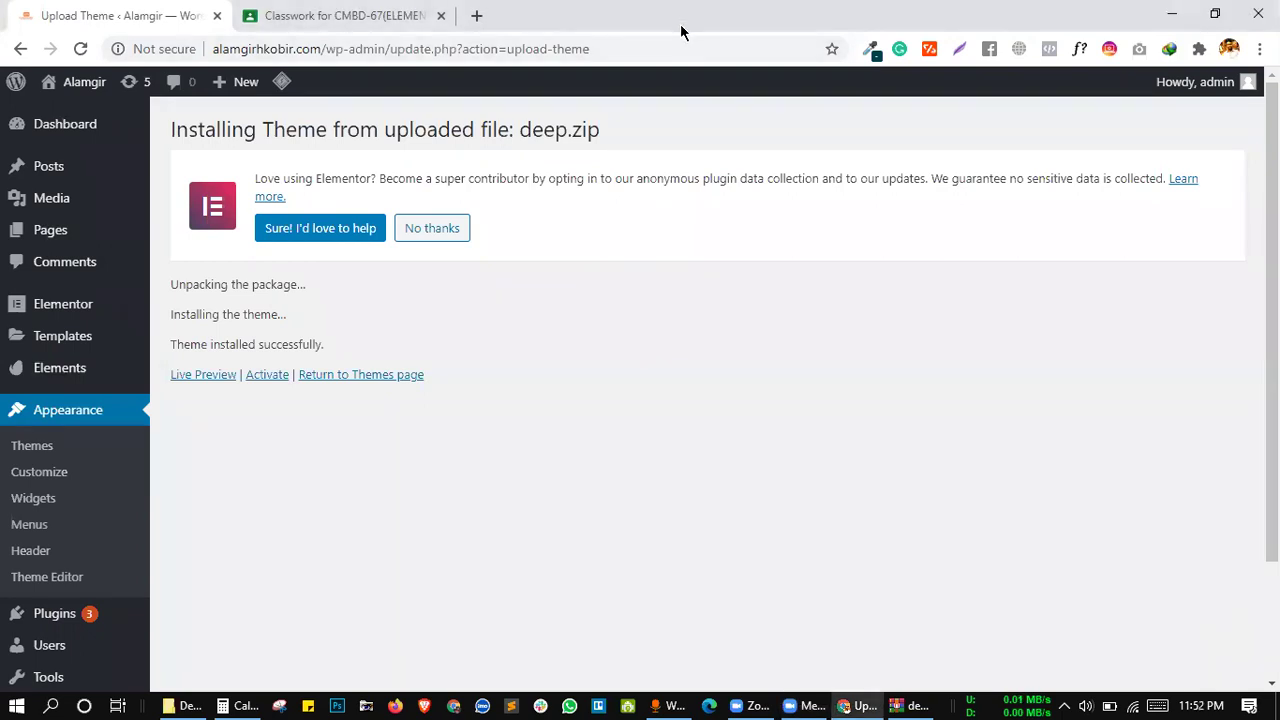
double_click(680, 24)
key(super+Left)
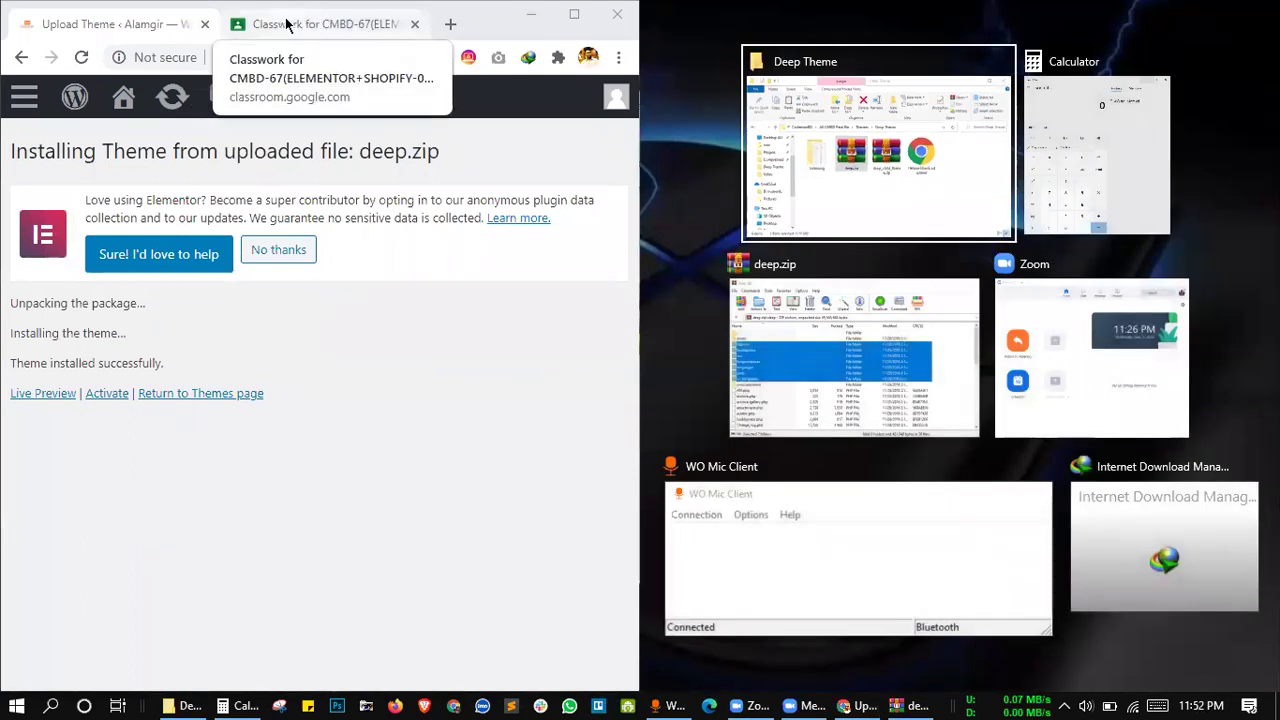
drag(285, 24, 829, 229)
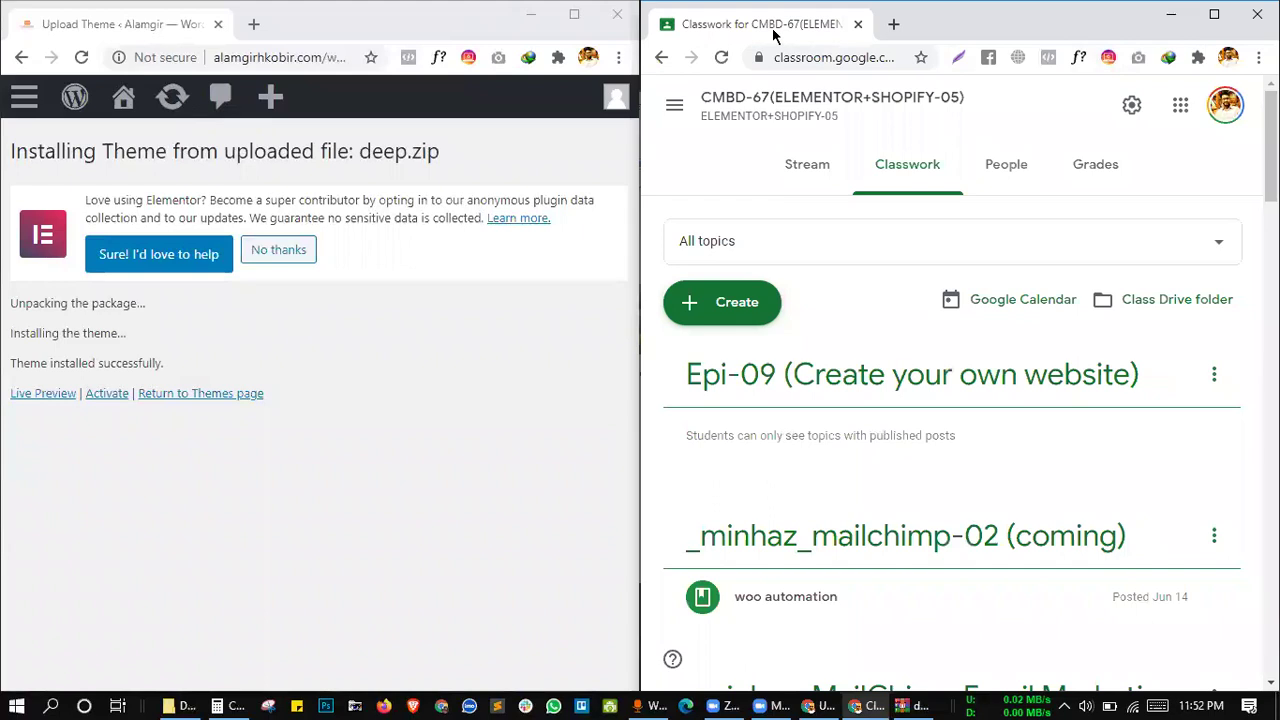
drag(706, 33, 400, 24)
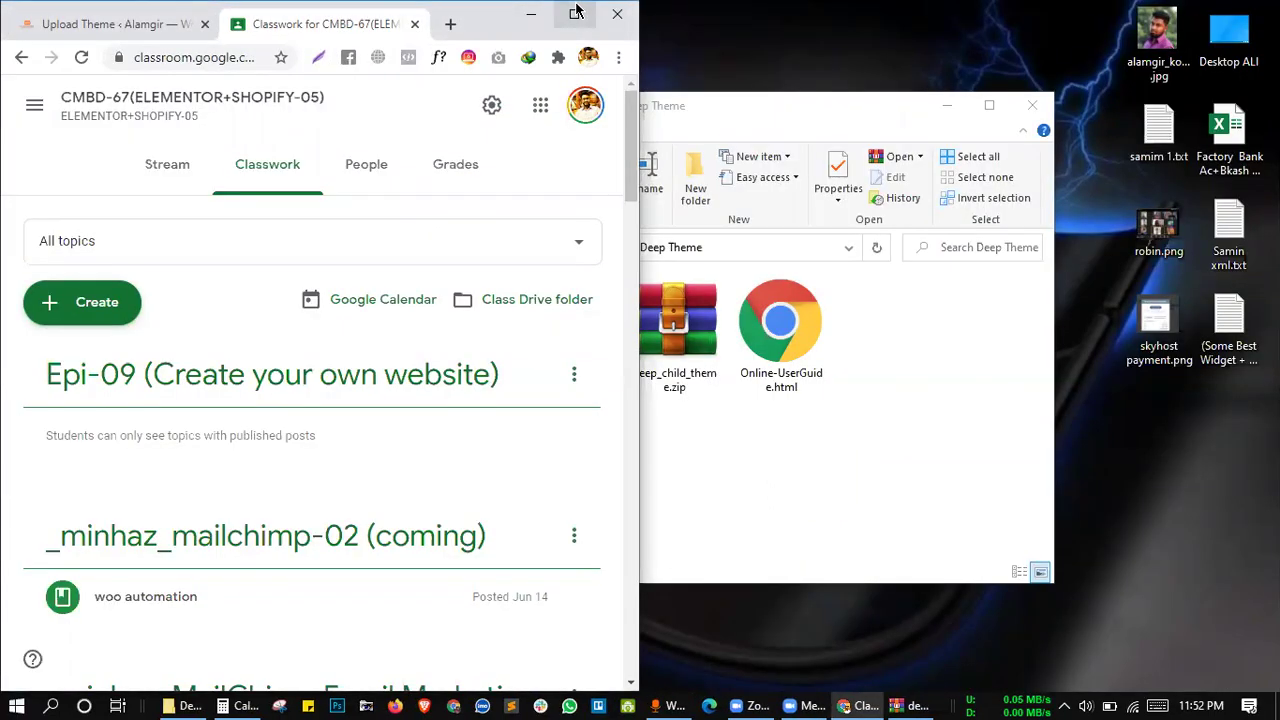
click(574, 14)
Return to the upload tab showing 'Theme installed successfully'.
key(ctrl+shift+Tab)
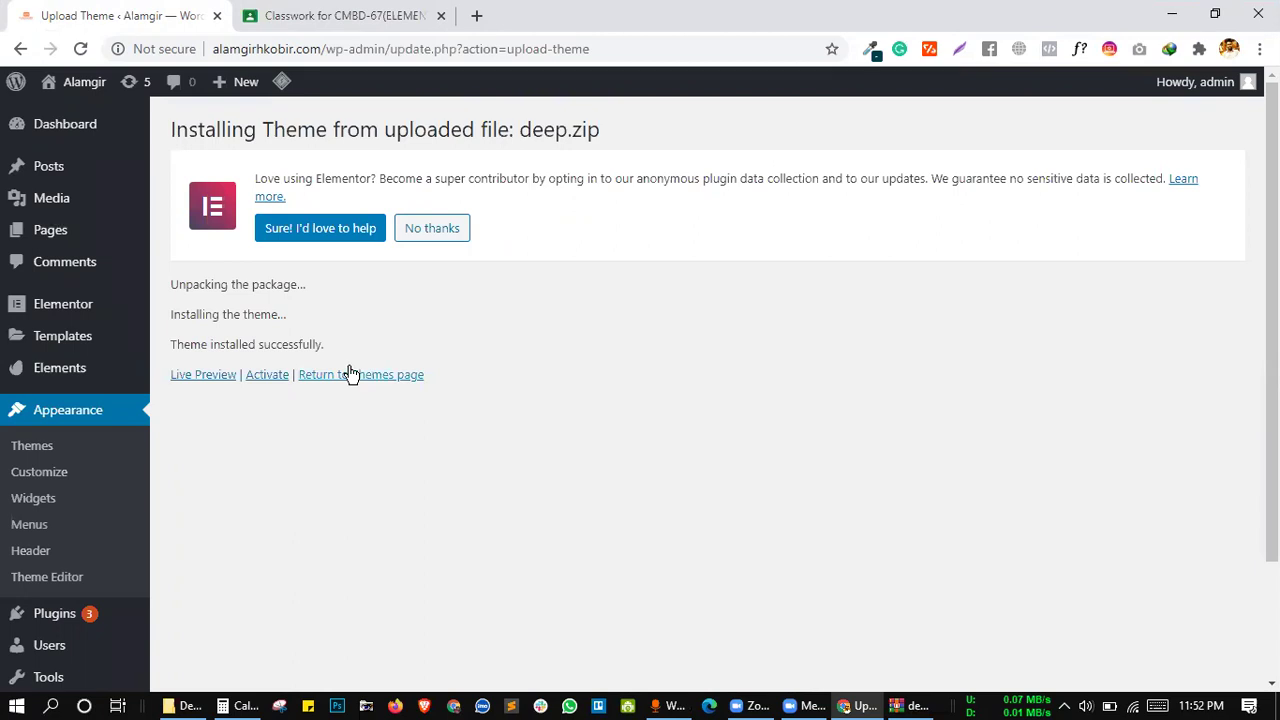
triple_click(222, 337)
click(347, 336)
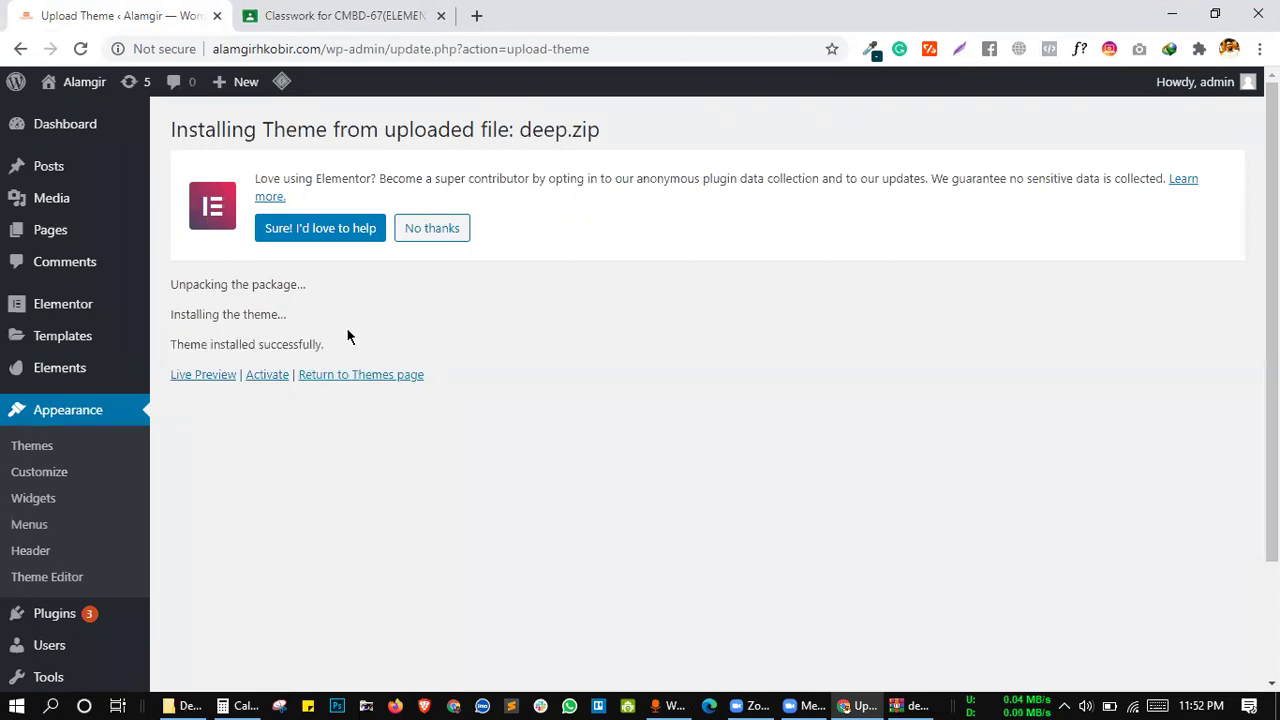
Activate the Deep theme and move past the activated Purchase Code step to Select Demo.
click(267, 376)
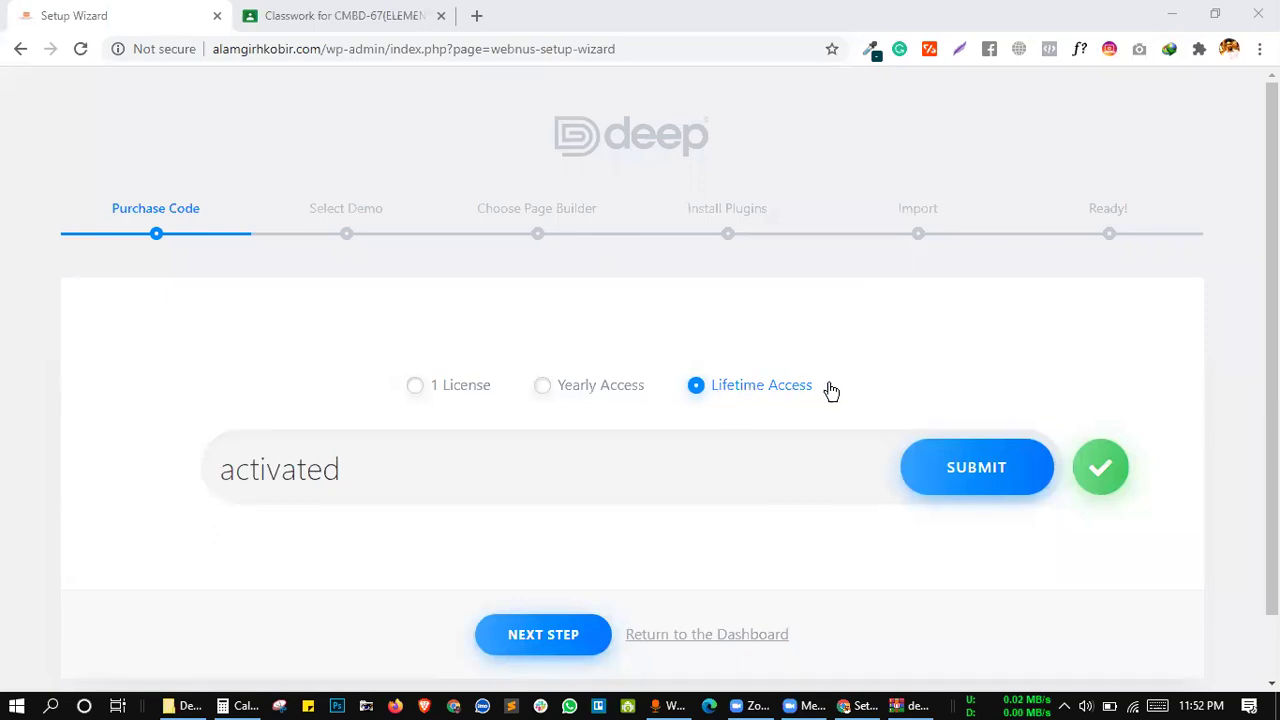
drag(830, 390, 709, 391)
click(868, 363)
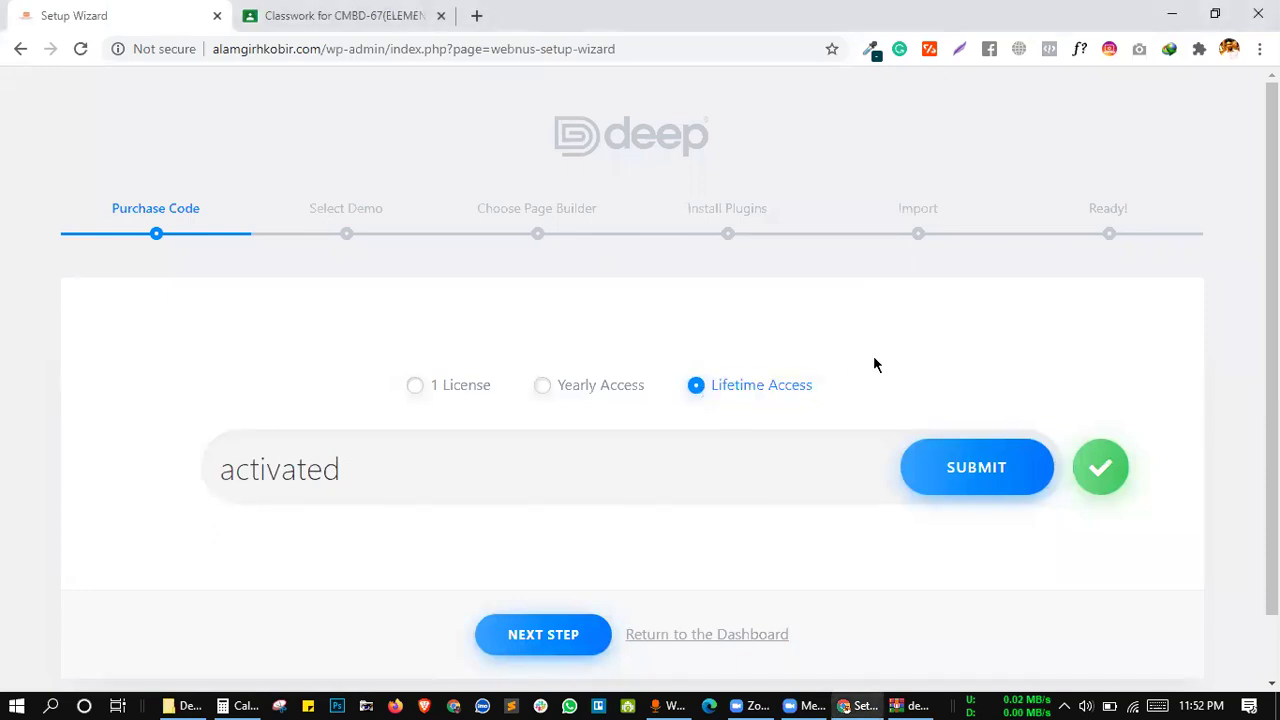
scroll(663, 480, down, 1)
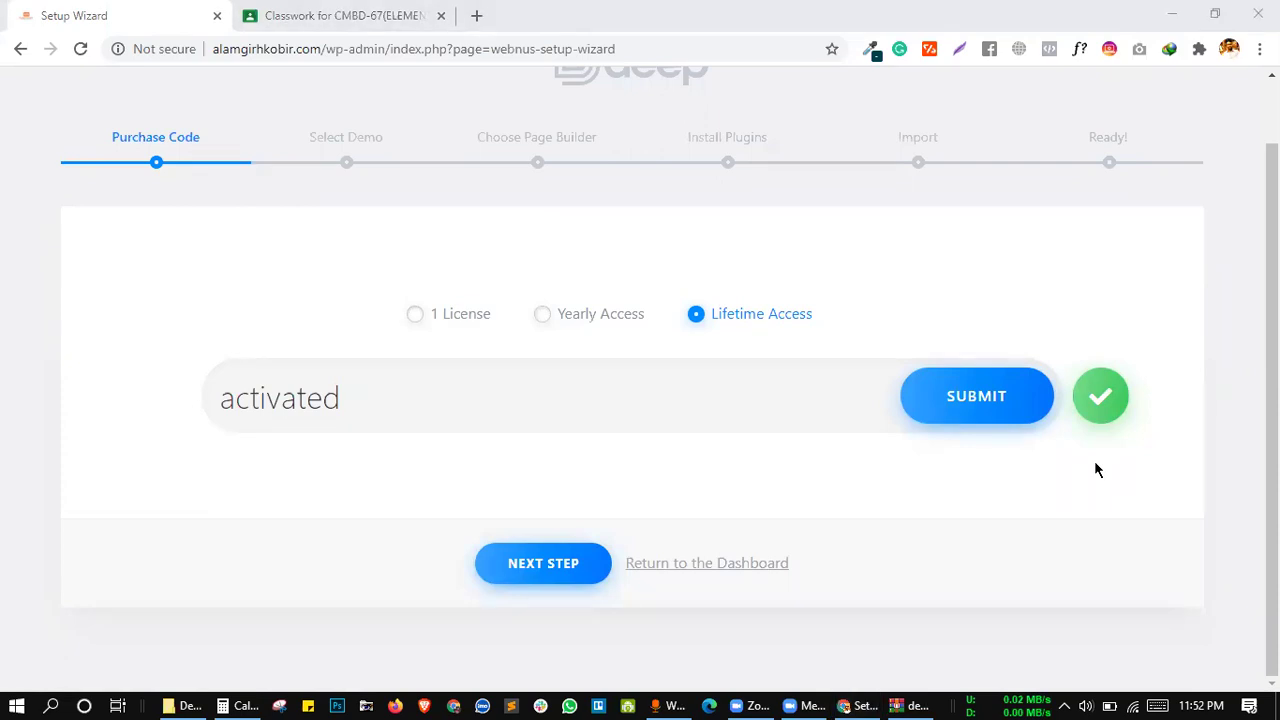
click(862, 281)
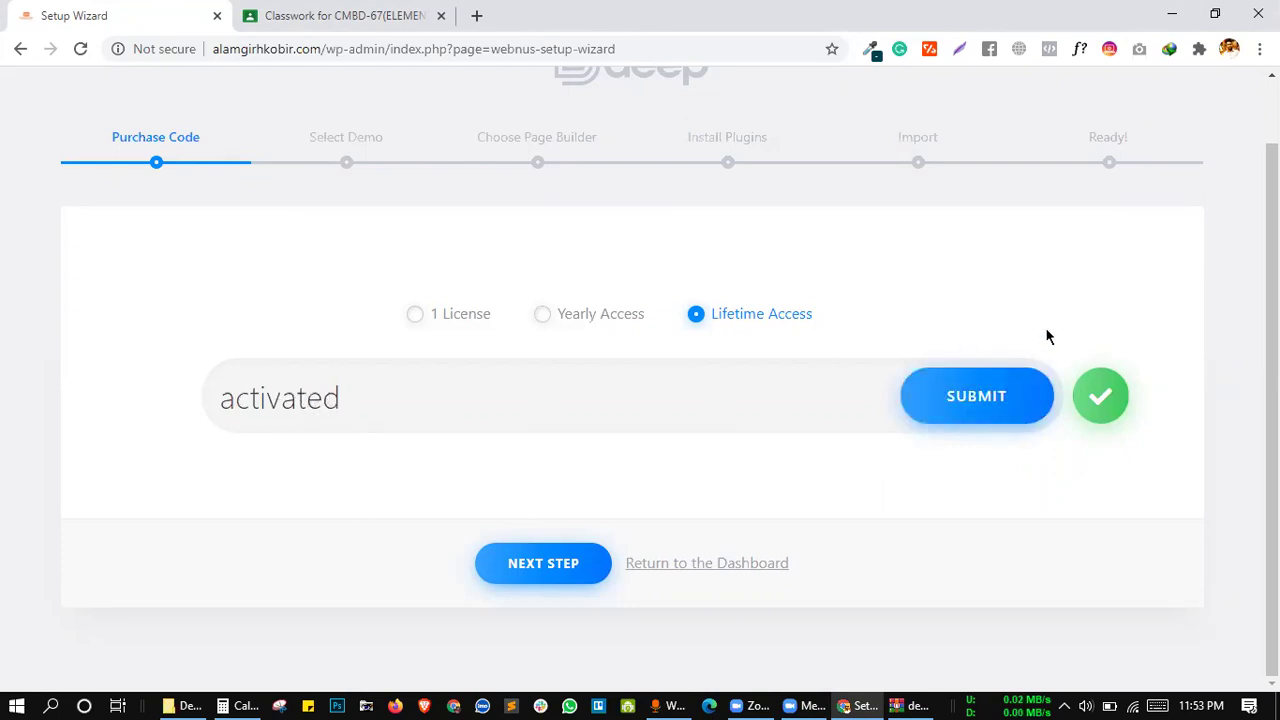
click(549, 567)
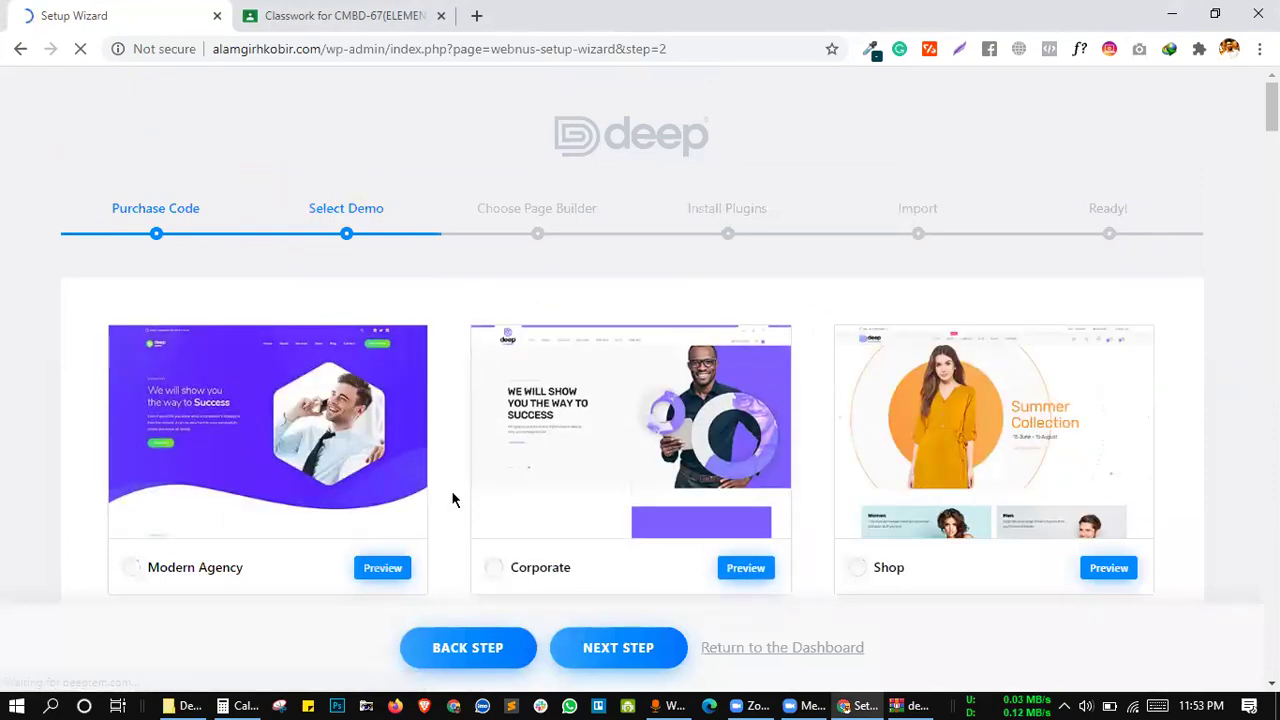
Scroll through the Deep demo gallery on the Select Demo step.
scroll(451, 495, down, 2)
scroll(451, 500, down, 4)
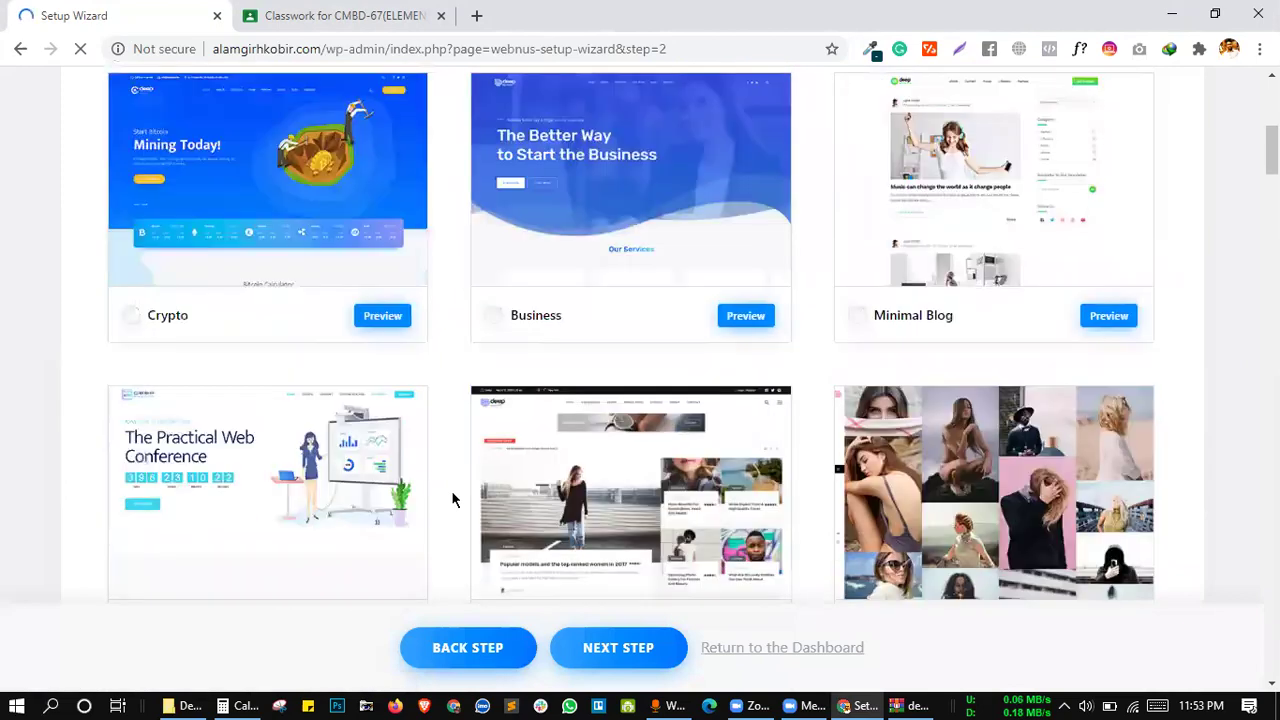
scroll(451, 490, down, 10)
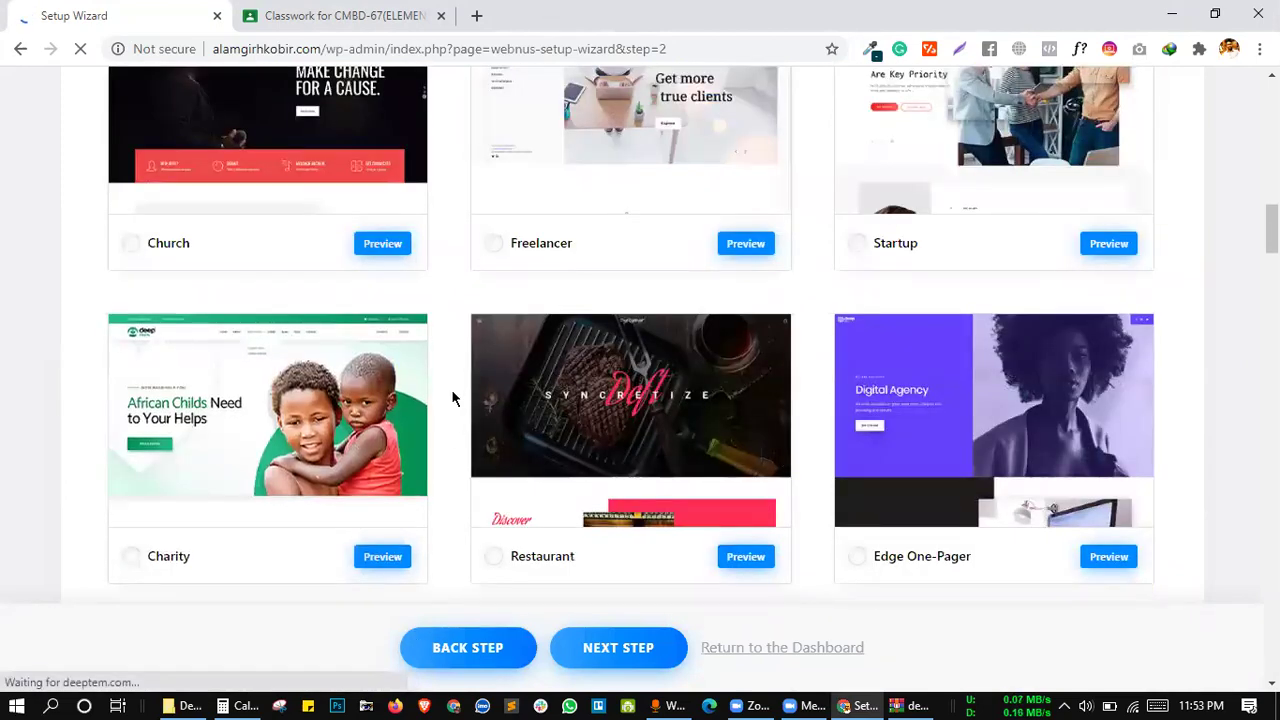
scroll(452, 398, down, 6)
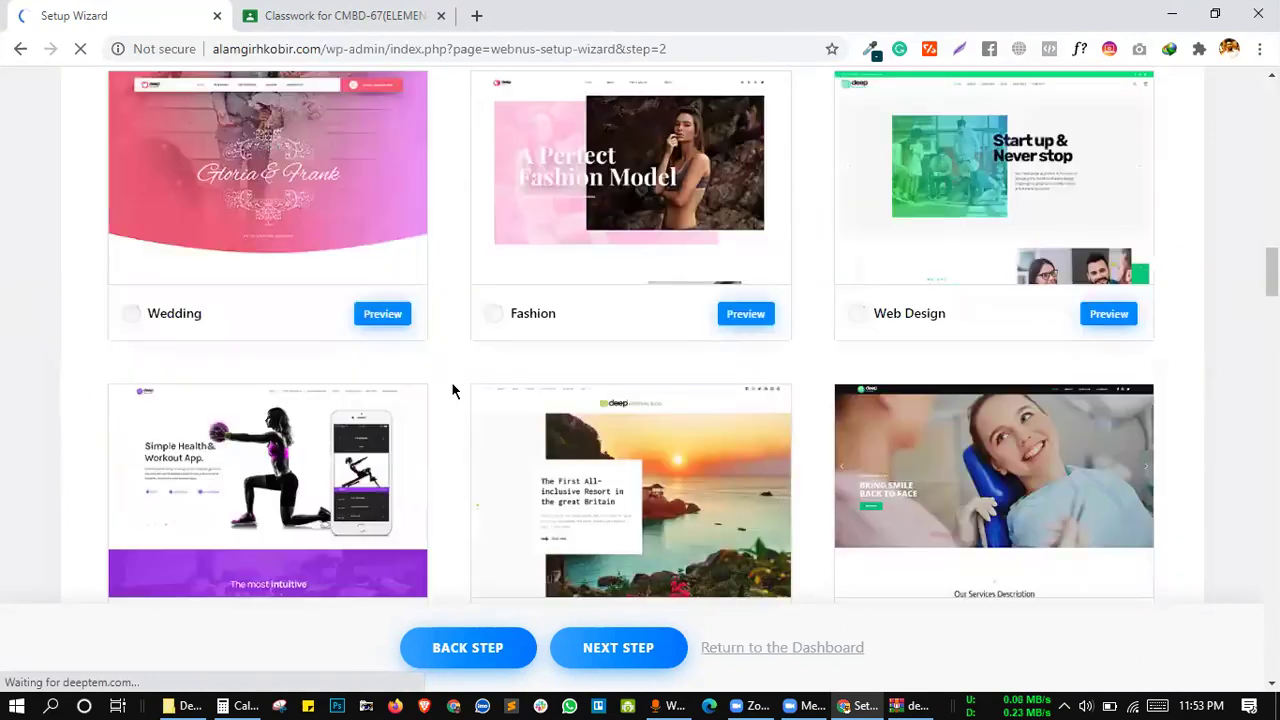
scroll(451, 381, down, 10)
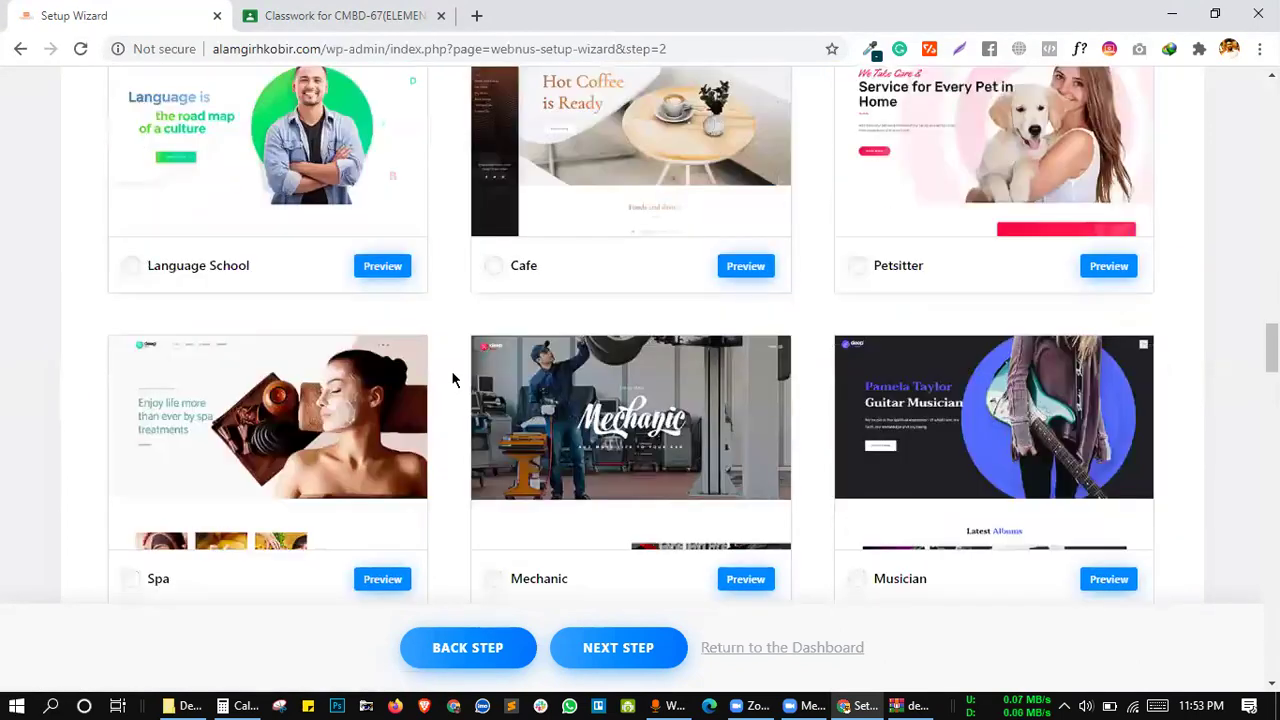
scroll(452, 378, down, 8)
scroll(452, 372, down, 4)
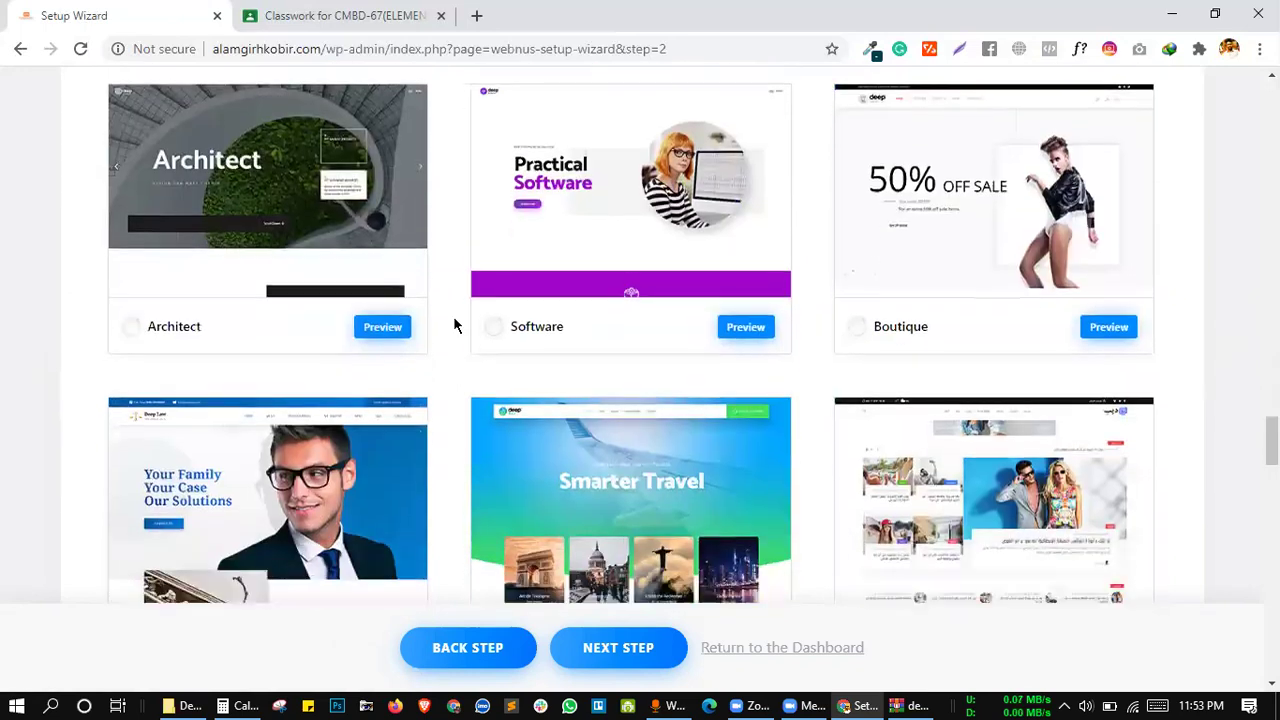
scroll(454, 325, down, 6)
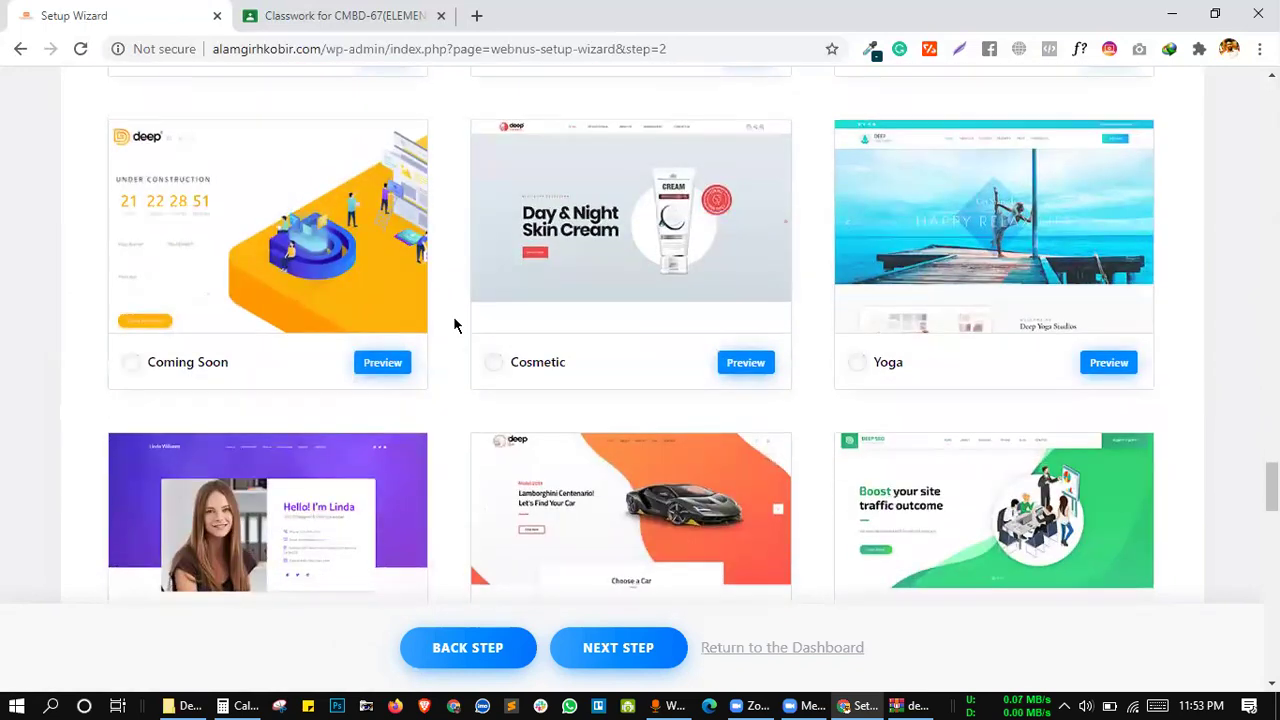
scroll(453, 324, down, 5)
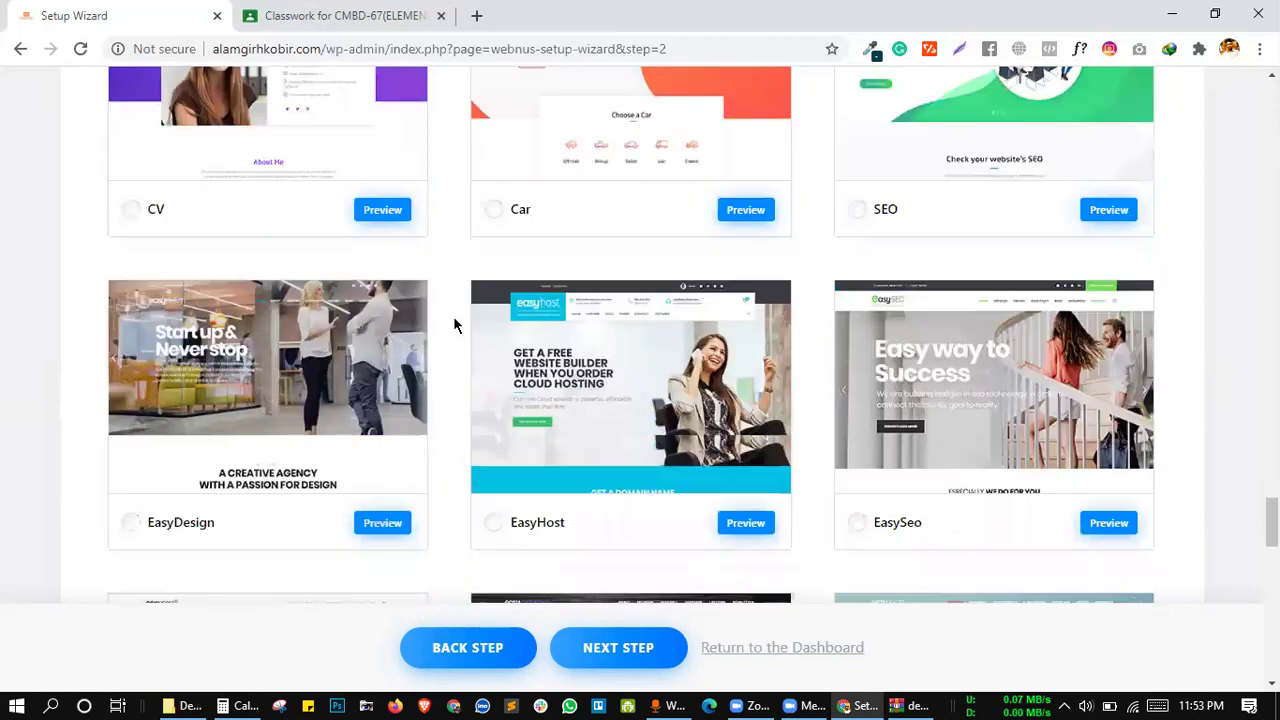
scroll(453, 324, down, 7)
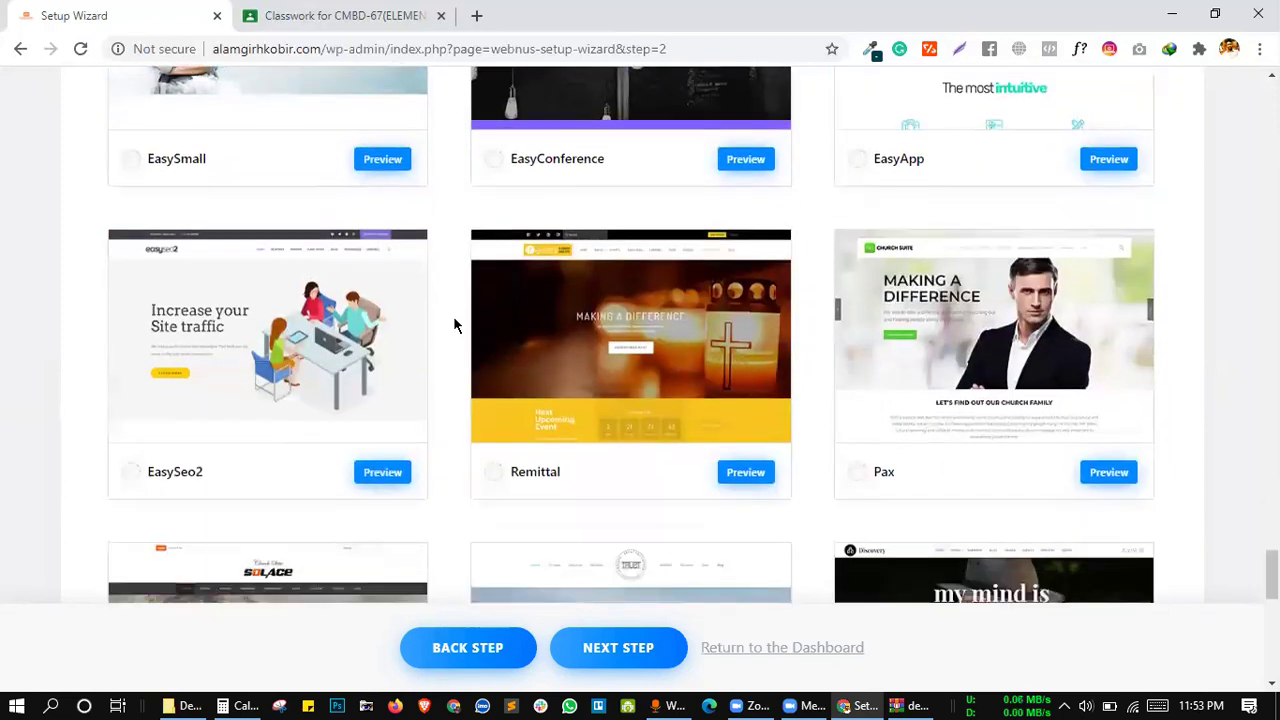
scroll(453, 325, down, 7)
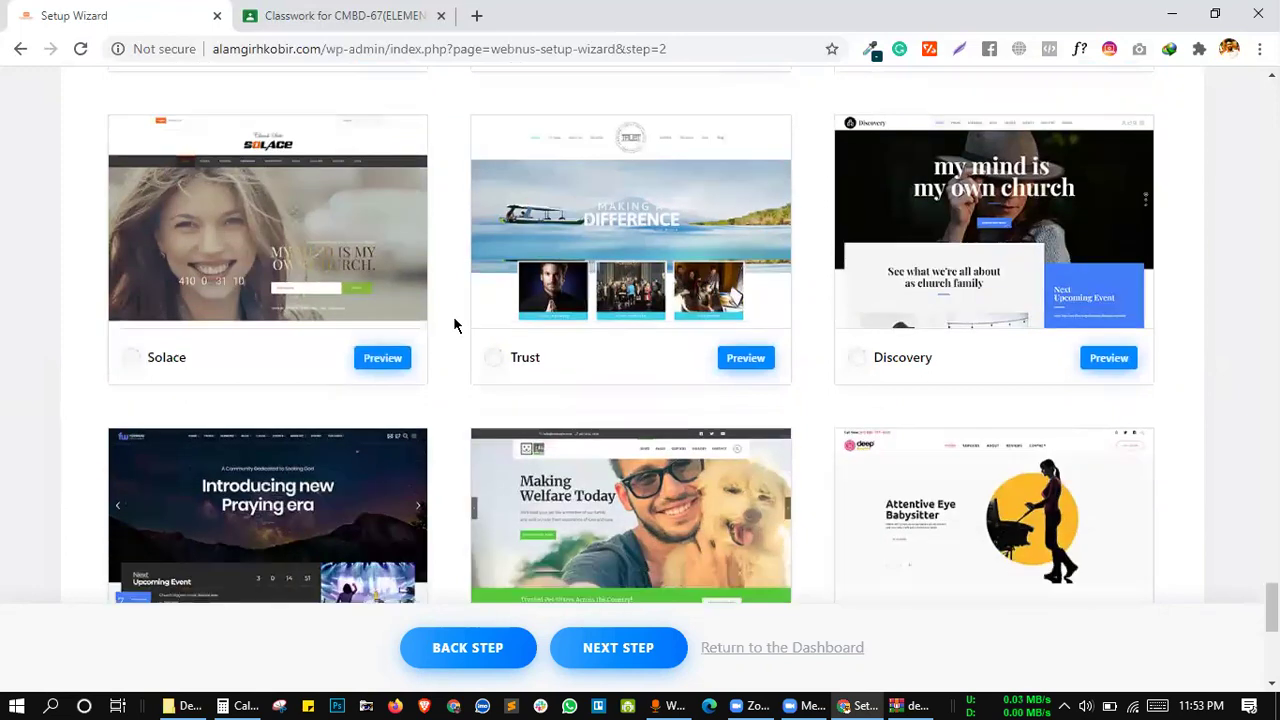
scroll(453, 316, down, 1)
scroll(453, 304, down, 3)
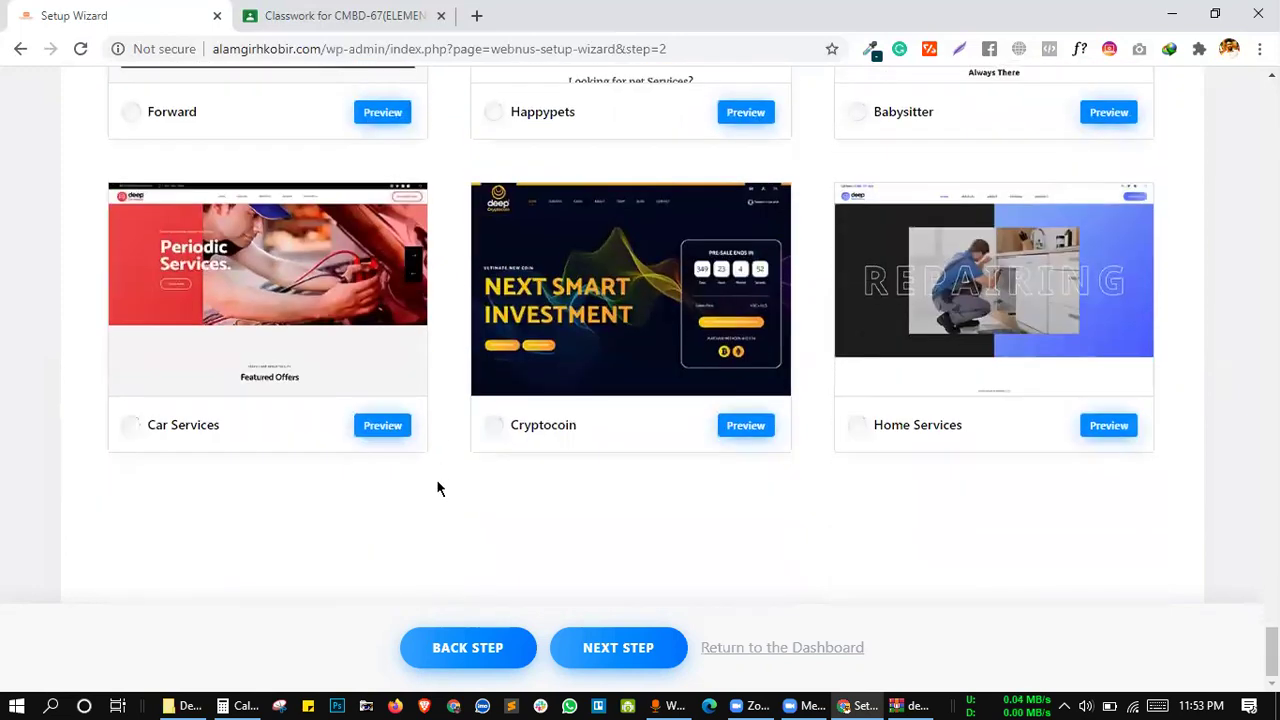
scroll(442, 375, up, 2)
Find the CV demo with a 'cv' page search and select it.
key(ctrl+f)
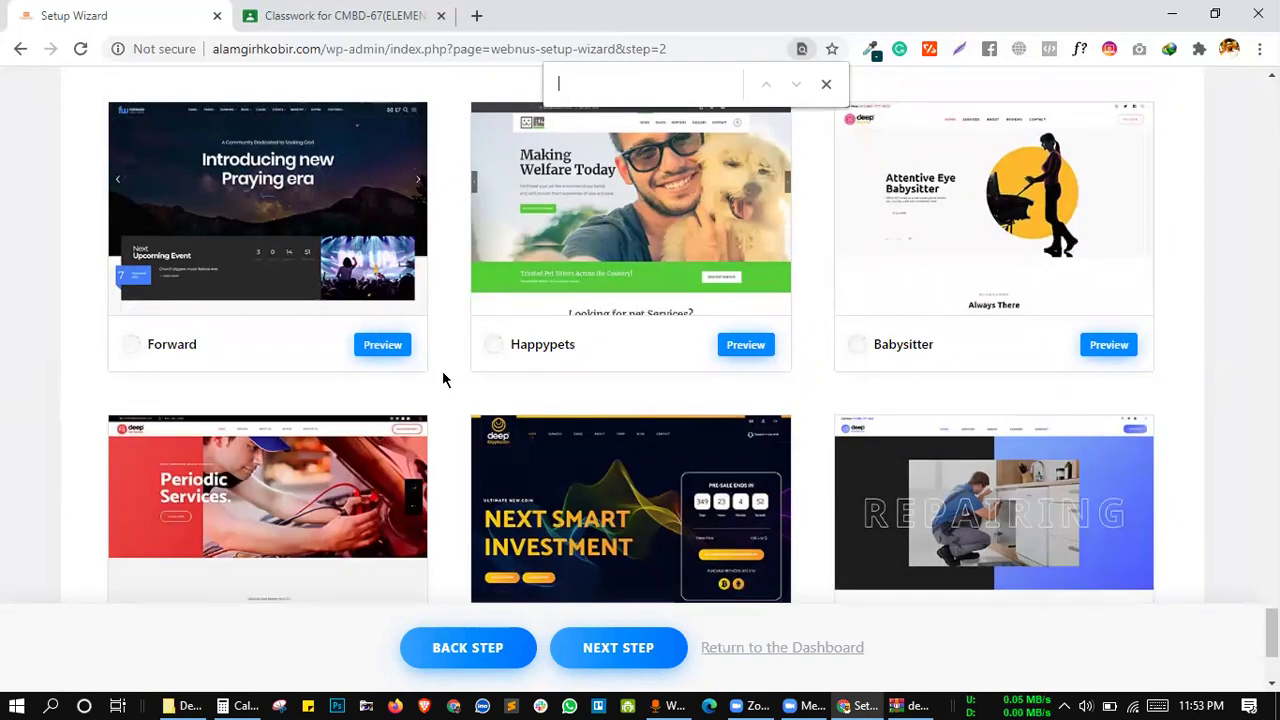
text(cv)
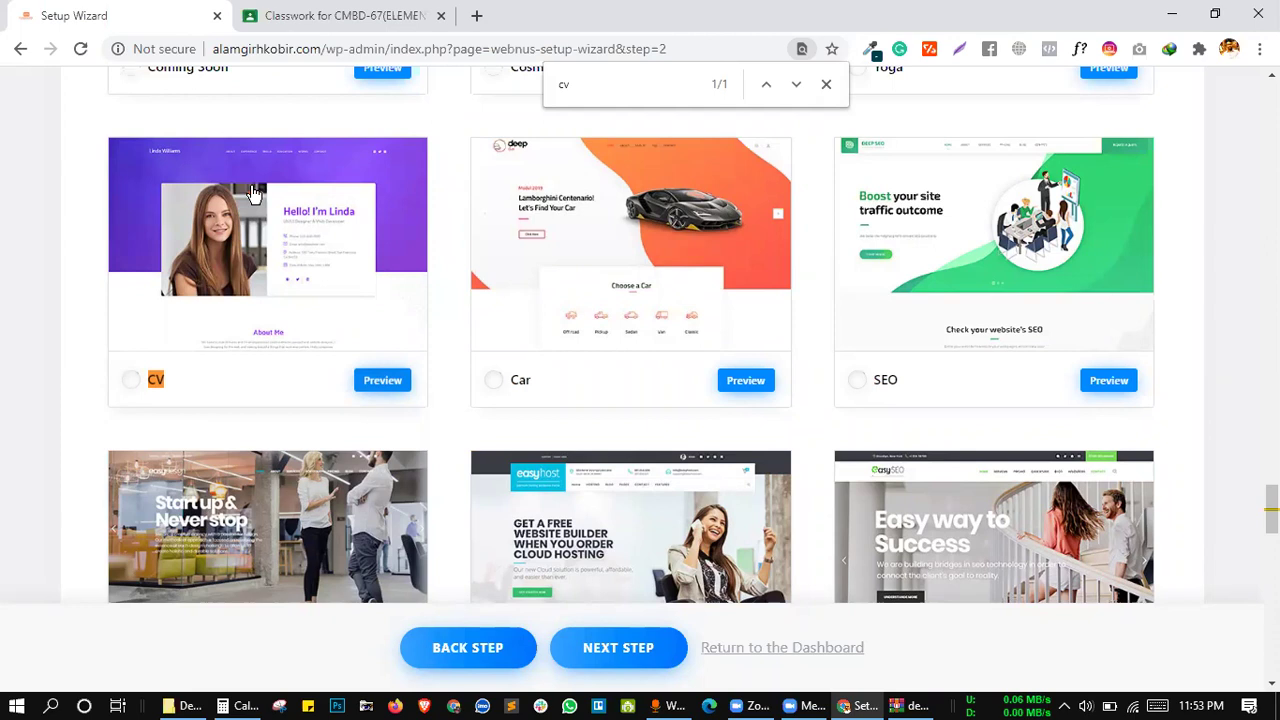
click(826, 84)
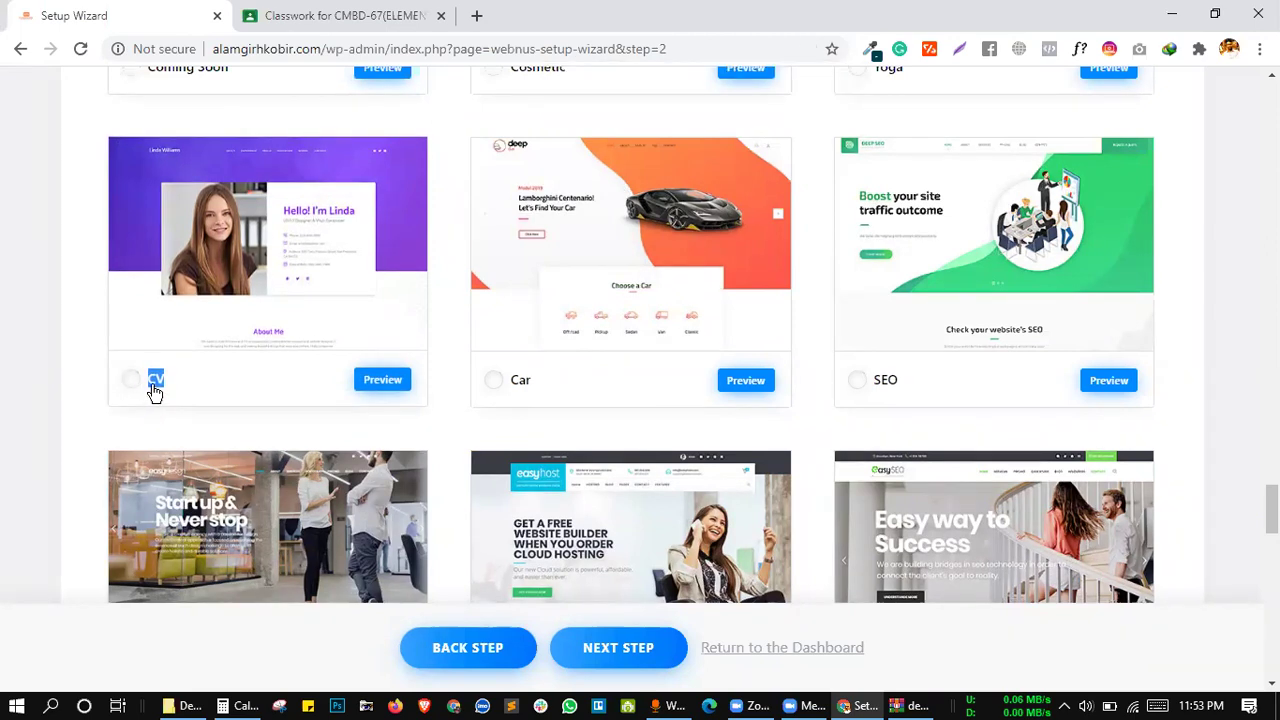
click(418, 358)
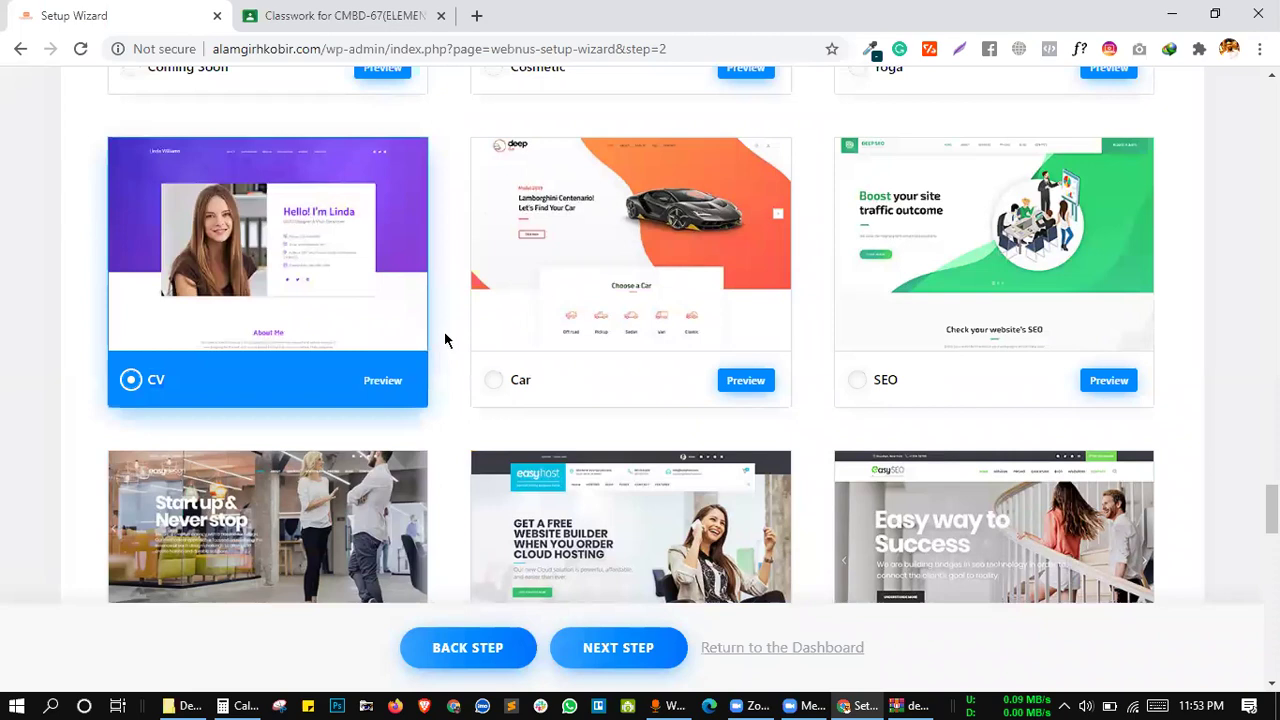
scroll(444, 340, up, 15)
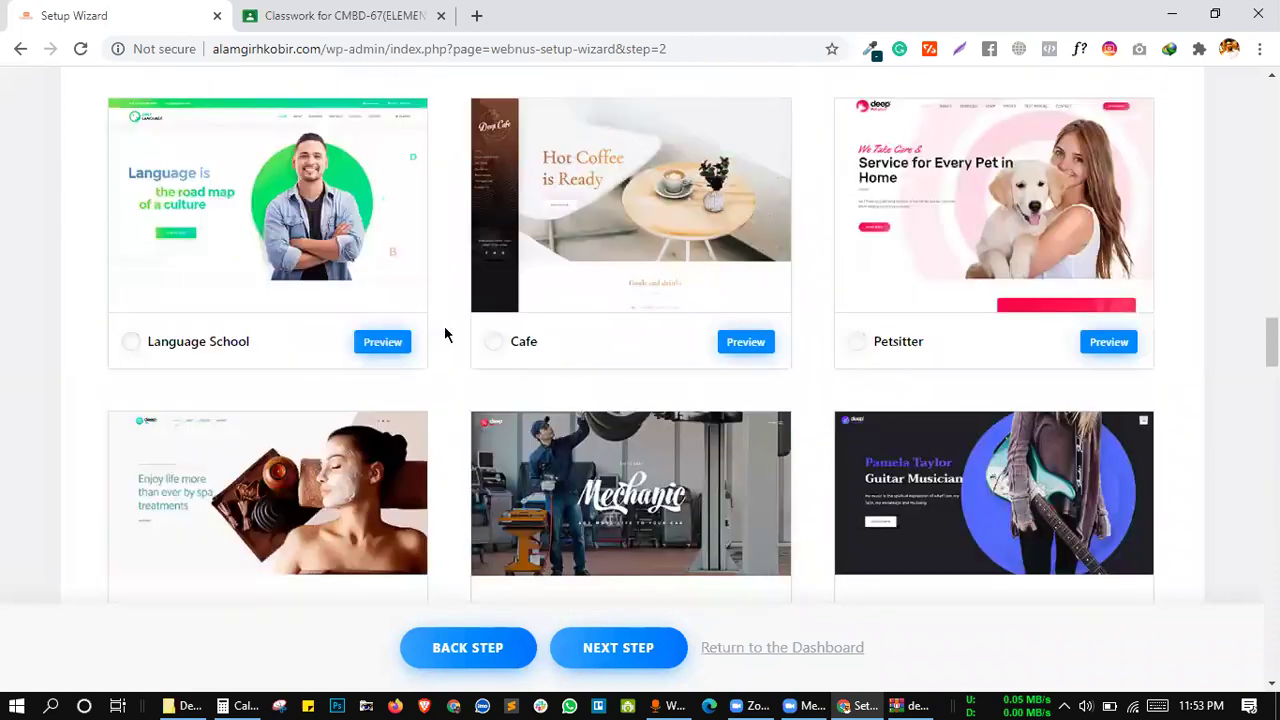
scroll(446, 327, up, 15)
scroll(449, 359, up, 10)
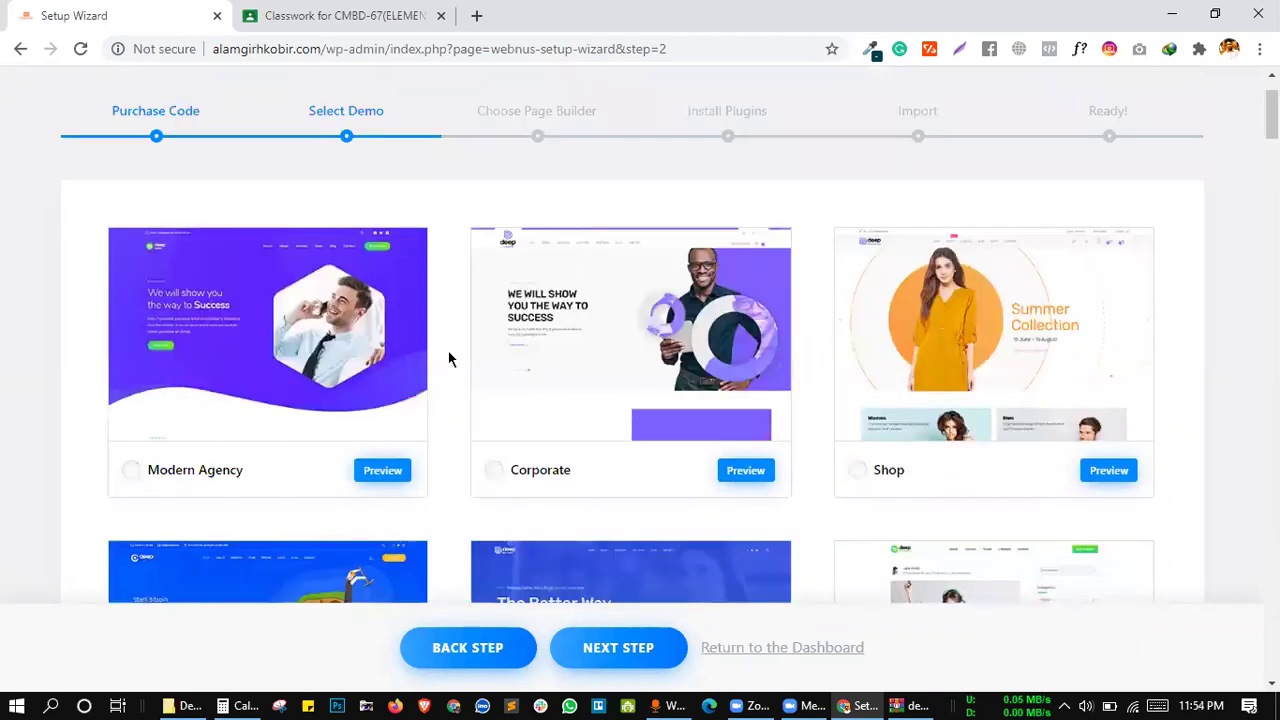